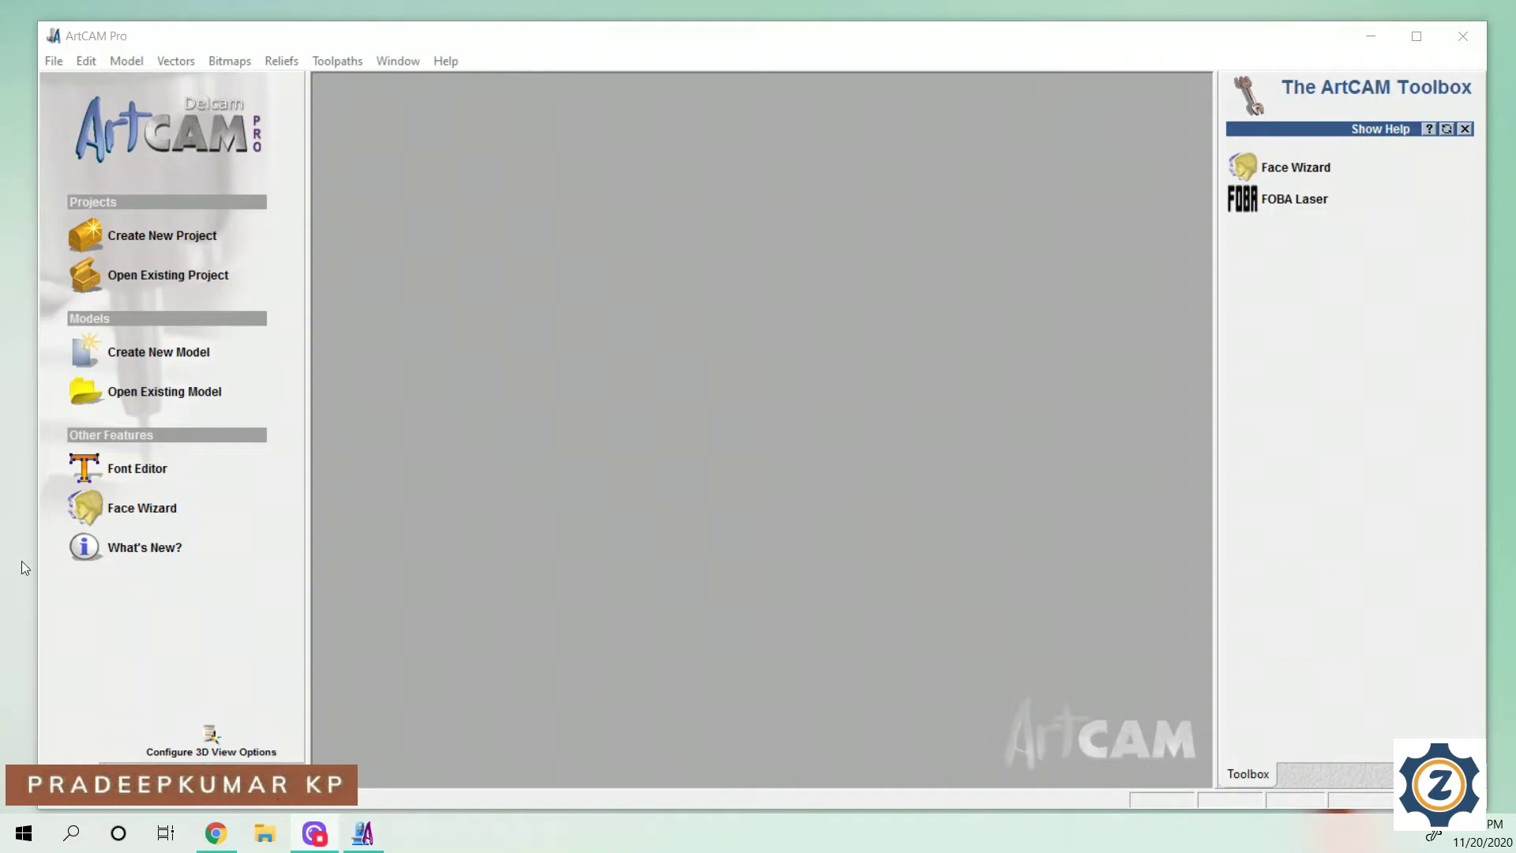
Create a new model 16 mm wide and 8 mm high with a centre origin, and maximize its 2D view
{"action": "left_click", "coordinate": [183, 363]}
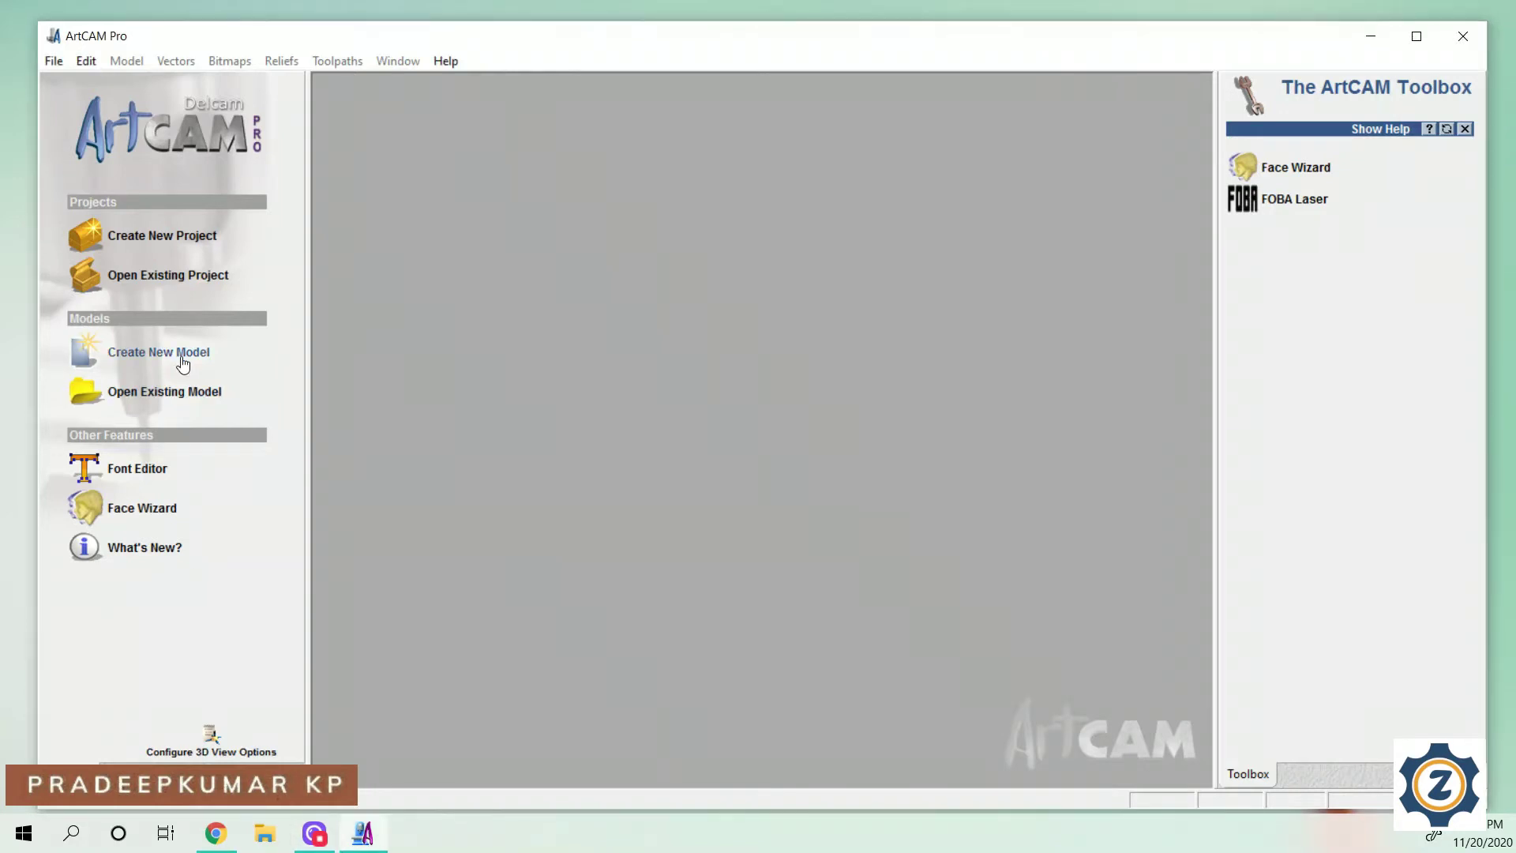
{"action": "left_click", "coordinate": [182, 363]}
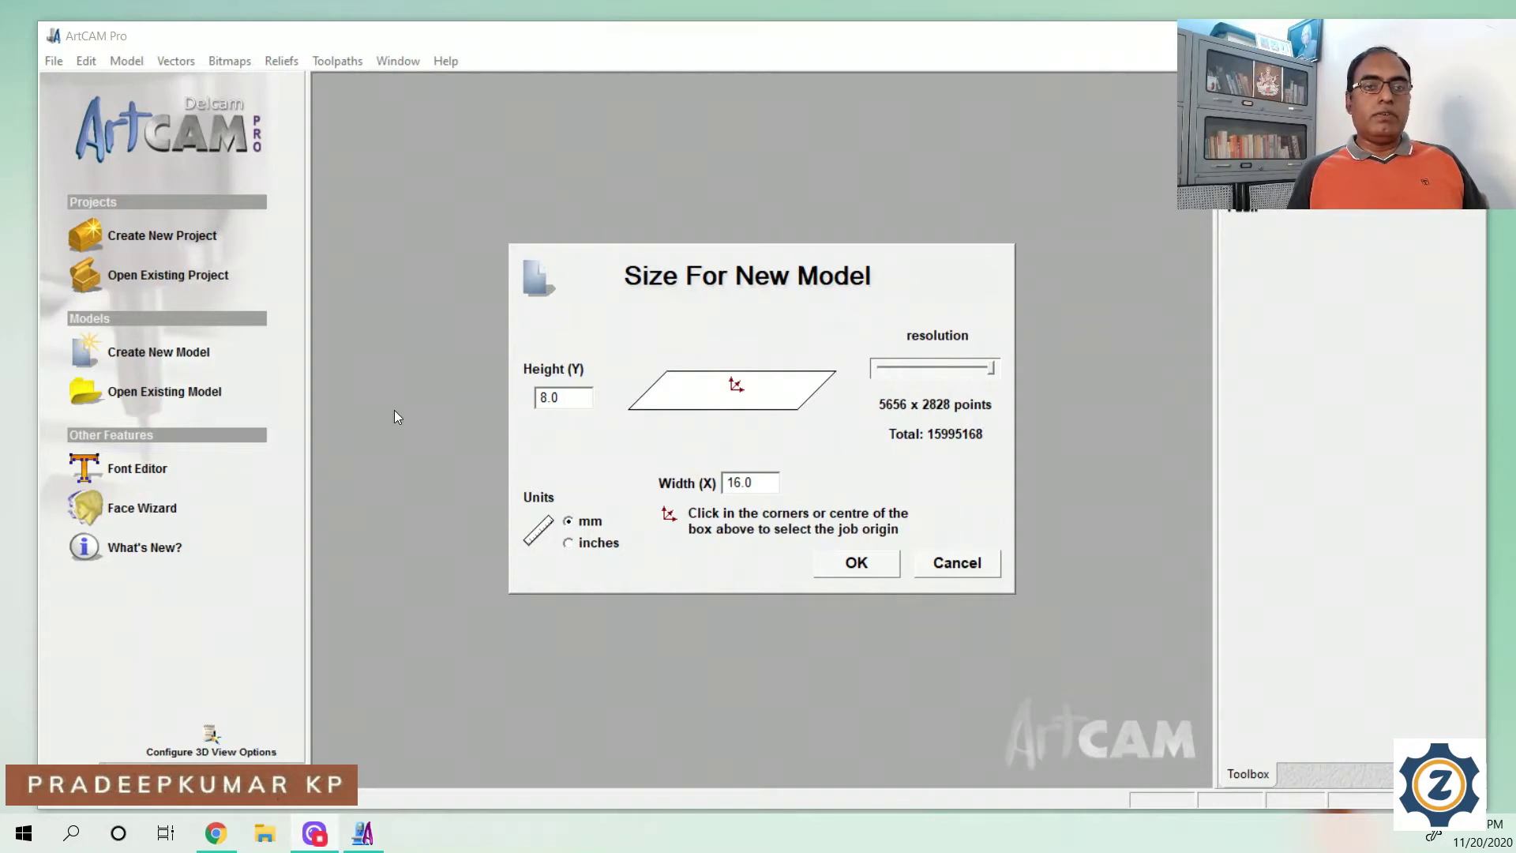
{"action": "left_click", "coordinate": [860, 564]}
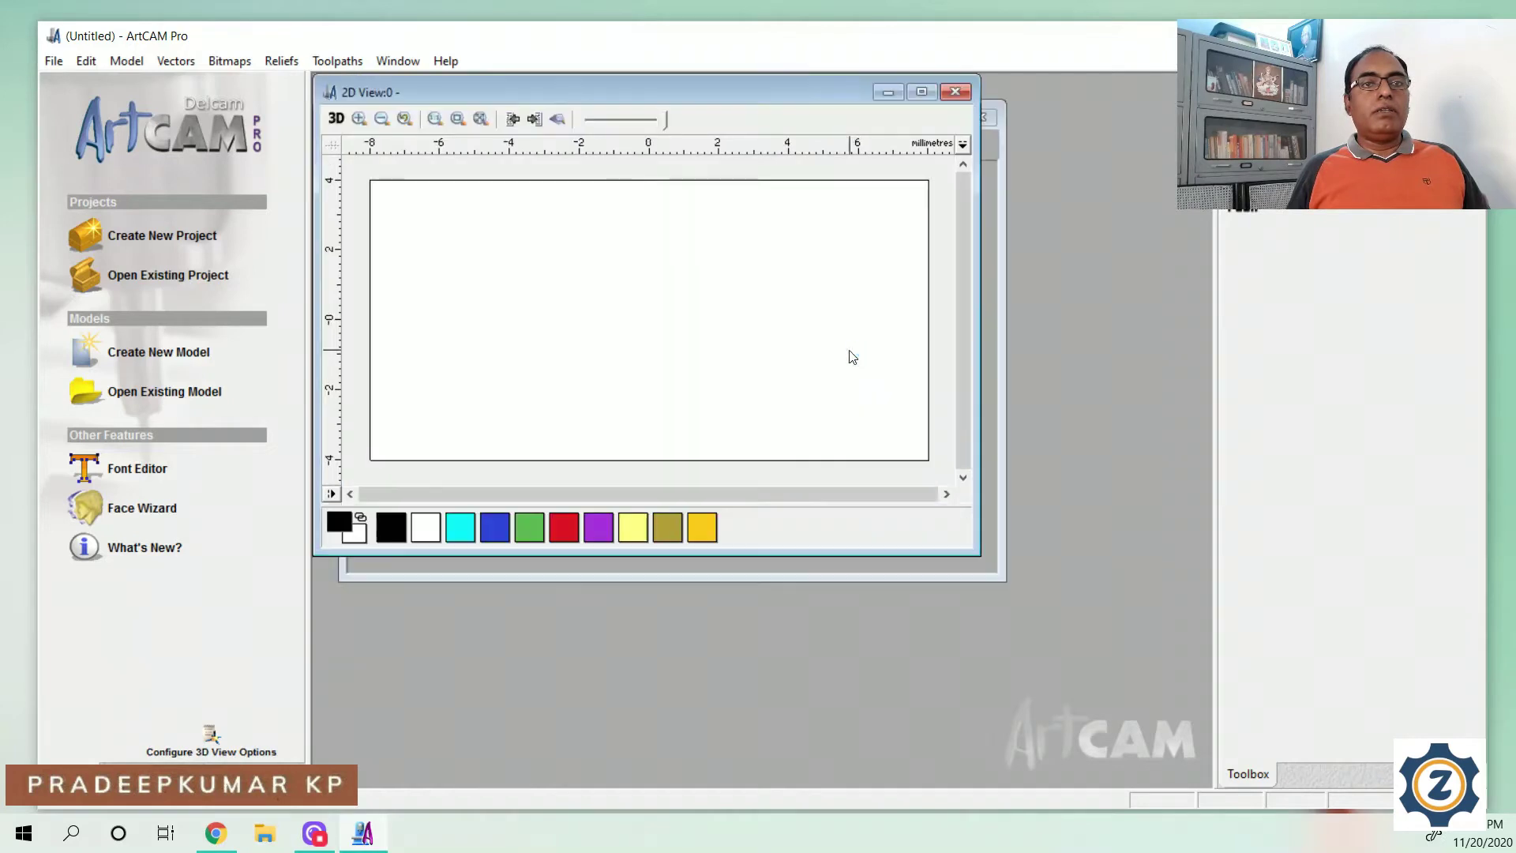
{"action": "left_click", "coordinate": [928, 93]}
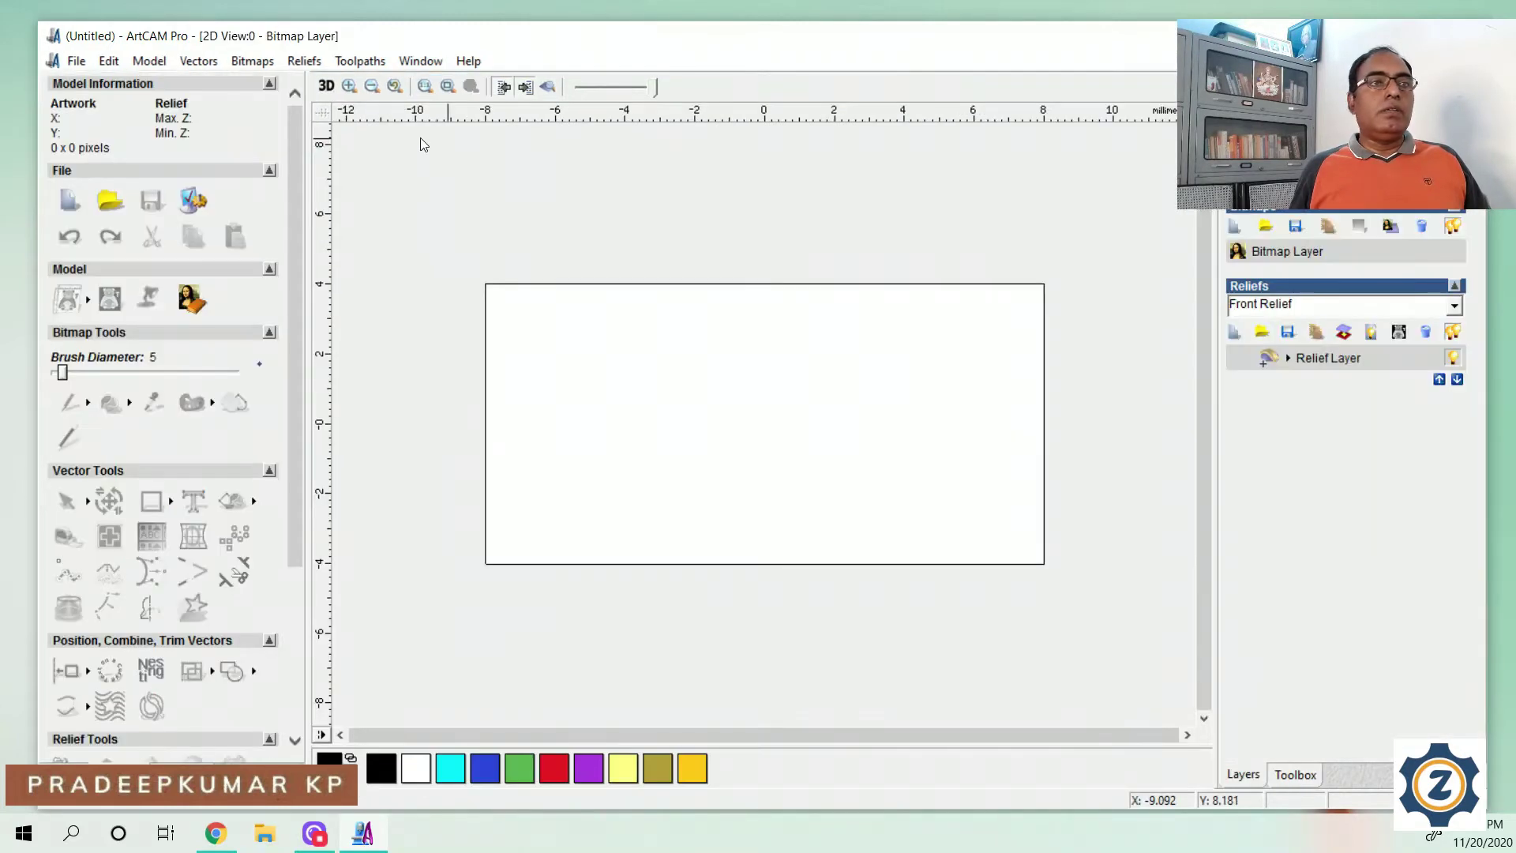
Try to load ROBY (1).eps from the rajasthan folder as a vector layer positioned in the image centre, ignoring all PostScript errors
{"action": "left_click", "coordinate": [199, 62]}
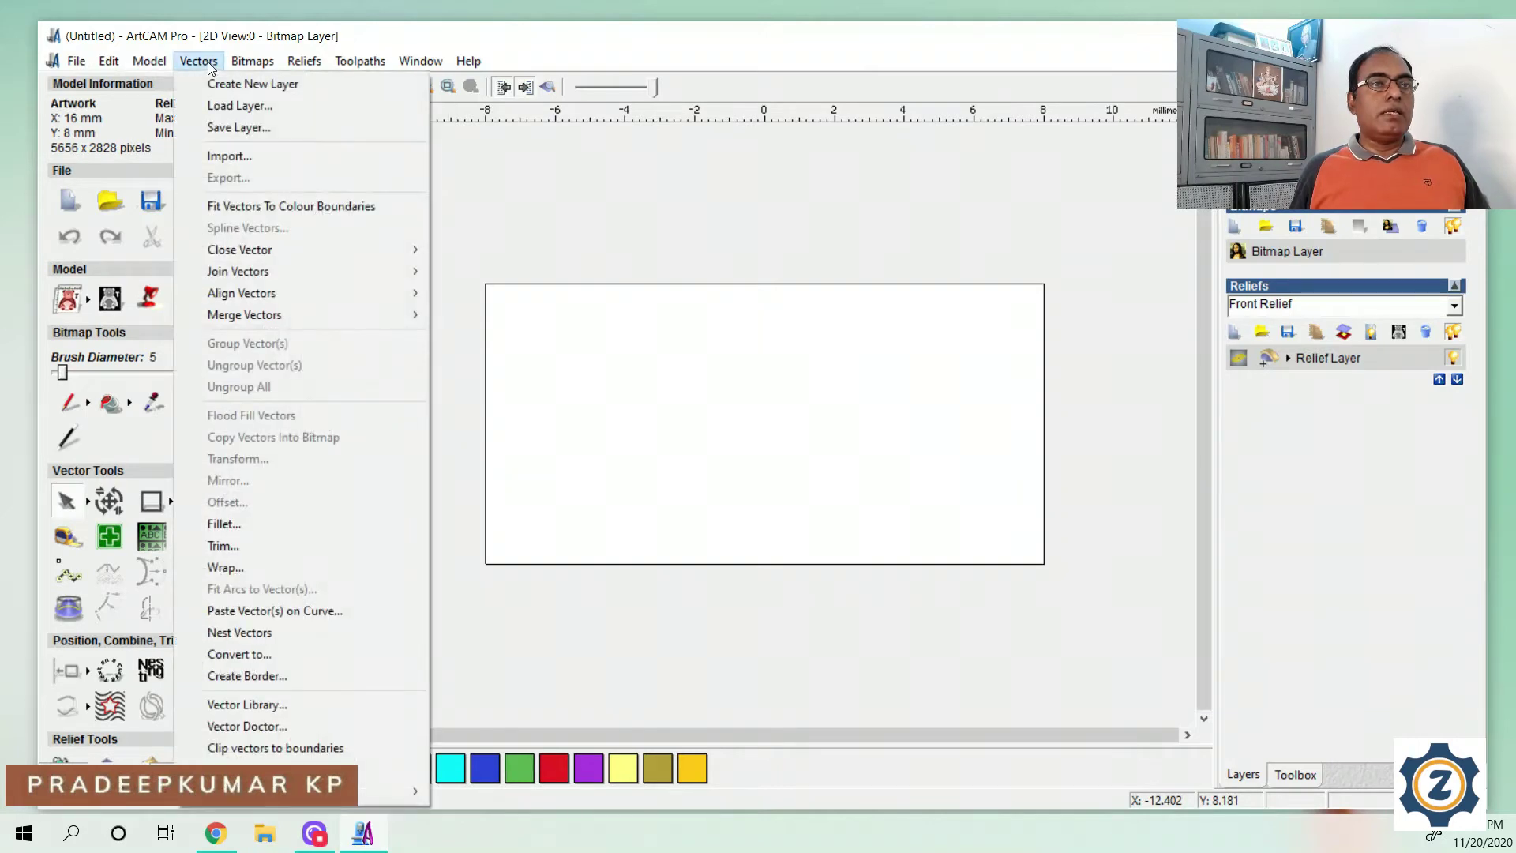
{"action": "left_click", "coordinate": [240, 106]}
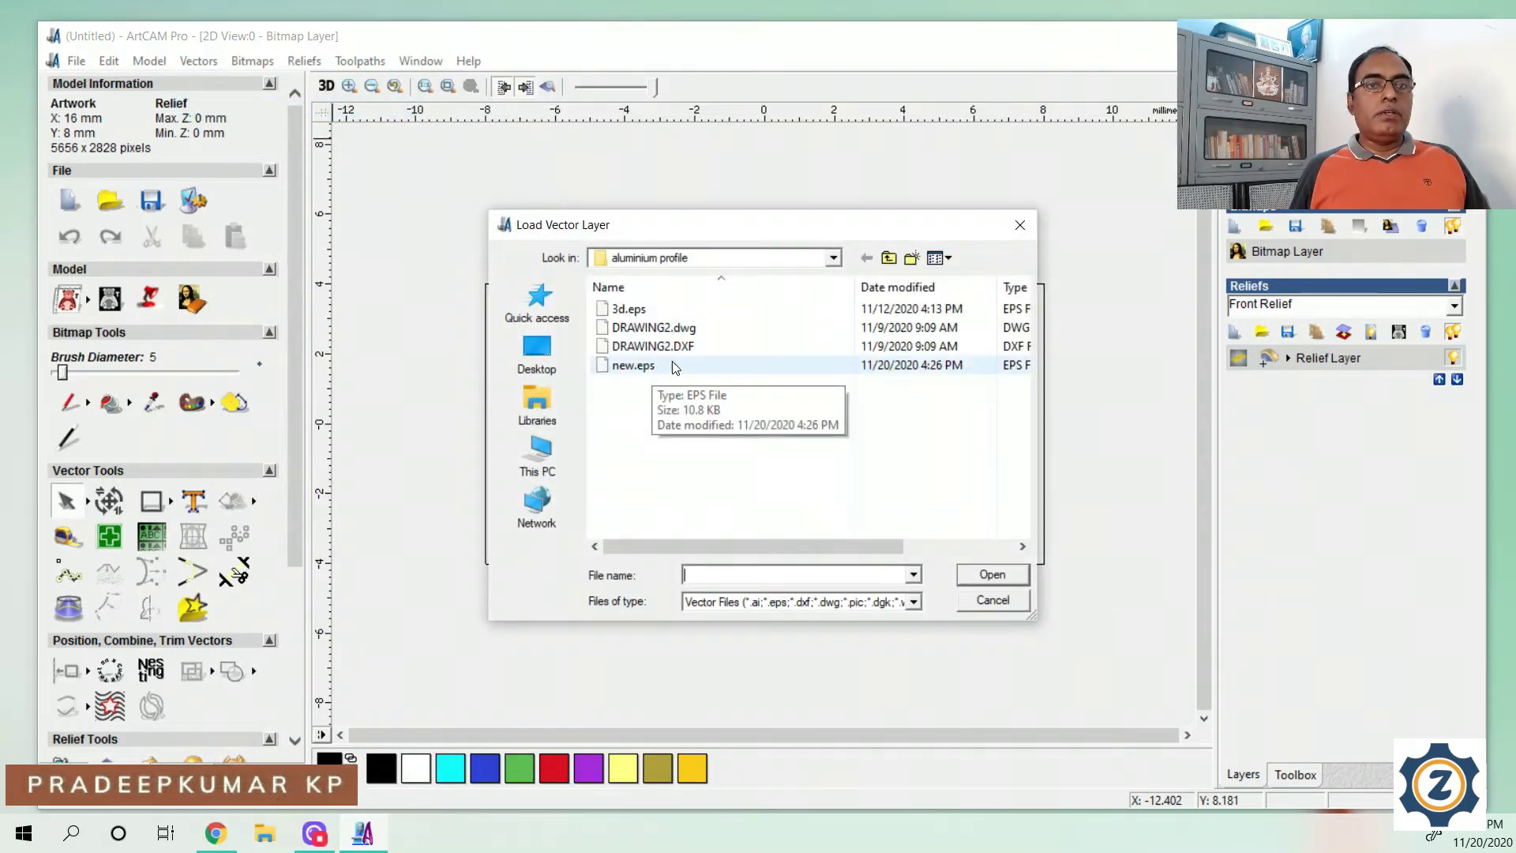
{"action": "left_click", "coordinate": [889, 259]}
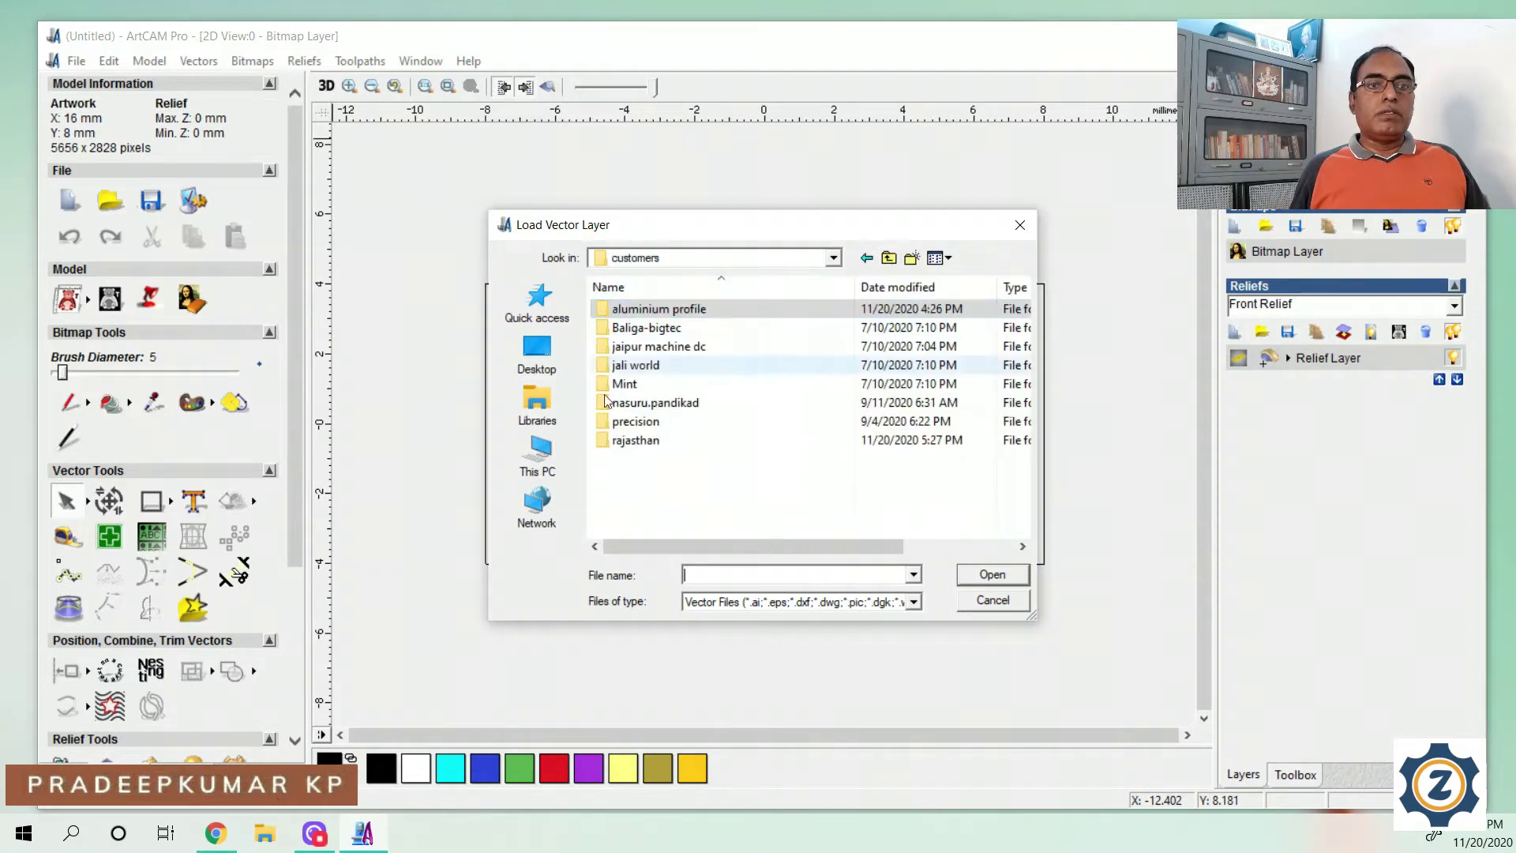
{"action": "left_click", "coordinate": [632, 442]}
{"action": "double_click", "coordinate": [631, 442]}
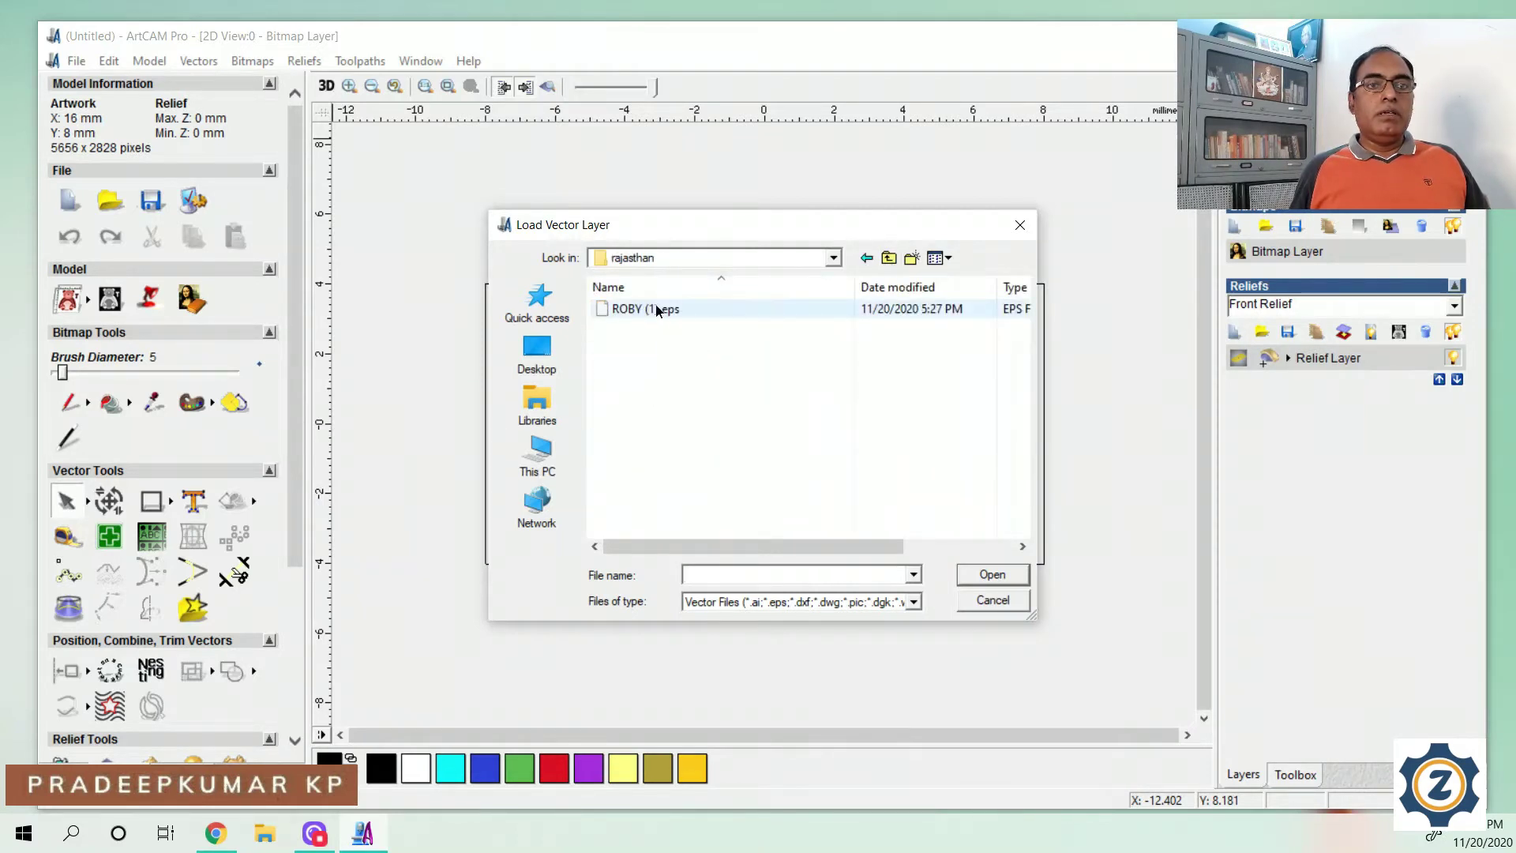
{"action": "left_click", "coordinate": [654, 309]}
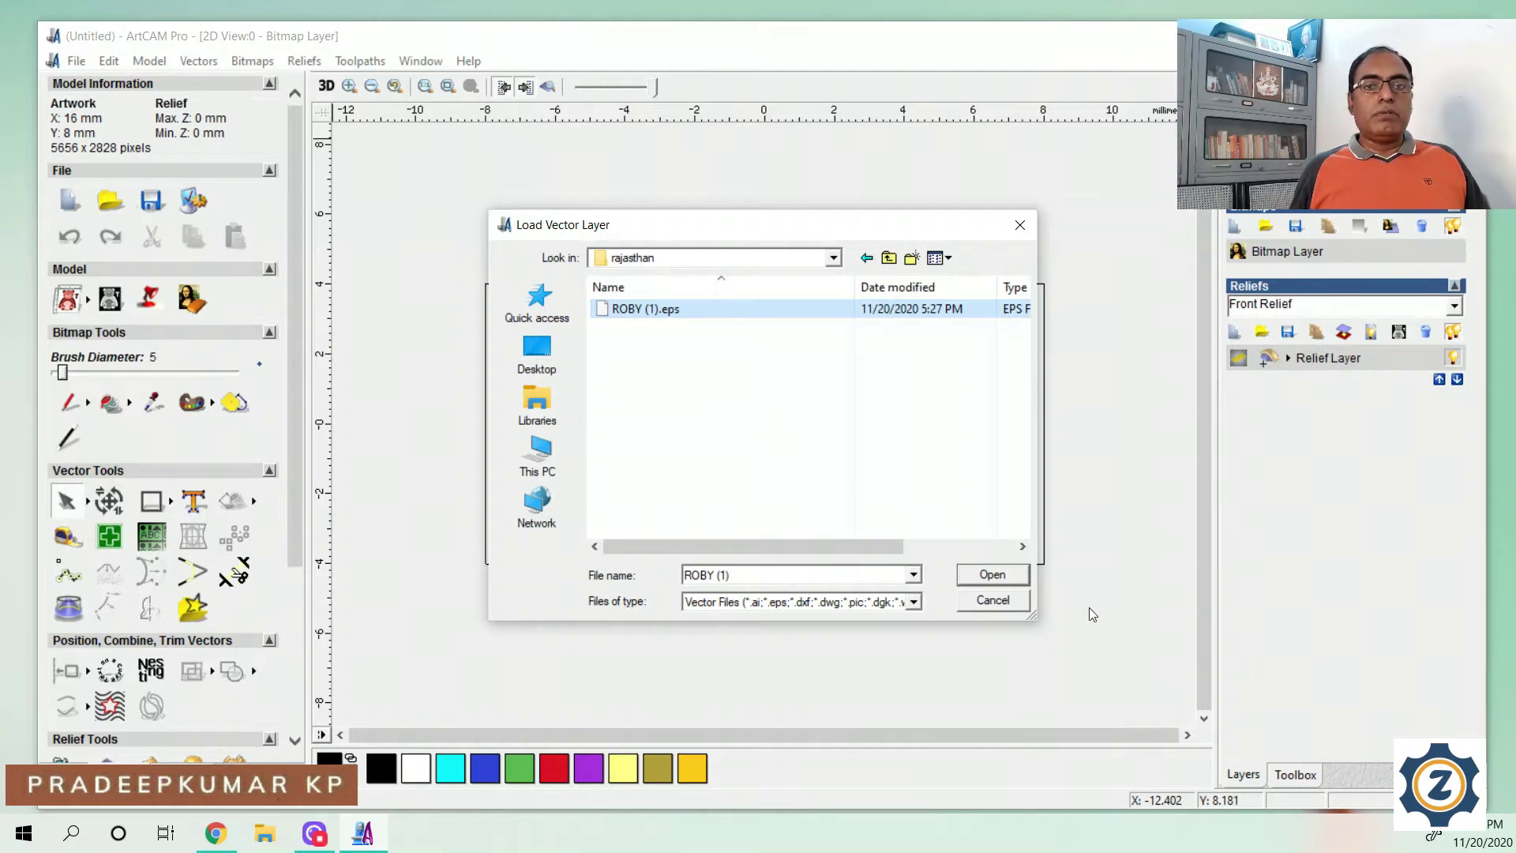
{"action": "left_click", "coordinate": [992, 575]}
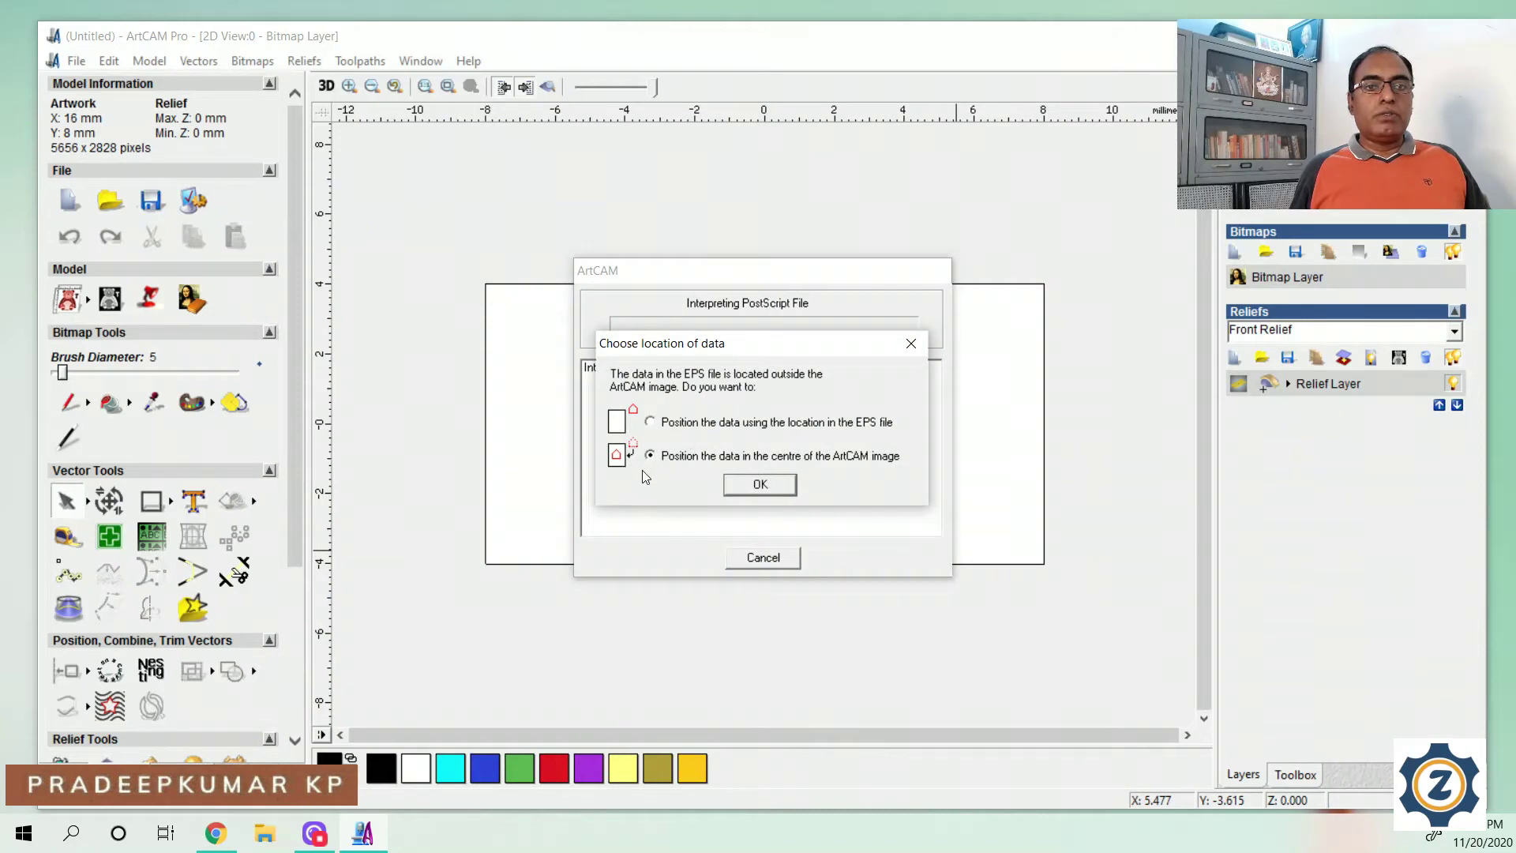
{"action": "left_click", "coordinate": [774, 485]}
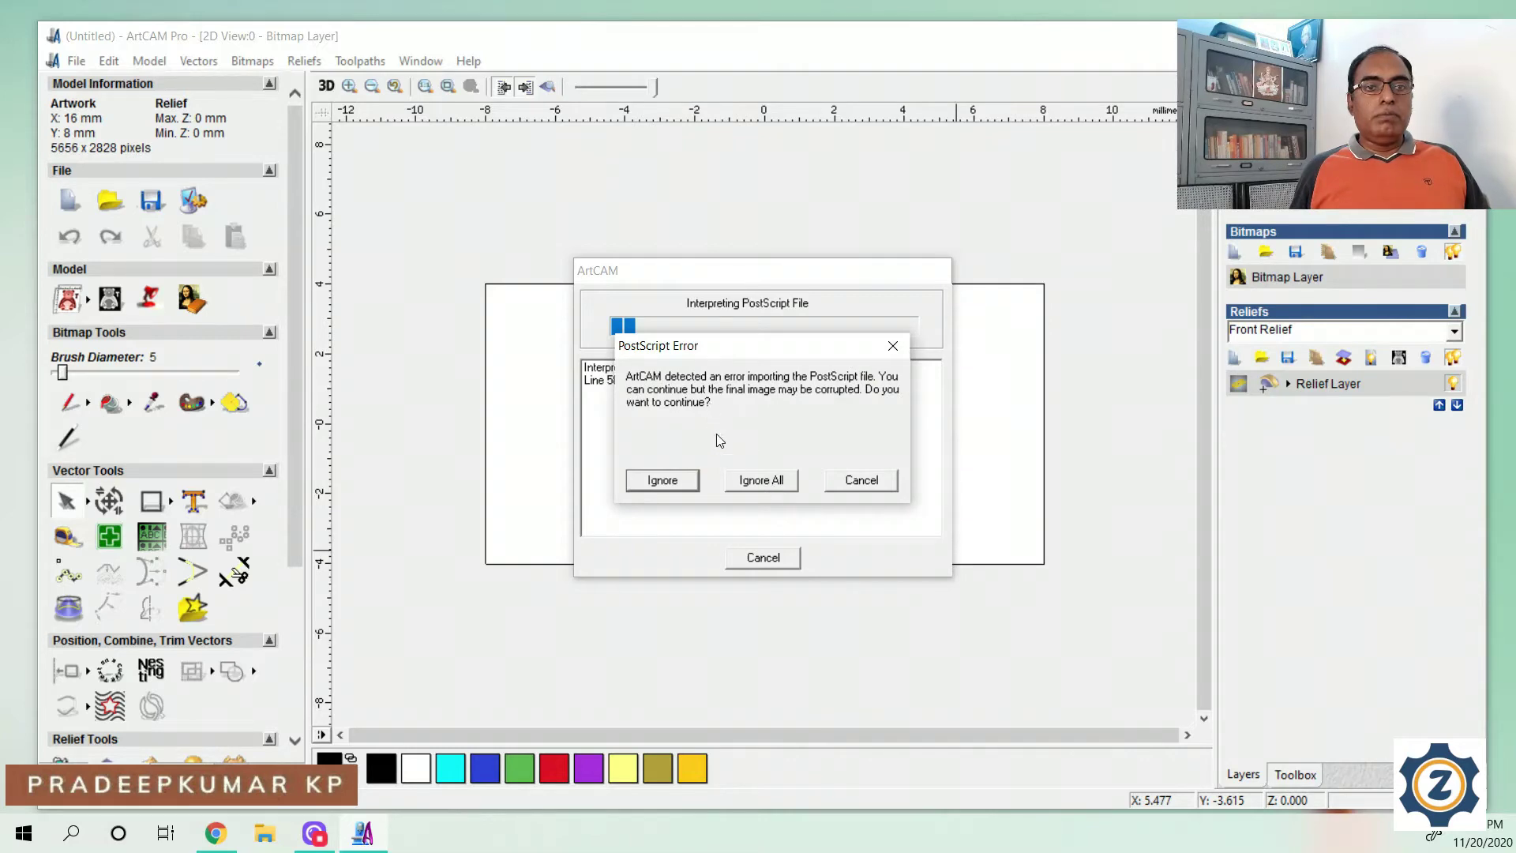
{"action": "left_click", "coordinate": [754, 480]}
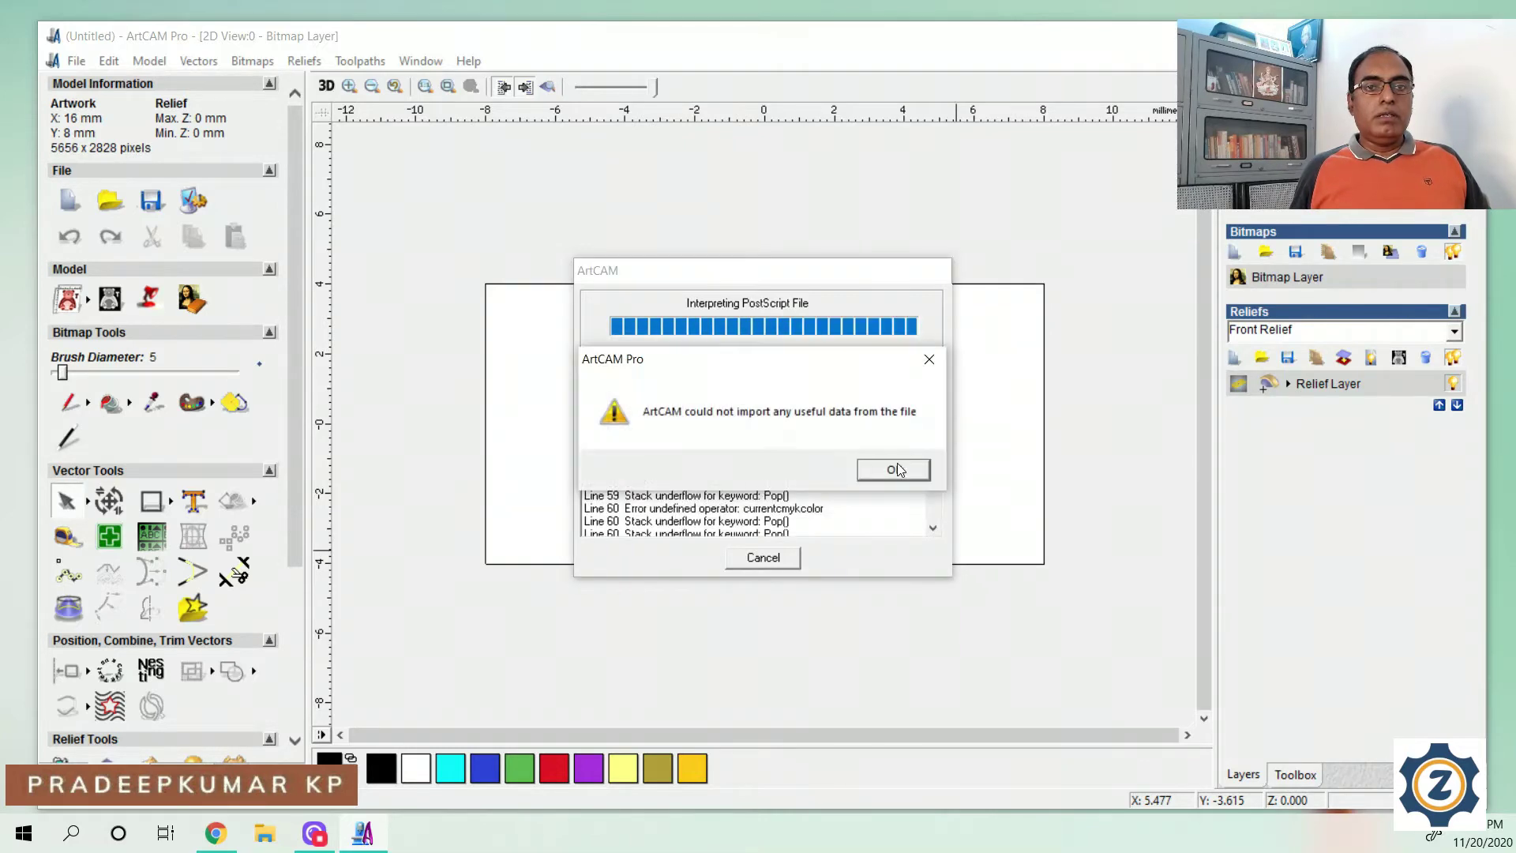
{"action": "left_click", "coordinate": [892, 472]}
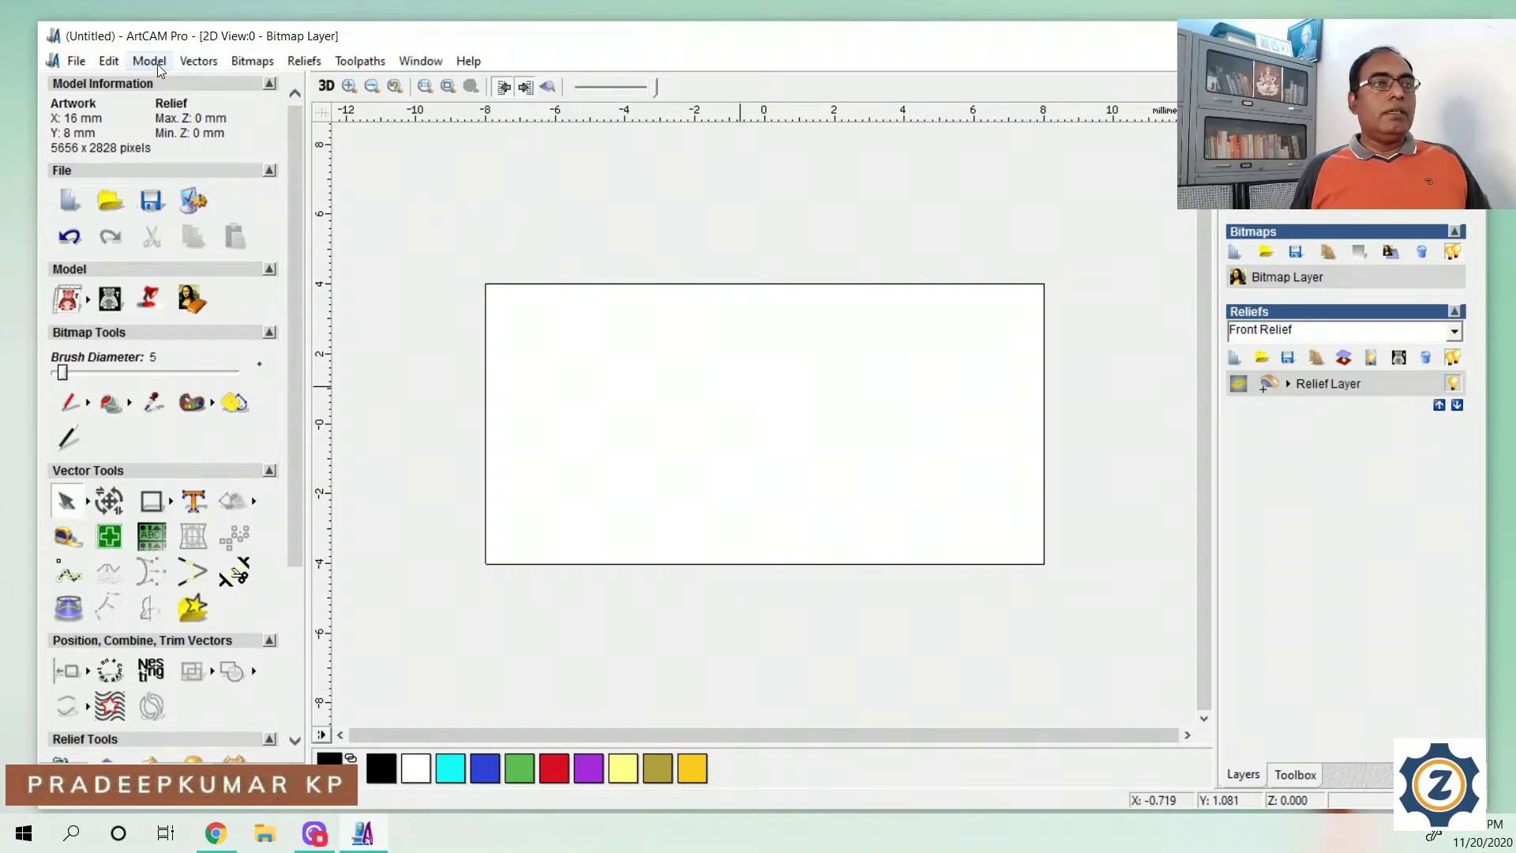
Try to load ROBY (1).eps as a vector layer with the All Files type, using the EPS file's own location and ignoring all errors
{"action": "left_click", "coordinate": [203, 62]}
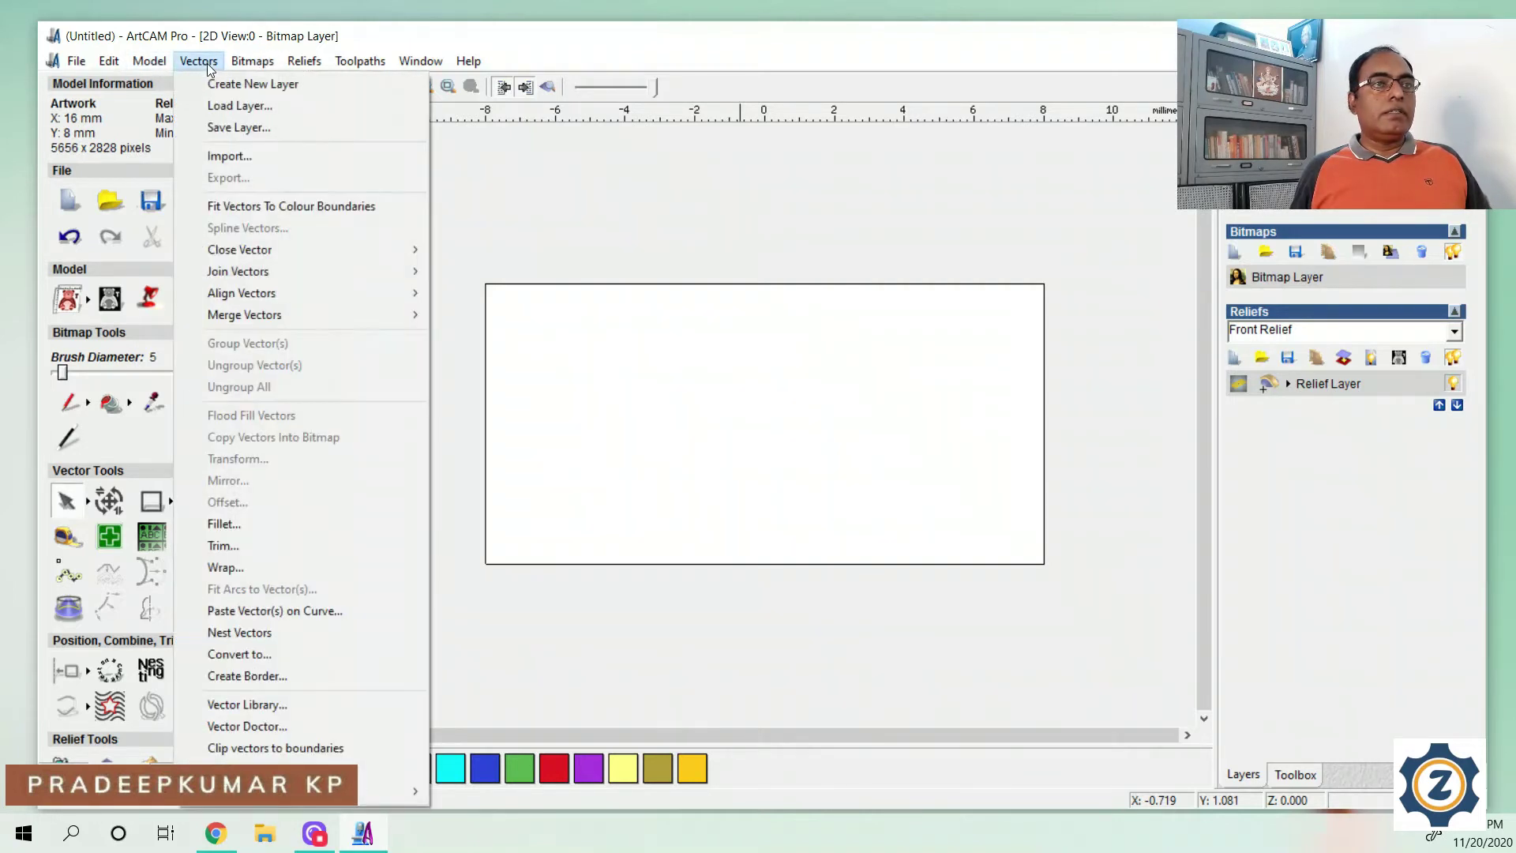
{"action": "left_click", "coordinate": [226, 107]}
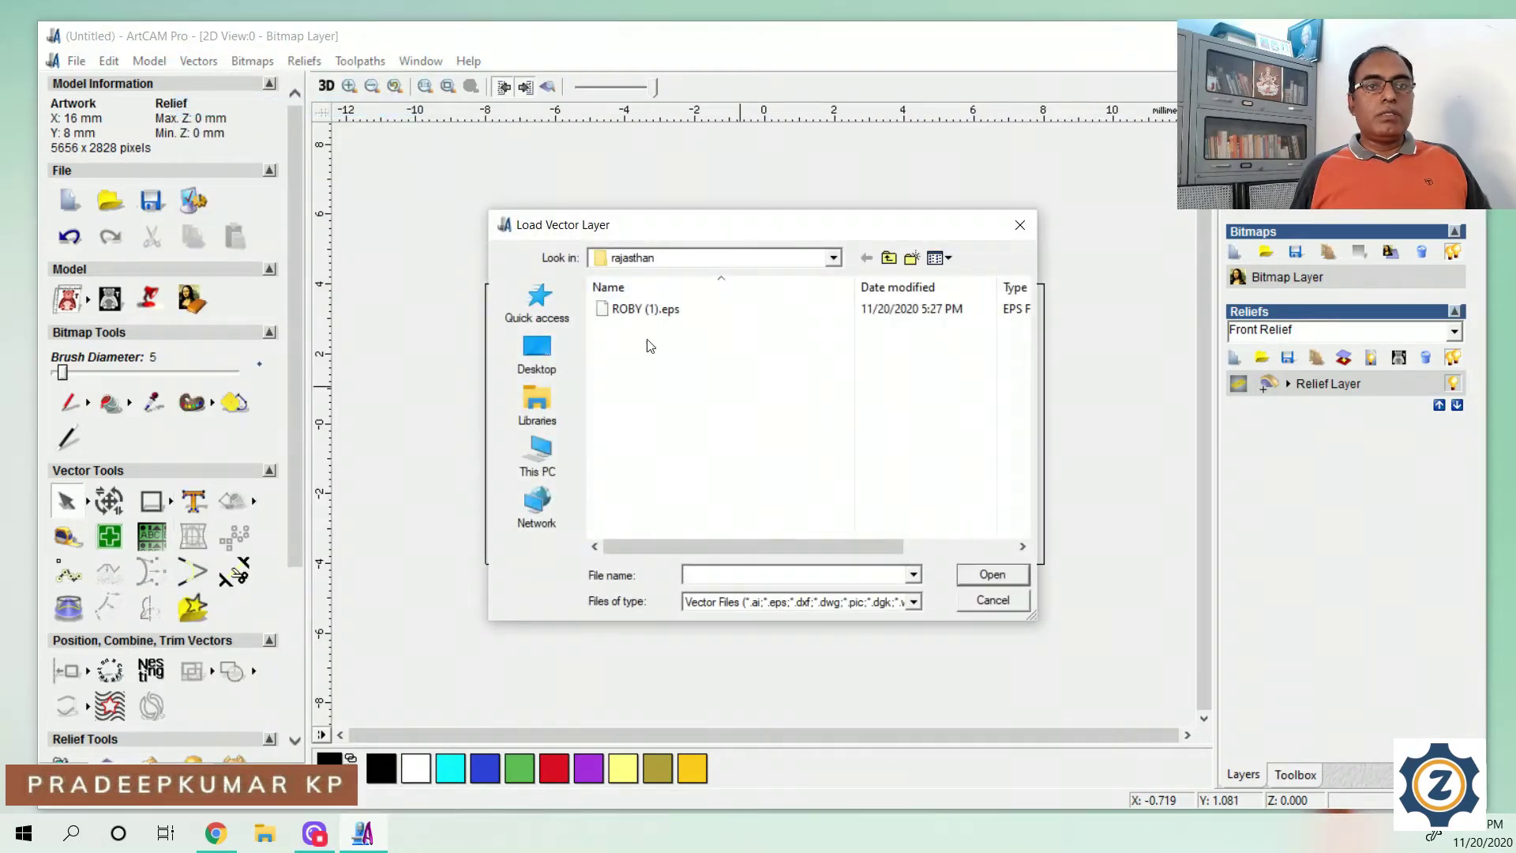
{"action": "left_click", "coordinate": [914, 603]}
{"action": "left_click", "coordinate": [760, 686]}
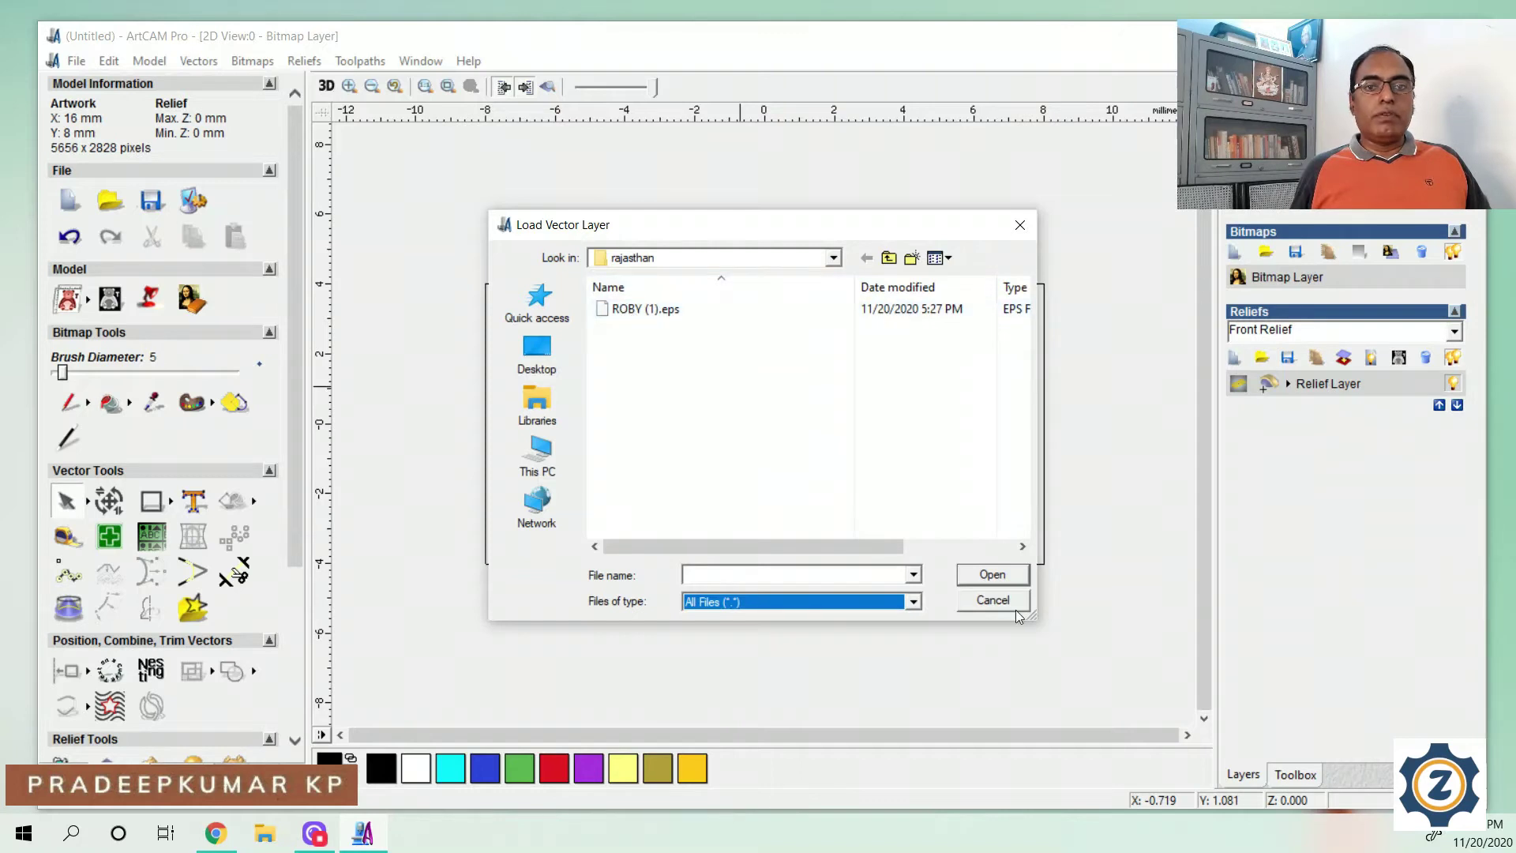
{"action": "left_click", "coordinate": [679, 309]}
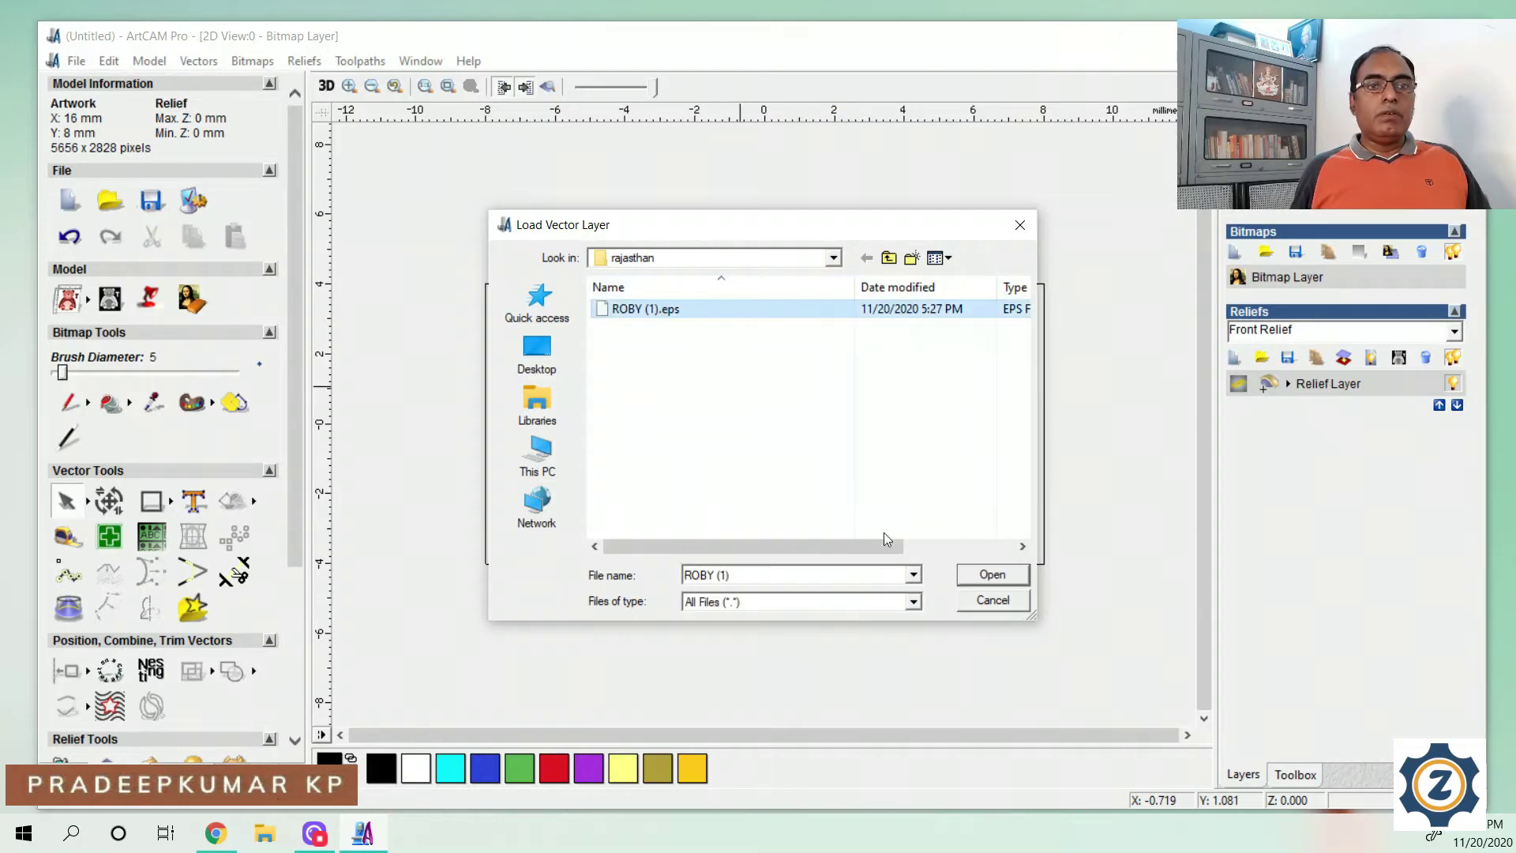
{"action": "left_click", "coordinate": [983, 575]}
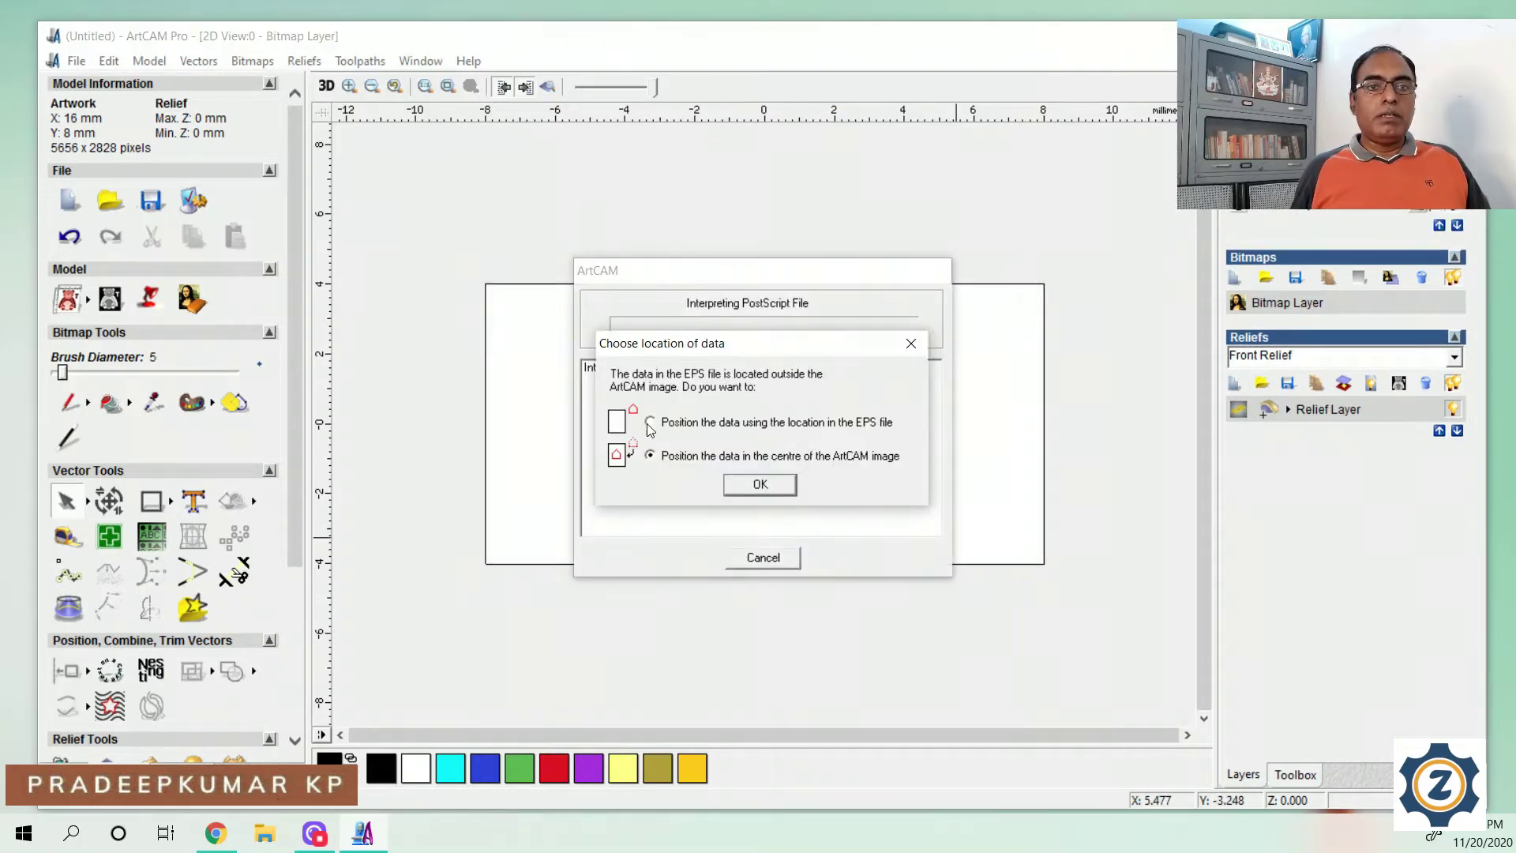
{"action": "left_click", "coordinate": [650, 423]}
{"action": "left_click", "coordinate": [760, 485]}
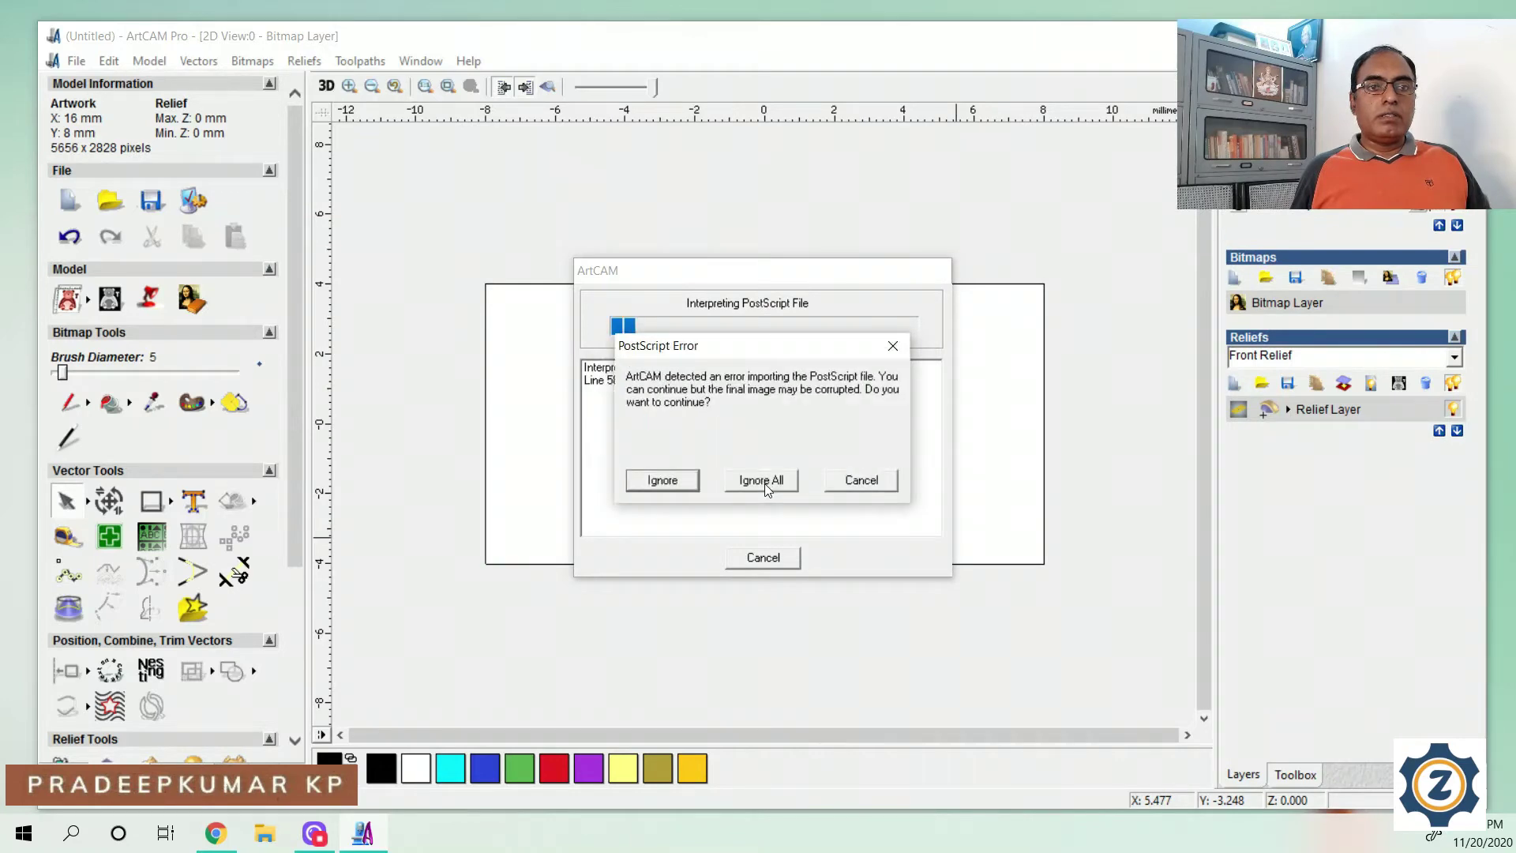
{"action": "left_click", "coordinate": [762, 483]}
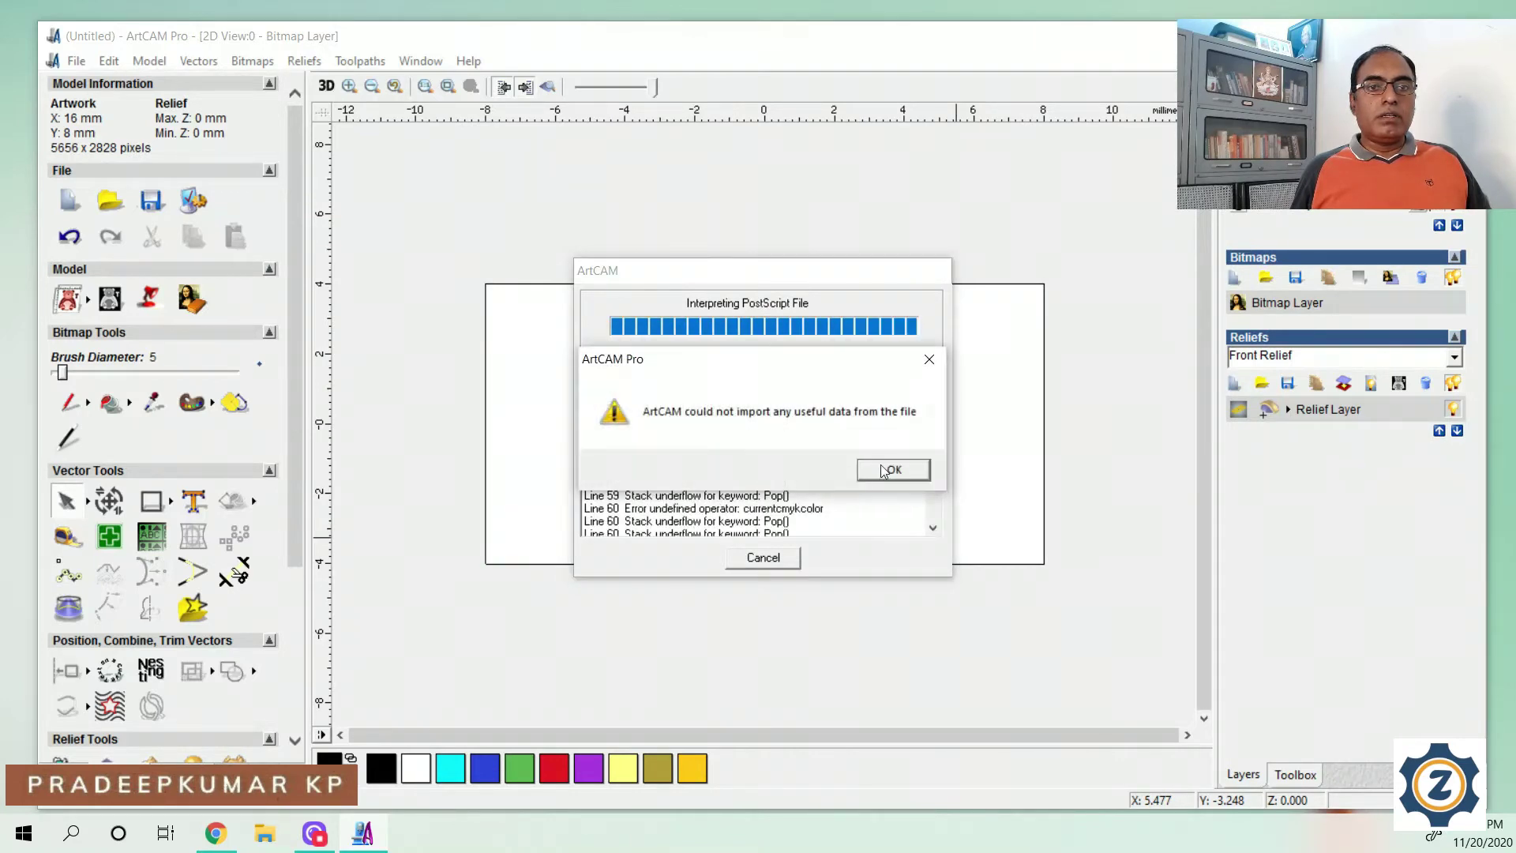
{"action": "left_click", "coordinate": [886, 470]}
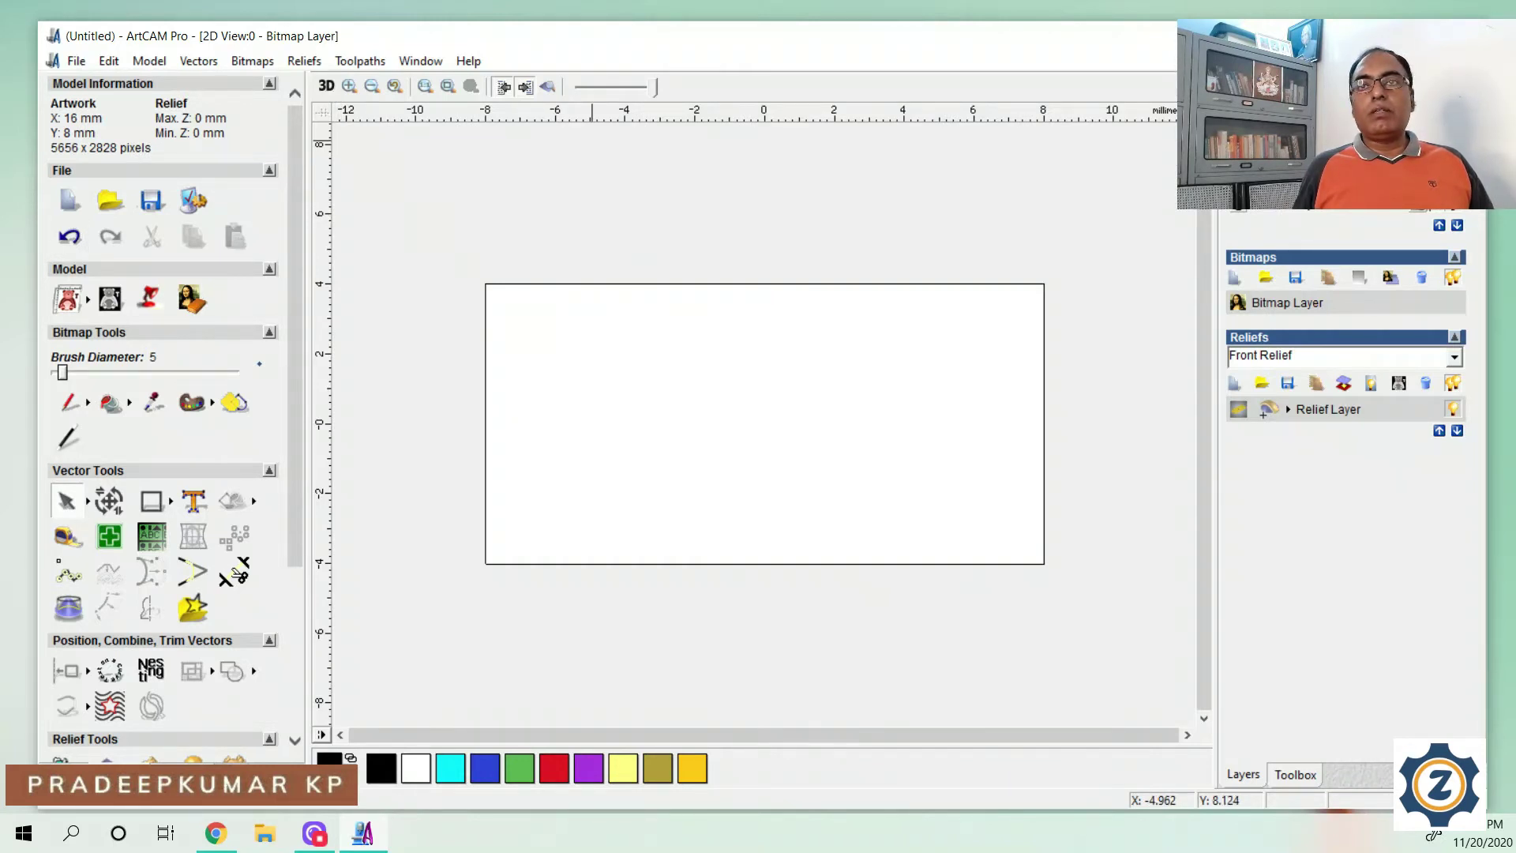
Close ArtCAM Pro without saving the model and switch to Autodesk ArtCAM Premium 2018
{"action": "left_click", "coordinate": [1467, 36]}
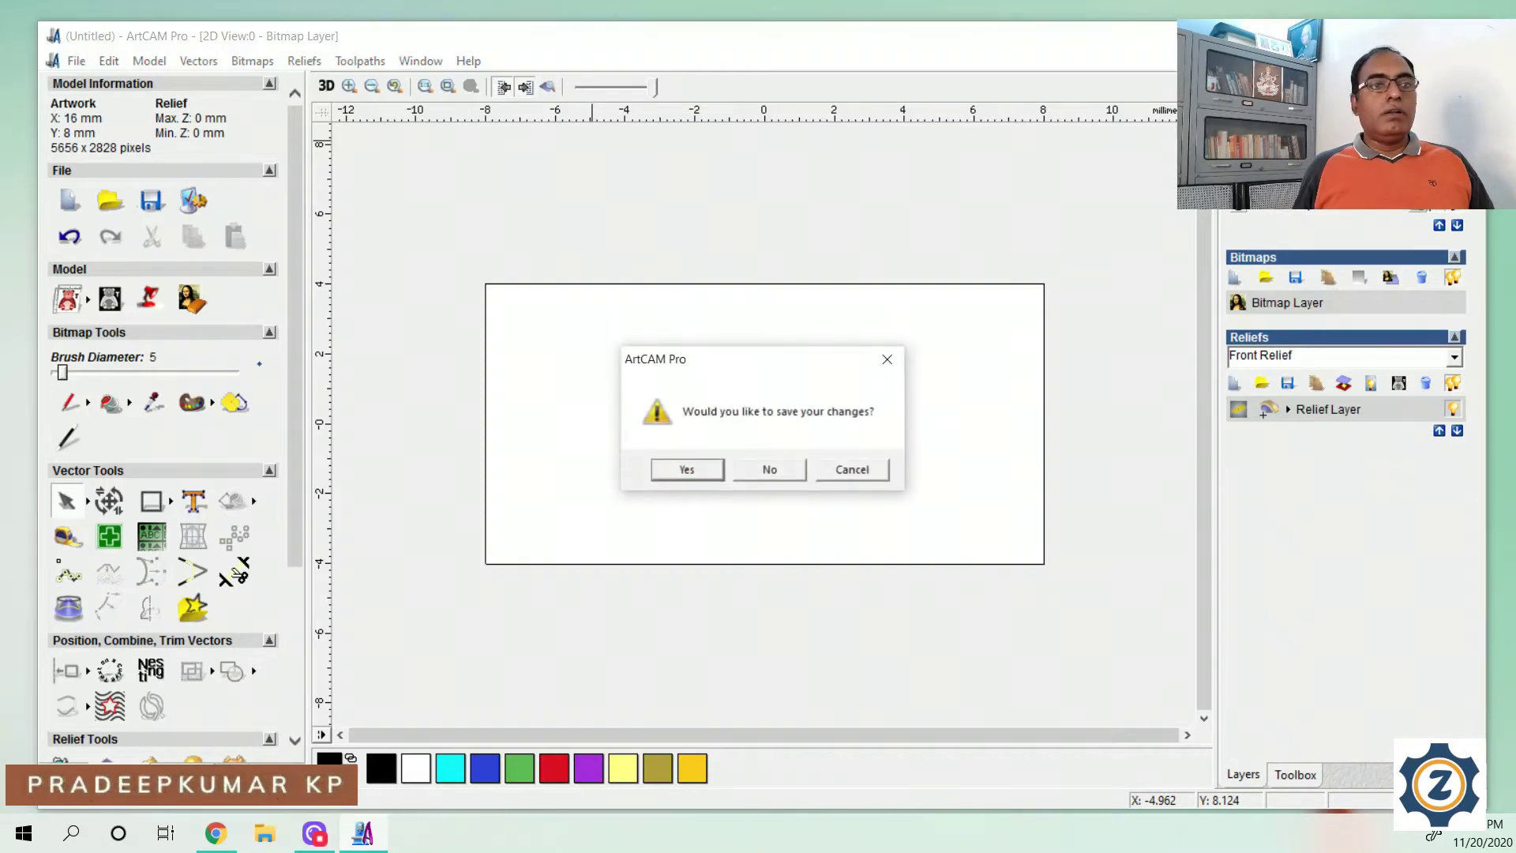
{"action": "left_click", "coordinate": [798, 472]}
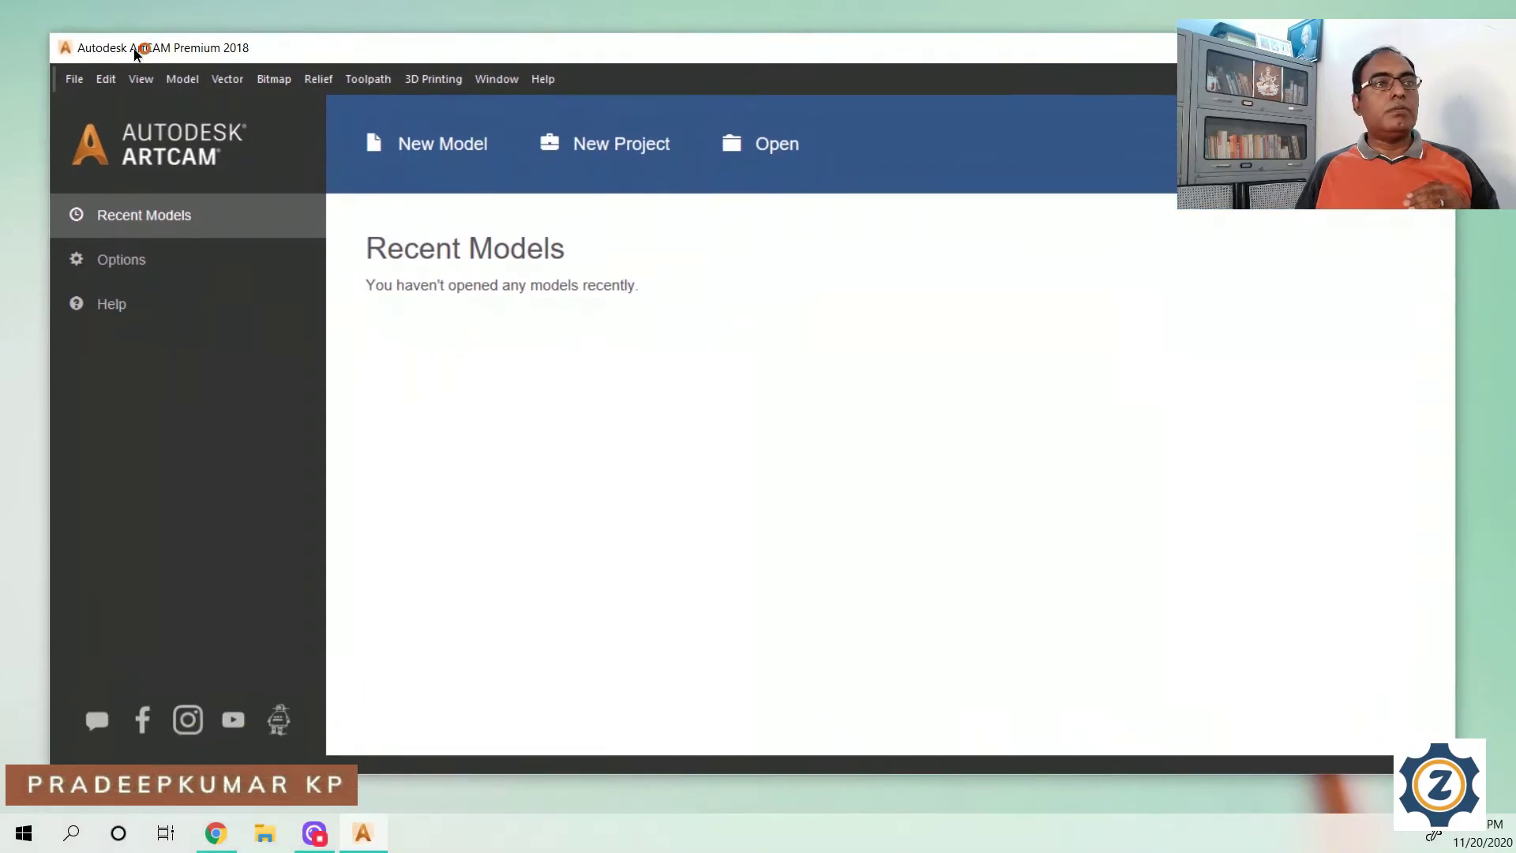
{"action": "left_click_drag", "start_coordinate": [136, 52], "coordinate": [129, 45]}
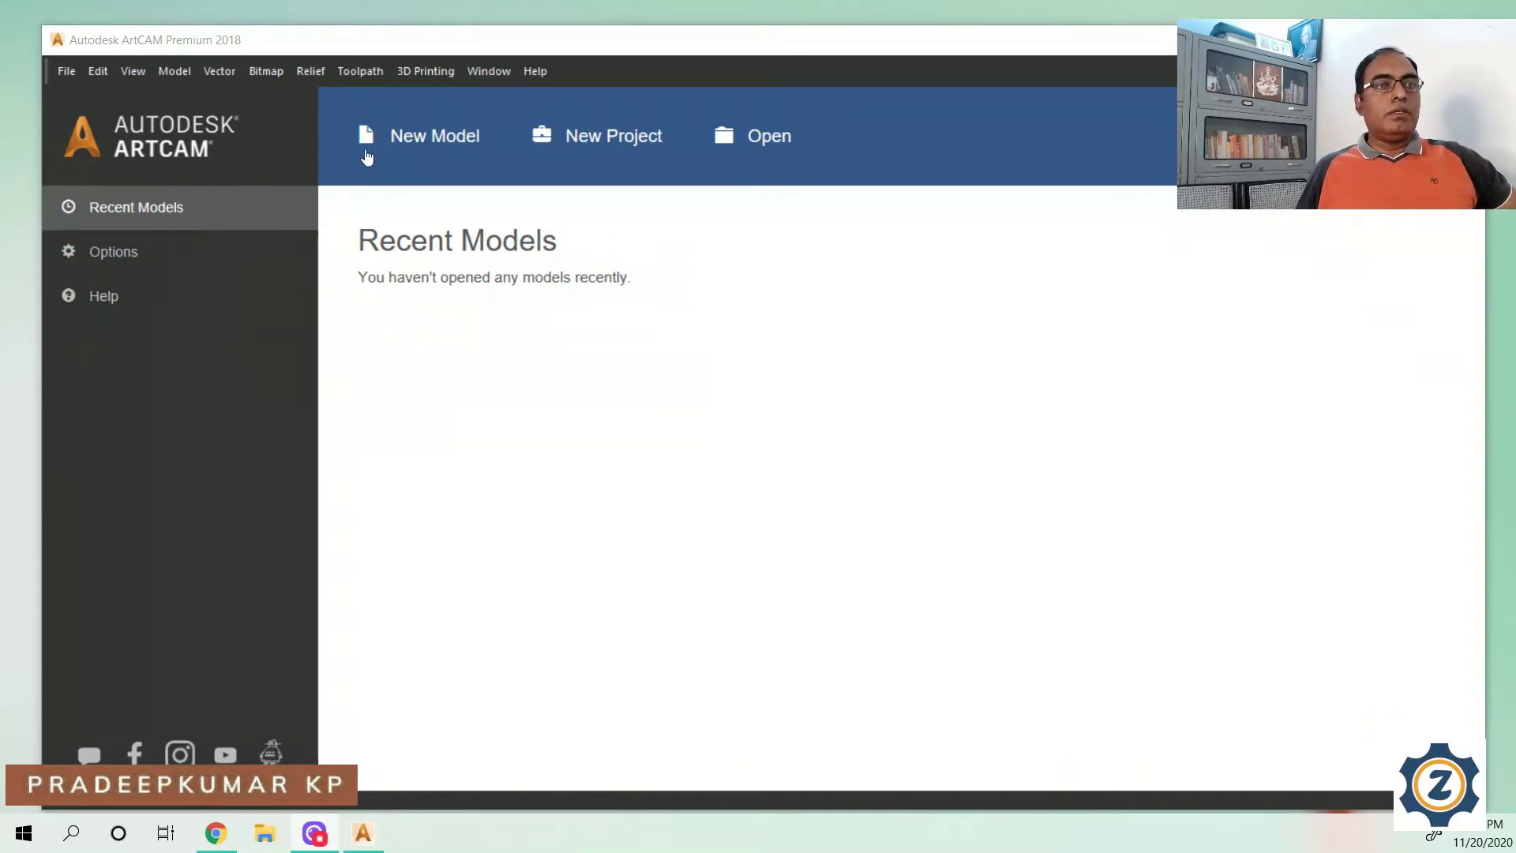
Create a new model 20 mm wide and 10 mm high in millimetres
{"action": "left_click", "coordinate": [445, 152]}
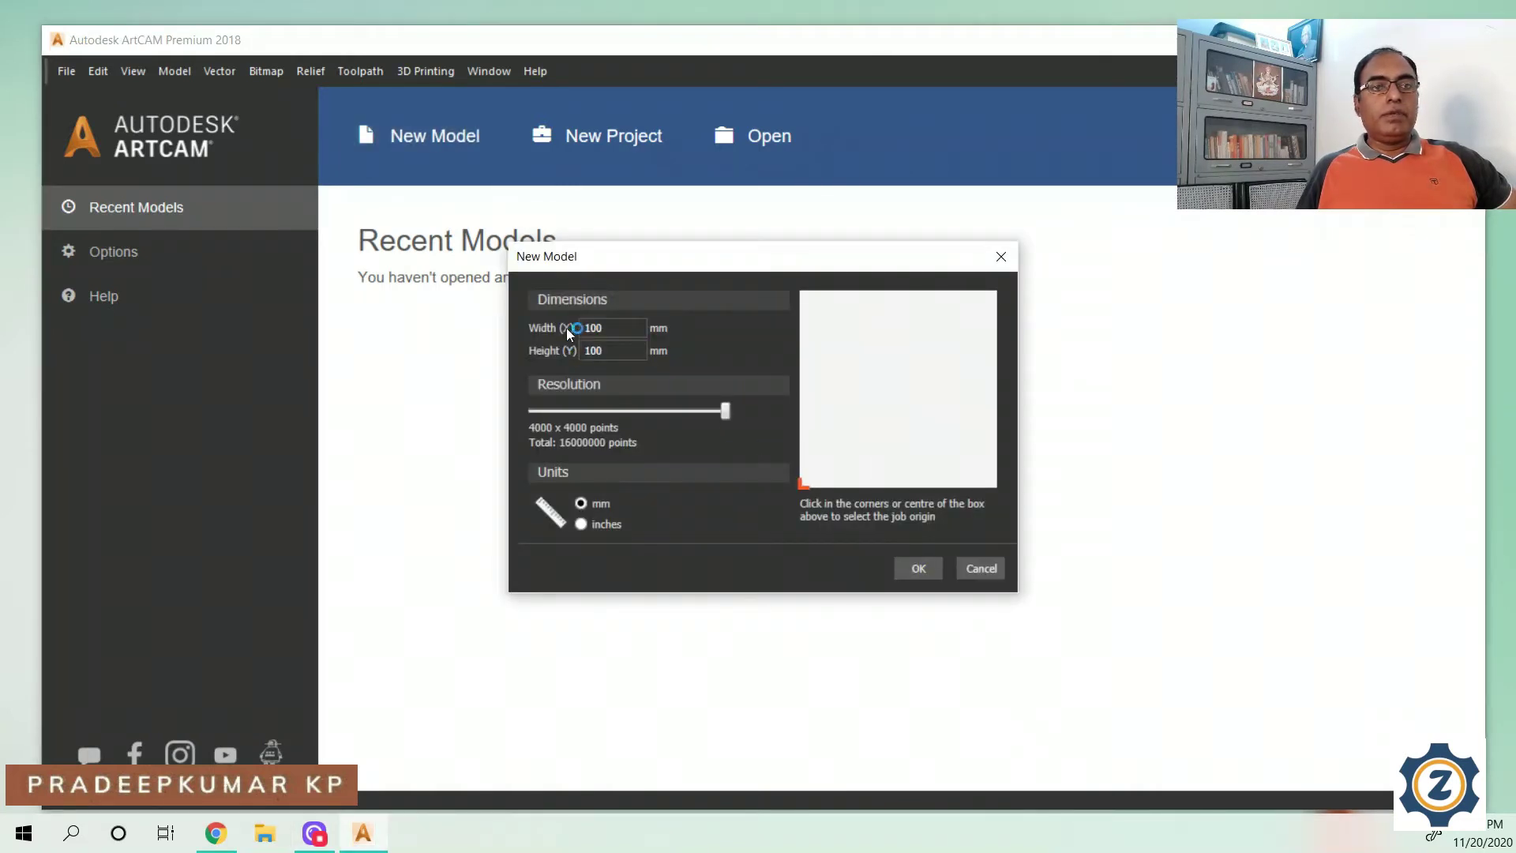
{"action": "left_click_drag", "start_coordinate": [606, 328], "coordinate": [551, 328]}
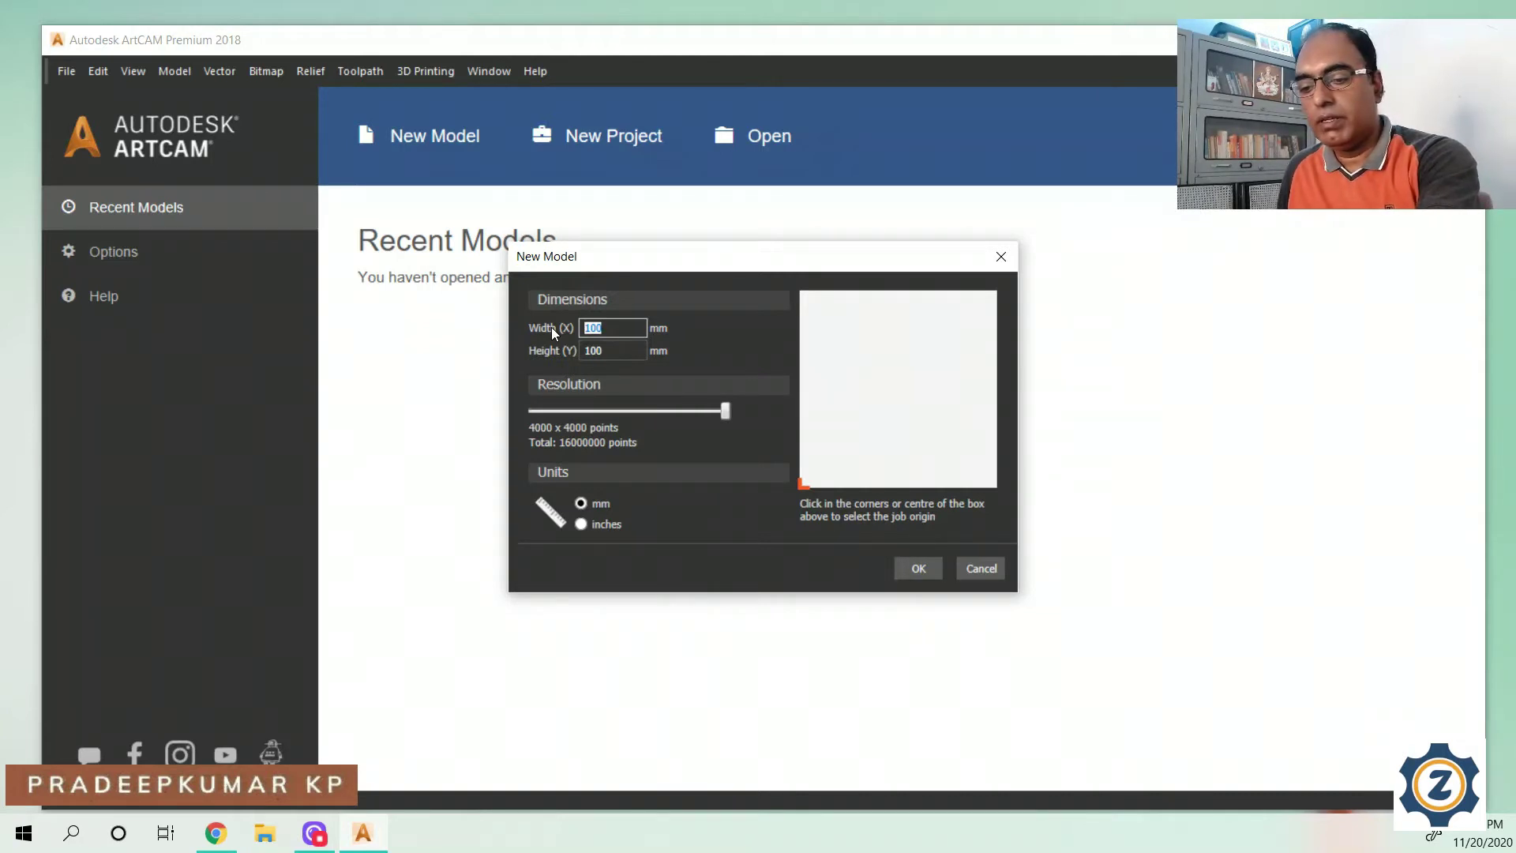
{"action": "type", "text": "1"}
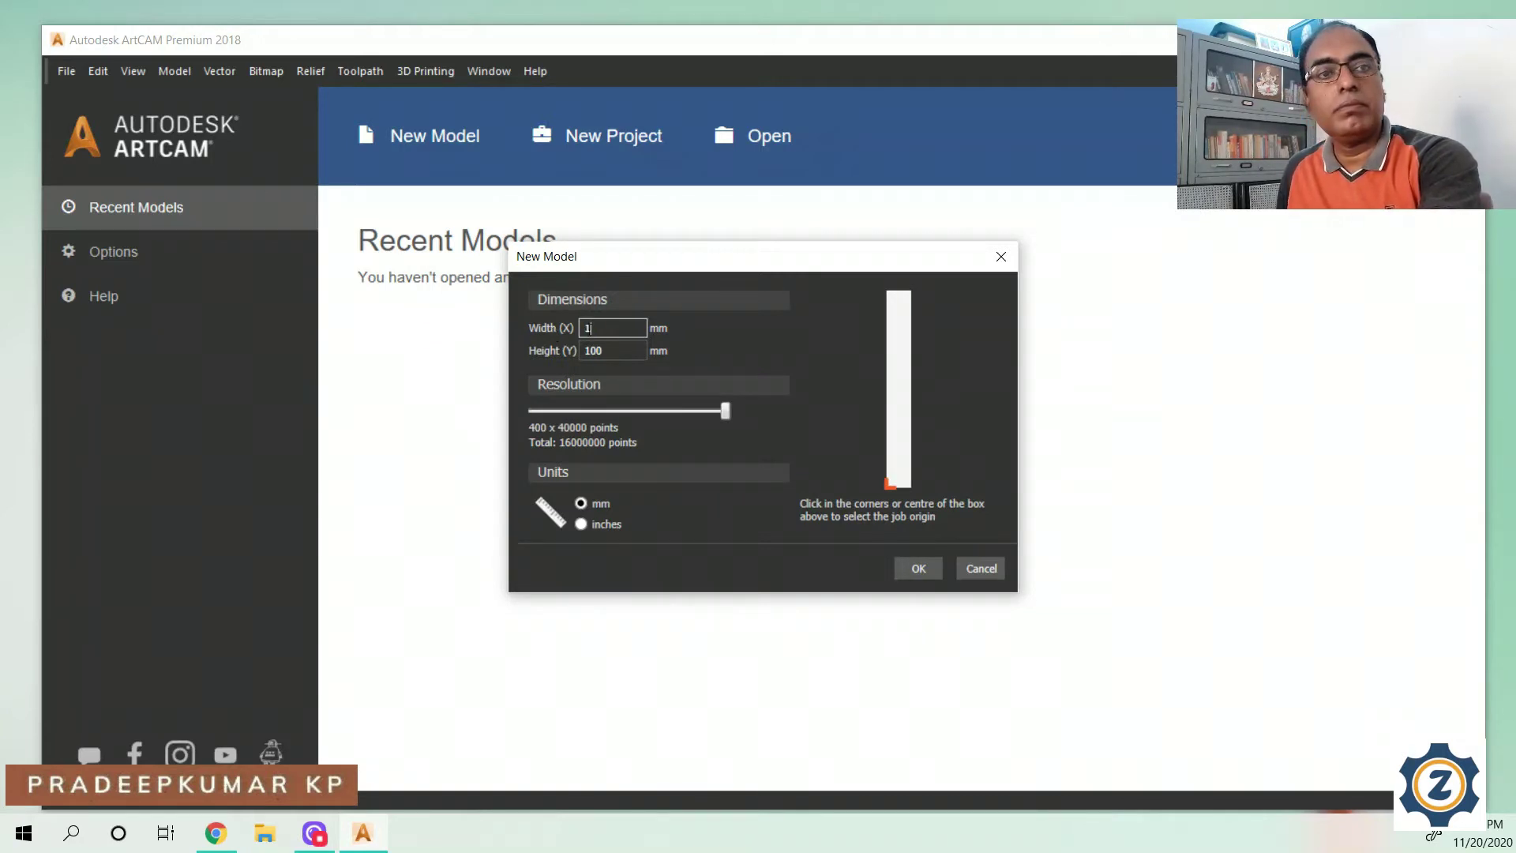
{"action": "key", "text": "BackSpace"}
{"action": "type", "text": "20"}
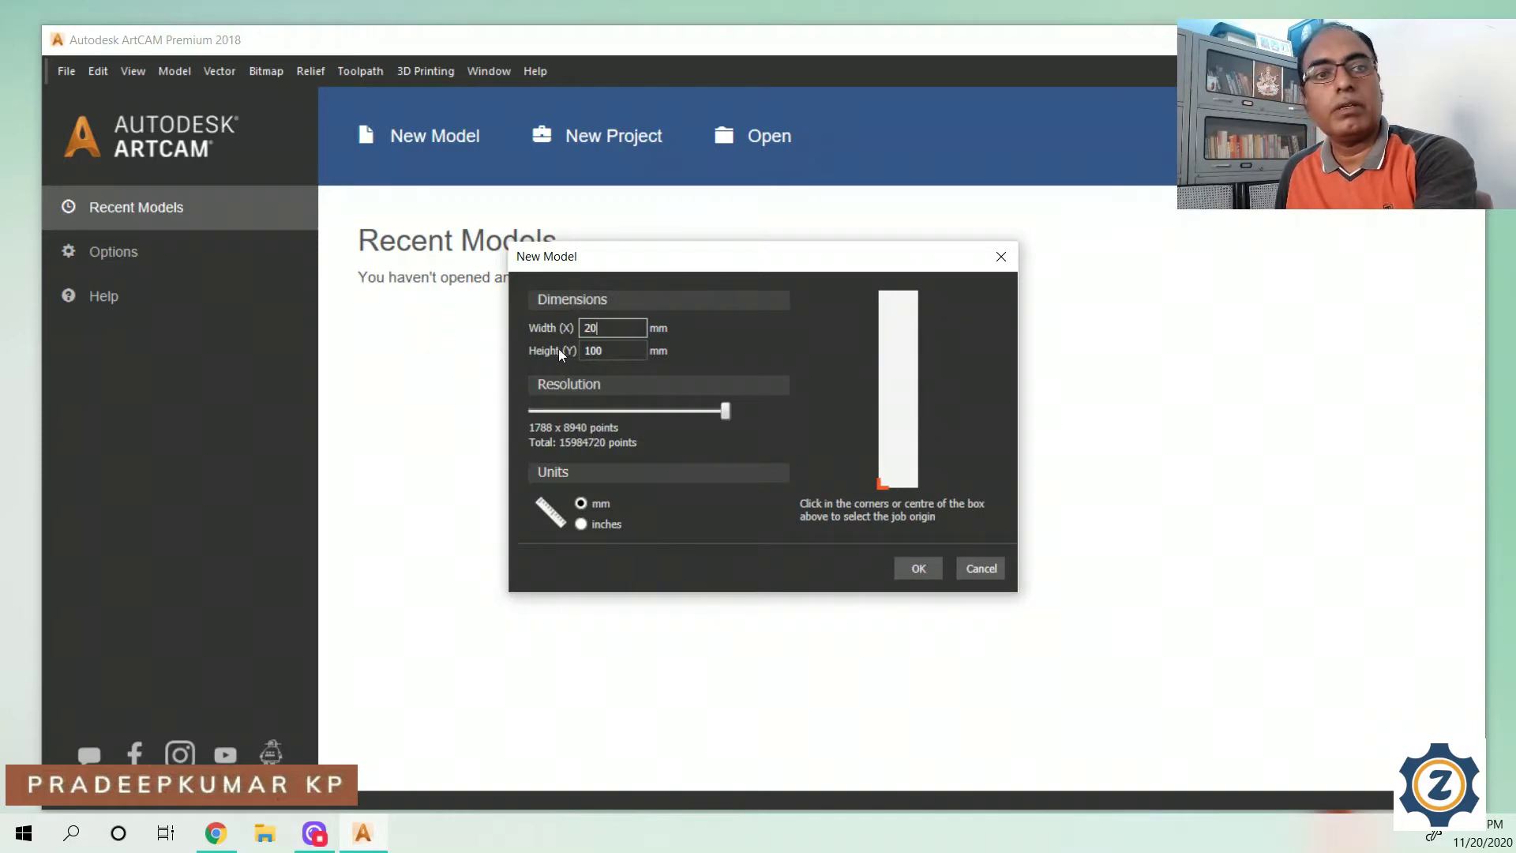
{"action": "left_click_drag", "start_coordinate": [610, 351], "coordinate": [525, 350]}
{"action": "type", "text": "10"}
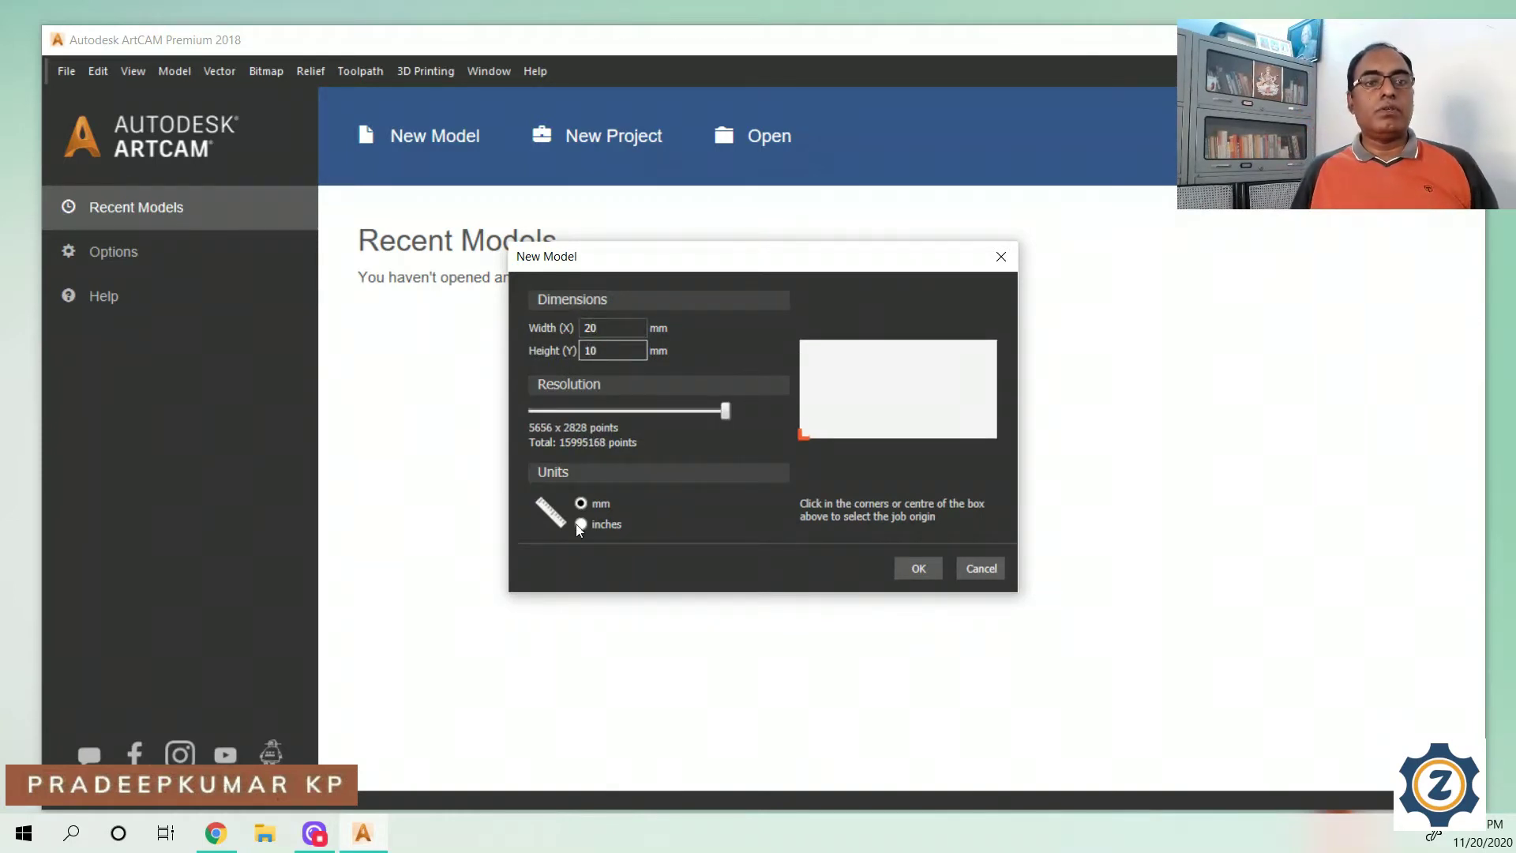
{"action": "left_click", "coordinate": [905, 570]}
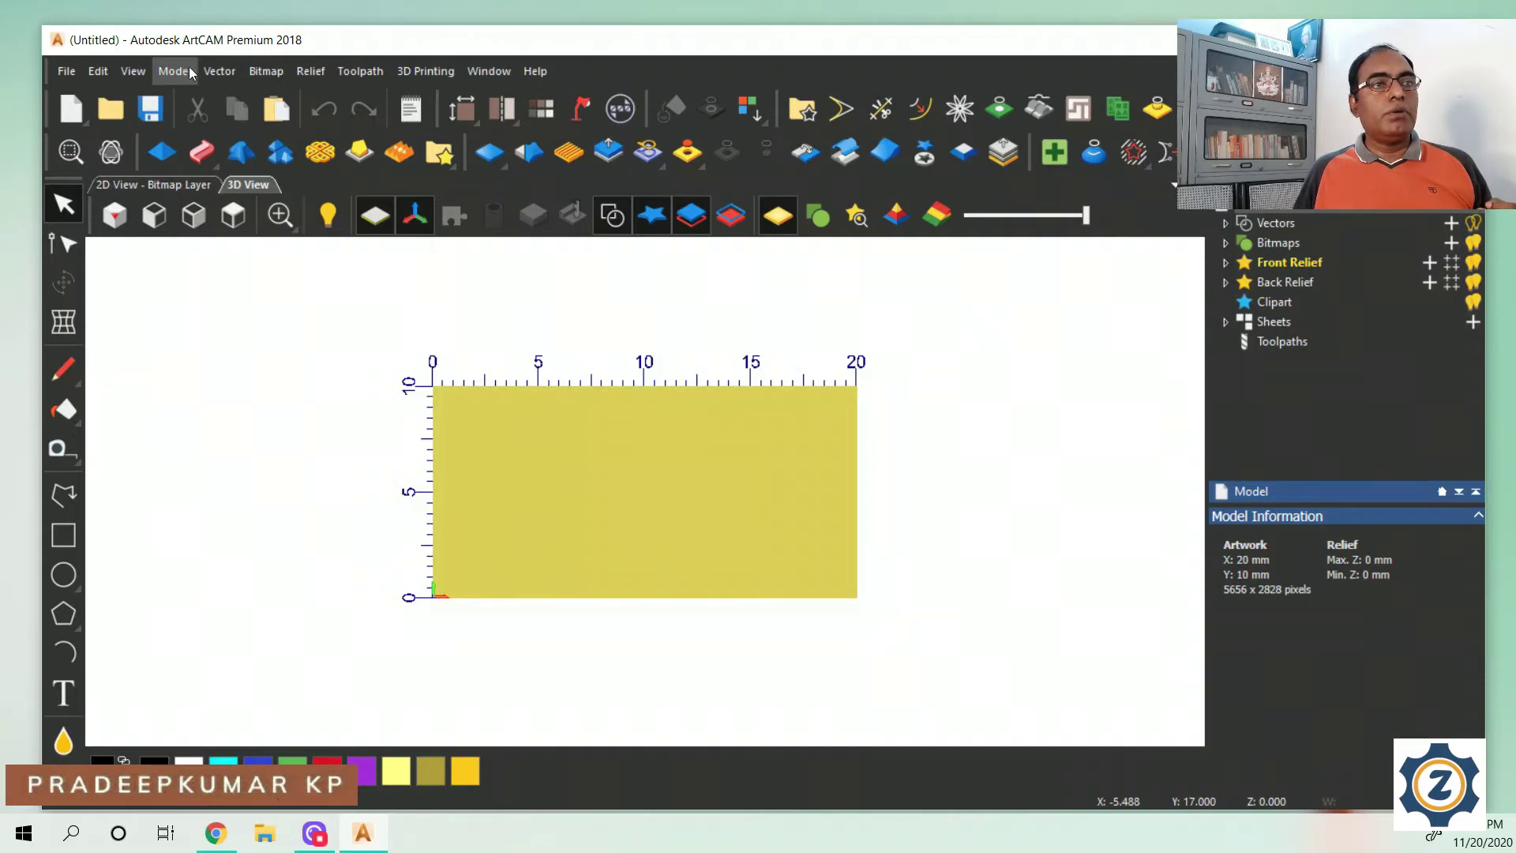
Import ROBY (1).eps from the rajasthan folder as vectors onto the current layer, positioned in the centre of the model
{"action": "left_click", "coordinate": [218, 71]}
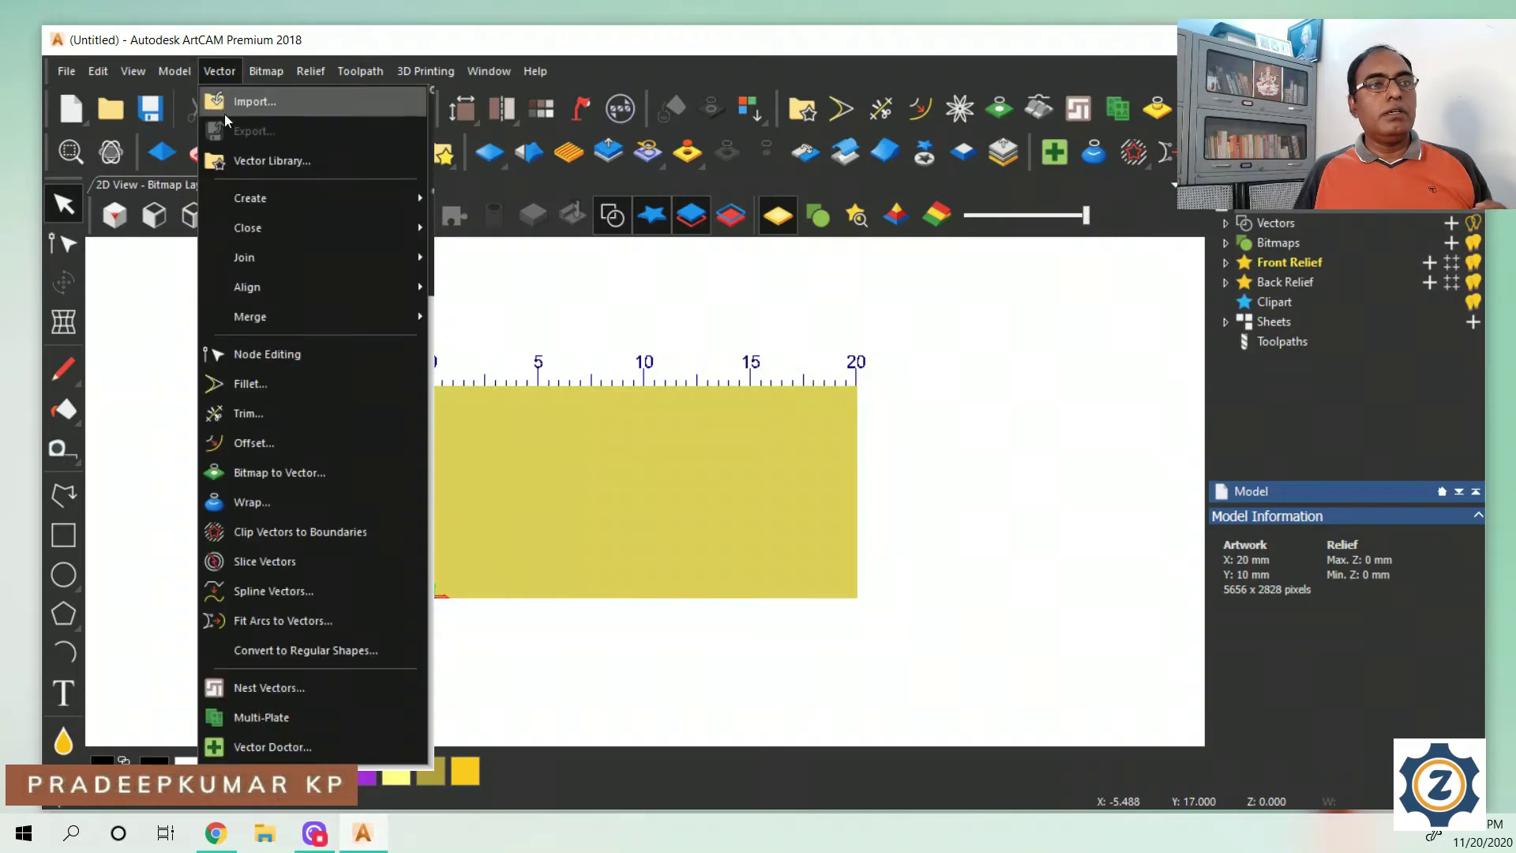
{"action": "left_click", "coordinate": [242, 103]}
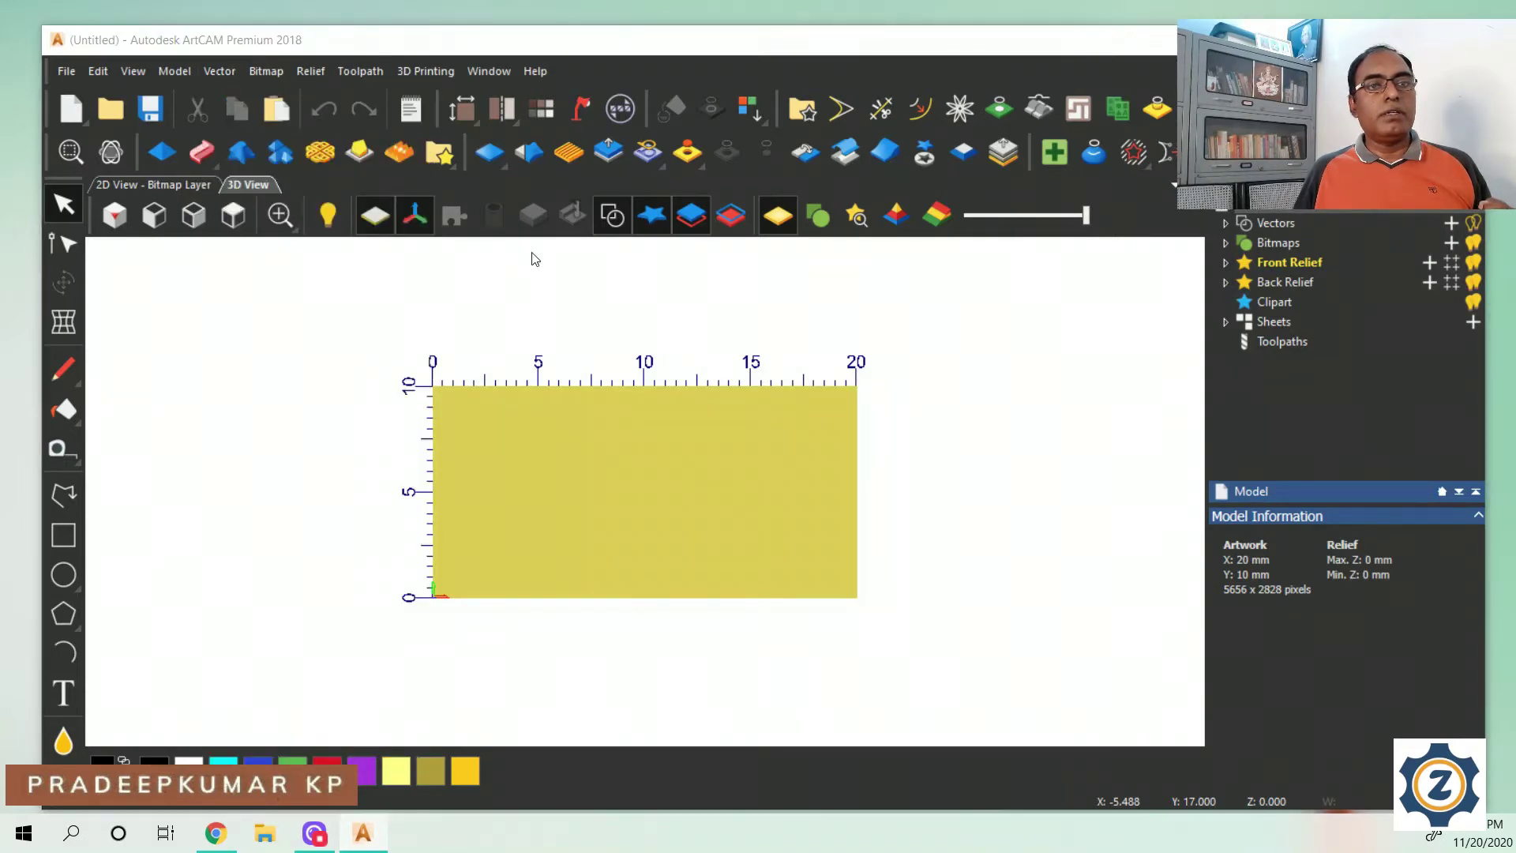
{"action": "left_click", "coordinate": [371, 204]}
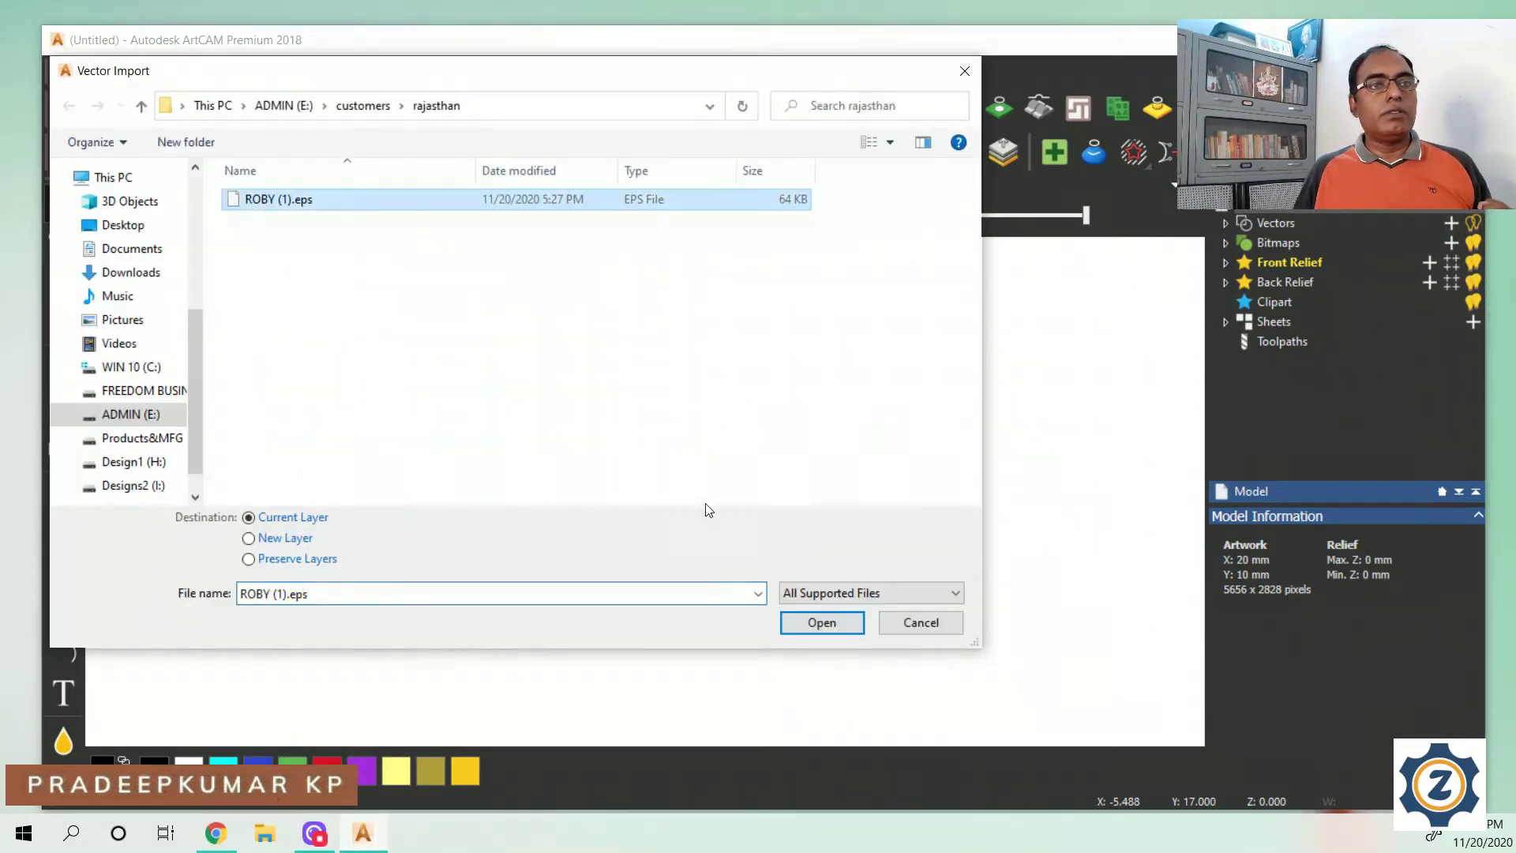
{"action": "left_click", "coordinate": [822, 622]}
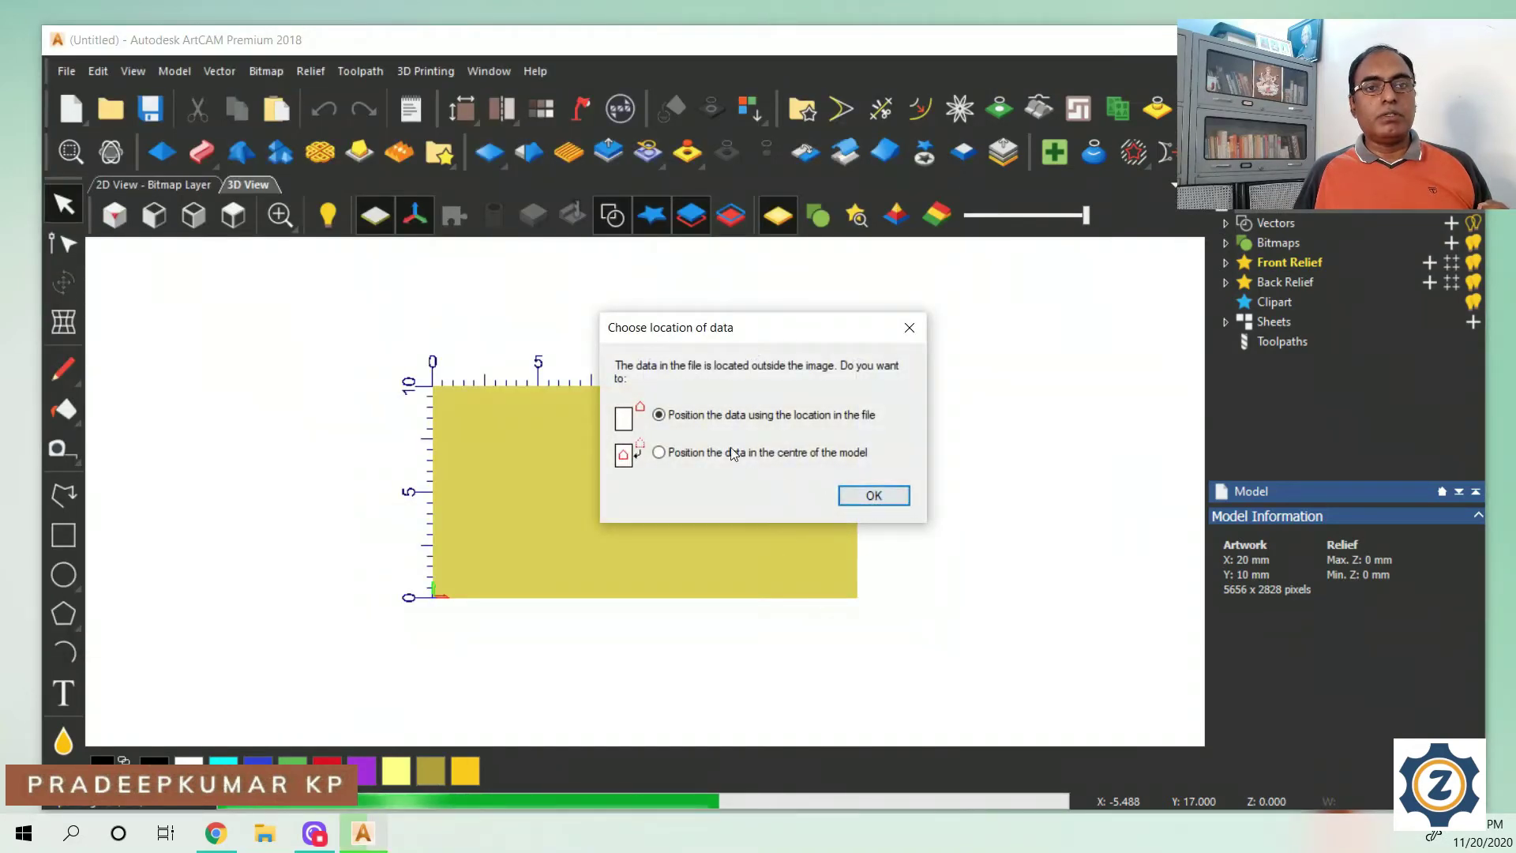
{"action": "left_click", "coordinate": [660, 452]}
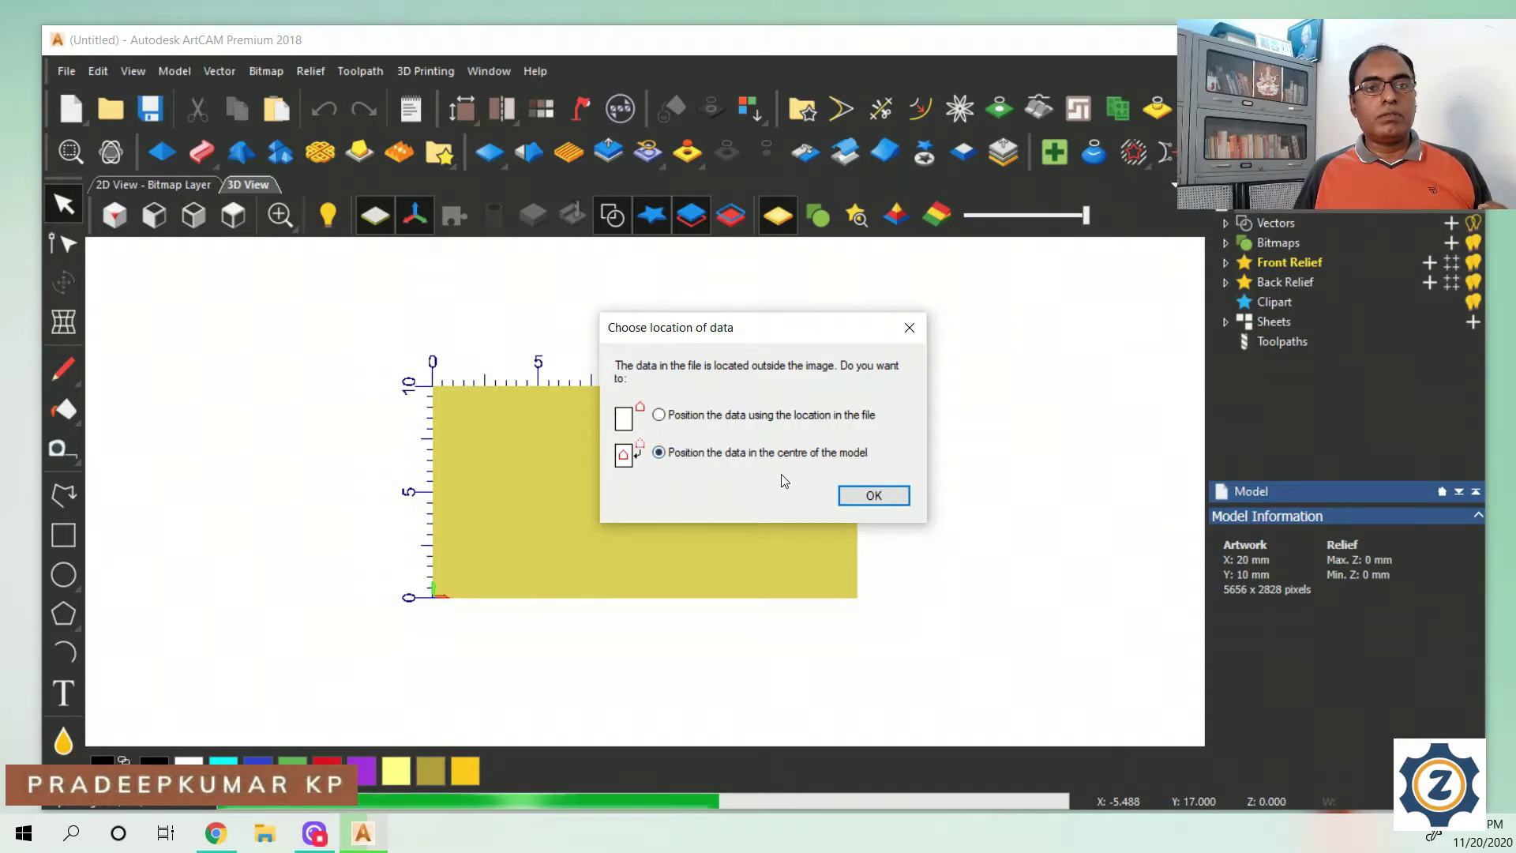
{"action": "left_click", "coordinate": [868, 499]}
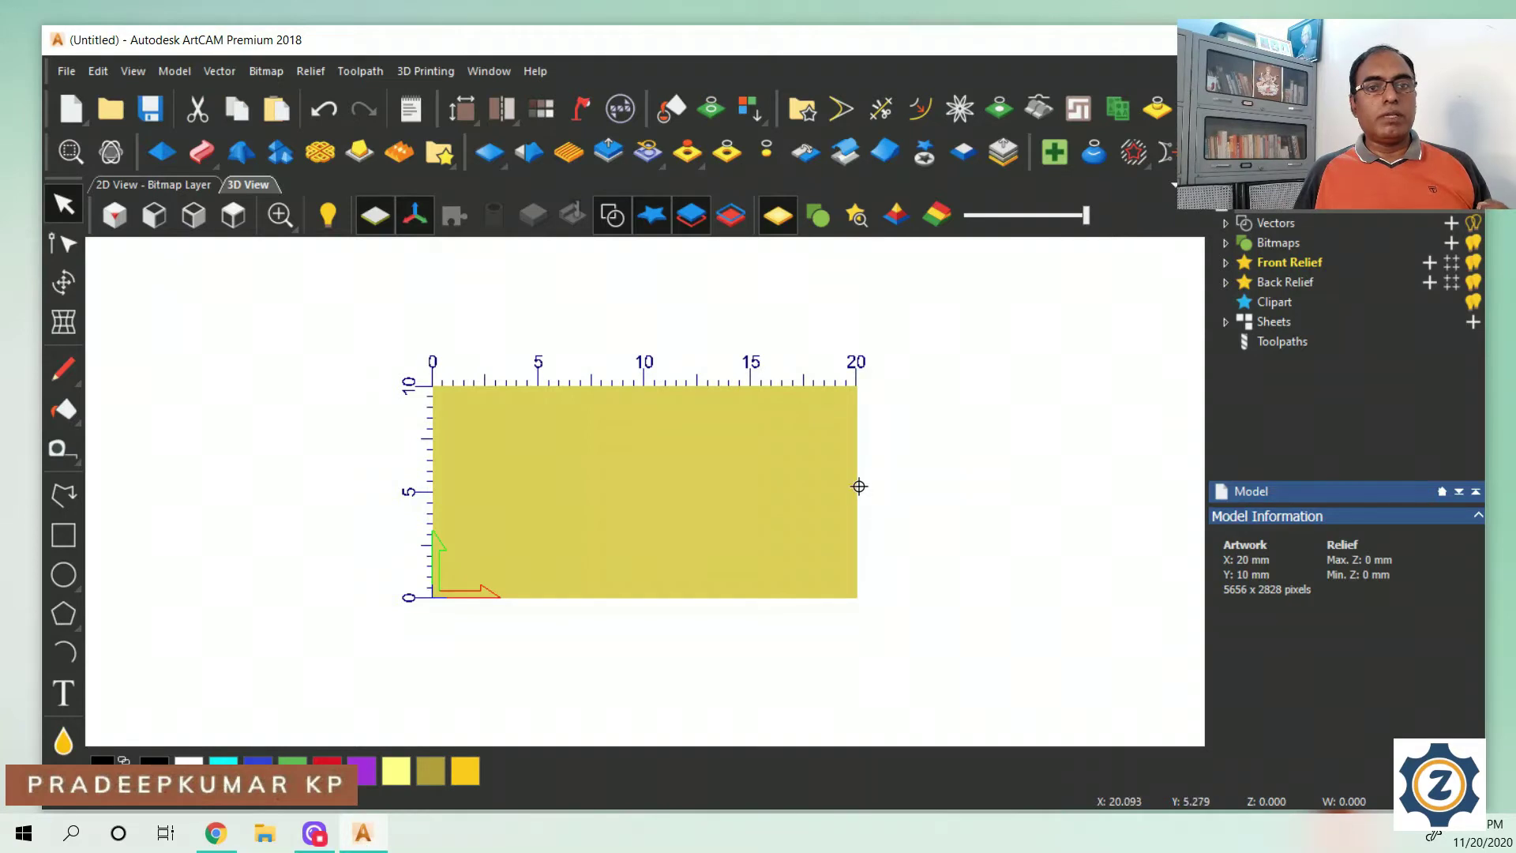
Locate the imported lettering outside the model area and centre it on the 20 × 10 mm model
{"action": "scroll", "coordinate": [746, 471], "scroll_direction": "down", "scroll_amount": 2}
{"action": "scroll", "coordinate": [746, 466], "scroll_direction": "down", "scroll_amount": 4}
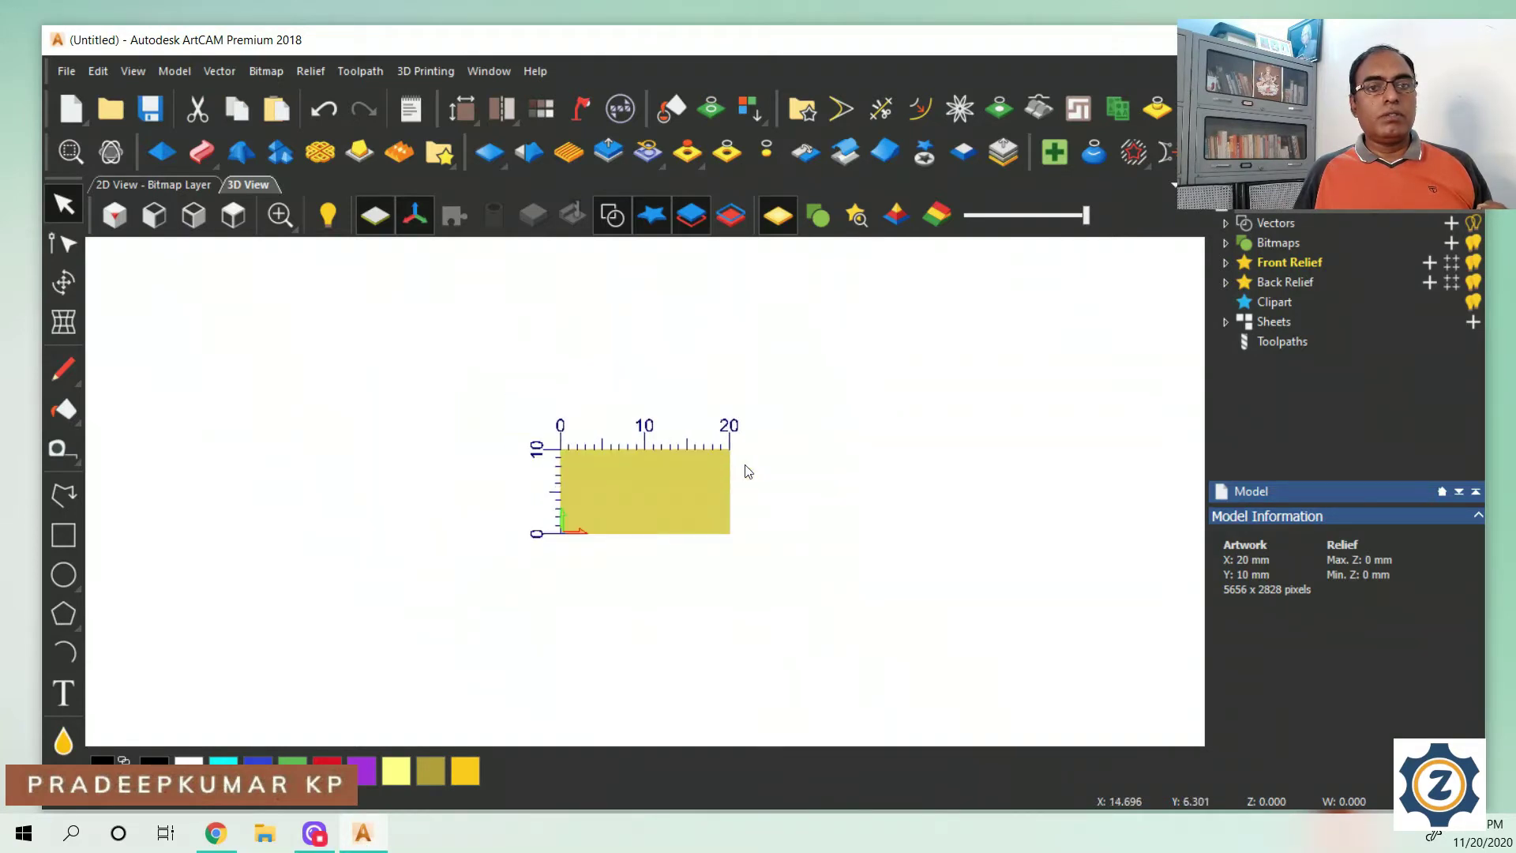
{"action": "scroll", "coordinate": [748, 471], "scroll_direction": "down", "scroll_amount": 2}
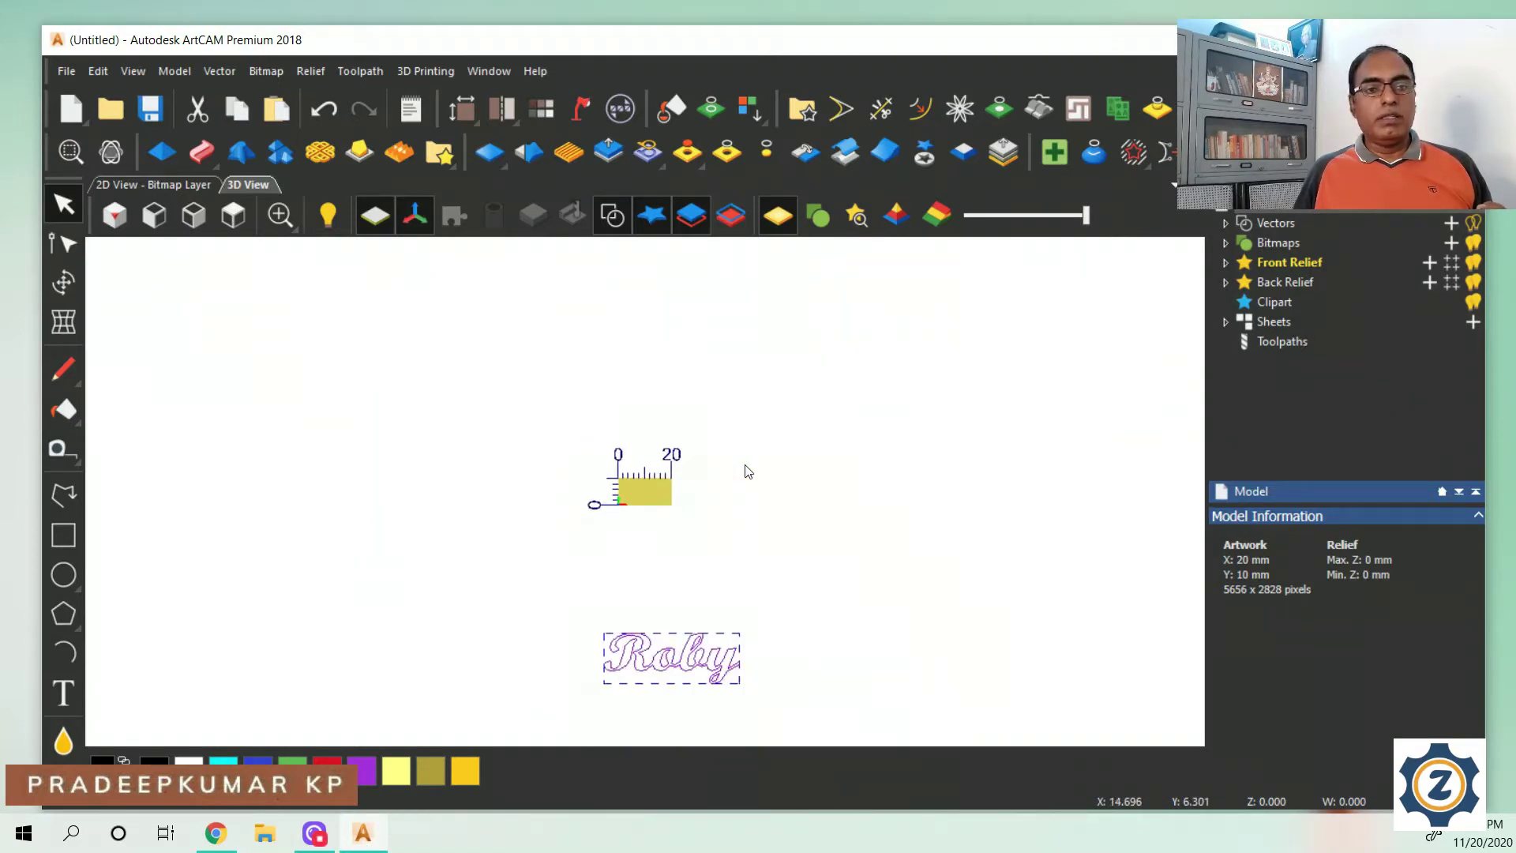
{"action": "scroll", "coordinate": [748, 471], "scroll_direction": "up", "scroll_amount": 1}
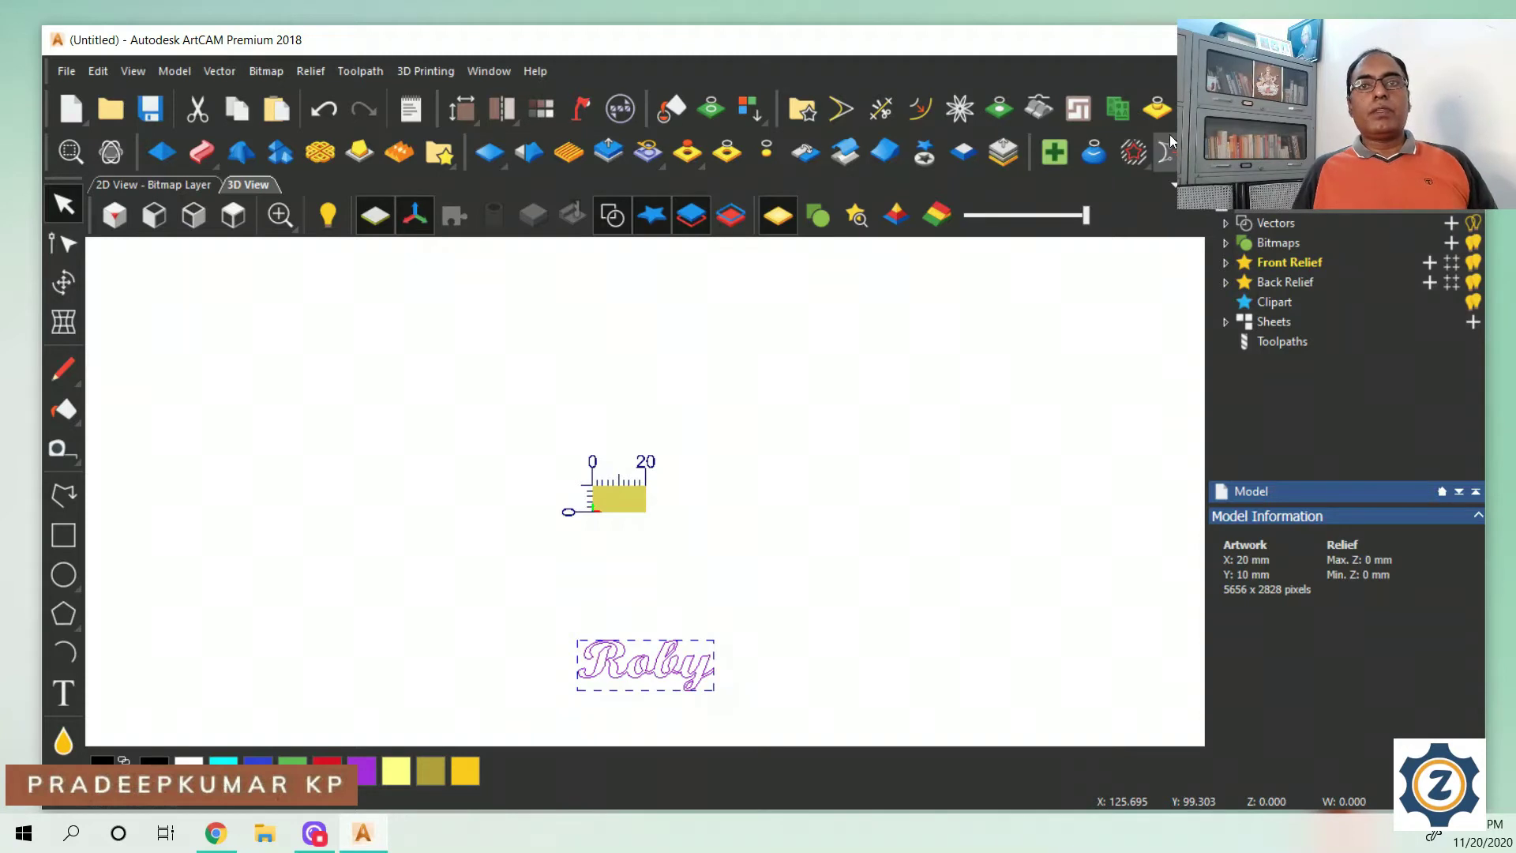
{"action": "key", "text": "F9"}
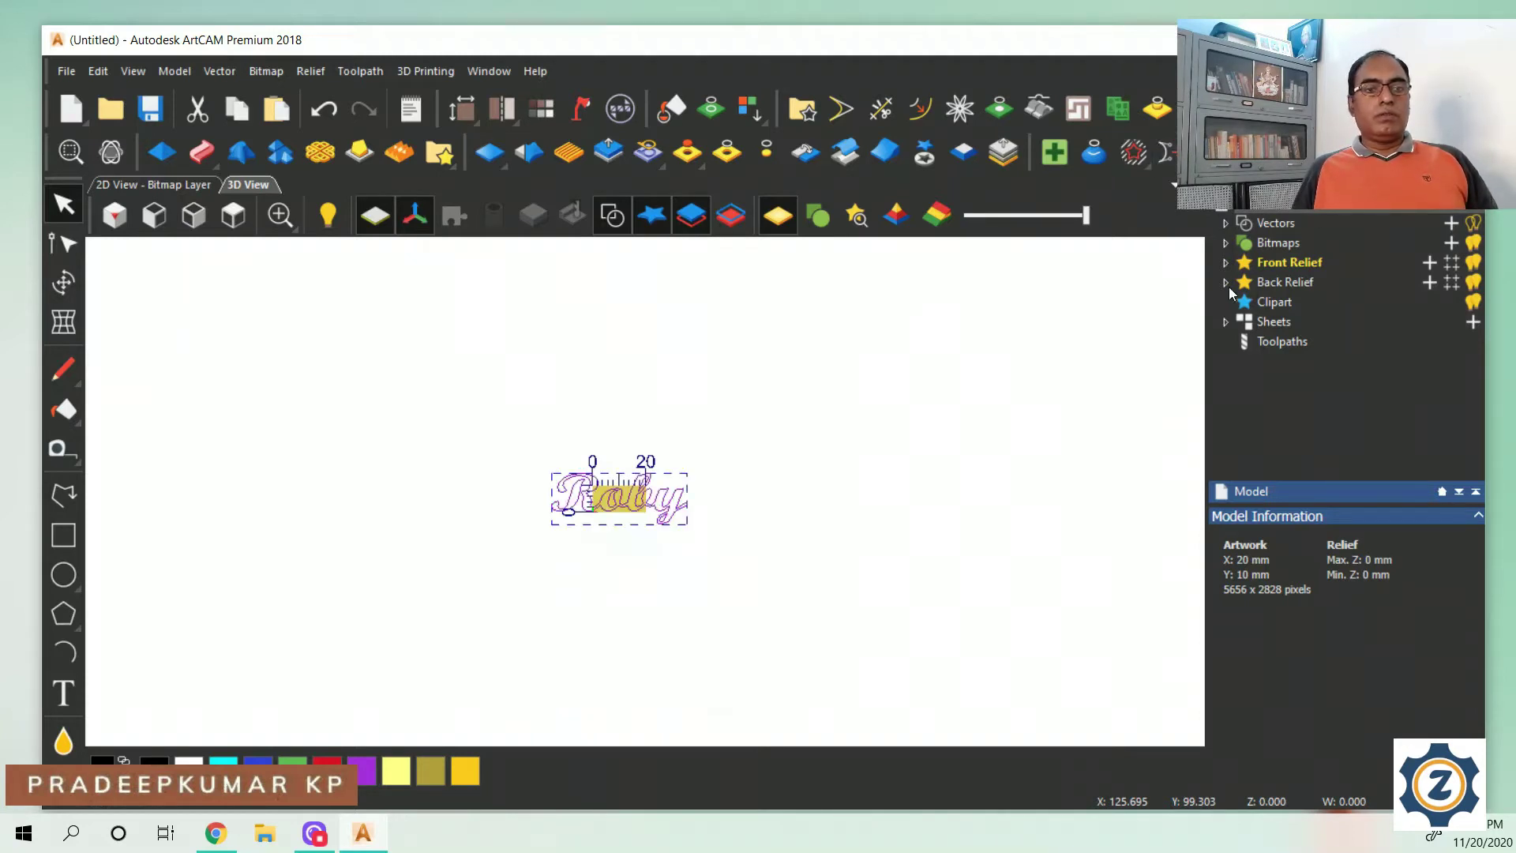
Scale the lettering proportionally down to about 17.1 × 6.4 mm and centre it on the model
{"action": "scroll", "coordinate": [600, 509], "scroll_direction": "up", "scroll_amount": 2}
{"action": "scroll", "coordinate": [668, 486], "scroll_direction": "up", "scroll_amount": 3}
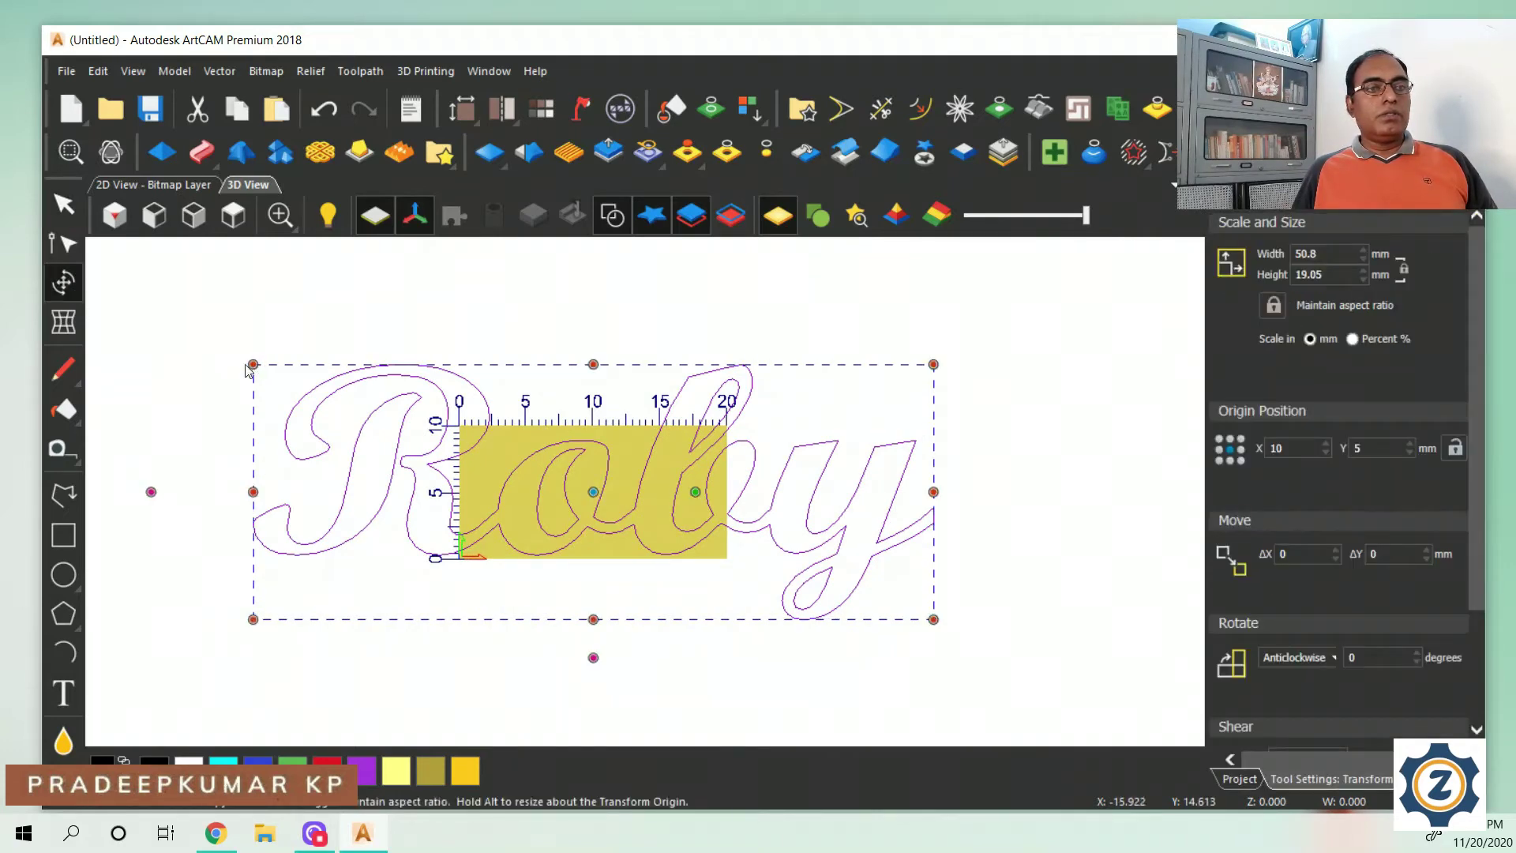
{"action": "left_click_drag", "start_coordinate": [265, 368], "coordinate": [540, 471]}
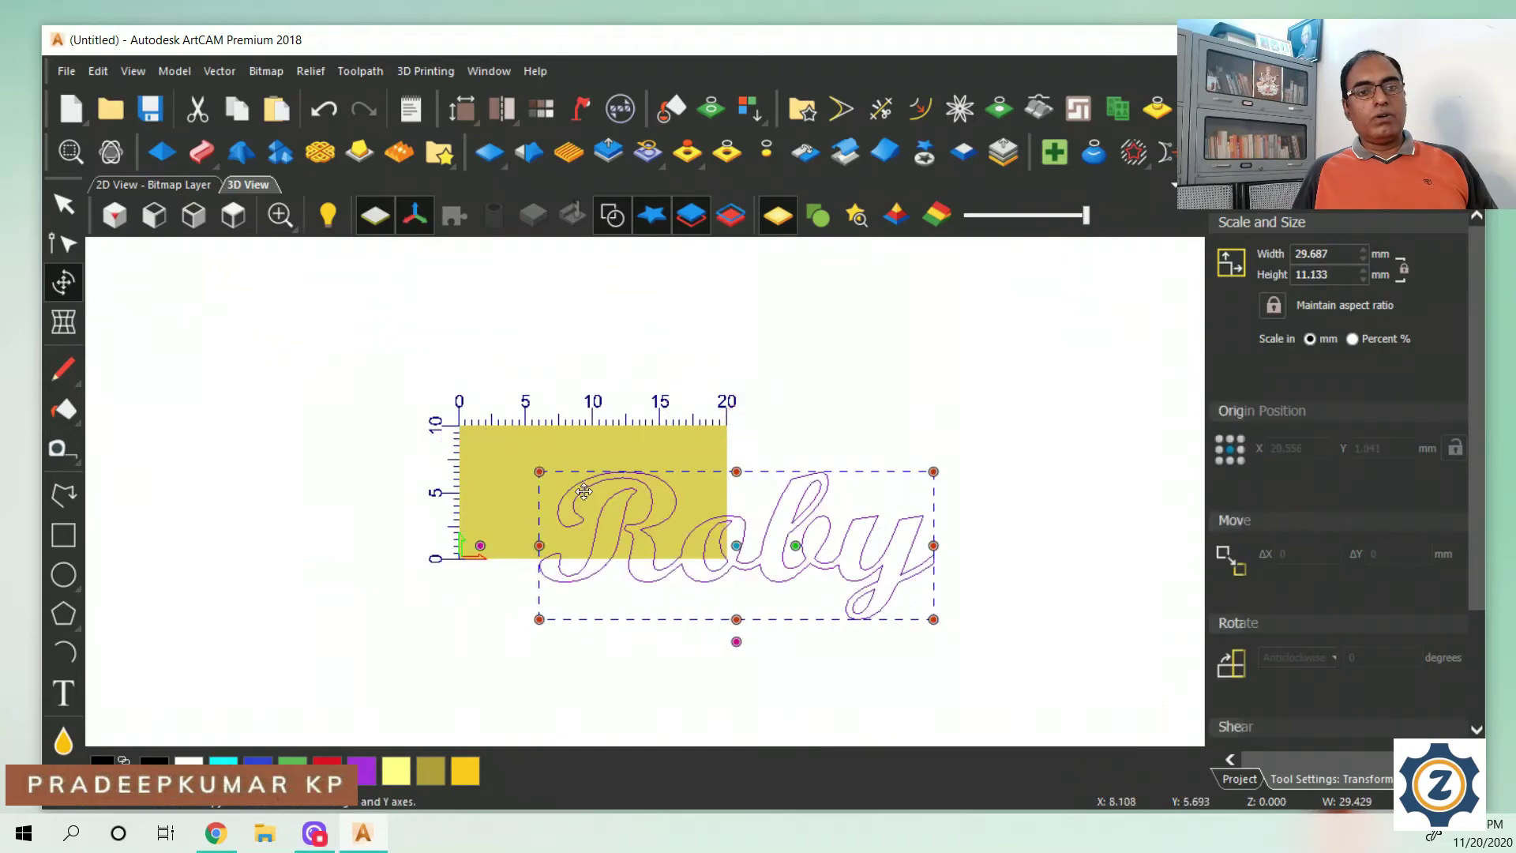
{"action": "left_click_drag", "start_coordinate": [934, 619], "coordinate": [768, 558]}
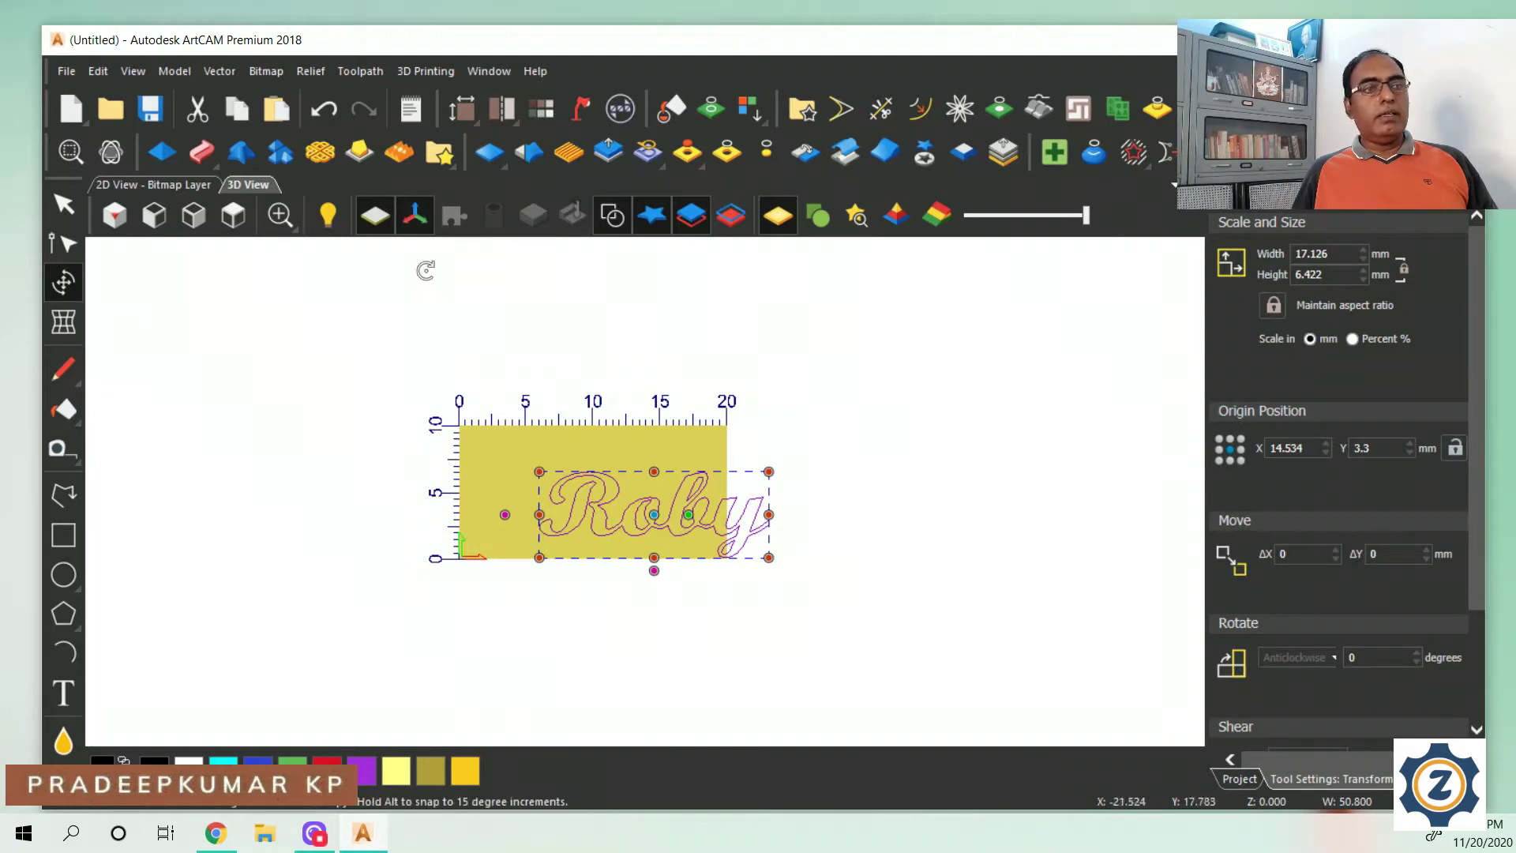
{"action": "key", "text": "F9"}
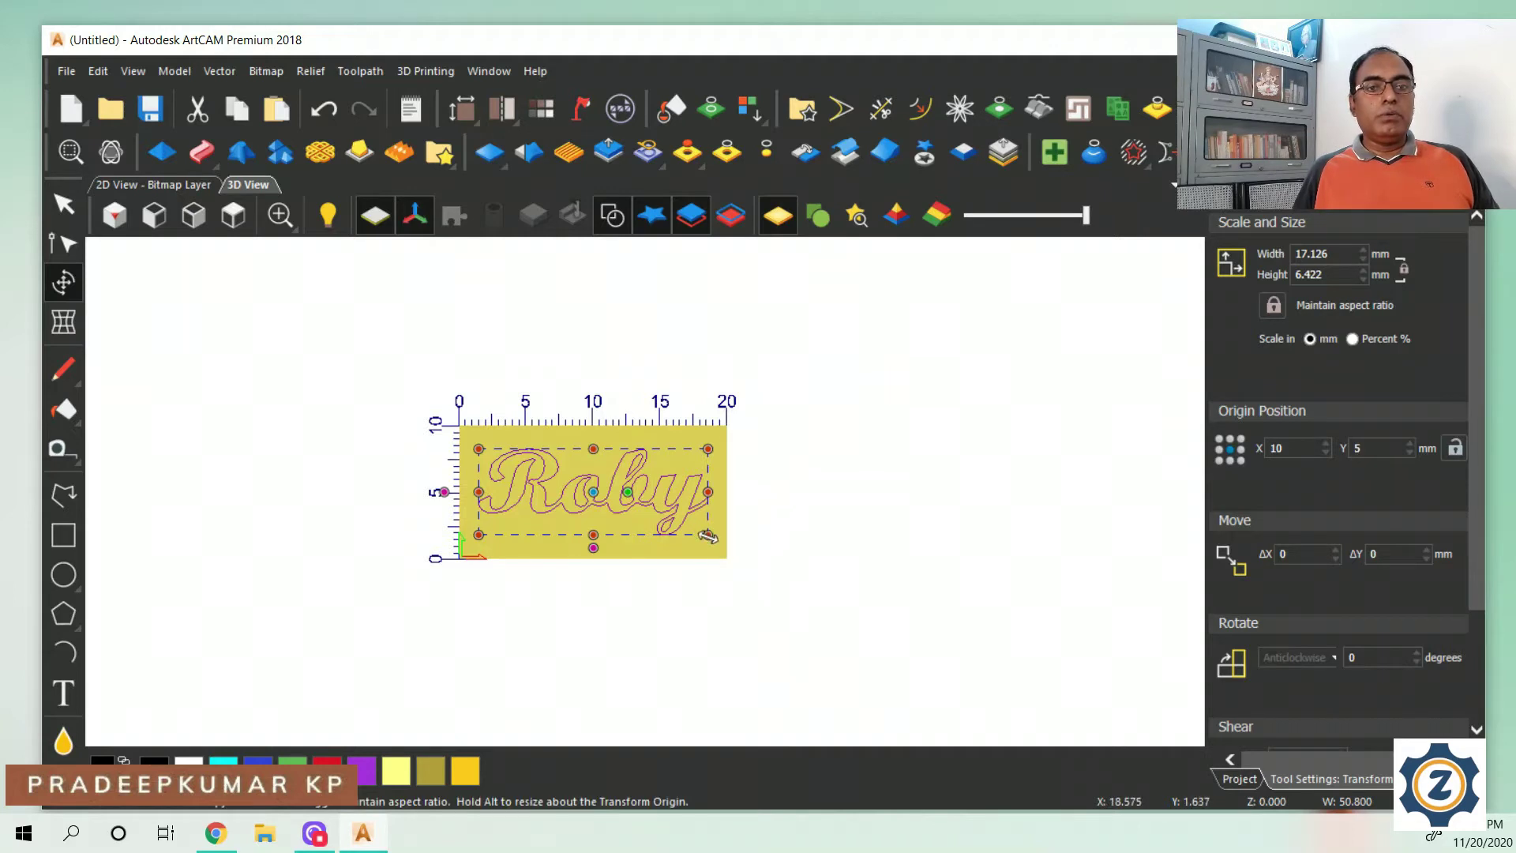
Enlarge the lettering to about 19.2 mm wide, stretch its height to about 8.3 mm, and deselect it
{"action": "left_click_drag", "start_coordinate": [707, 537], "coordinate": [725, 542]}
{"action": "left_click_drag", "start_coordinate": [479, 449], "coordinate": [468, 445]}
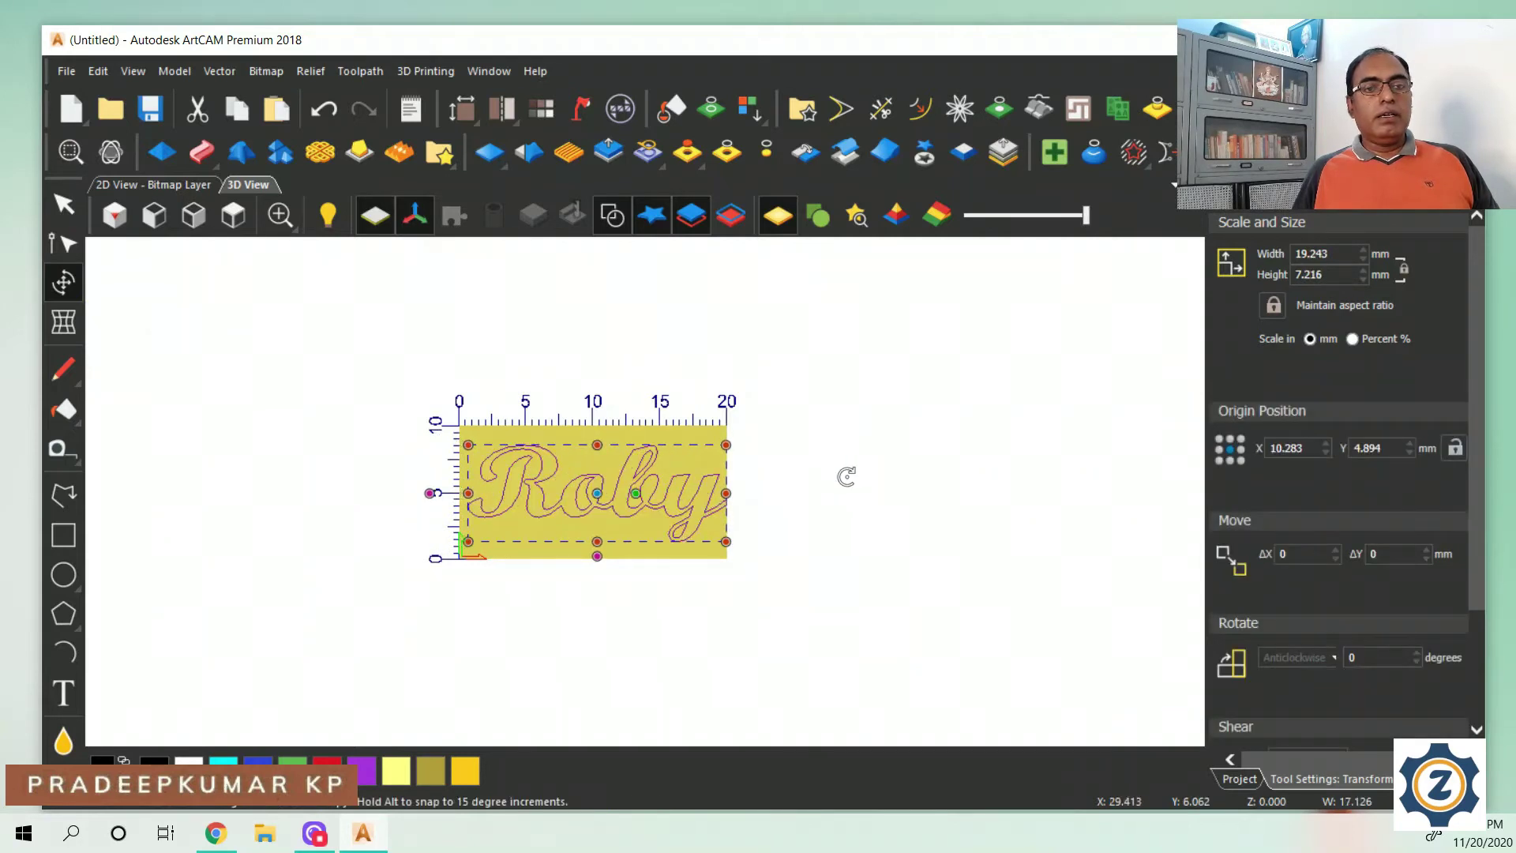
{"action": "left_click_drag", "start_coordinate": [599, 444], "coordinate": [599, 439]}
{"action": "left_click_drag", "start_coordinate": [600, 544], "coordinate": [600, 551]}
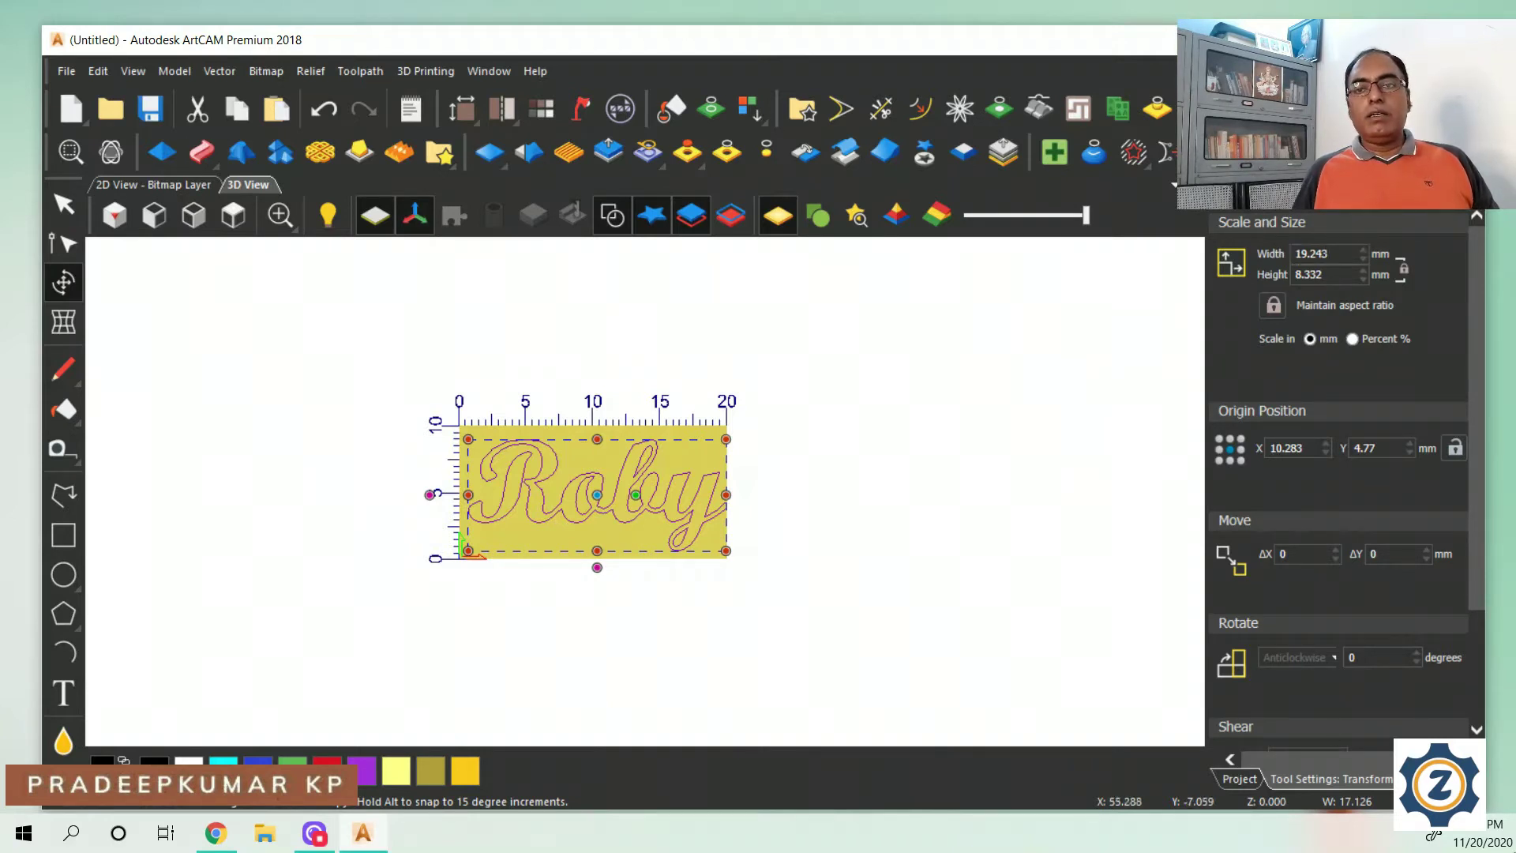
{"action": "left_click_drag", "start_coordinate": [1481, 559], "coordinate": [1500, 785]}
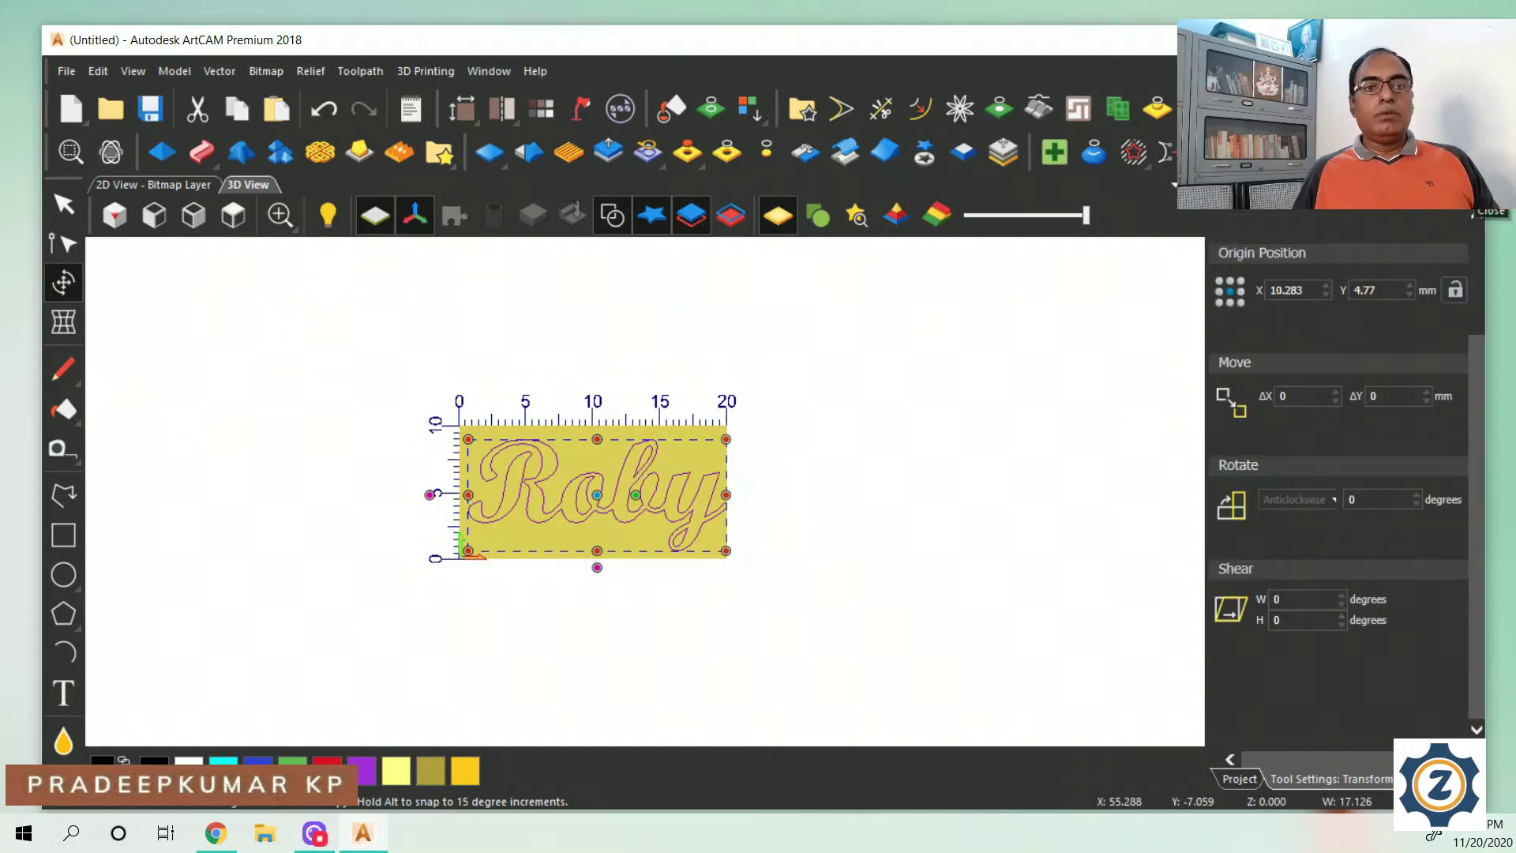
{"action": "key", "text": "Escape"}
{"action": "left_click", "coordinate": [773, 476]}
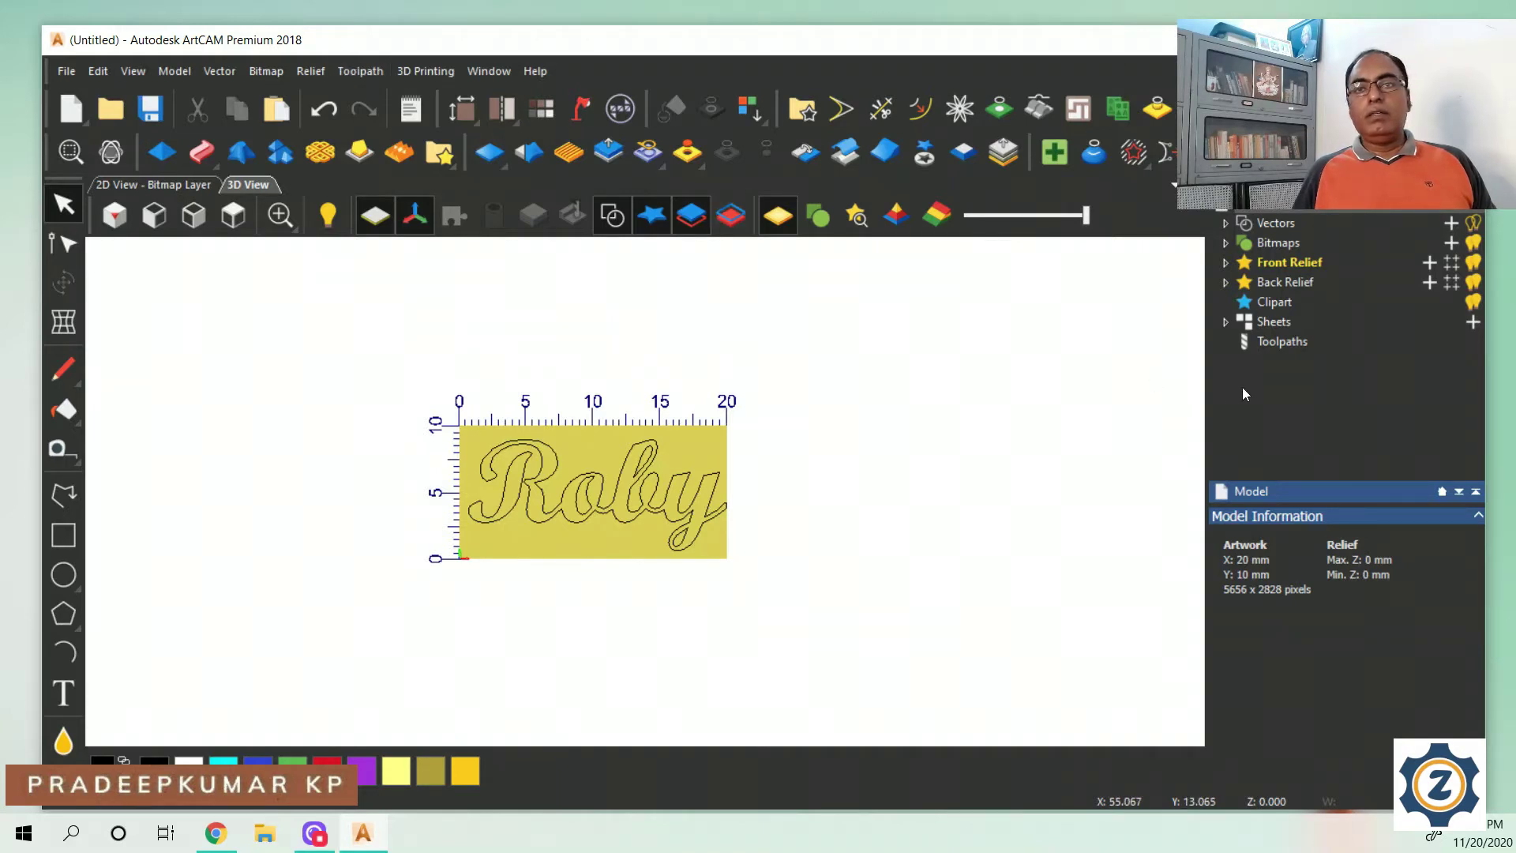
Display the toolpath tools, locate Create Profile Toolpath among the 2D toolpaths, and select the lettering vectors
{"action": "left_click", "coordinate": [1284, 344]}
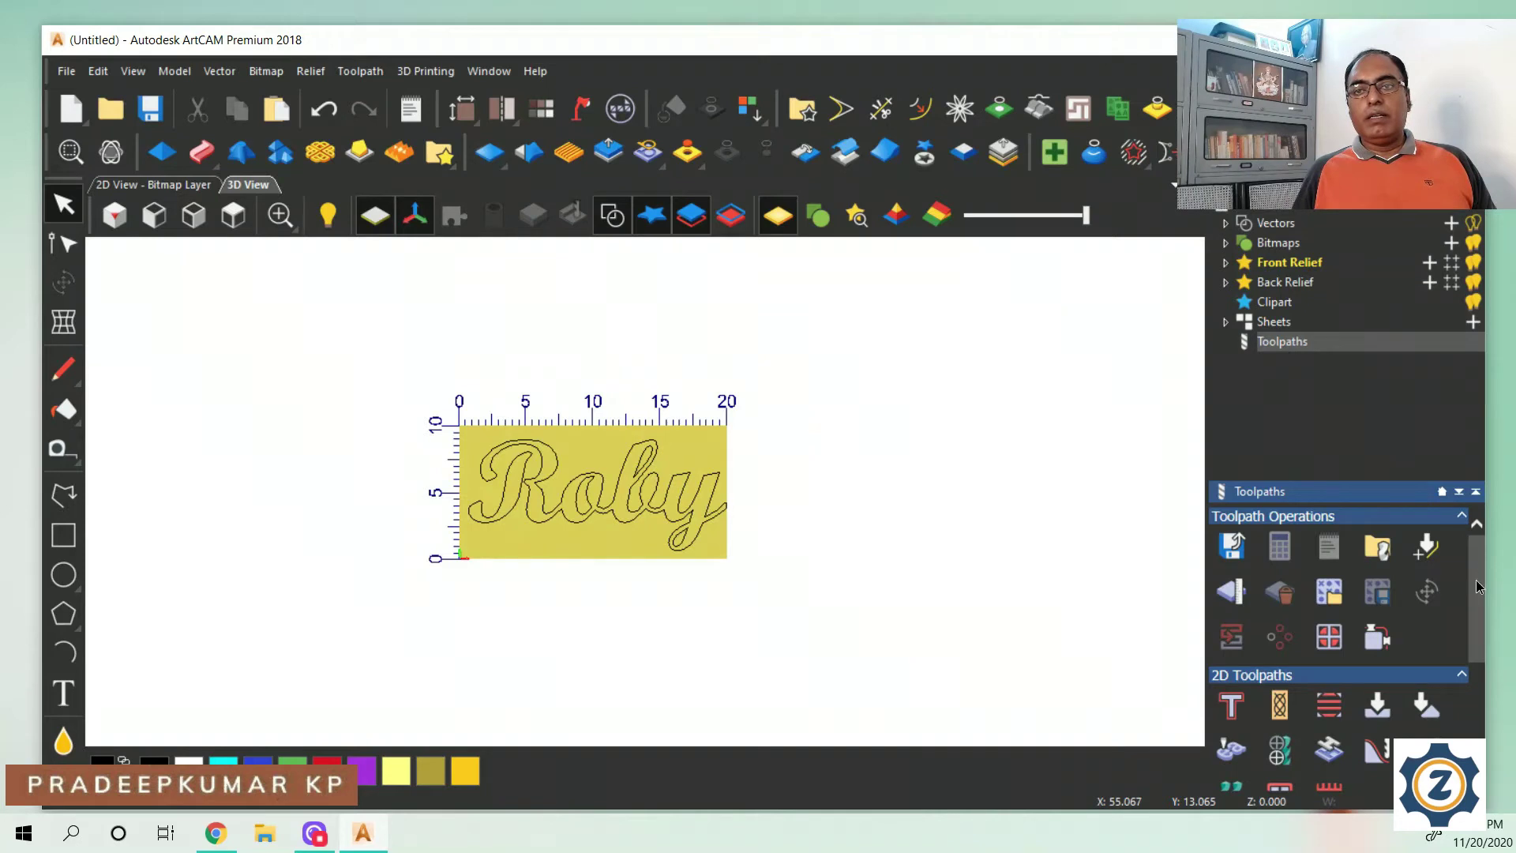
{"action": "left_click_drag", "start_coordinate": [1477, 587], "coordinate": [1477, 649]}
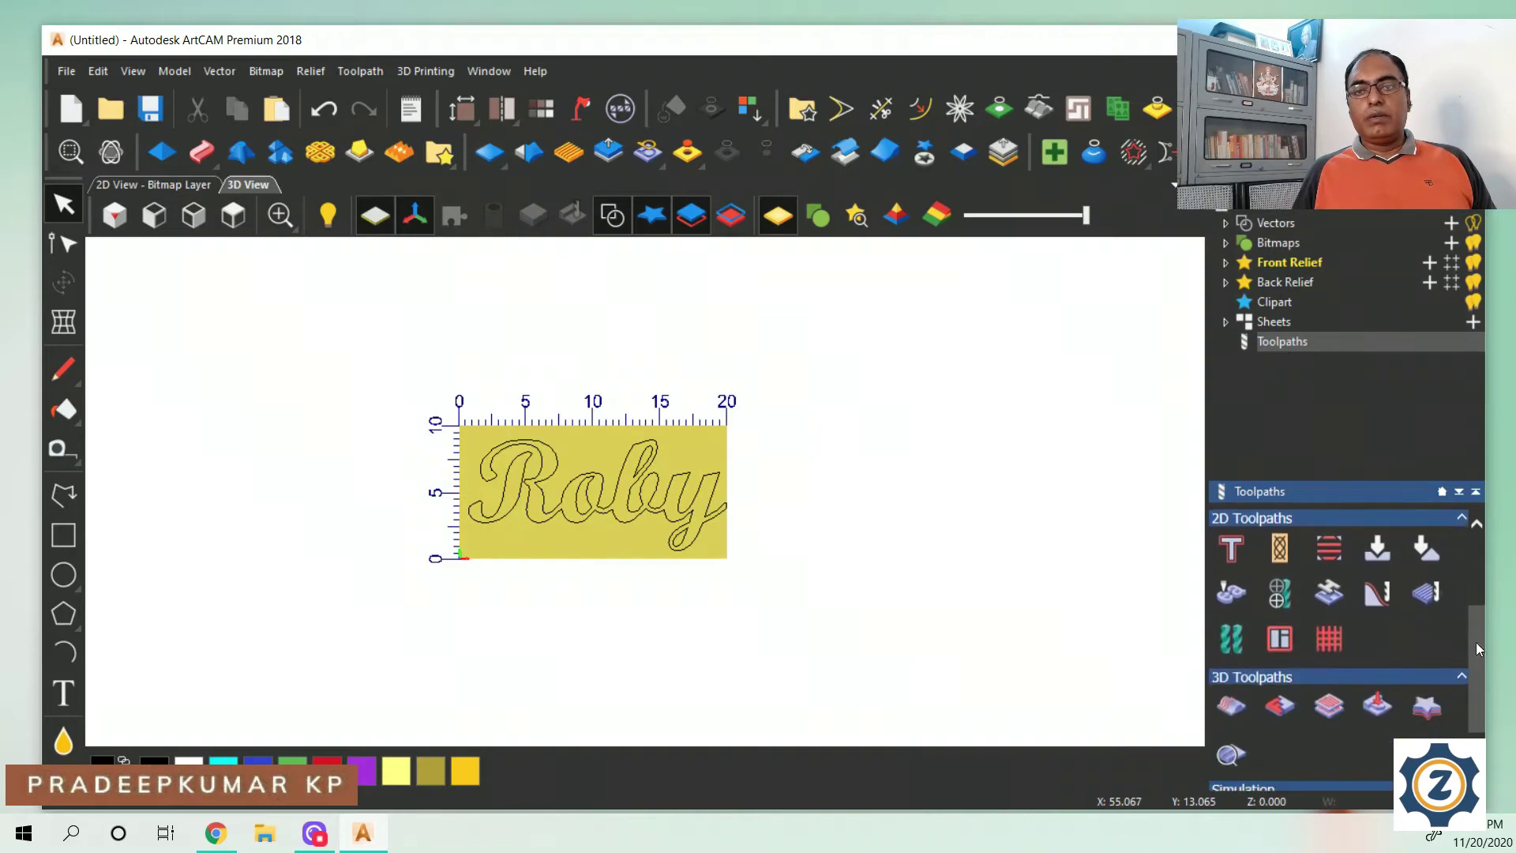
{"action": "left_click", "coordinate": [1239, 557]}
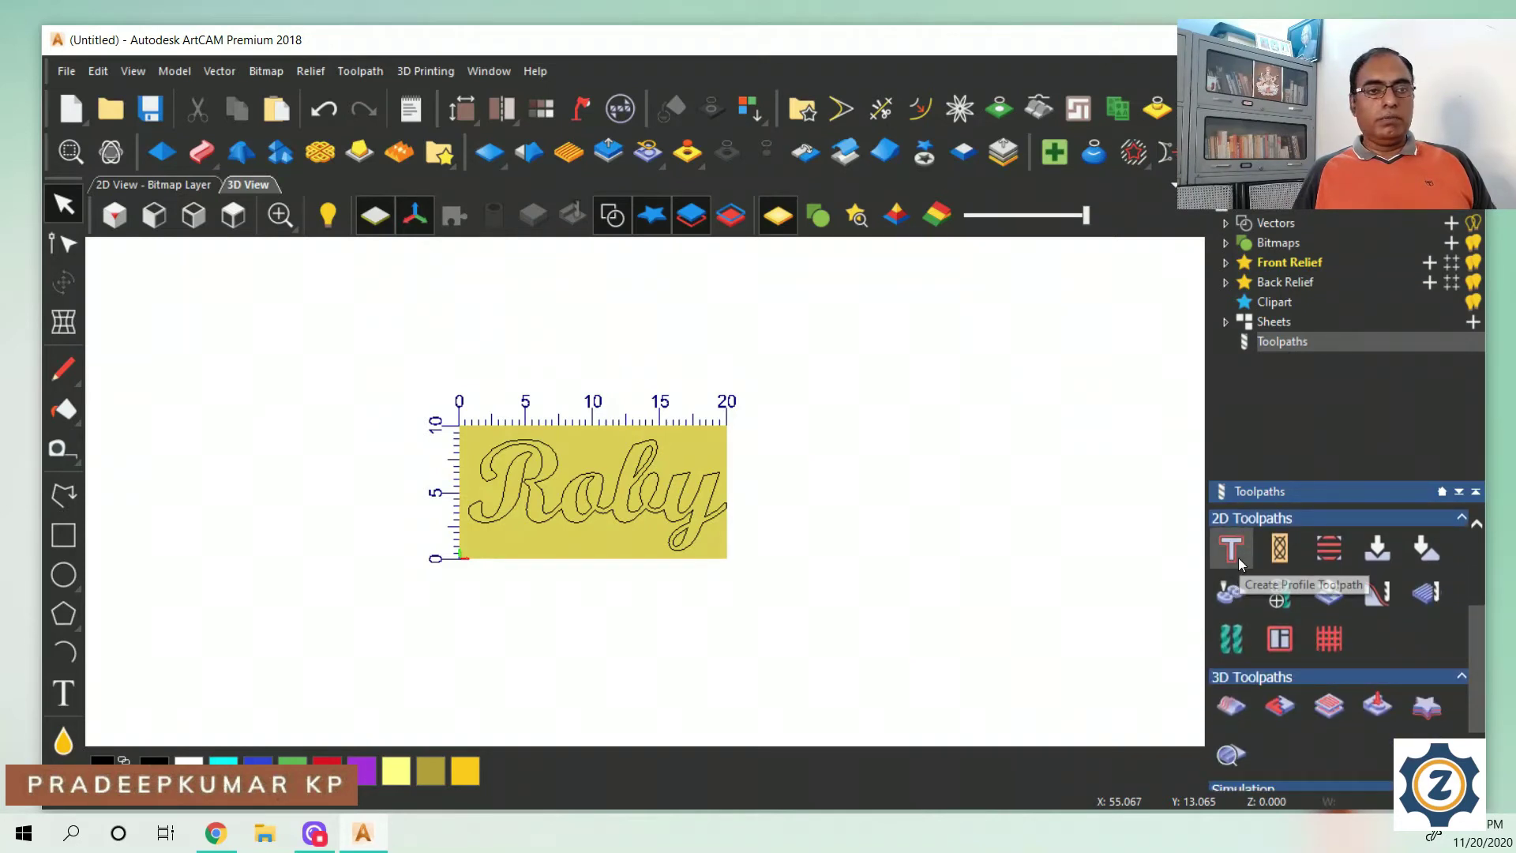
{"action": "left_click", "coordinate": [697, 495]}
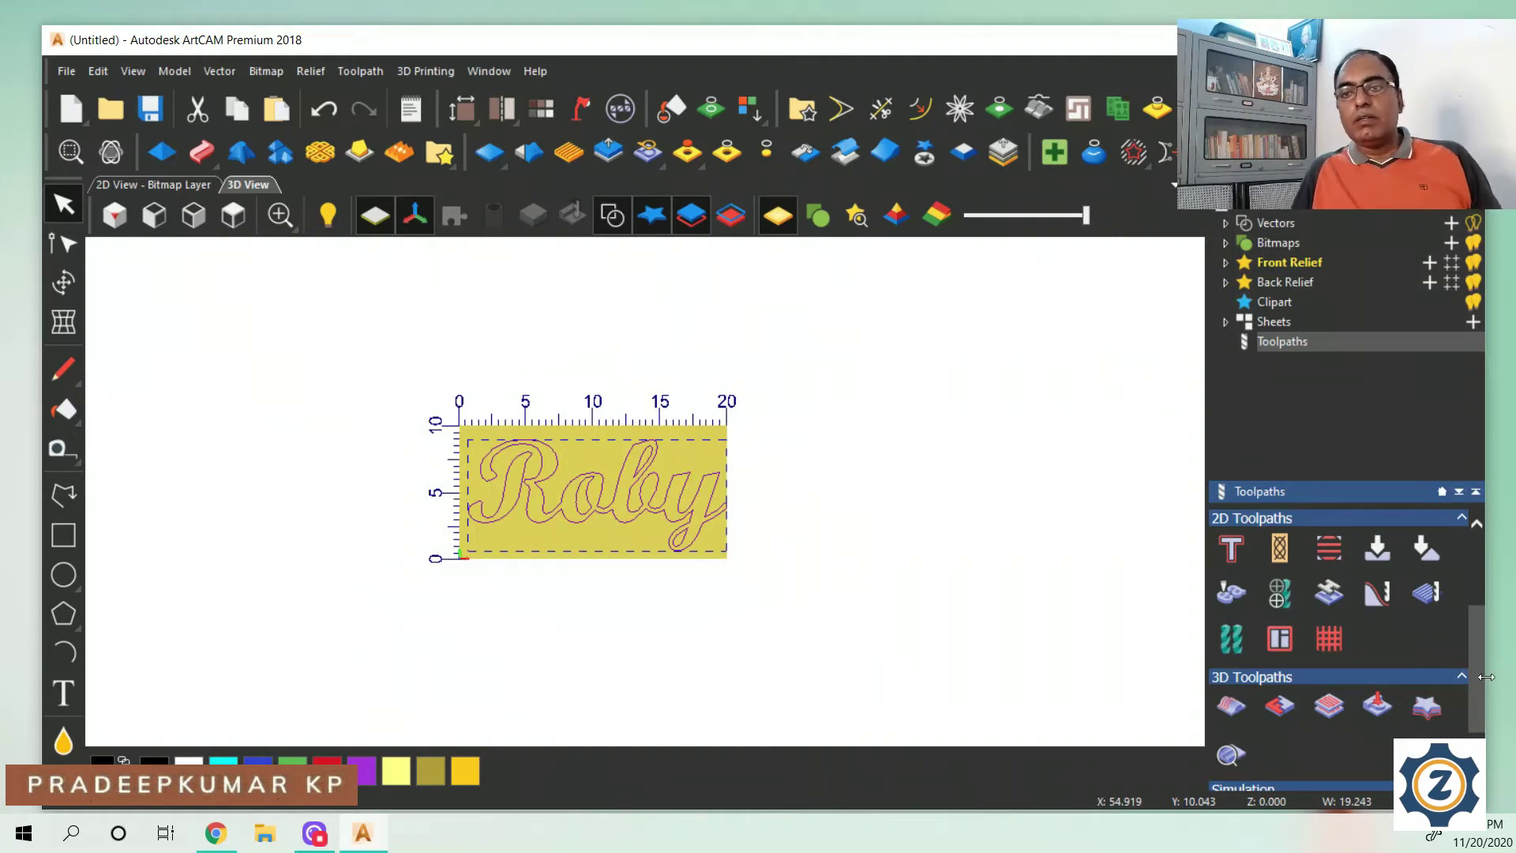
{"action": "scroll", "coordinate": [1480, 700], "scroll_direction": "down", "scroll_amount": 1}
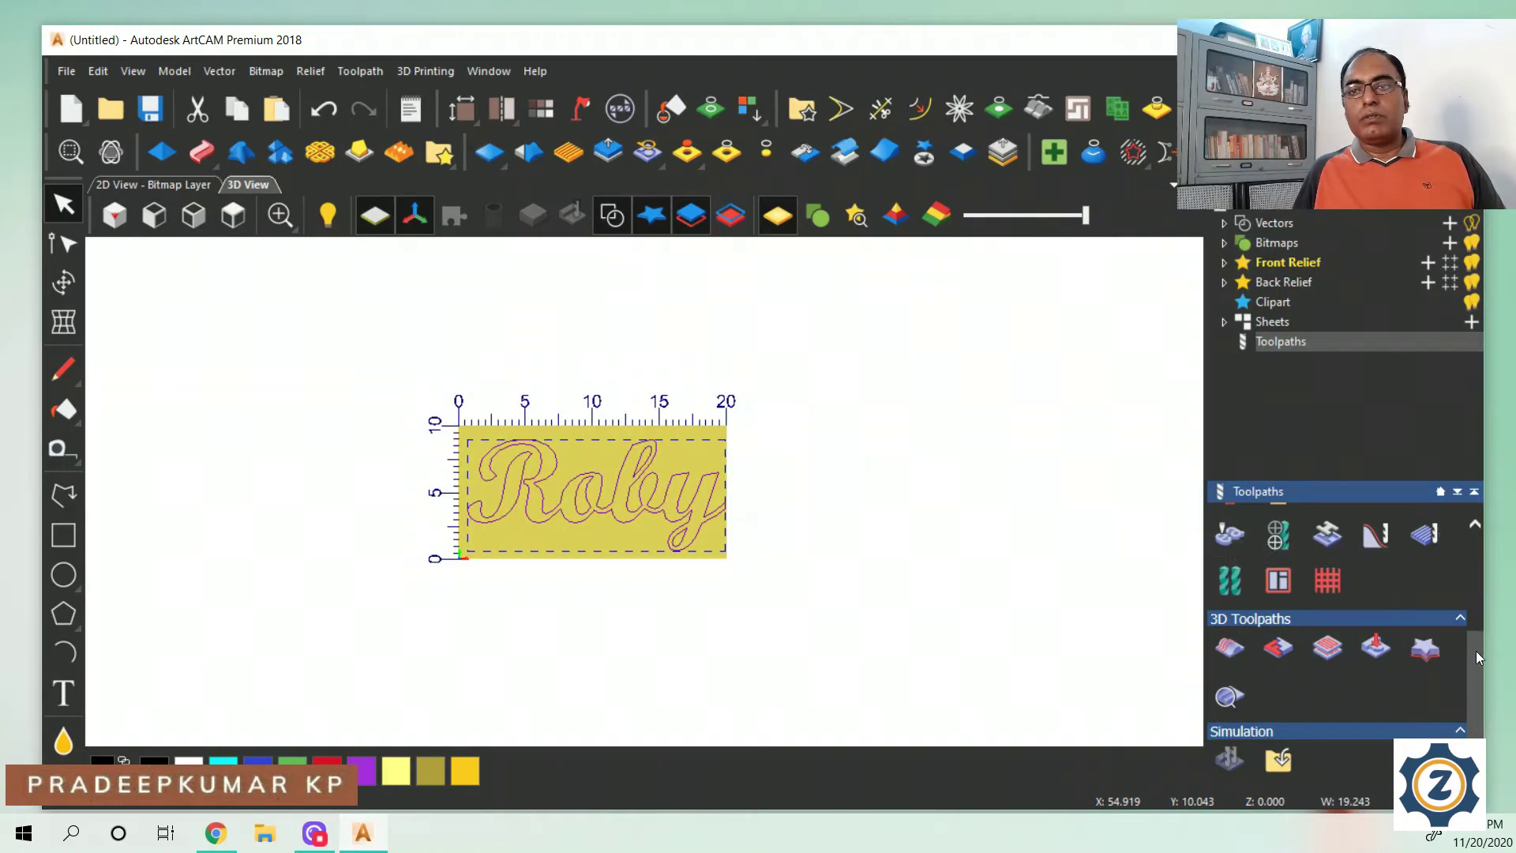
{"action": "left_click_drag", "start_coordinate": [1476, 651], "coordinate": [1476, 557]}
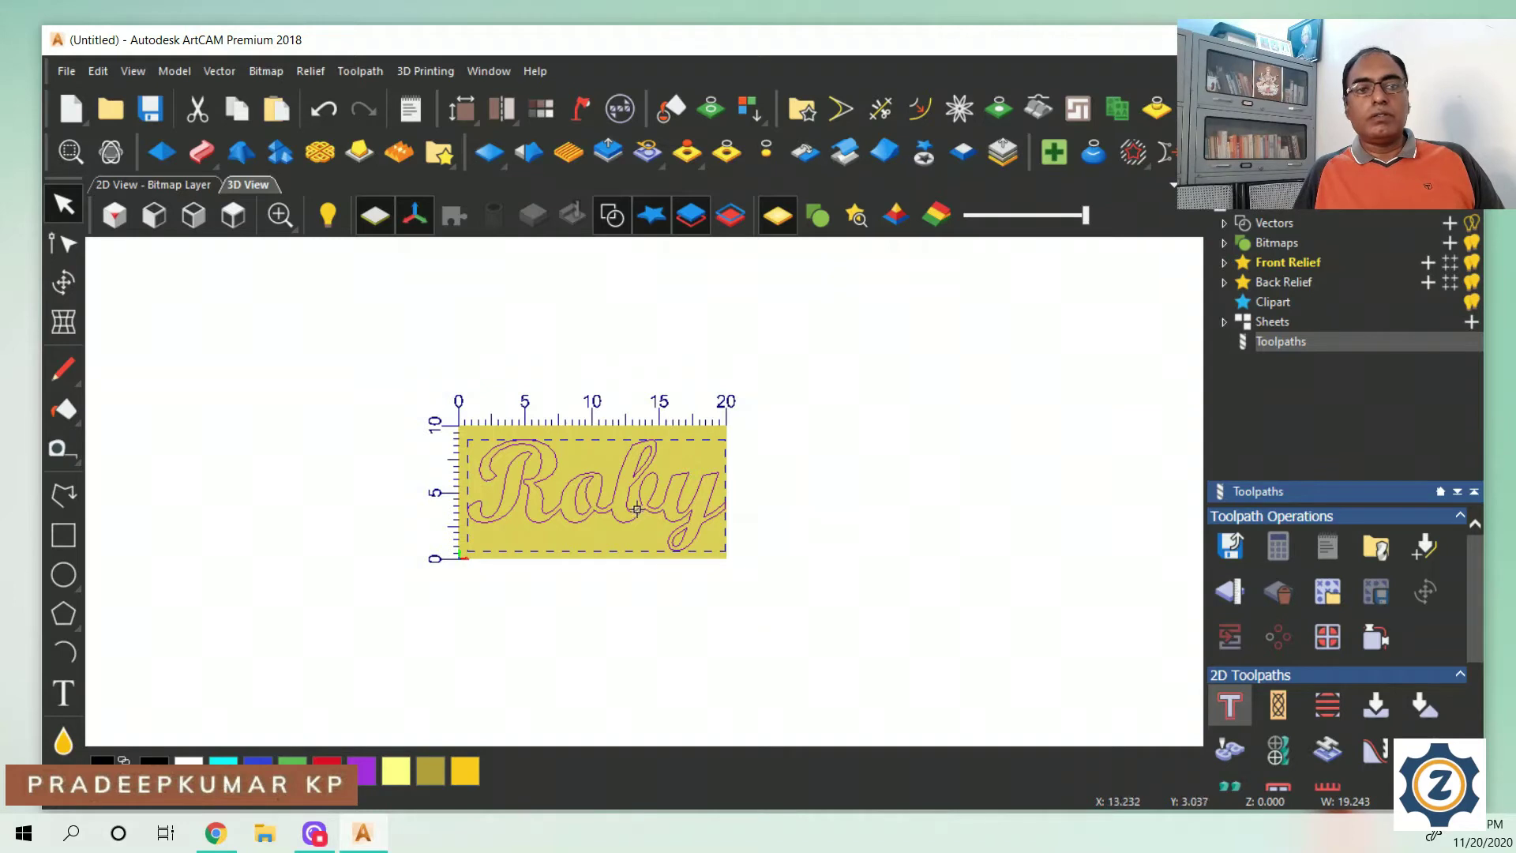
{"action": "left_click", "coordinate": [758, 524]}
{"action": "left_click", "coordinate": [703, 526]}
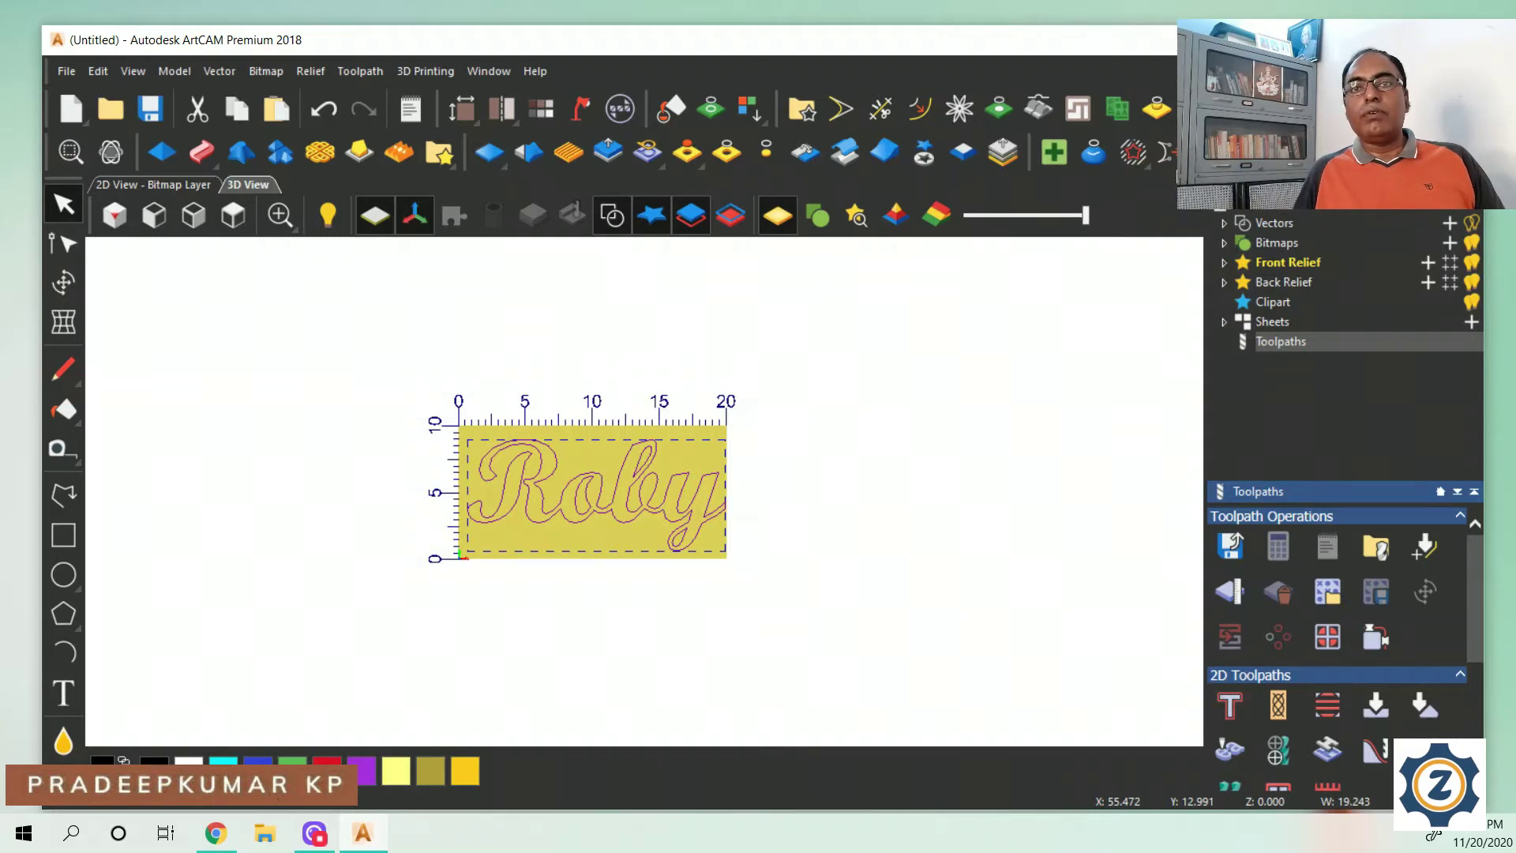
Undock and move the project tree, and apply the Standard window layout
{"action": "left_click_drag", "start_coordinate": [1286, 182], "coordinate": [1105, 158]}
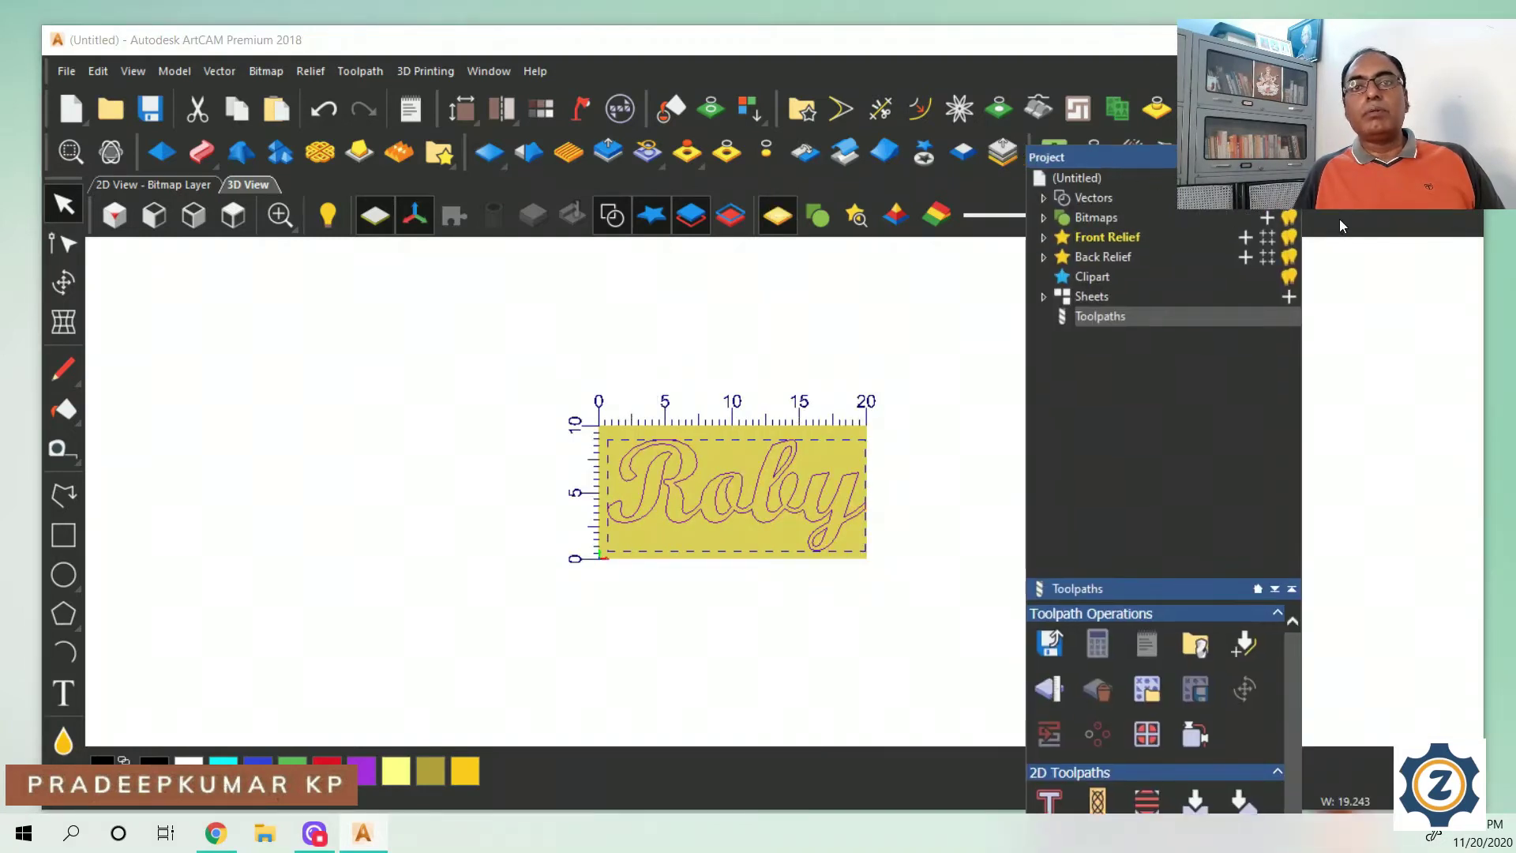
{"action": "left_click_drag", "start_coordinate": [1254, 152], "coordinate": [1427, 130]}
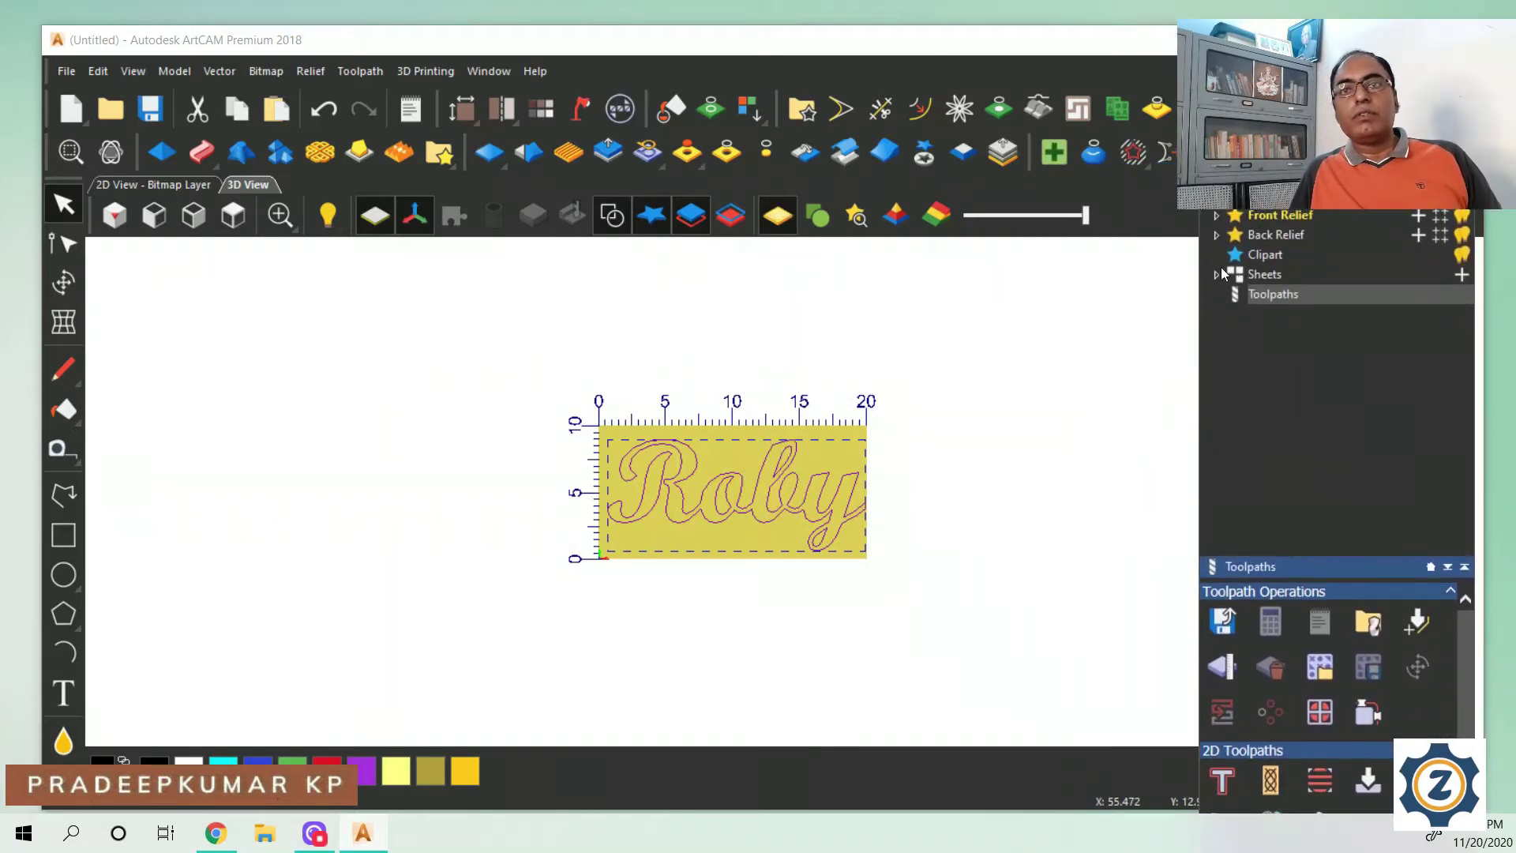
{"action": "left_click", "coordinate": [363, 72]}
{"action": "mouse_move", "coordinate": [487, 71]}
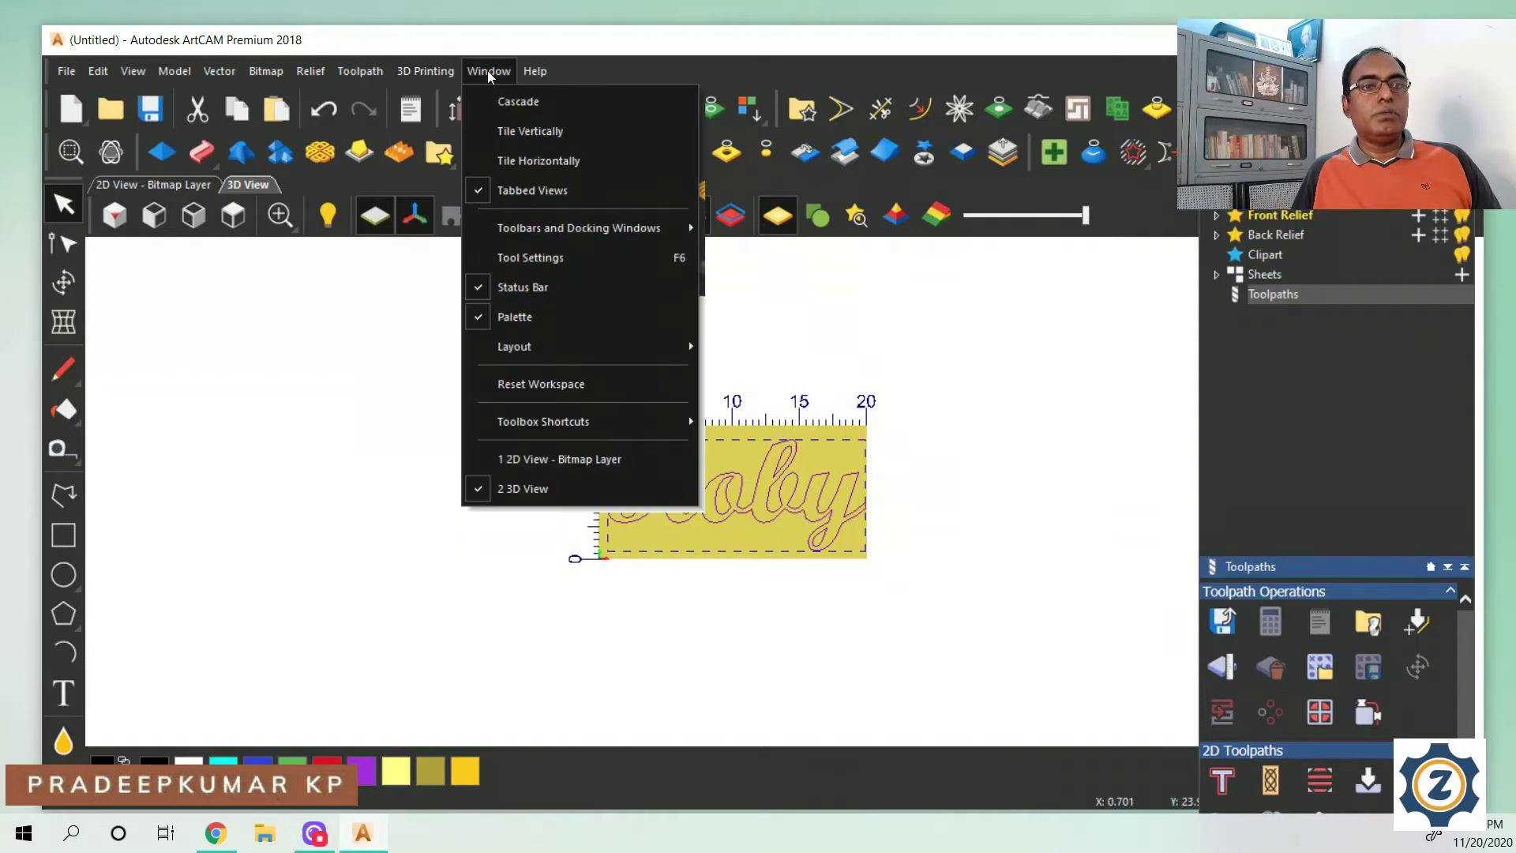
{"action": "mouse_move", "coordinate": [594, 351]}
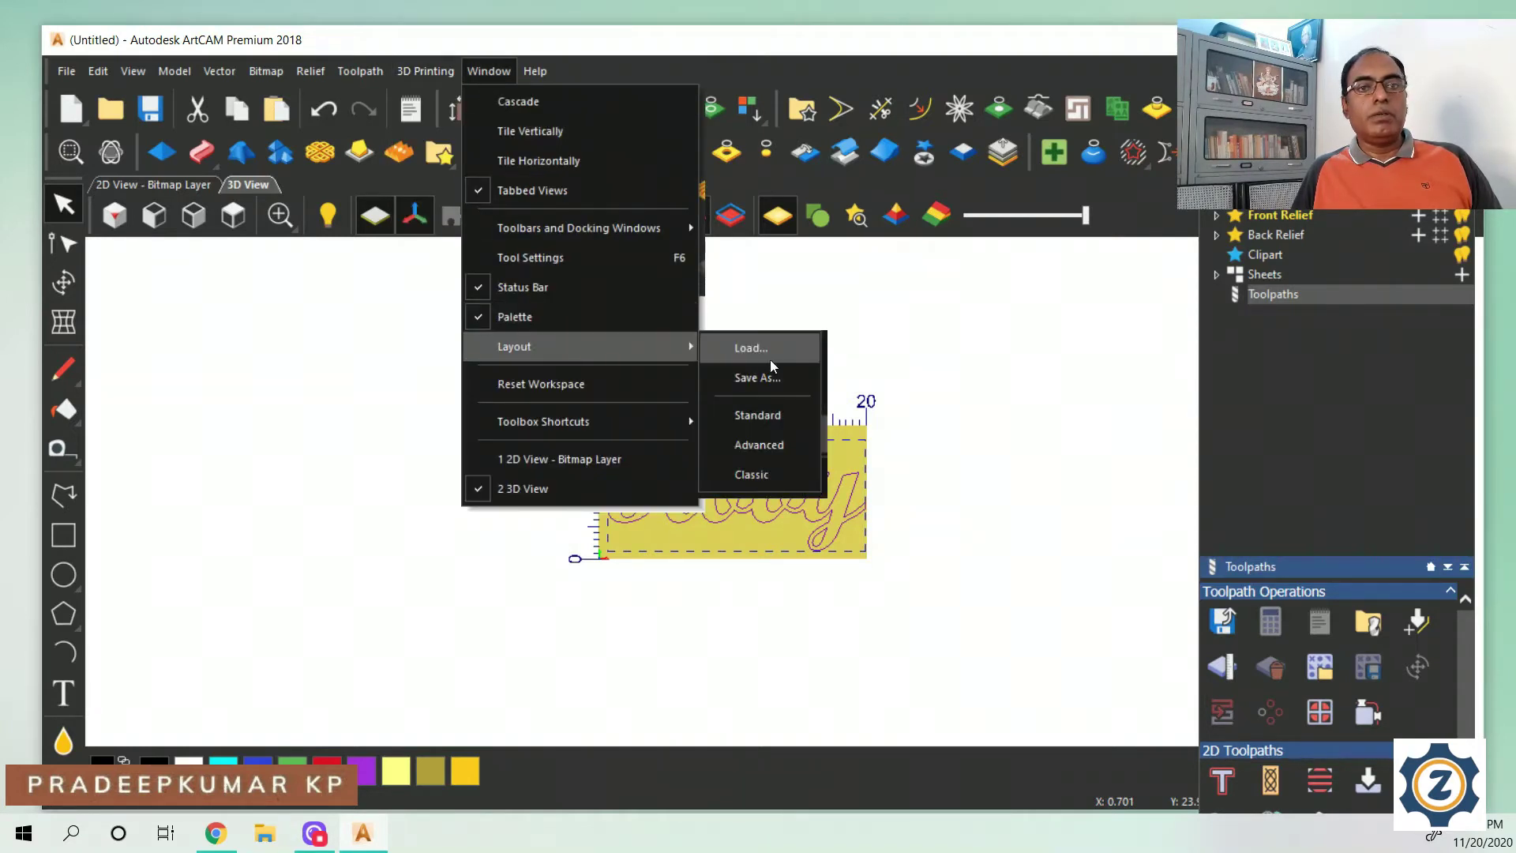
{"action": "left_click", "coordinate": [766, 421]}
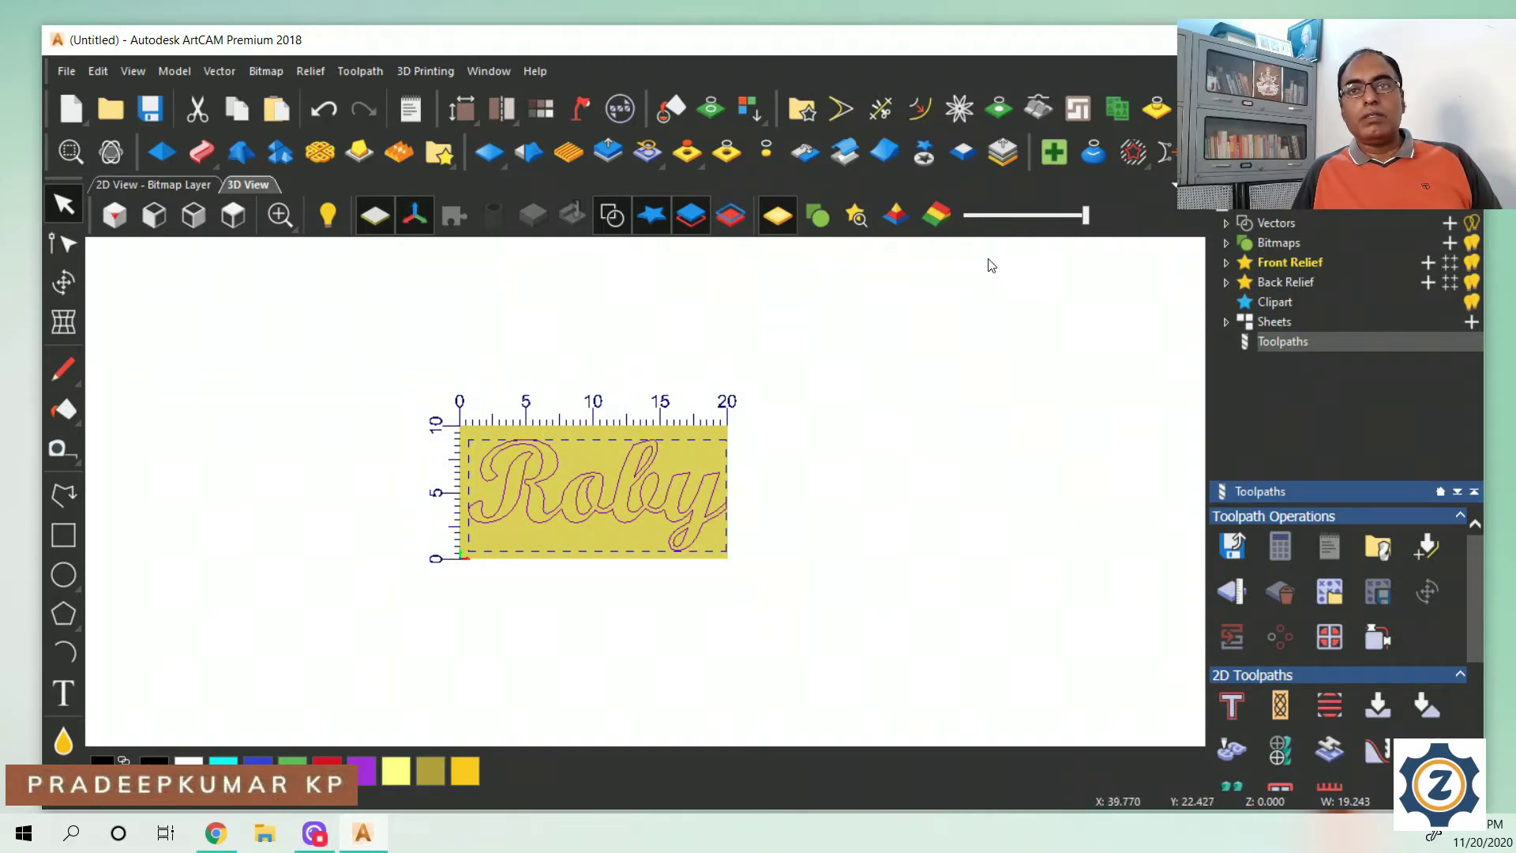
Switch the workspace to the Advanced window layout
{"action": "left_click", "coordinate": [485, 71]}
{"action": "mouse_move", "coordinate": [563, 347]}
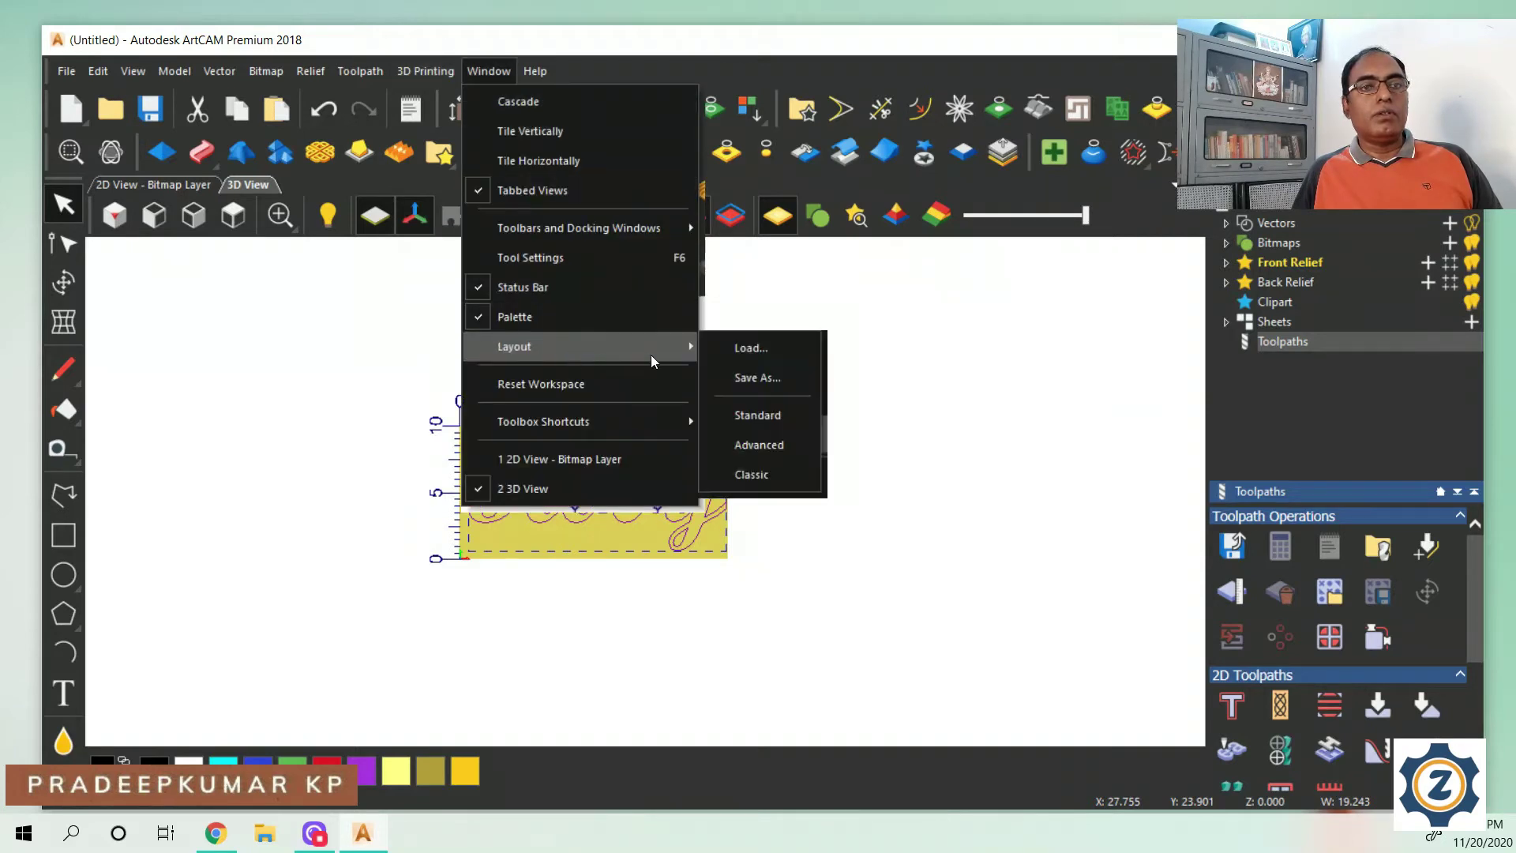
{"action": "left_click", "coordinate": [773, 446]}
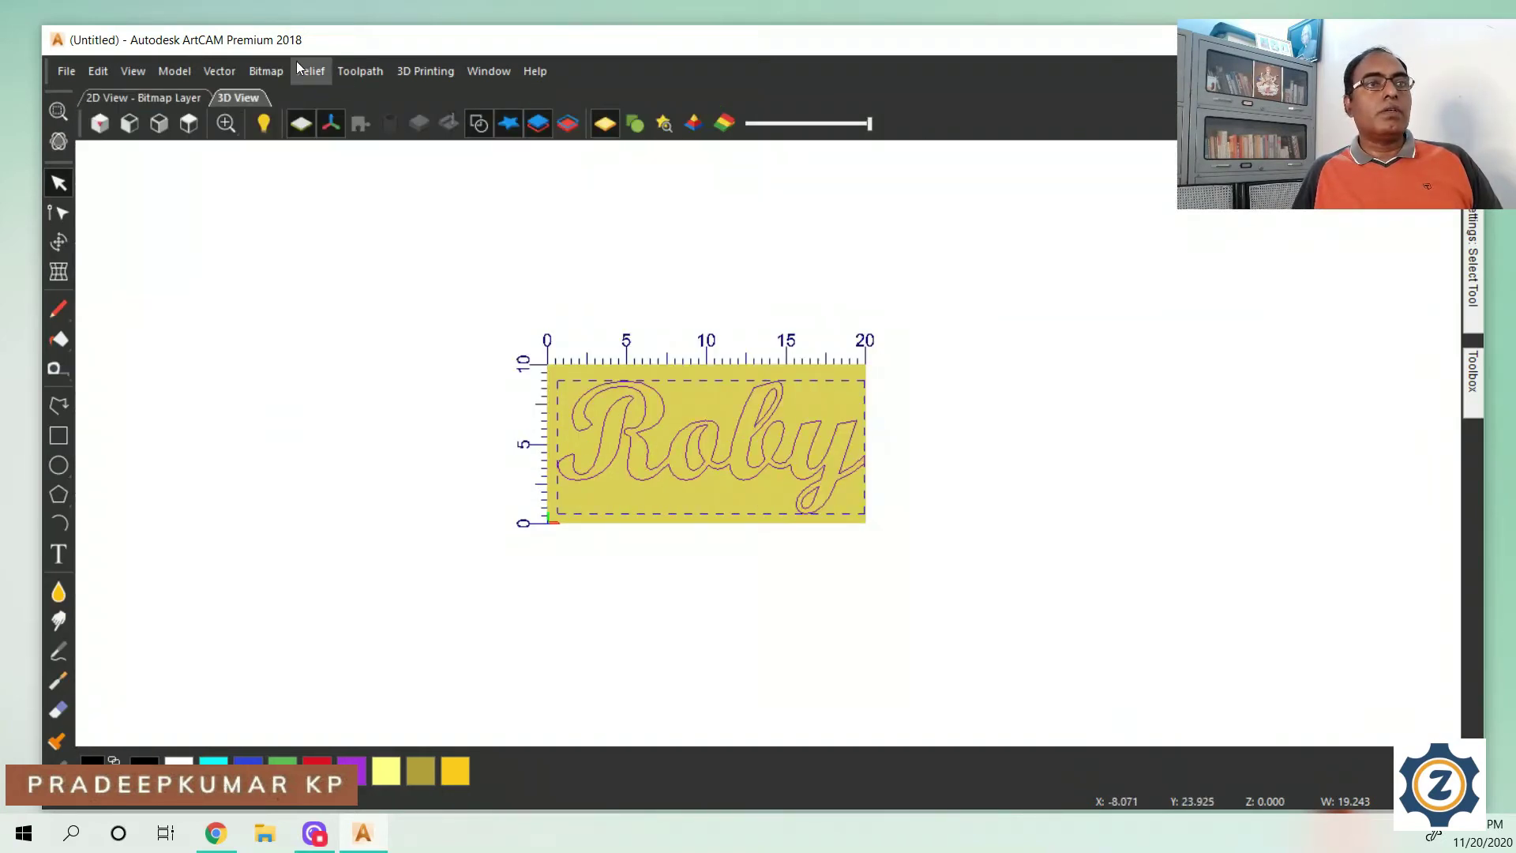
Switch the workspace to the Classic window layout
{"action": "left_click", "coordinate": [483, 71]}
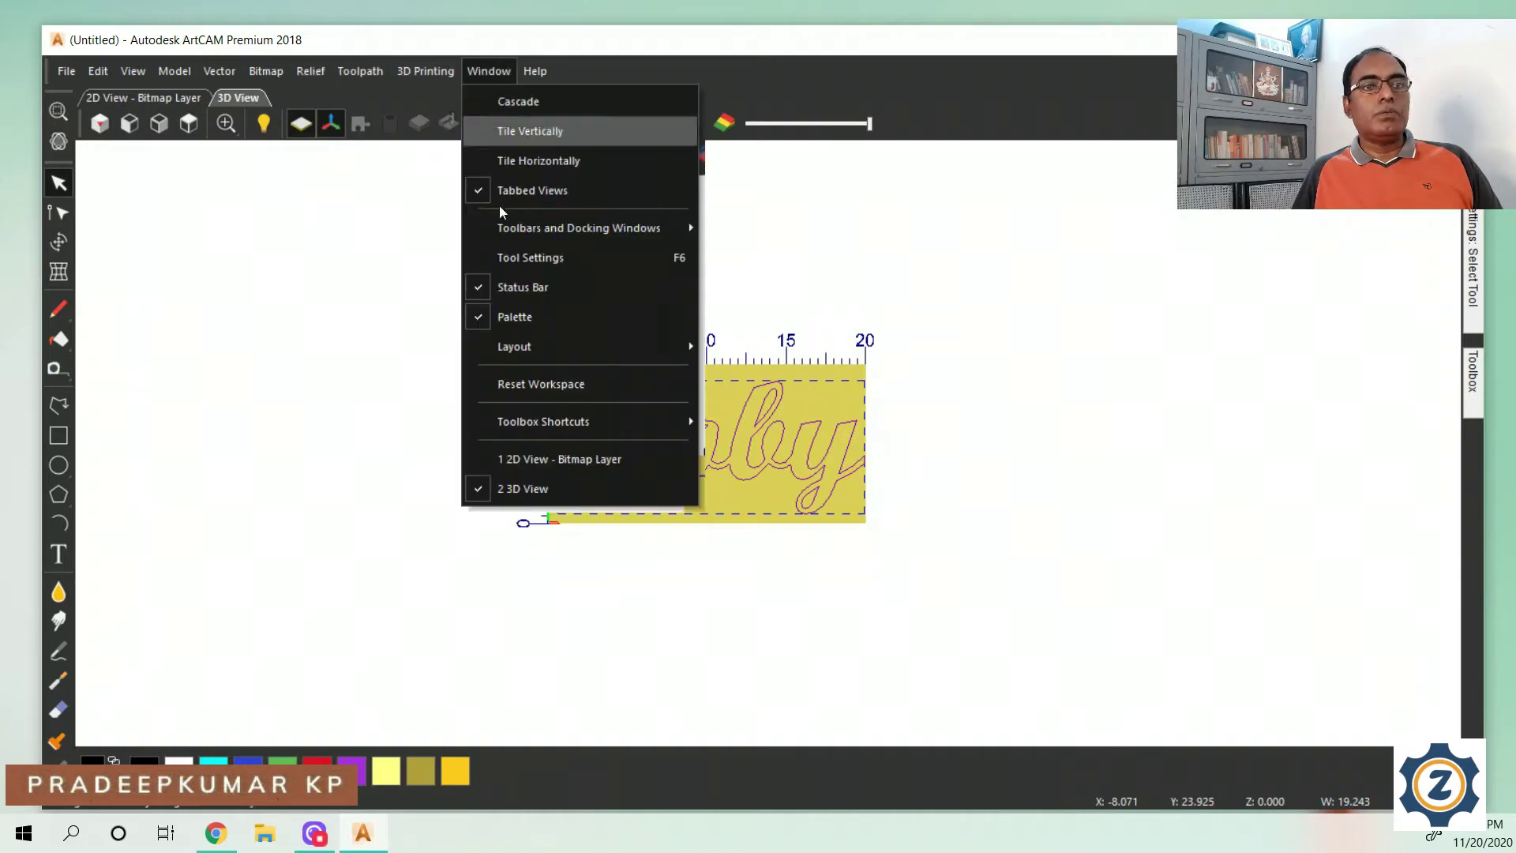
{"action": "mouse_move", "coordinate": [557, 349]}
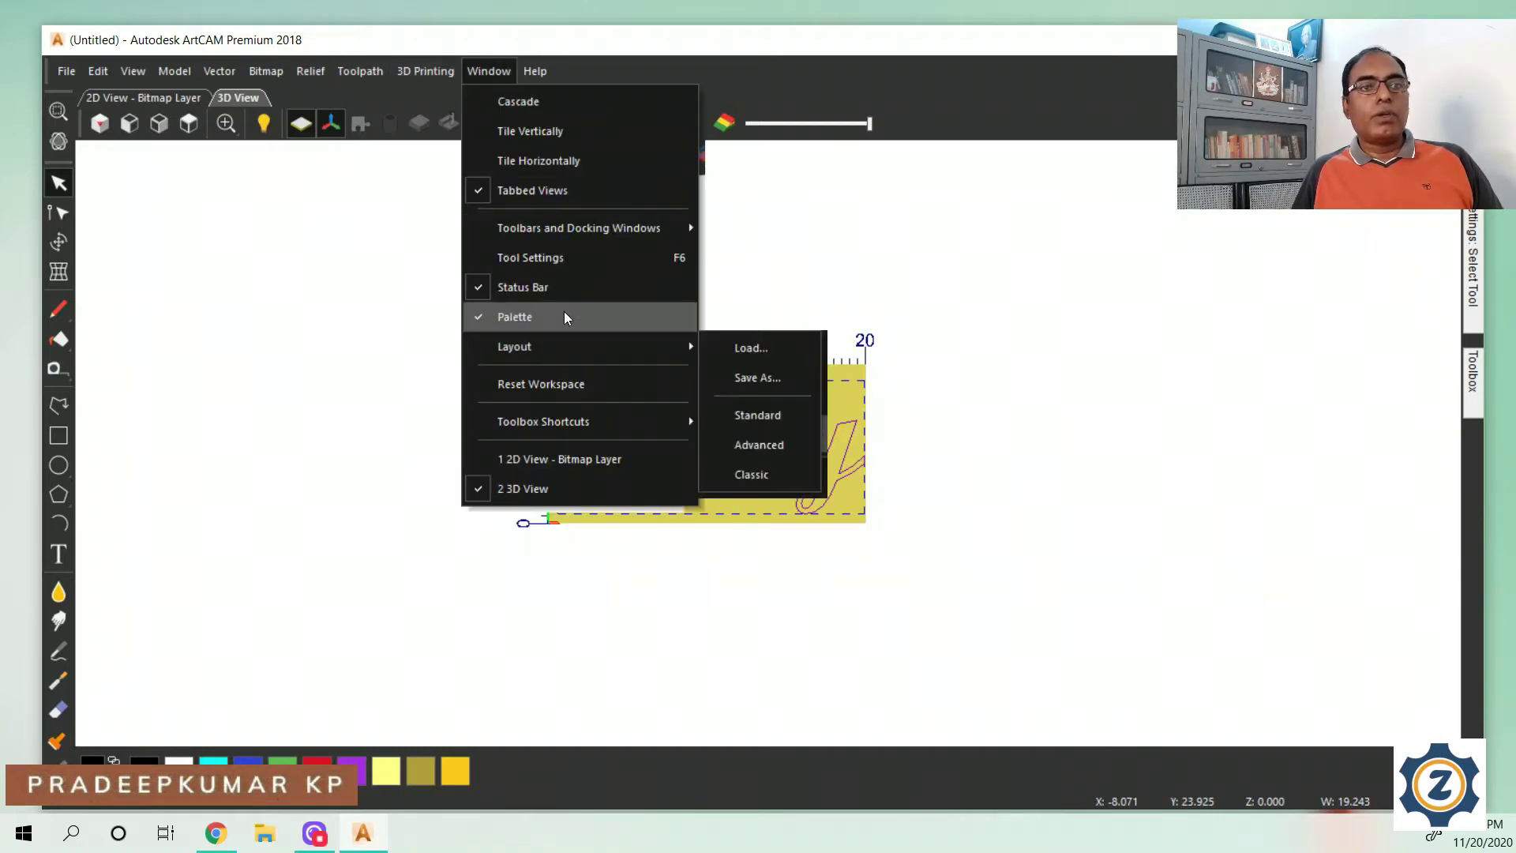
{"action": "left_click", "coordinate": [758, 475]}
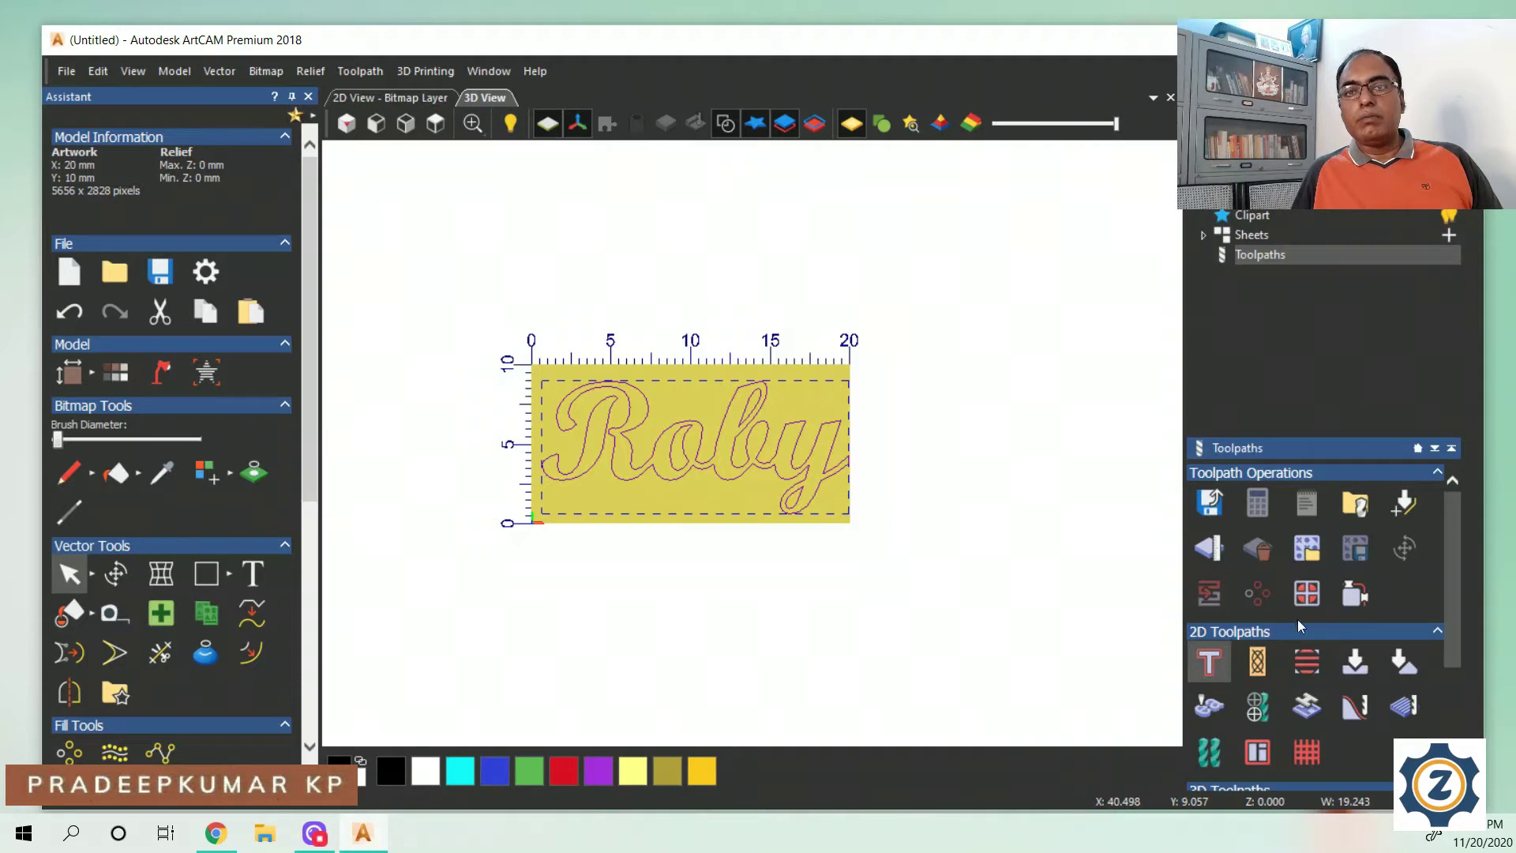
{"action": "left_click", "coordinate": [1436, 449]}
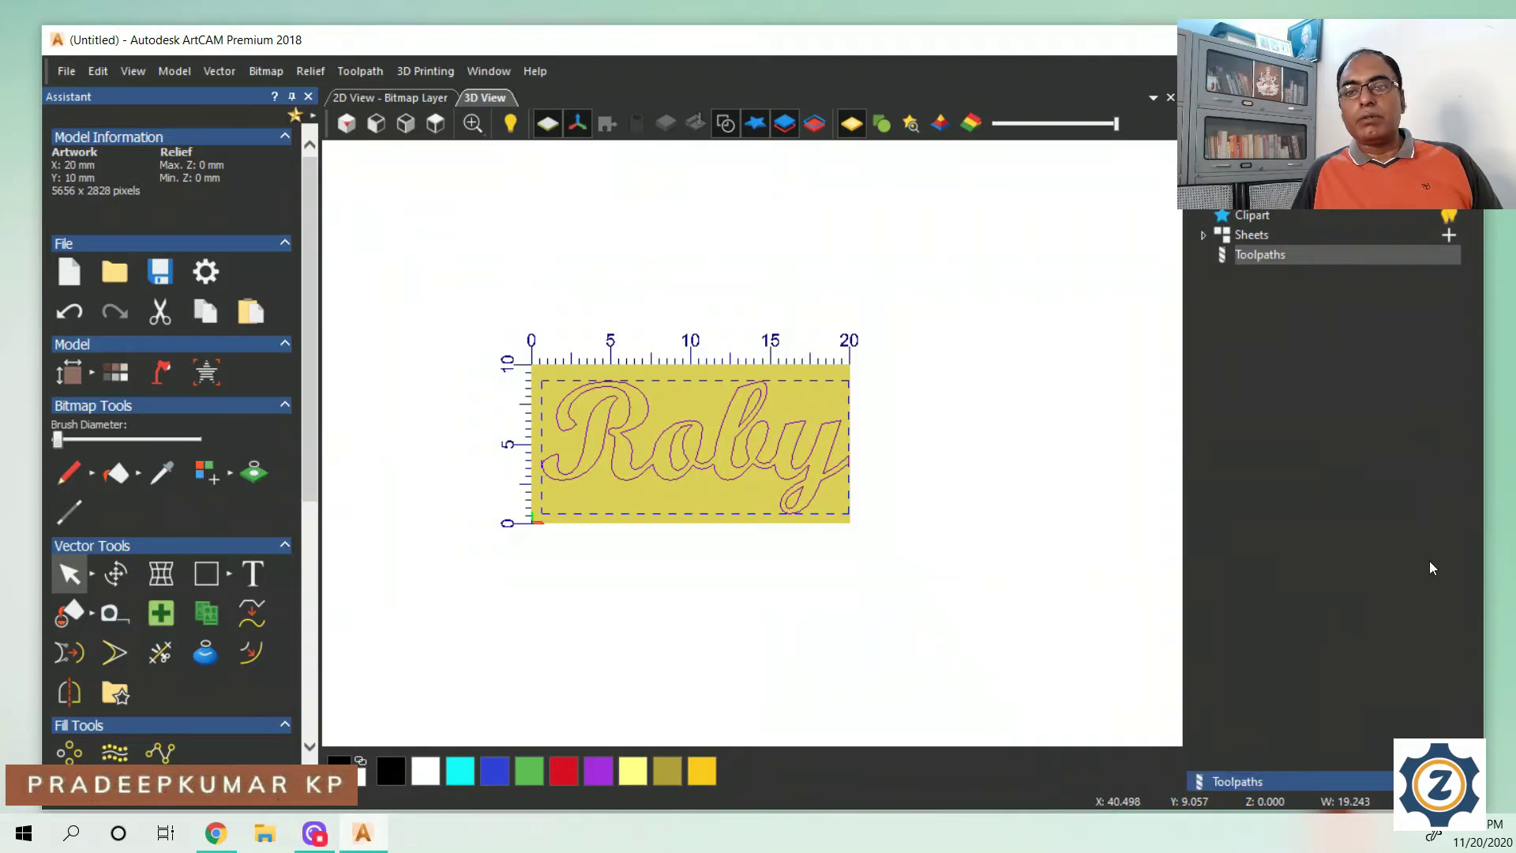
{"action": "left_click", "coordinate": [1450, 781]}
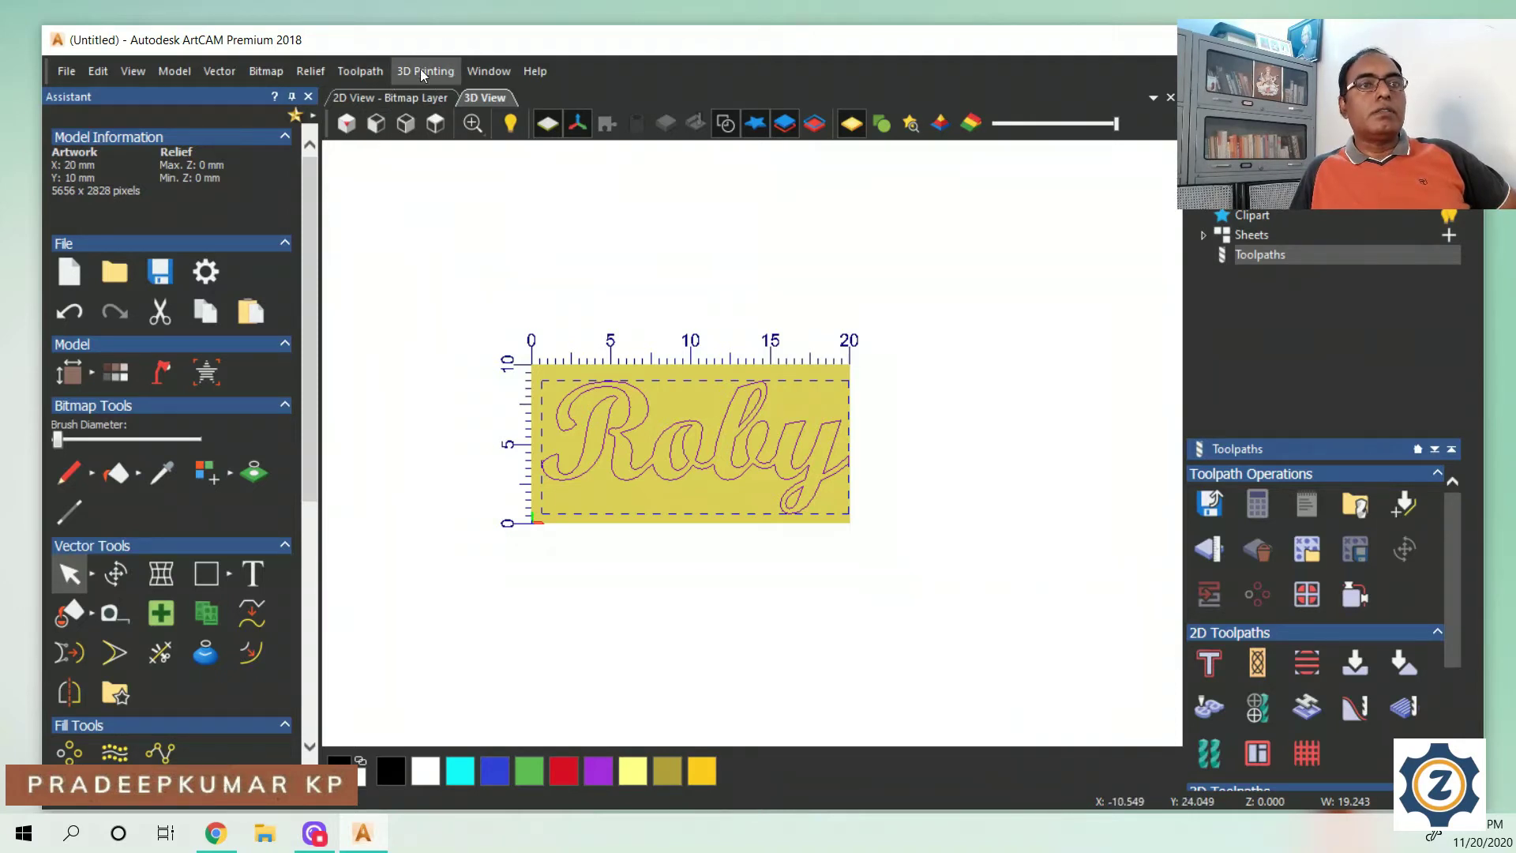
Start a new 2D Profile toolpath for the lettering and move the Profiling settings into full view
{"action": "left_click", "coordinate": [380, 73]}
{"action": "mouse_move", "coordinate": [426, 175]}
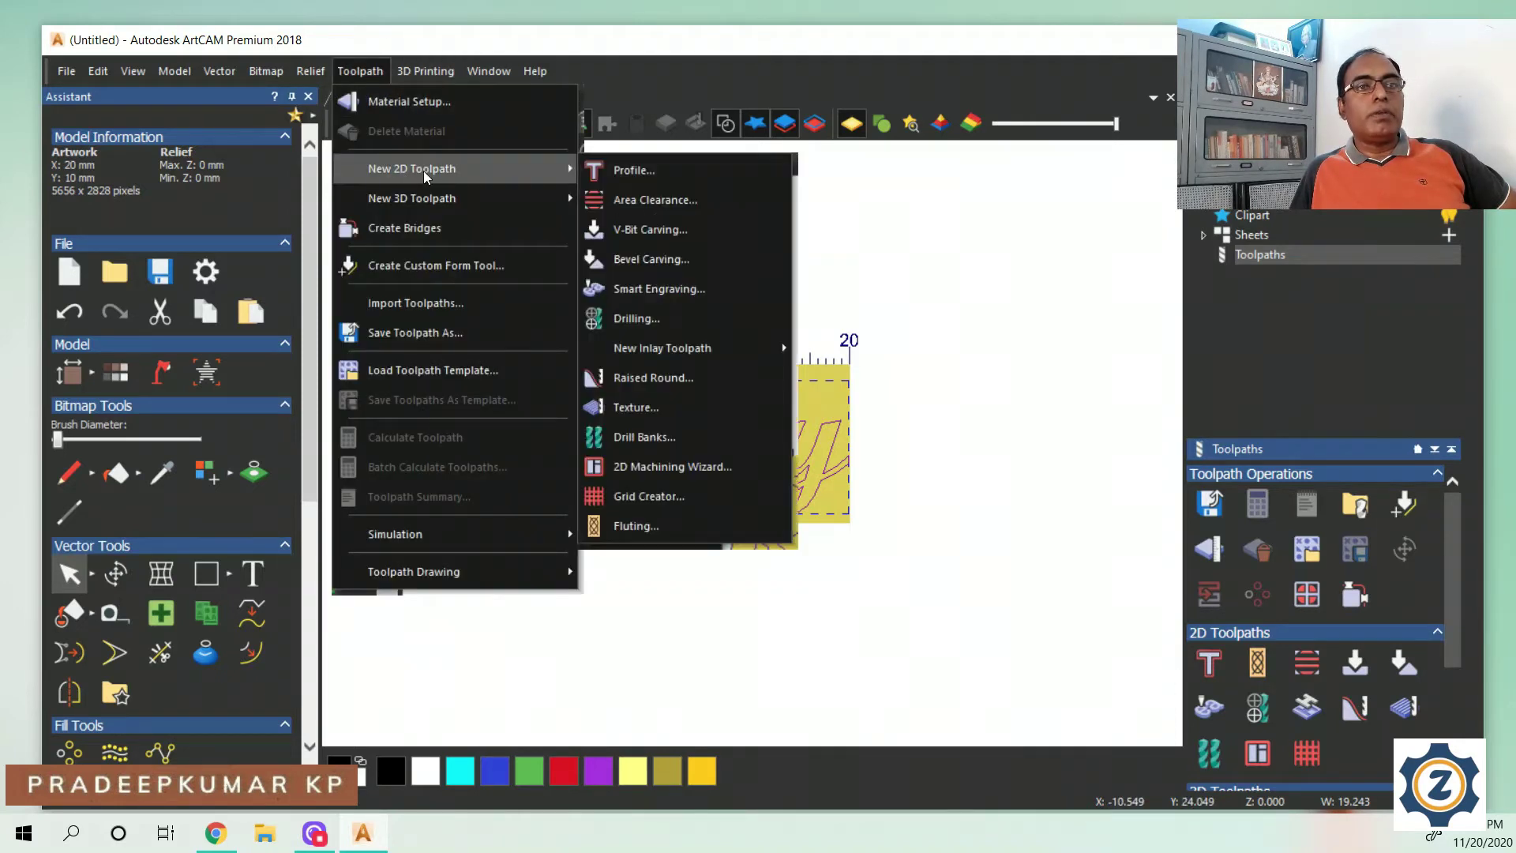
{"action": "left_click", "coordinate": [666, 173]}
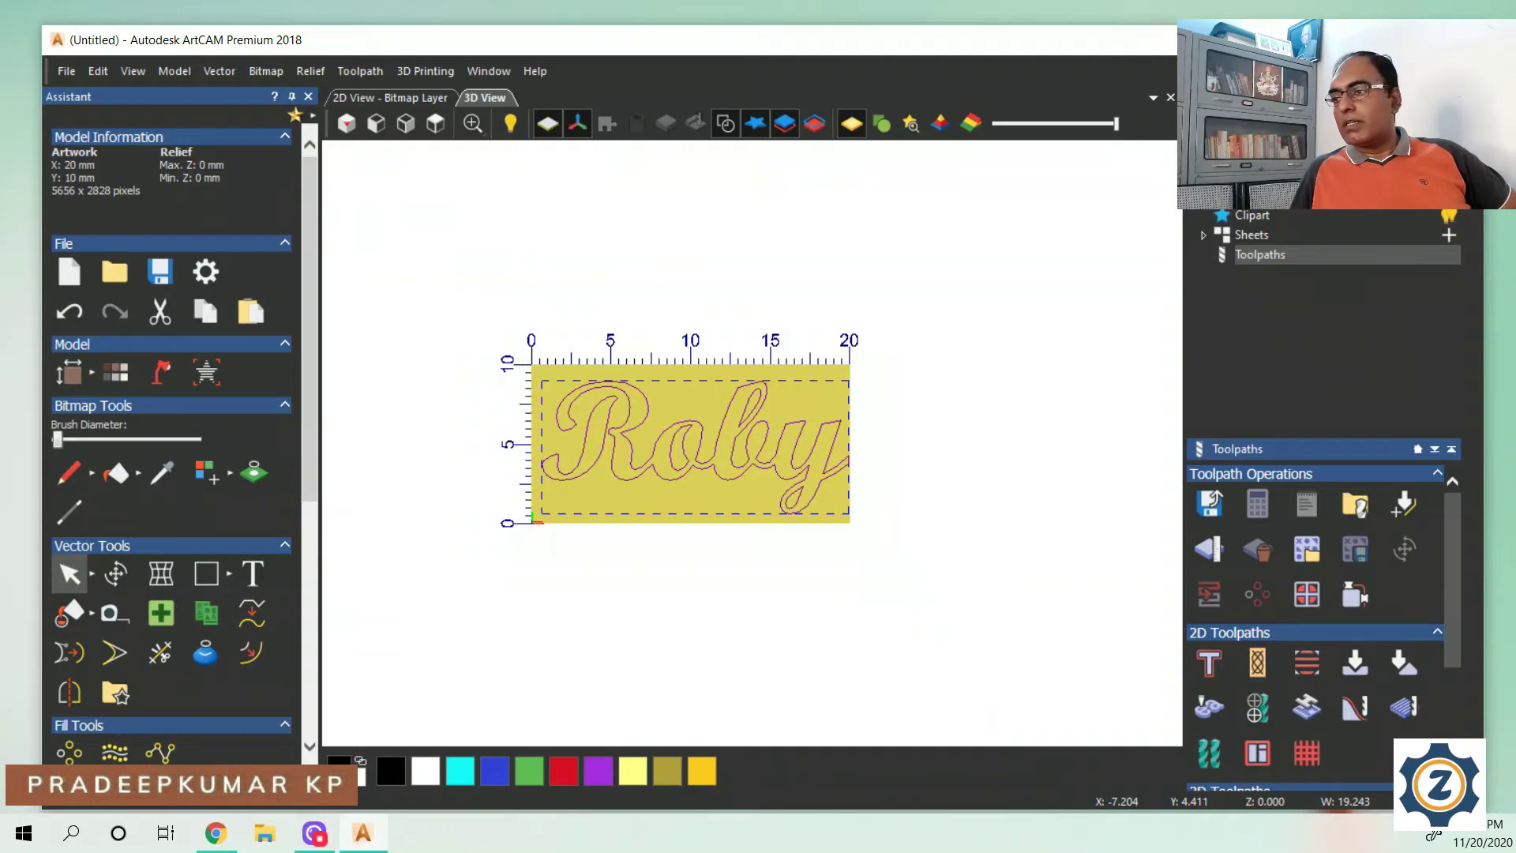
{"action": "left_click_drag", "start_coordinate": [0, 201], "coordinate": [1107, 120]}
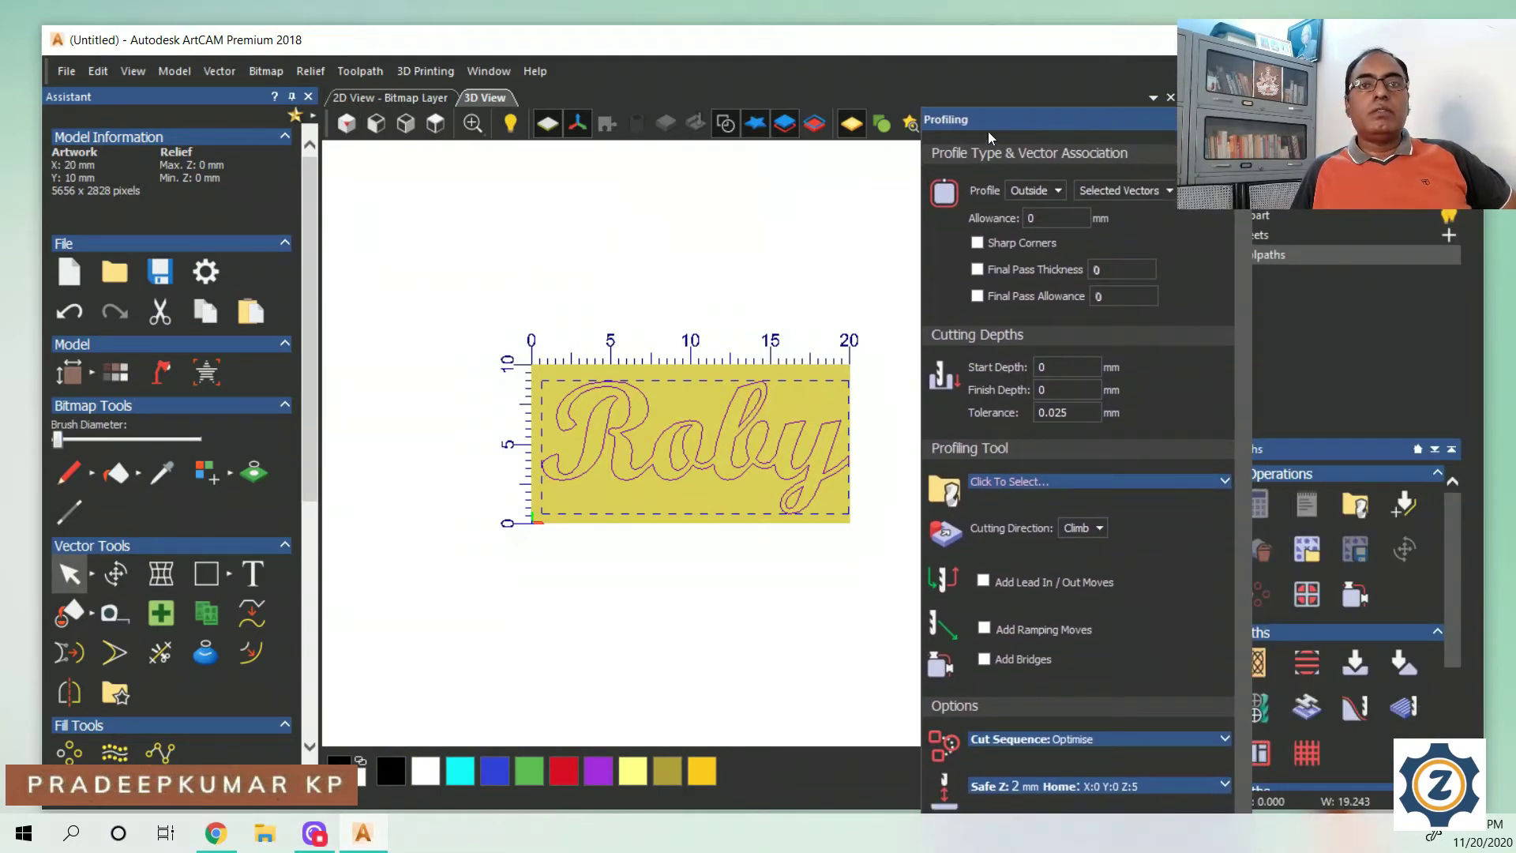
{"action": "left_click_drag", "start_coordinate": [987, 121], "coordinate": [984, 86]}
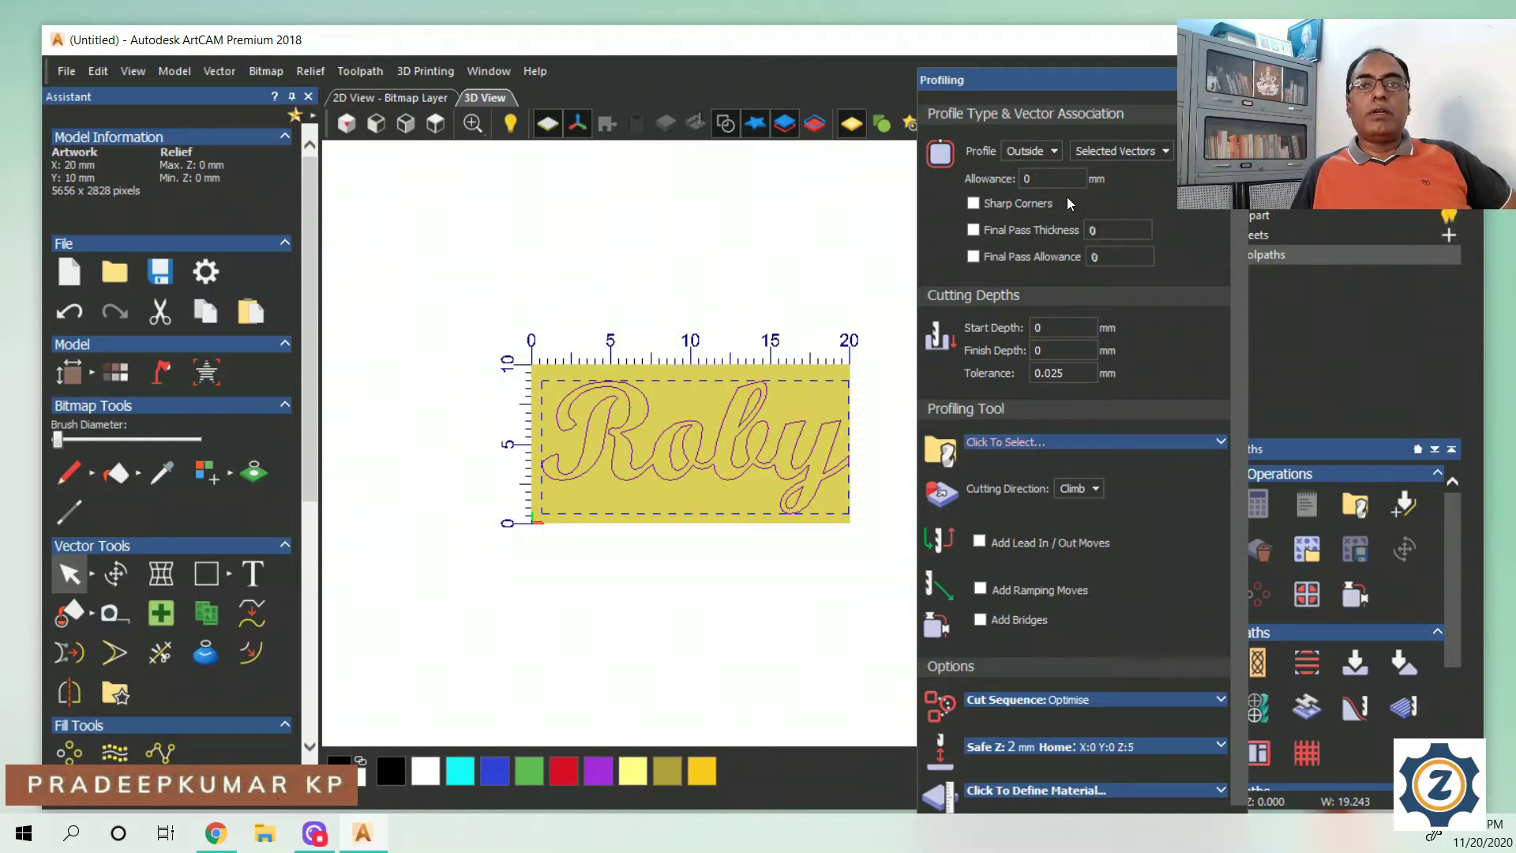
Keep the profile's start depth at 0 mm and set its finish depth to 1 mm
{"action": "left_click", "coordinate": [1044, 328]}
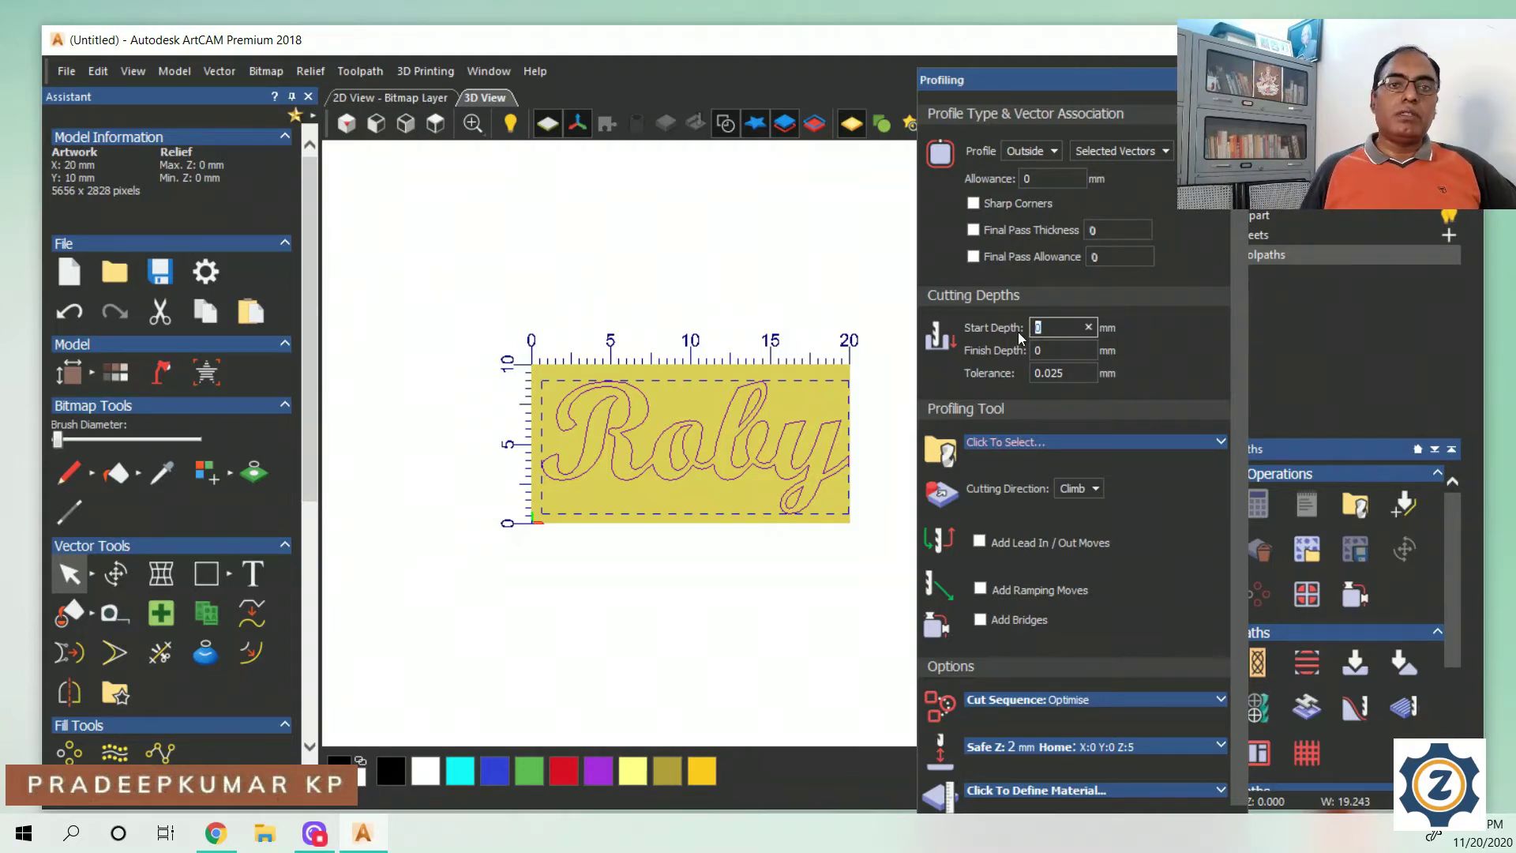
{"action": "left_click", "coordinate": [1043, 351]}
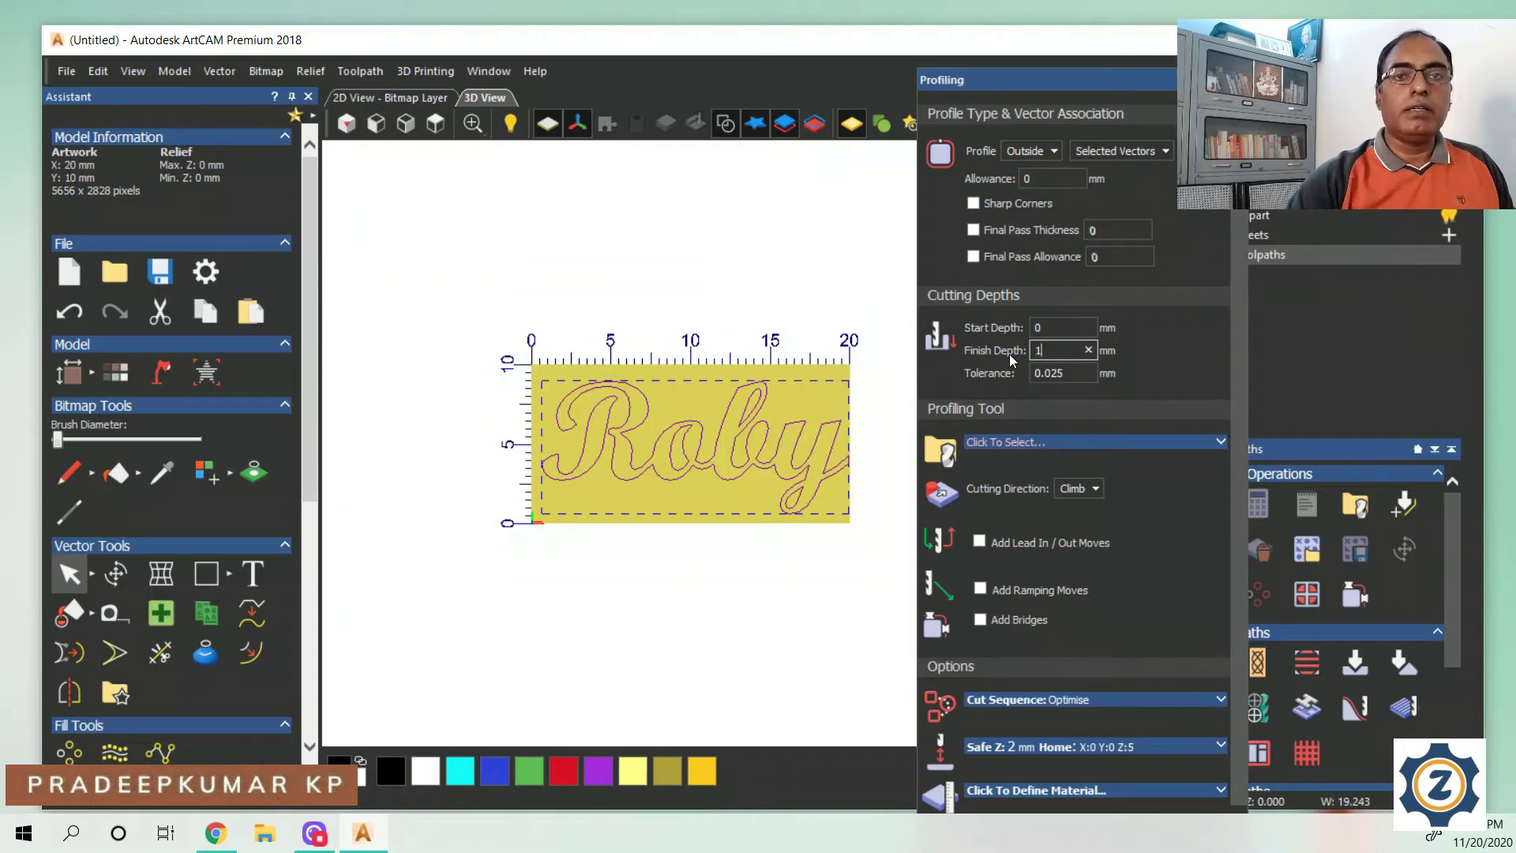
Open the tool database for the profiling tool and duplicate Ball Nose 1.5 mm in the Aluminum 3D Finishing group
{"action": "left_click", "coordinate": [1221, 442]}
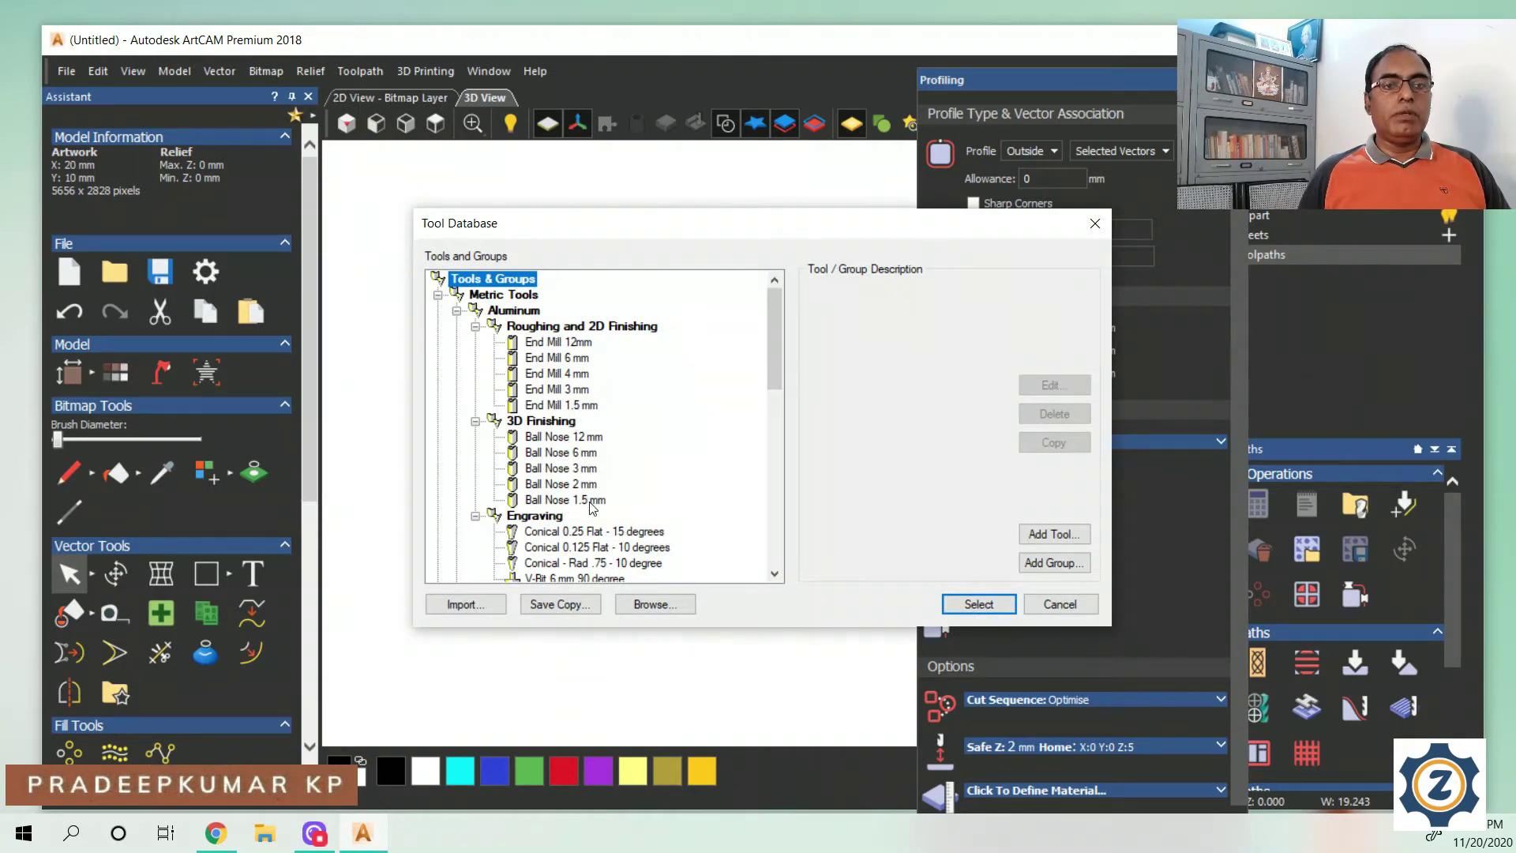
{"action": "left_click_drag", "start_coordinate": [779, 346], "coordinate": [777, 386]}
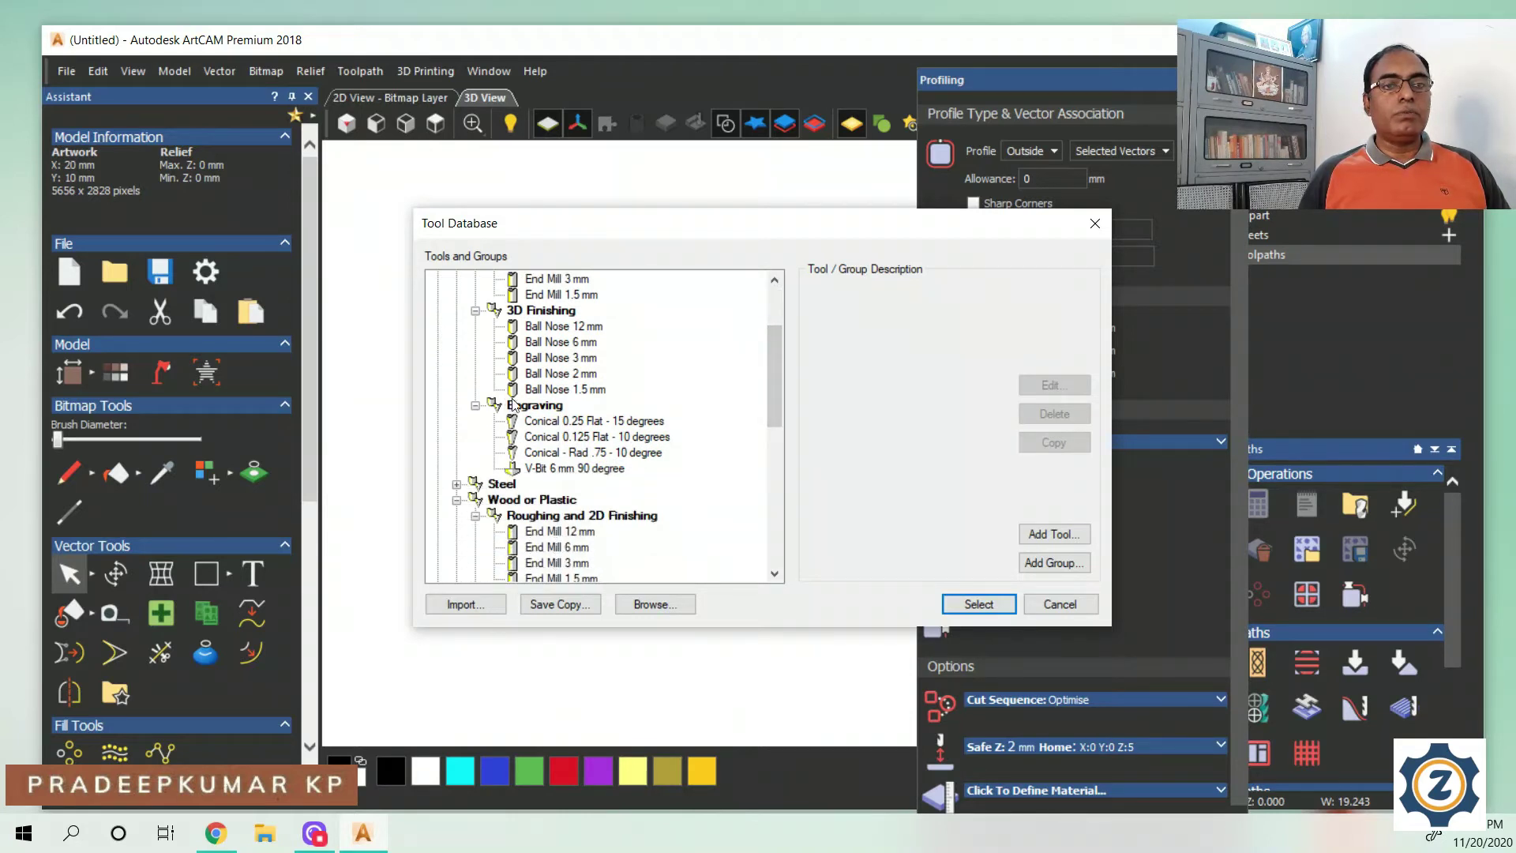
{"action": "left_click", "coordinate": [565, 391]}
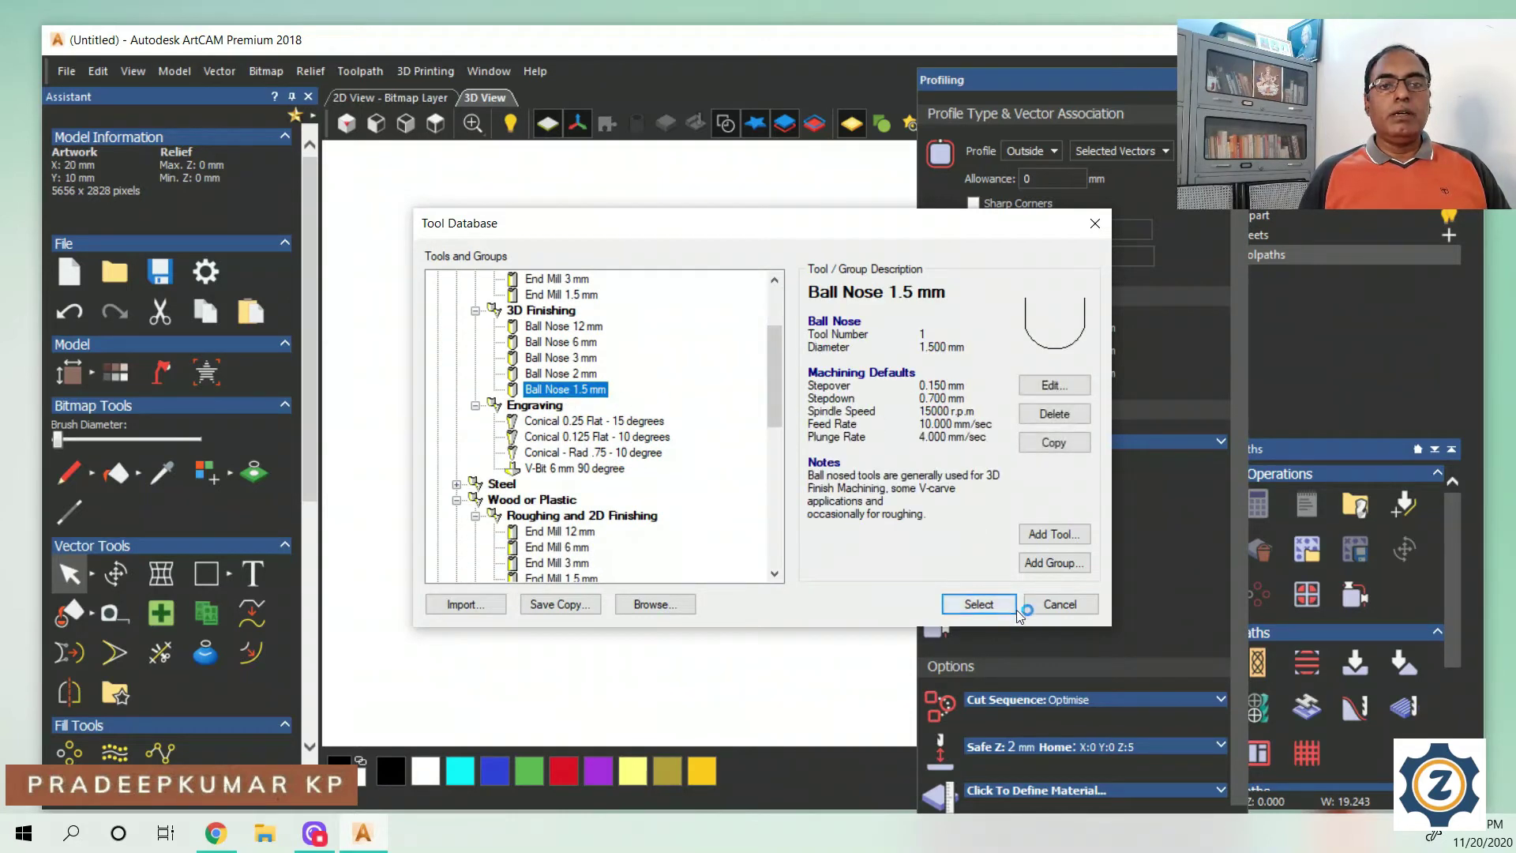
{"action": "left_click", "coordinate": [1060, 444]}
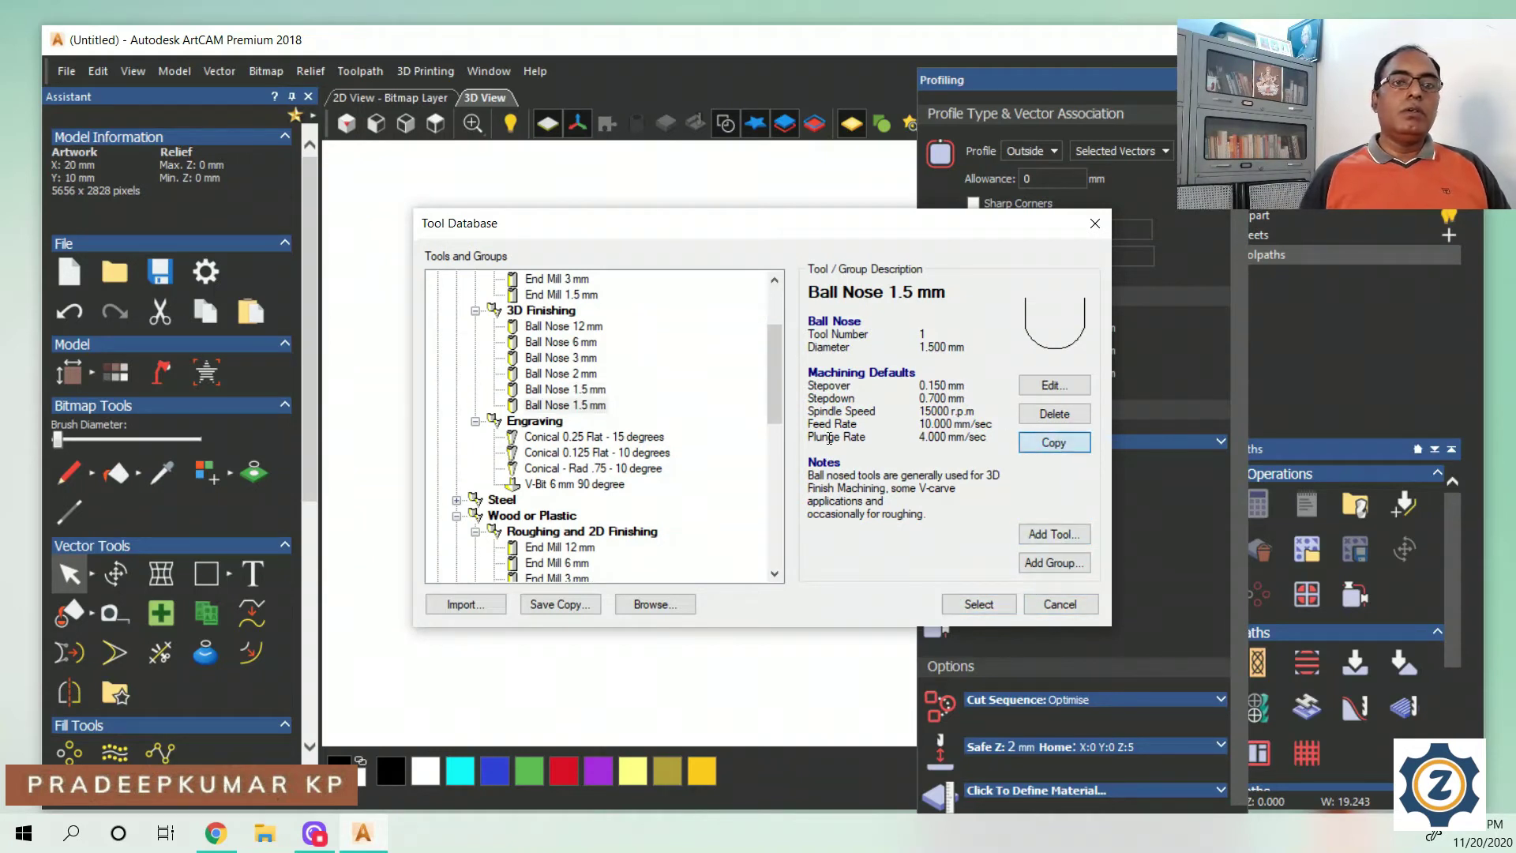
{"action": "left_click", "coordinate": [588, 407]}
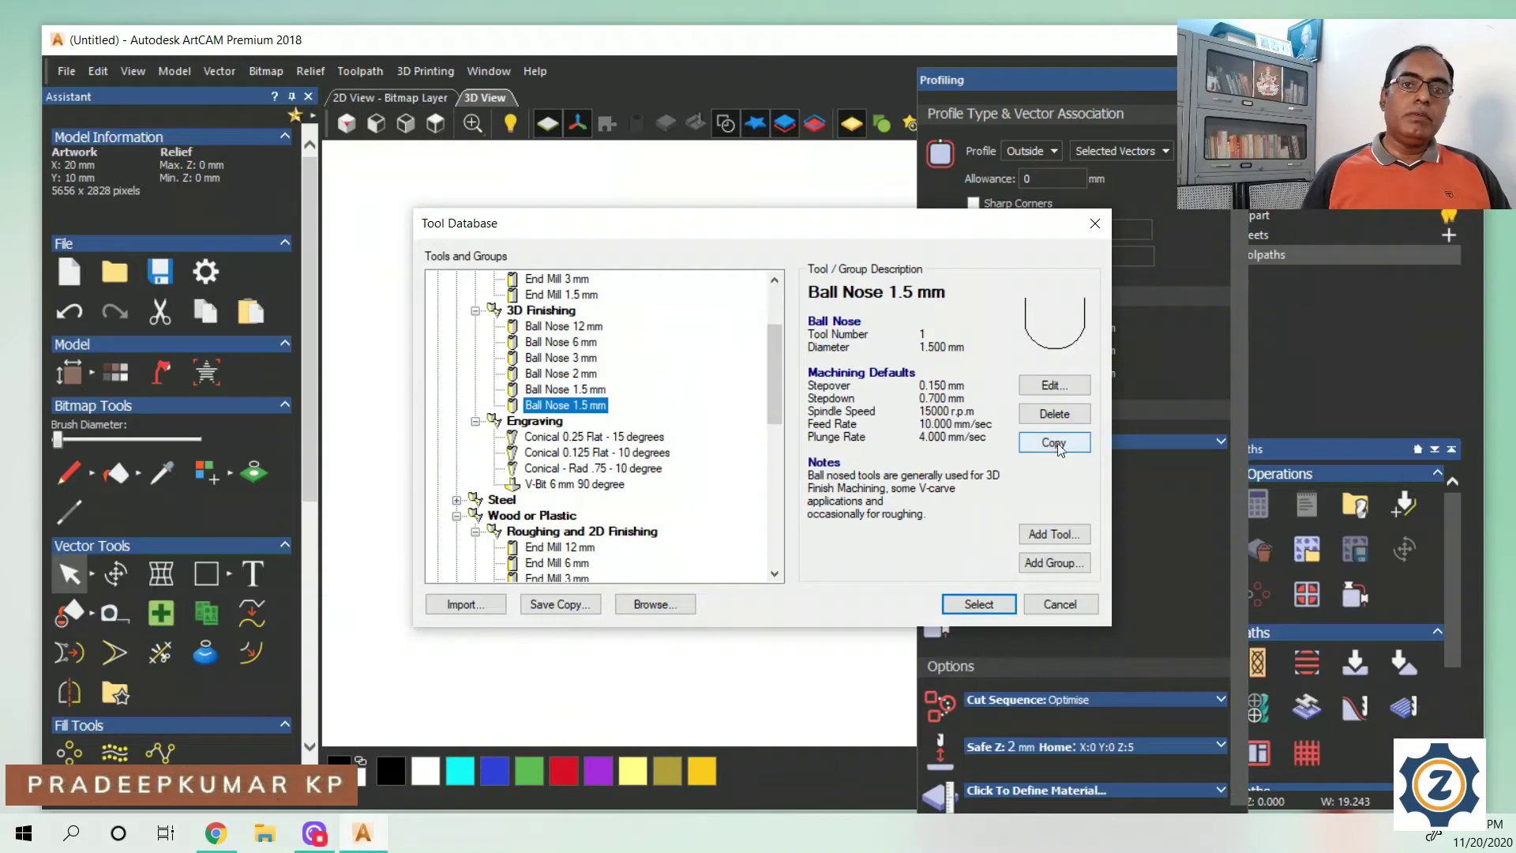
{"action": "left_click", "coordinate": [1054, 387]}
{"action": "left_click", "coordinate": [993, 268]}
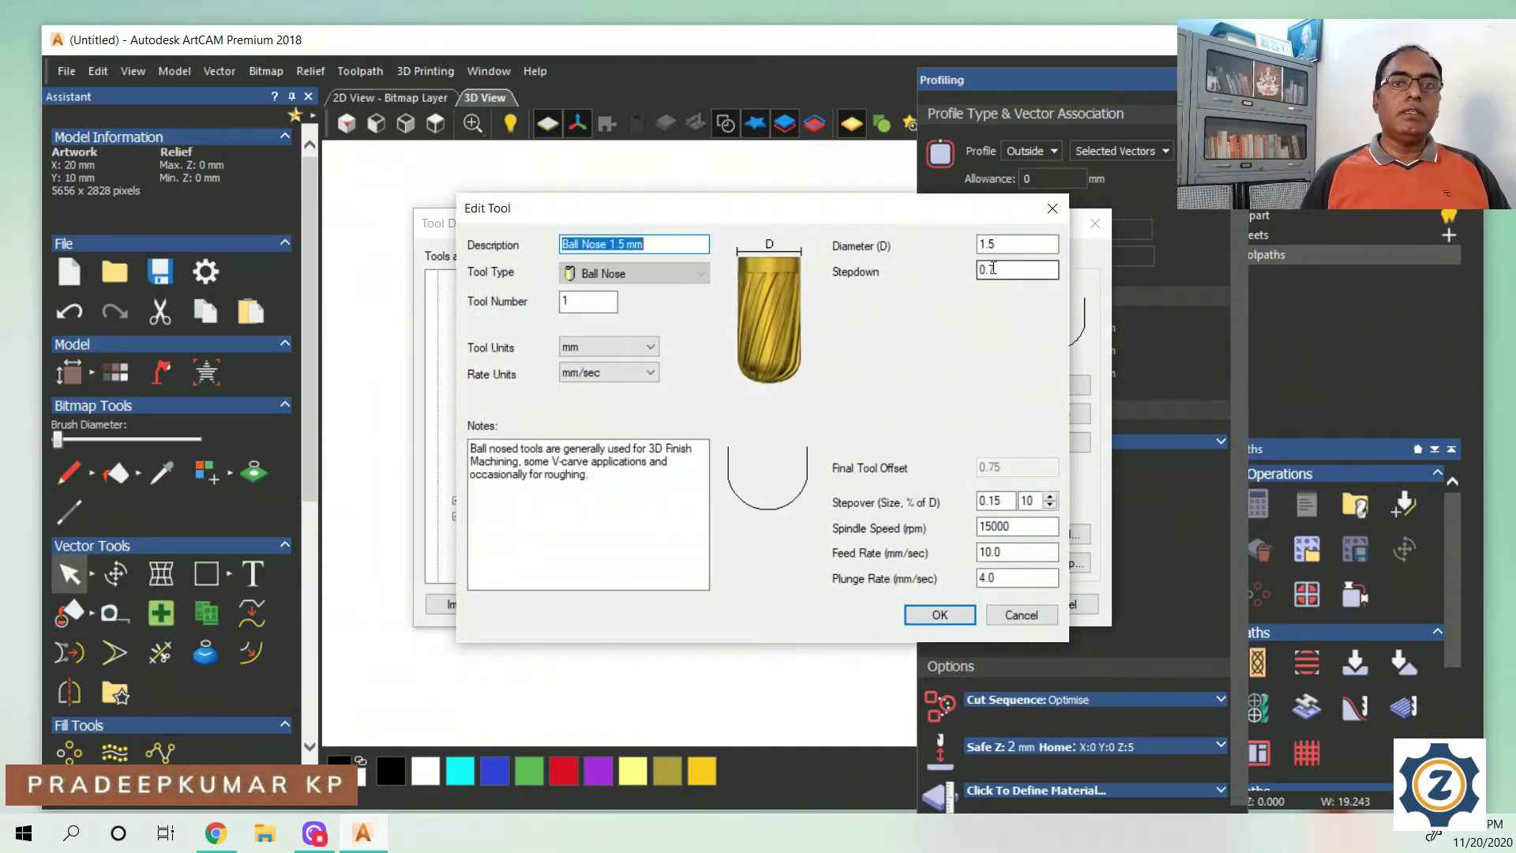
{"action": "left_click", "coordinate": [994, 269]}
{"action": "left_click_drag", "start_coordinate": [998, 245], "coordinate": [964, 247]}
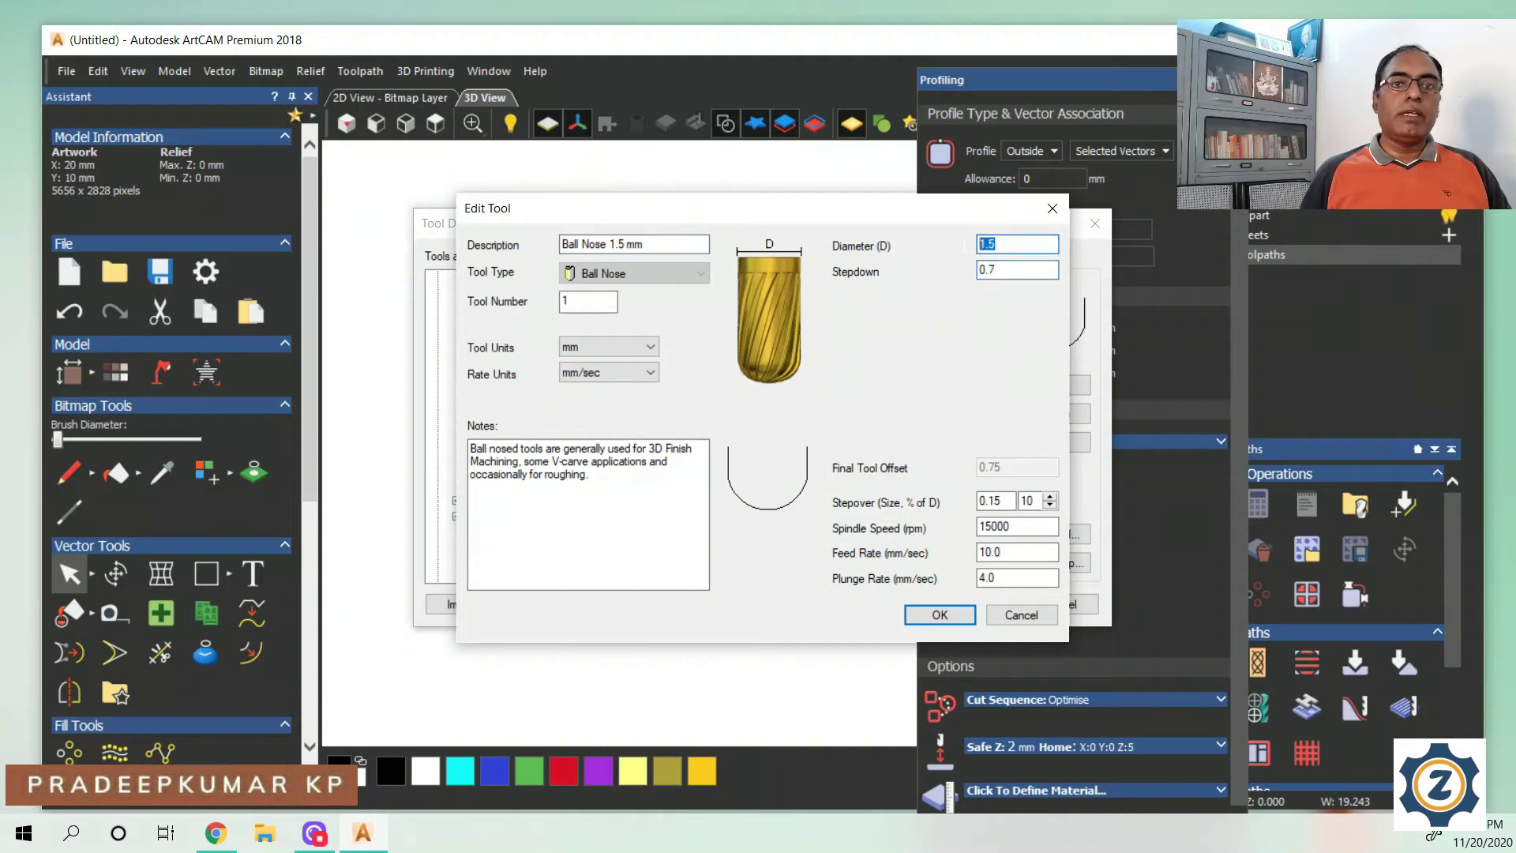
{"action": "type", "text": "0."}
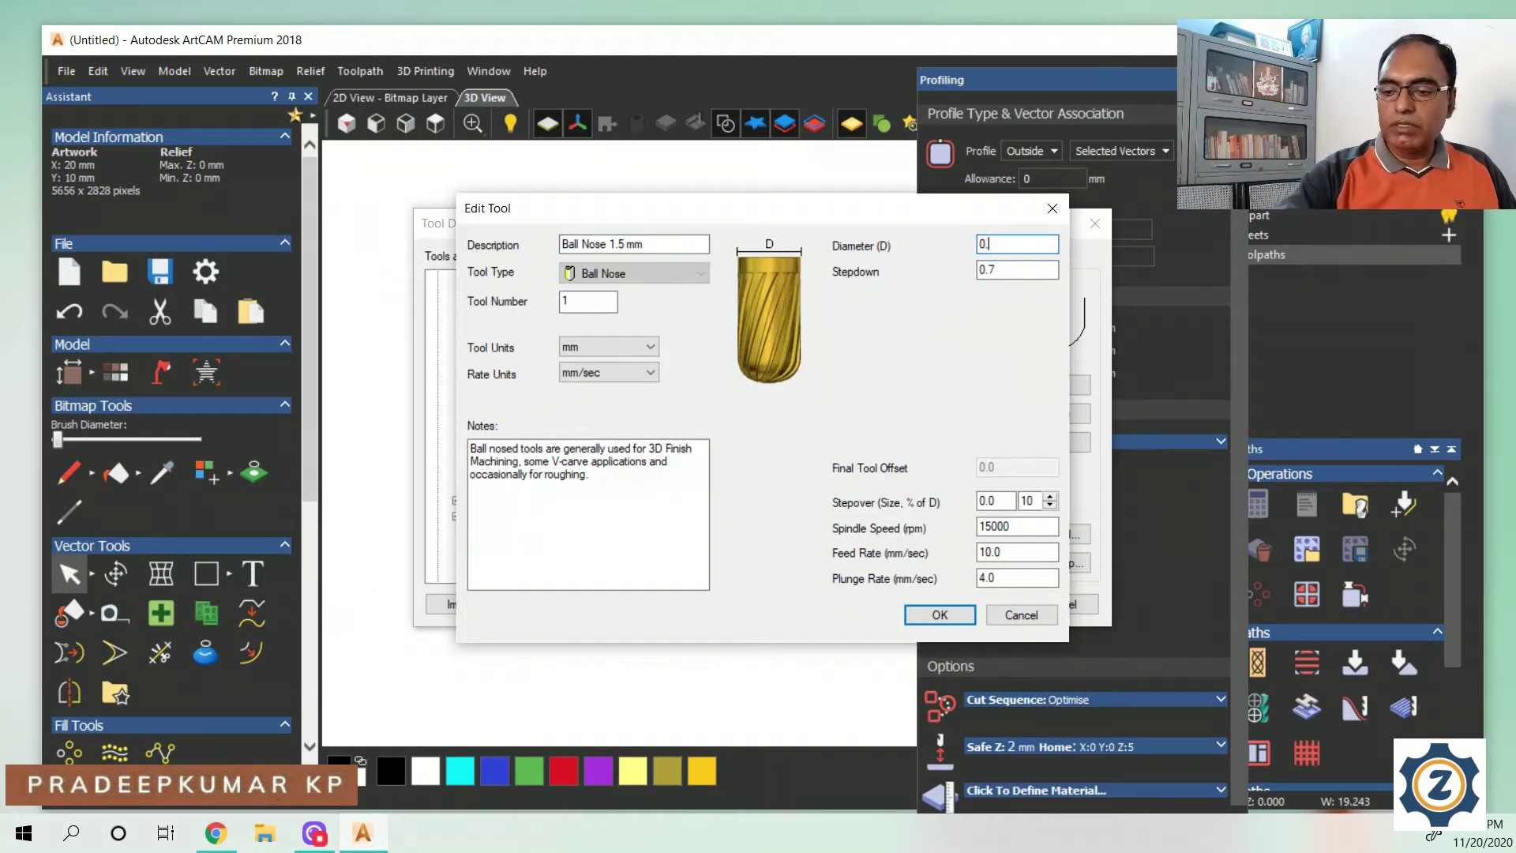
{"action": "type", "text": "5"}
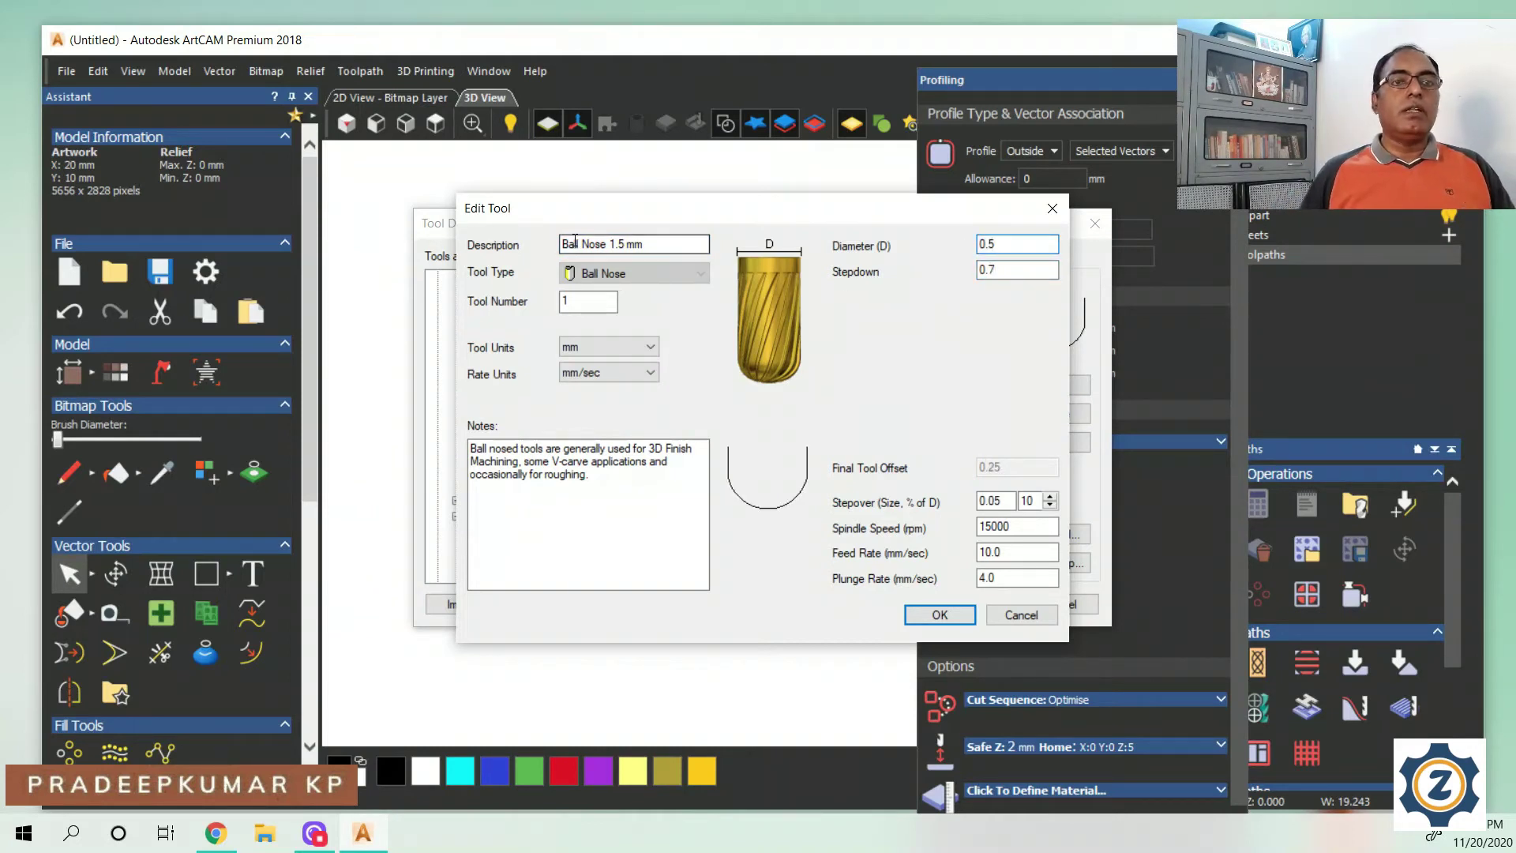
{"action": "left_click", "coordinate": [613, 244]}
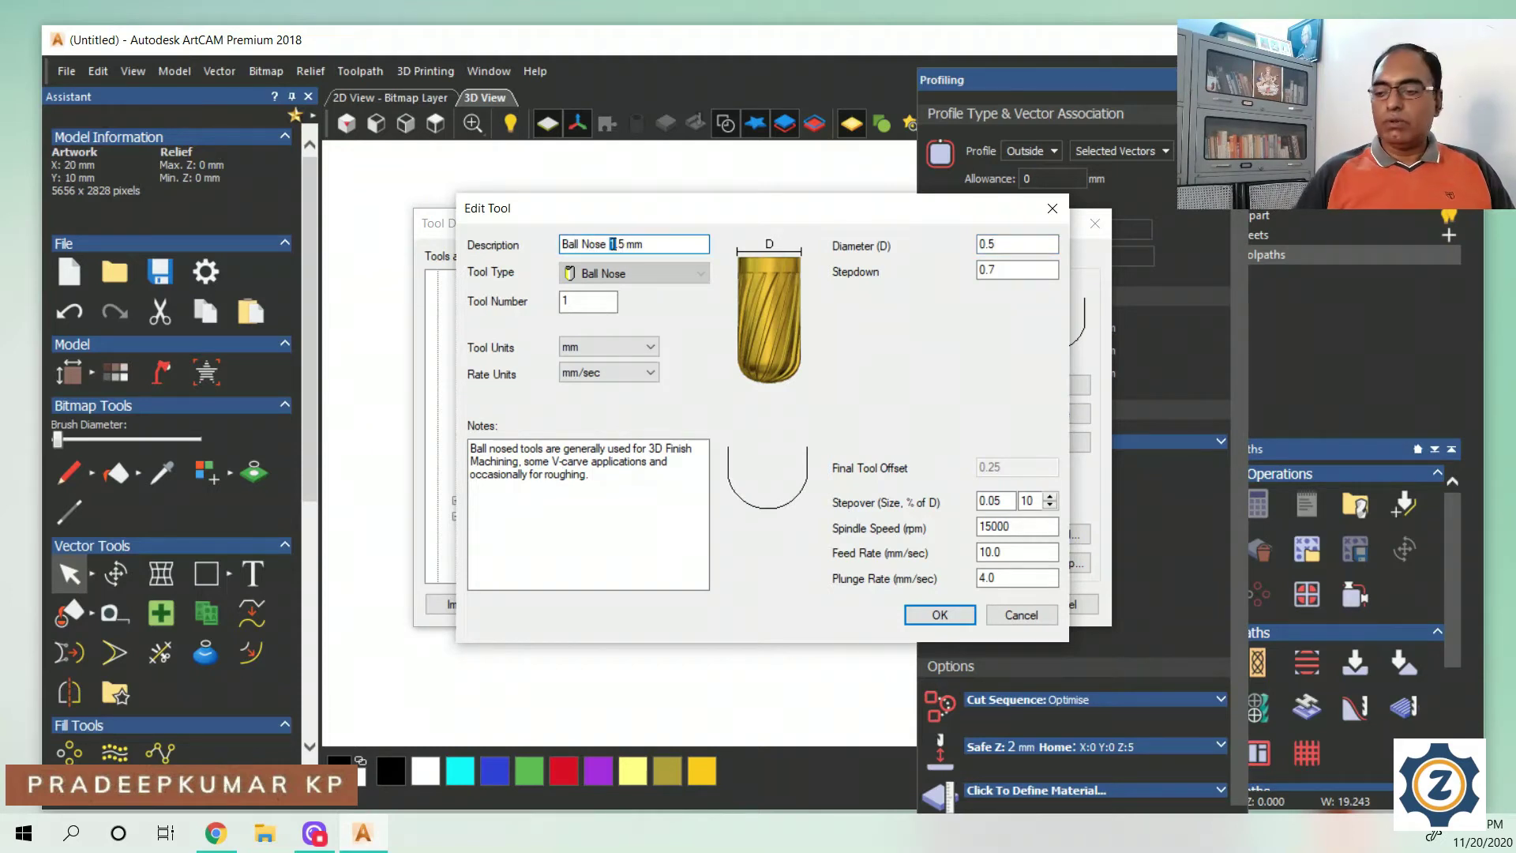
{"action": "type", "text": "0"}
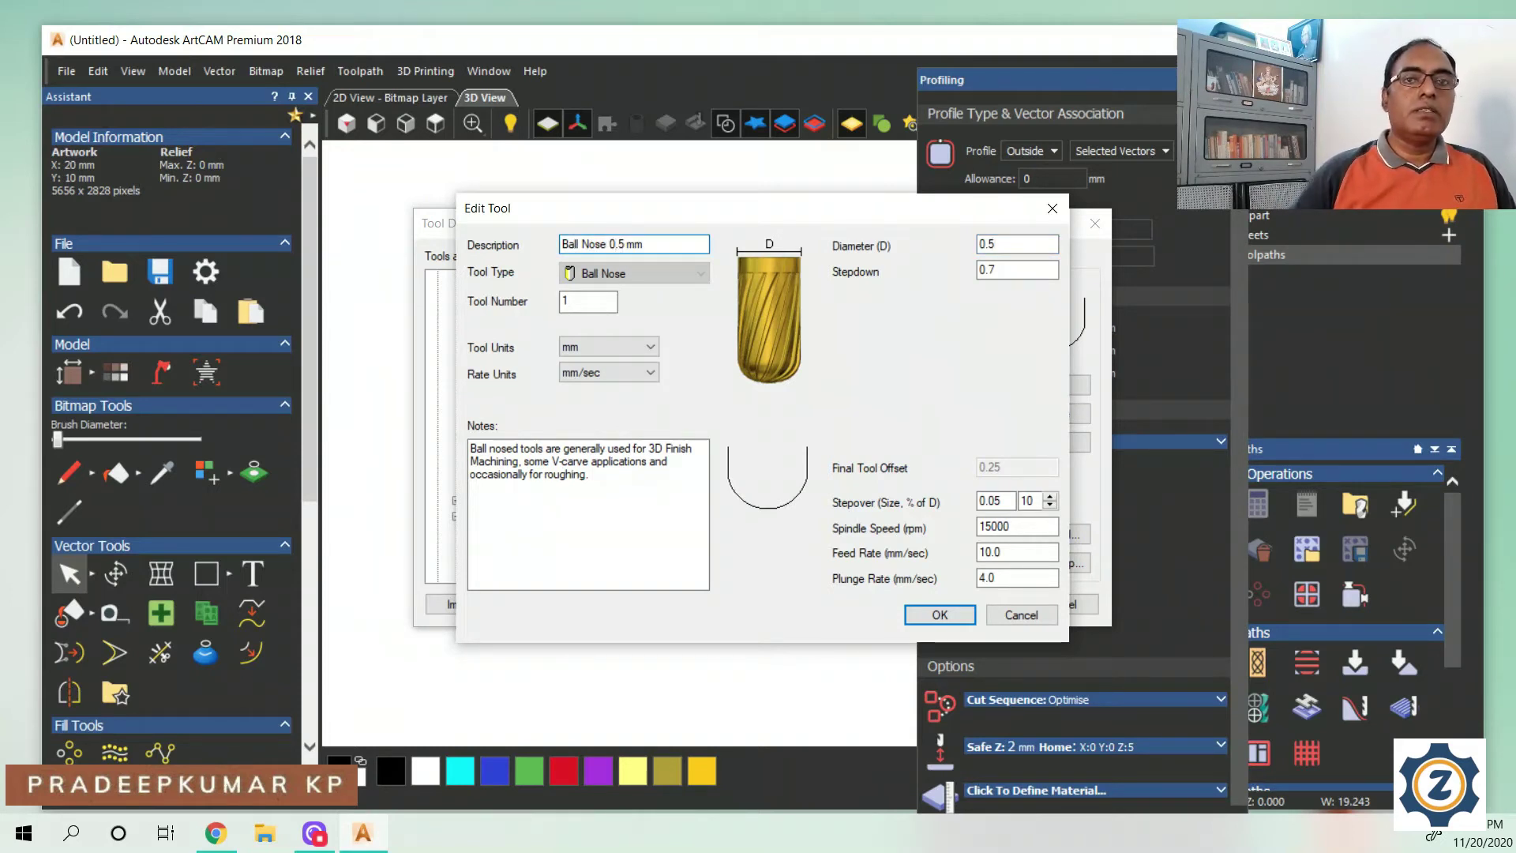
{"action": "left_click", "coordinate": [1021, 615]}
Duplicate the End Mill 1.5 mm tool in the Aluminum Roughing and 2D Finishing group
{"action": "scroll", "coordinate": [585, 415], "scroll_direction": "up", "scroll_amount": 2}
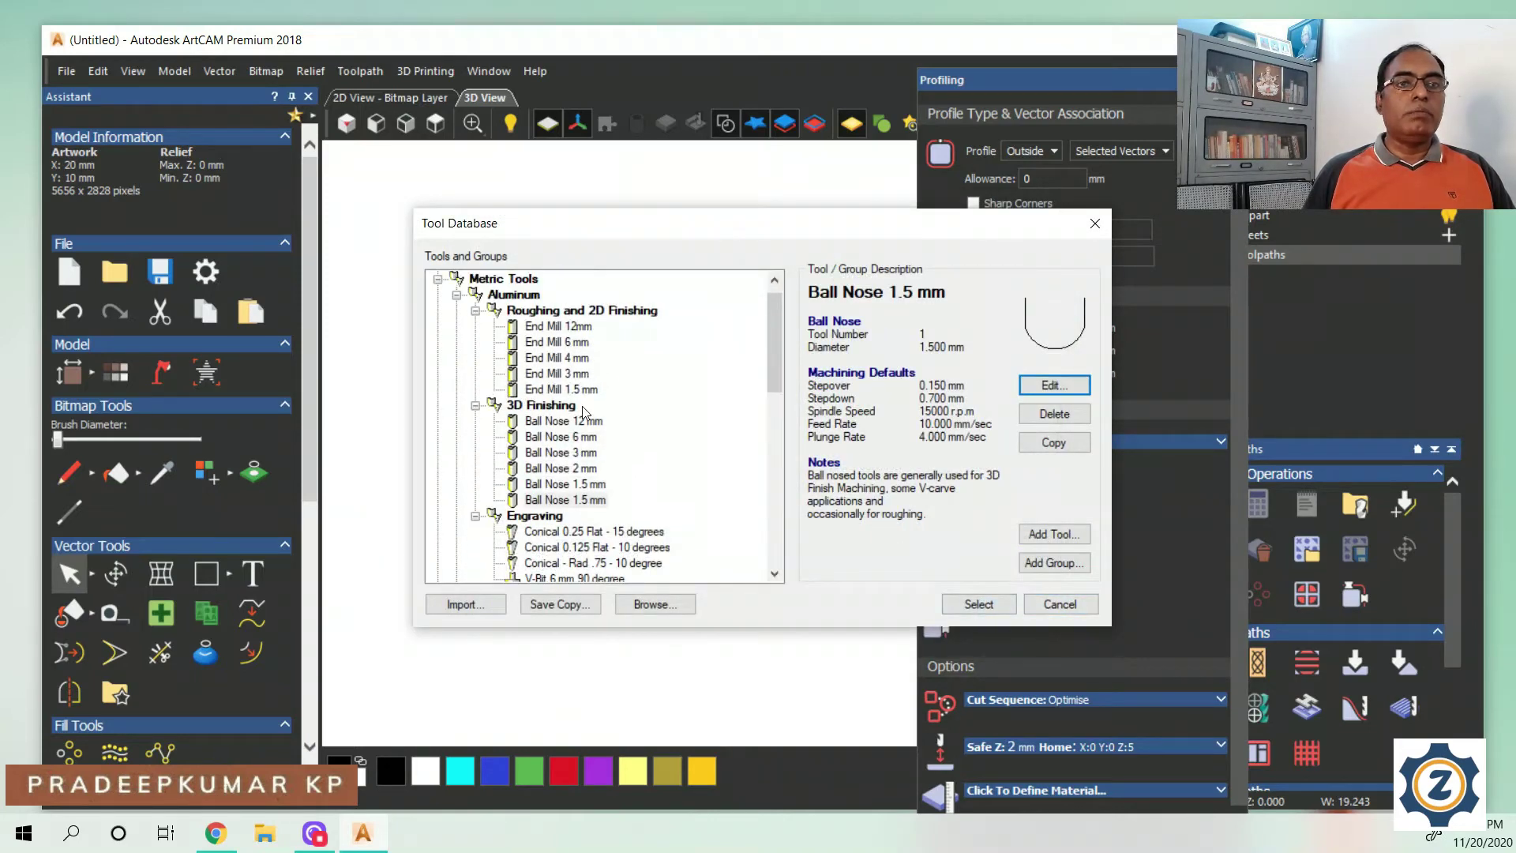
{"action": "left_click", "coordinate": [585, 390]}
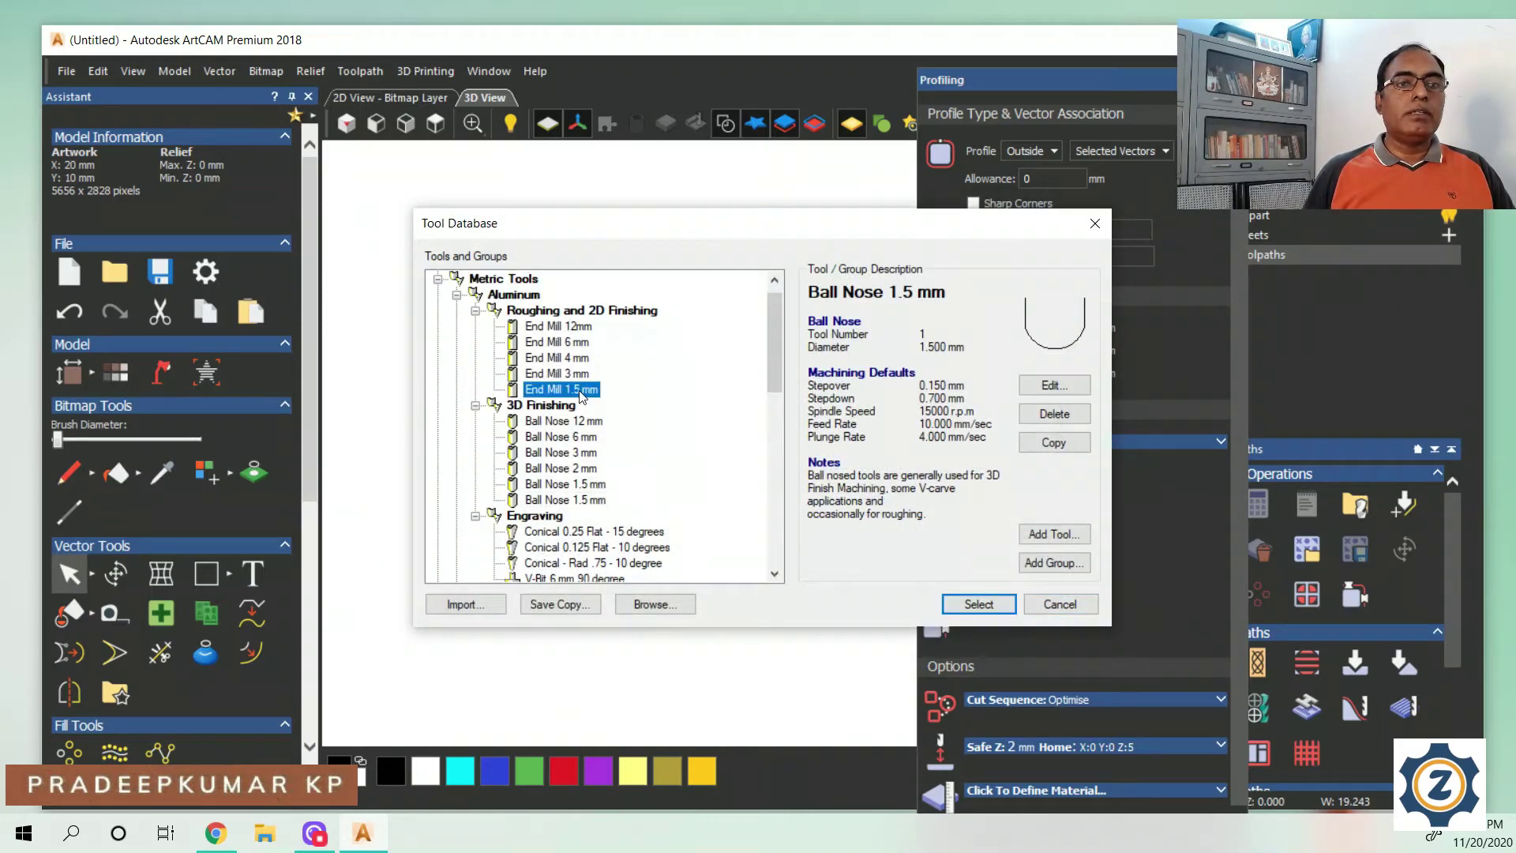
{"action": "left_click", "coordinate": [1046, 446]}
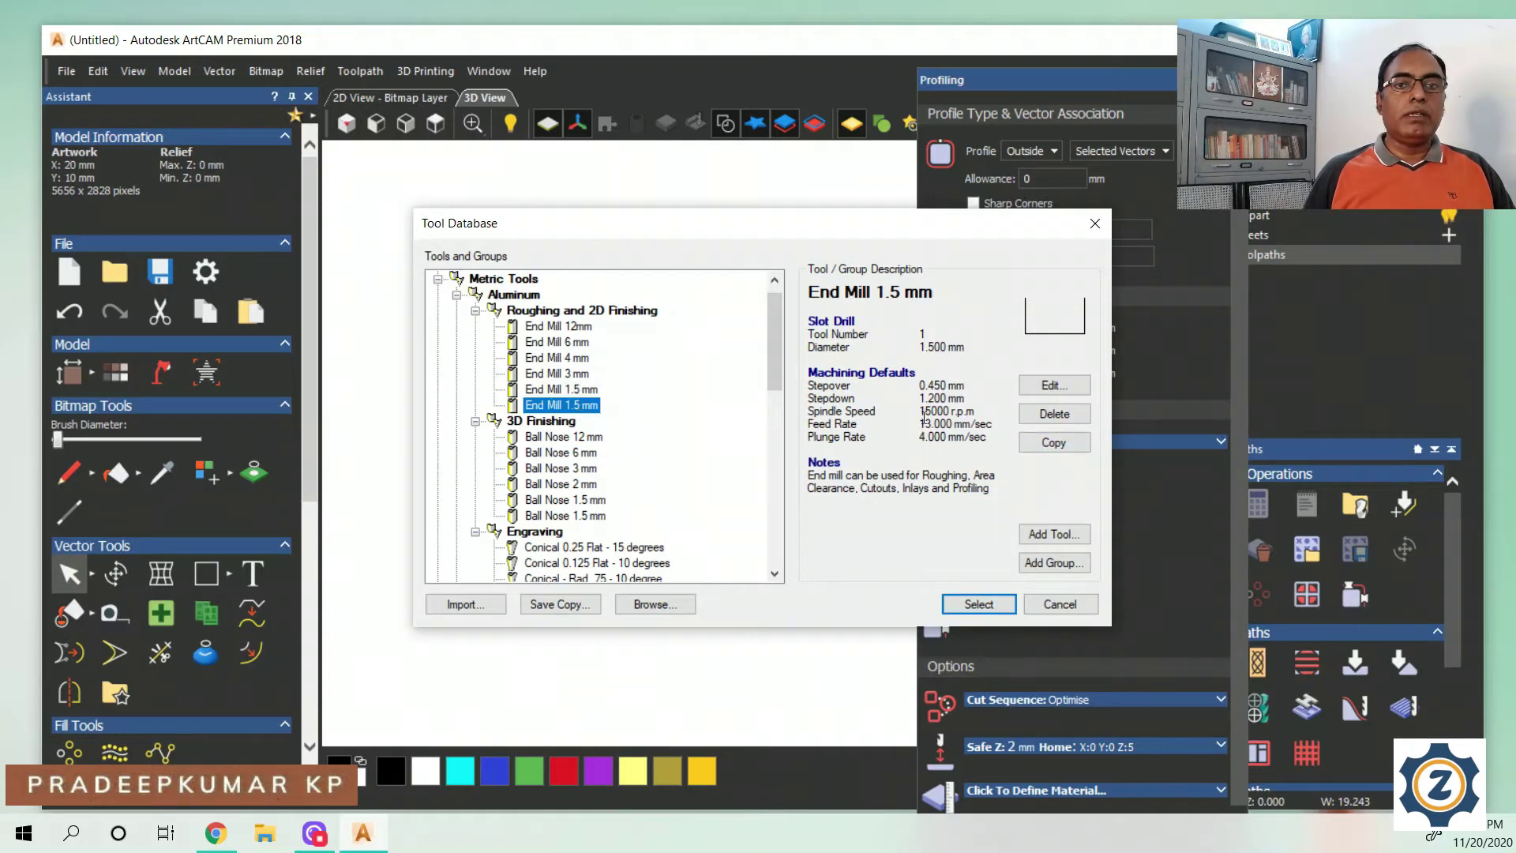
Change the copied end mill's diameter to 0.5 mm and its description to End Mill 0.5 mm
{"action": "left_click", "coordinate": [1054, 386]}
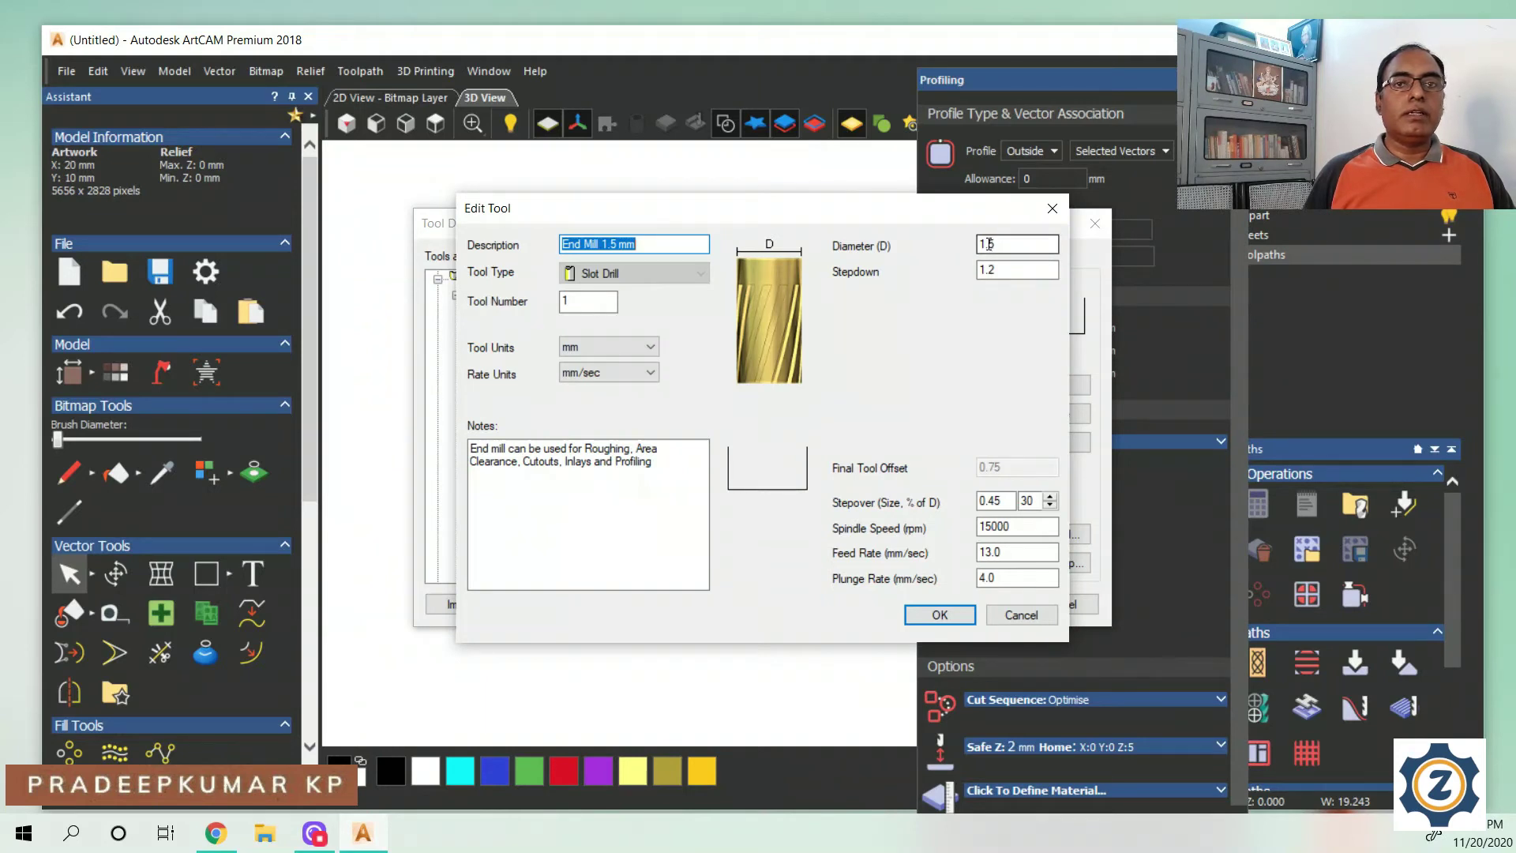
{"action": "left_click_drag", "start_coordinate": [989, 244], "coordinate": [980, 249]}
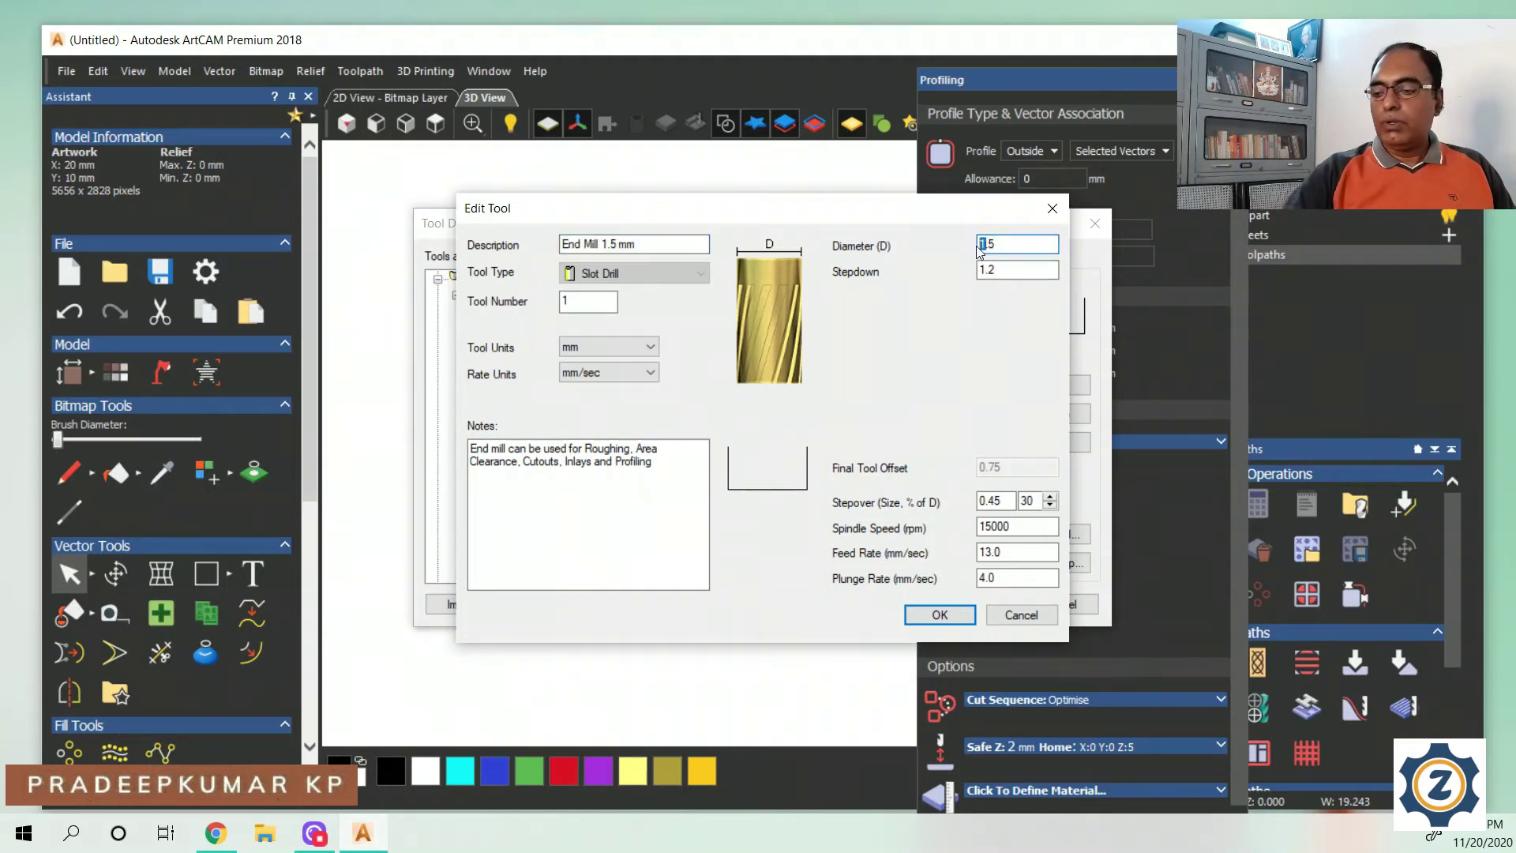
{"action": "type", "text": "0"}
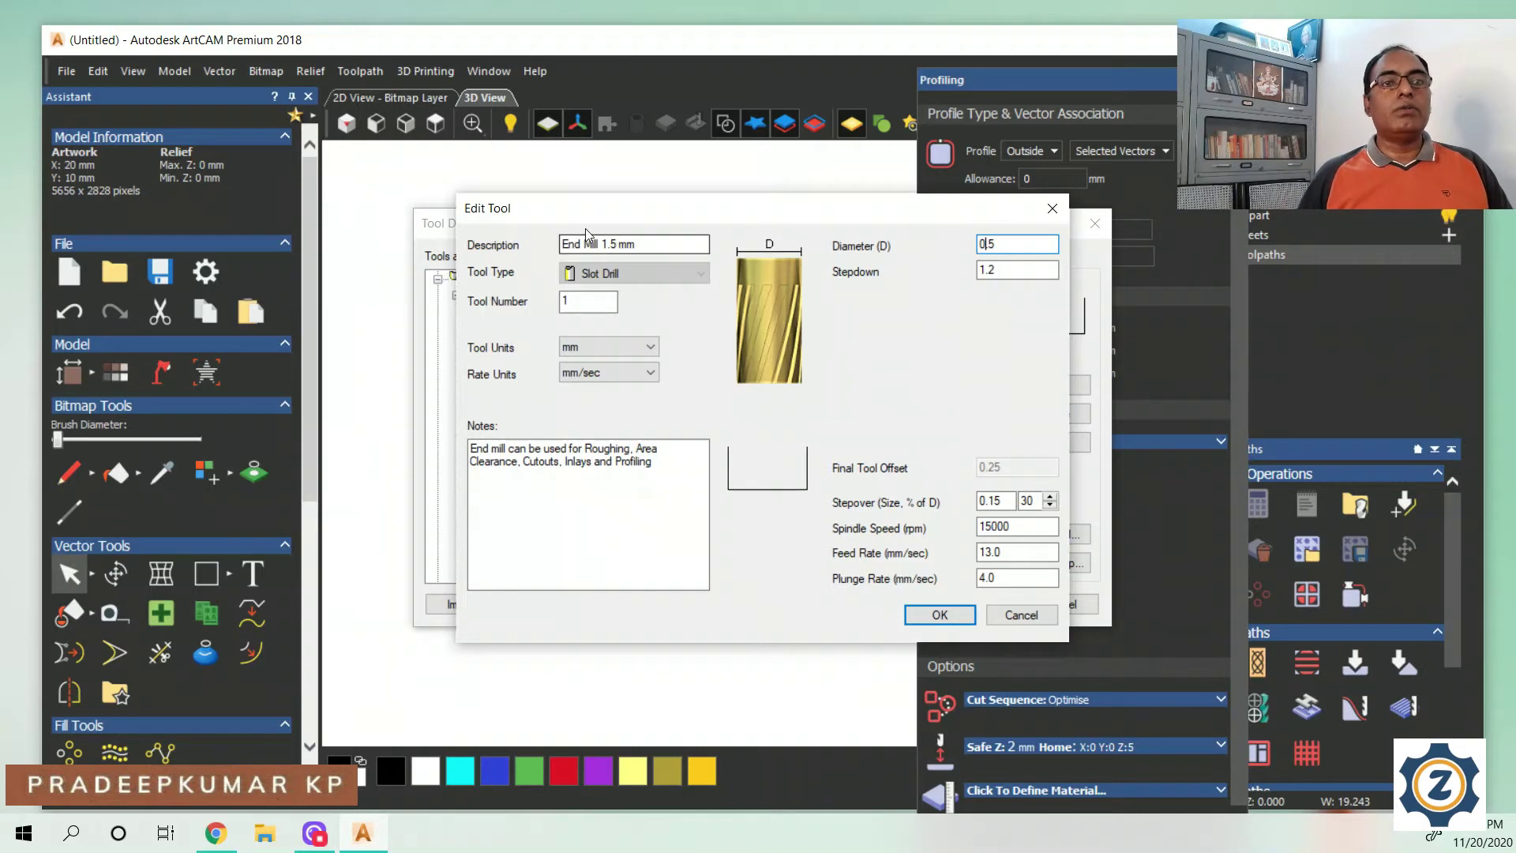
{"action": "left_click", "coordinate": [612, 244]}
{"action": "left_click_drag", "start_coordinate": [612, 244], "coordinate": [604, 245]}
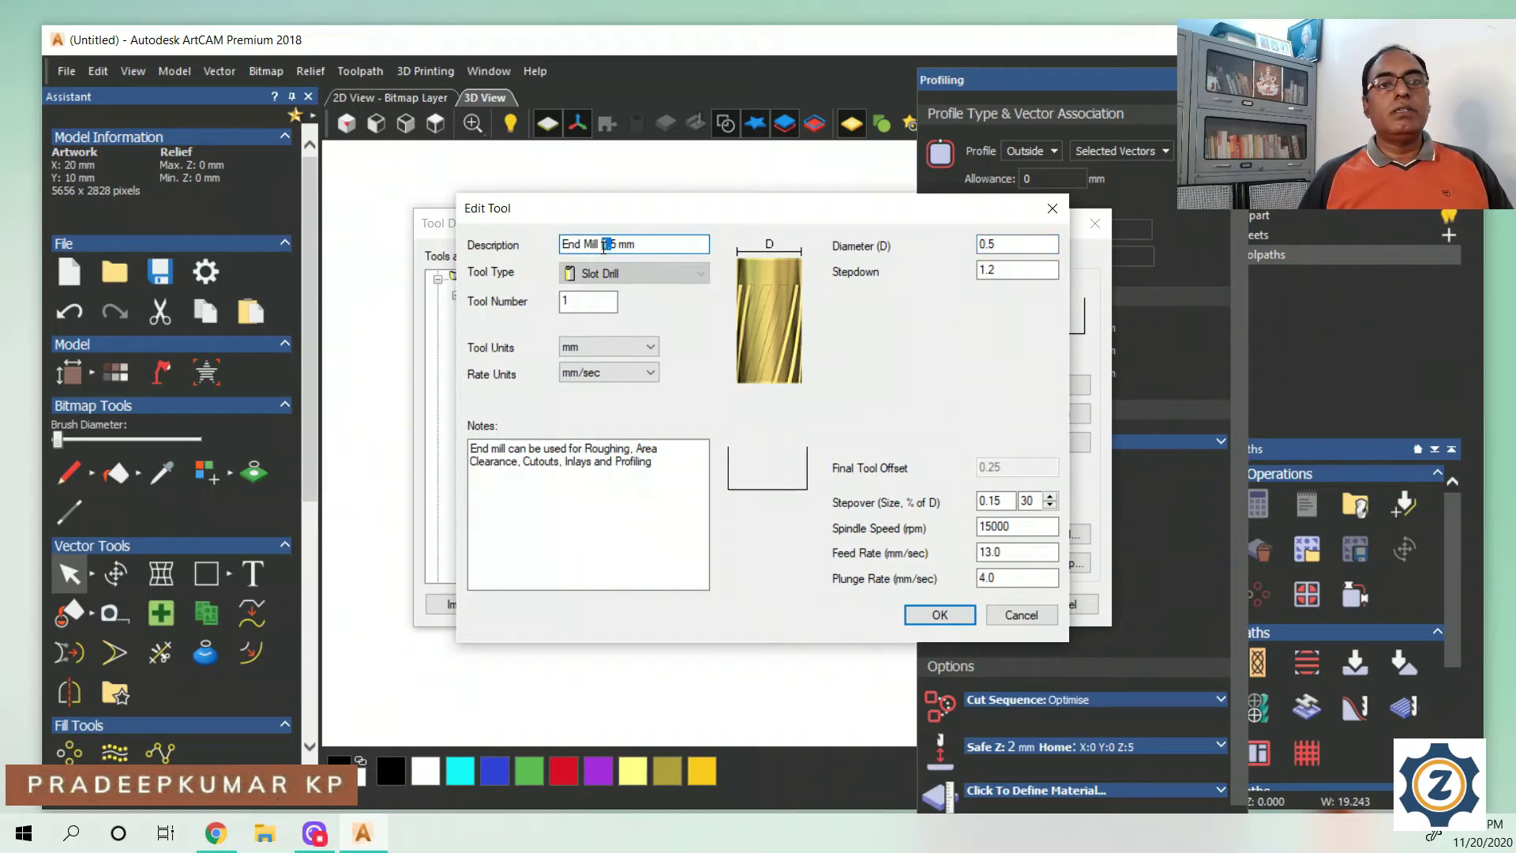
{"action": "type", "text": "0"}
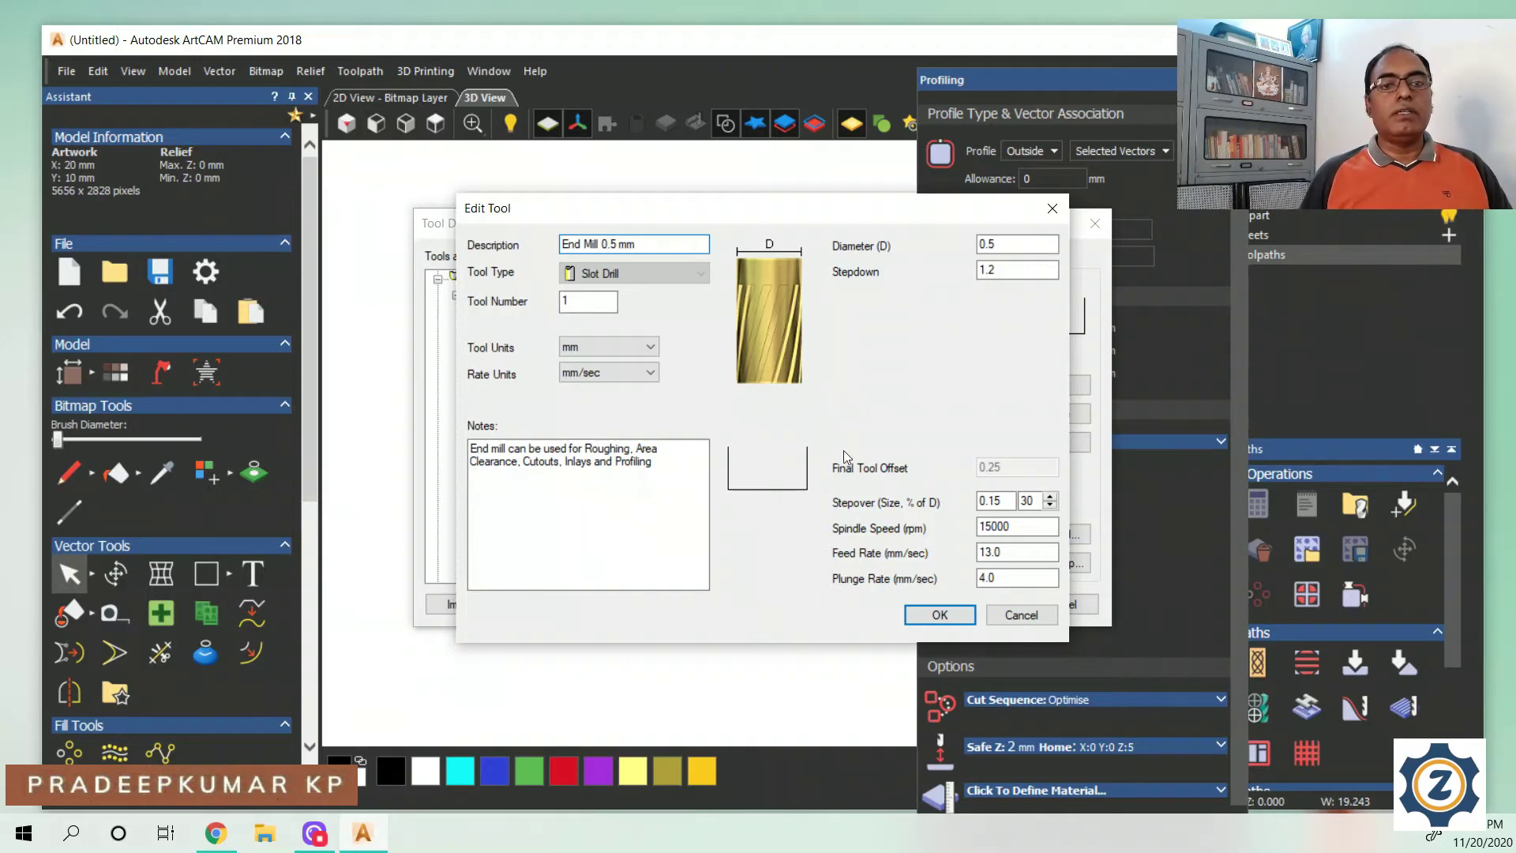
{"action": "left_click", "coordinate": [922, 619]}
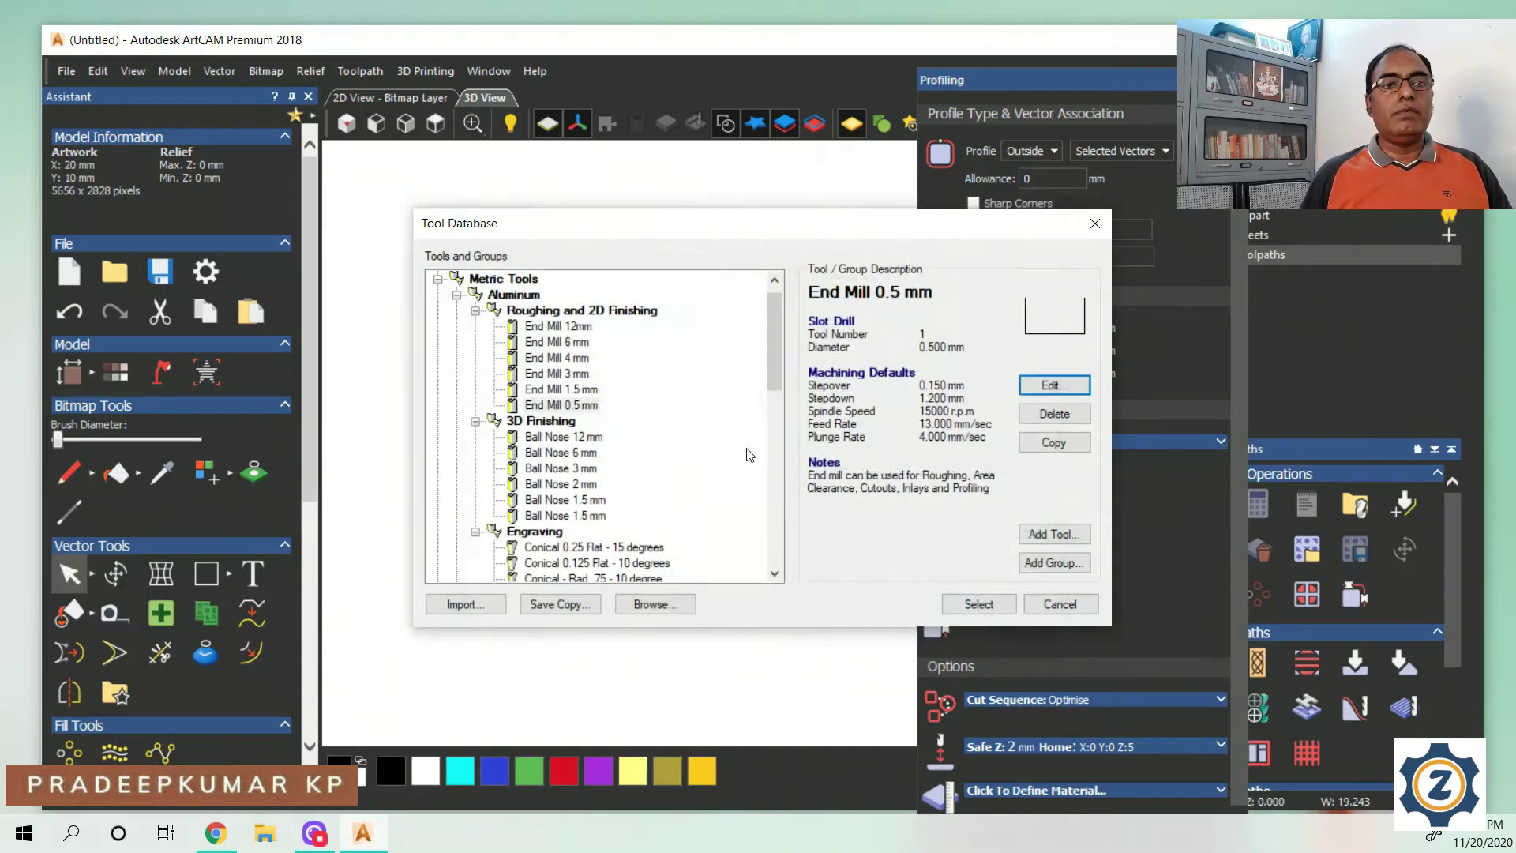
Choose End Mill 0.5 mm from the database as the profiling tool
{"action": "left_click", "coordinate": [570, 406]}
{"action": "left_click", "coordinate": [979, 604]}
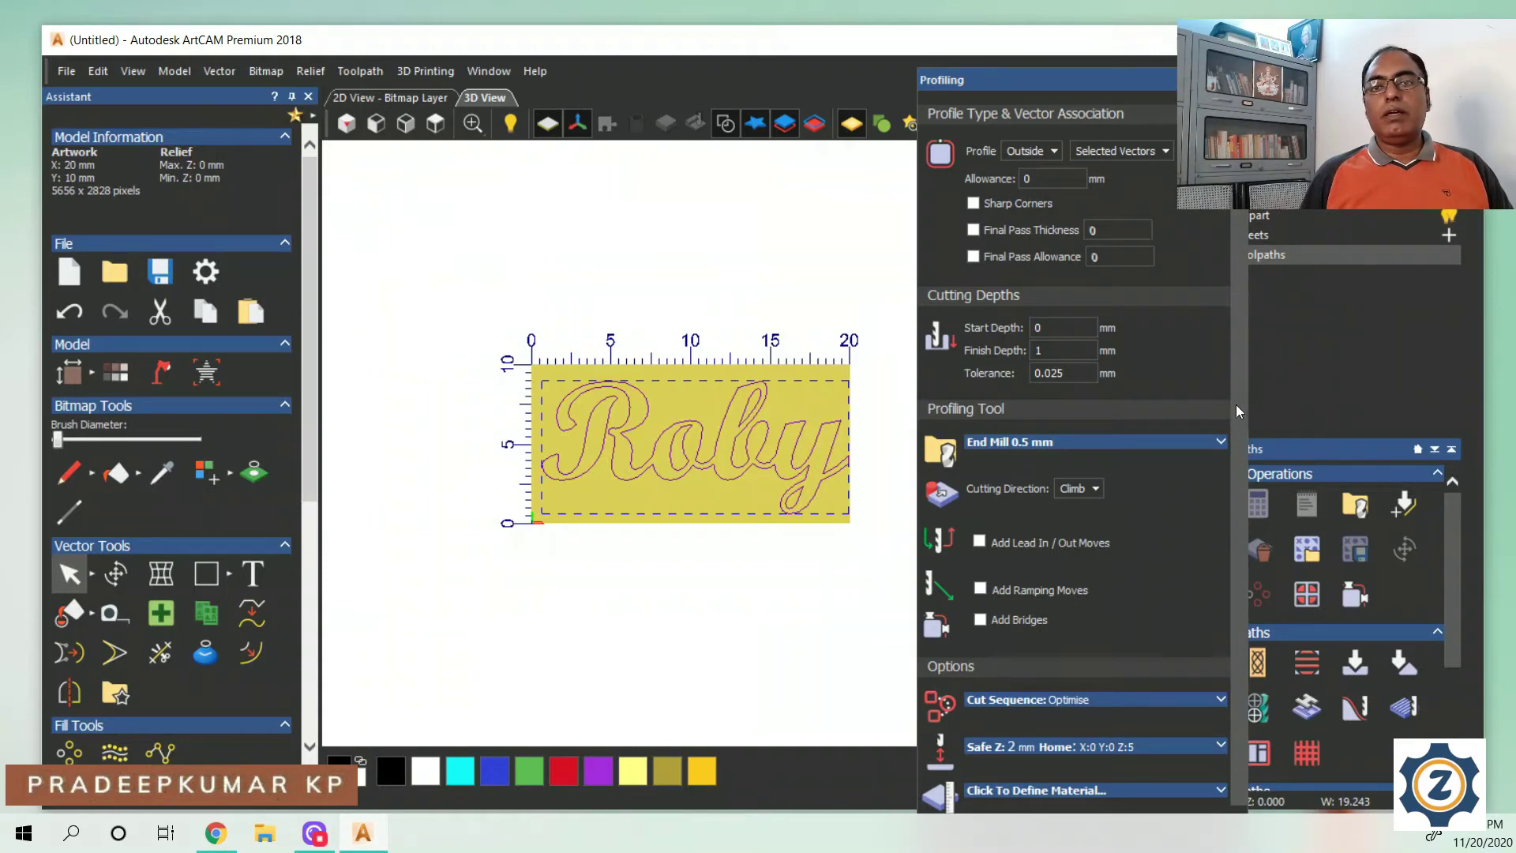
Define the material for the profile toolpath with a thickness of 2 mm
{"action": "scroll", "coordinate": [1139, 518], "scroll_direction": "down", "scroll_amount": 2}
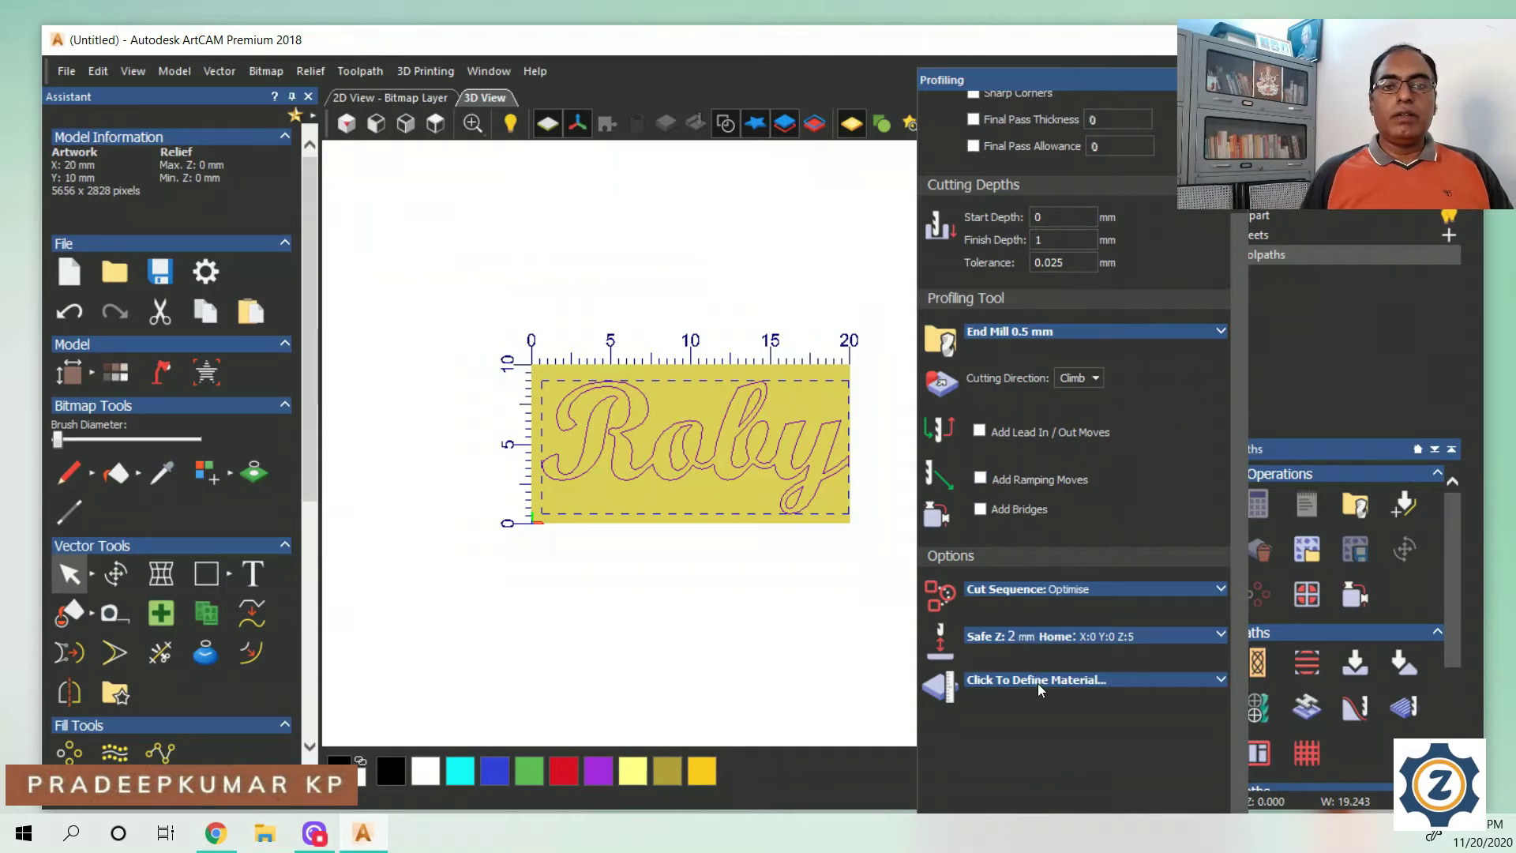
{"action": "left_click", "coordinate": [1074, 681]}
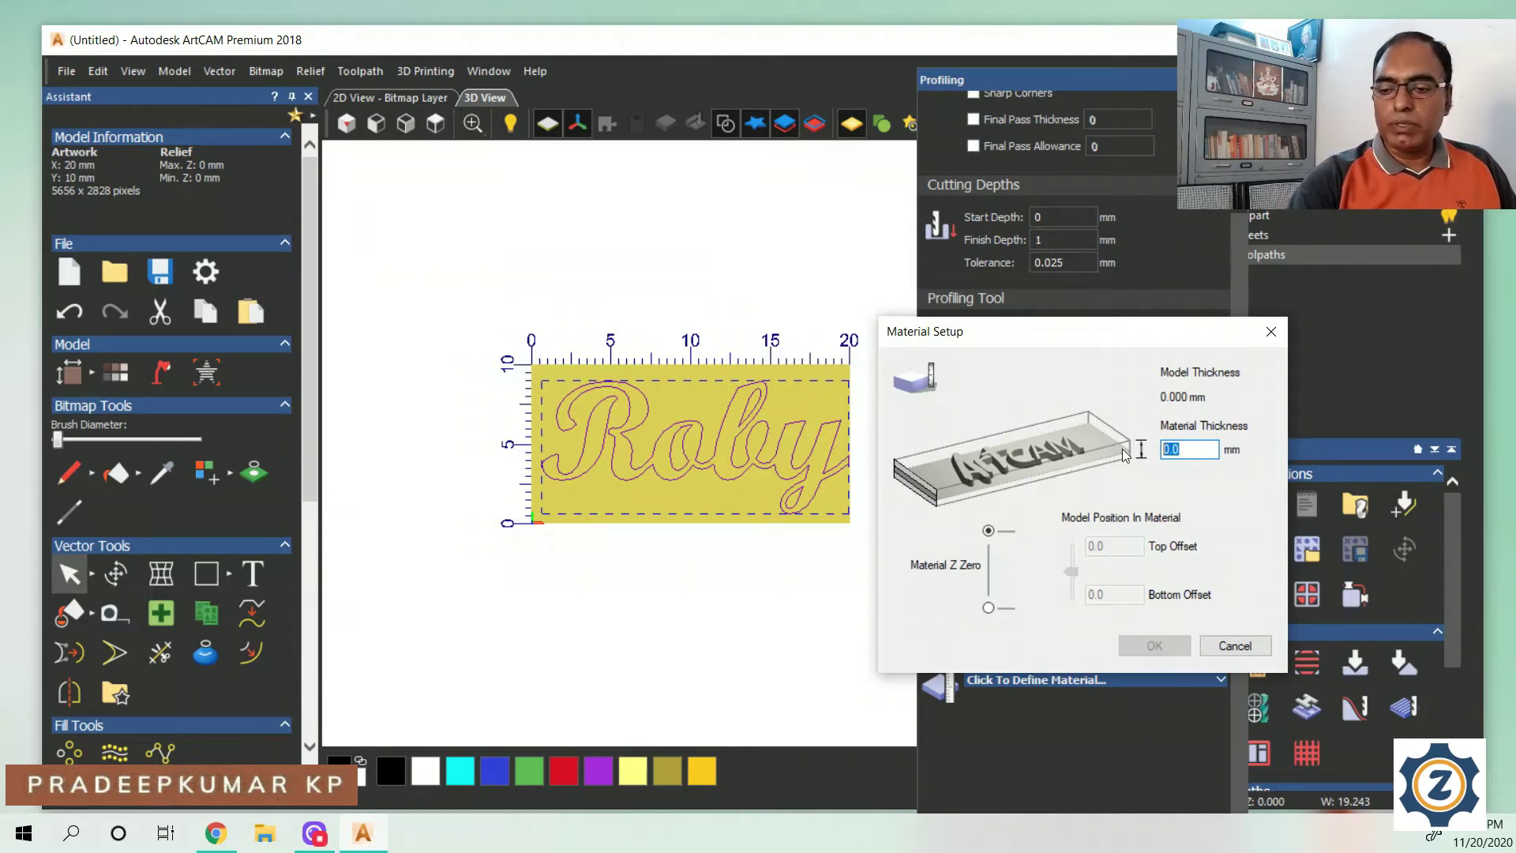
{"action": "type", "text": "2"}
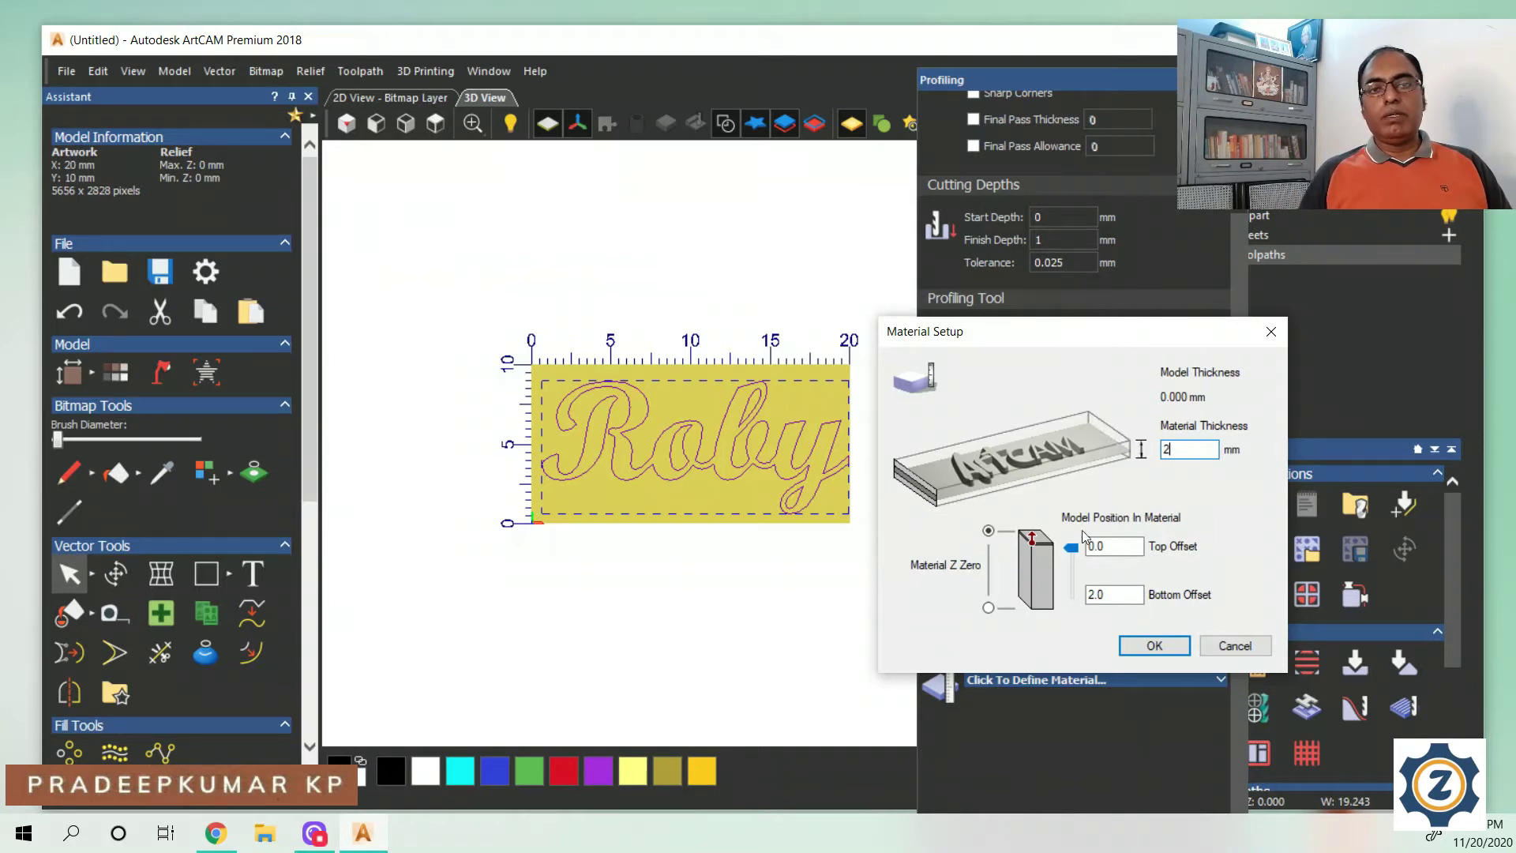
{"action": "left_click", "coordinate": [1155, 646]}
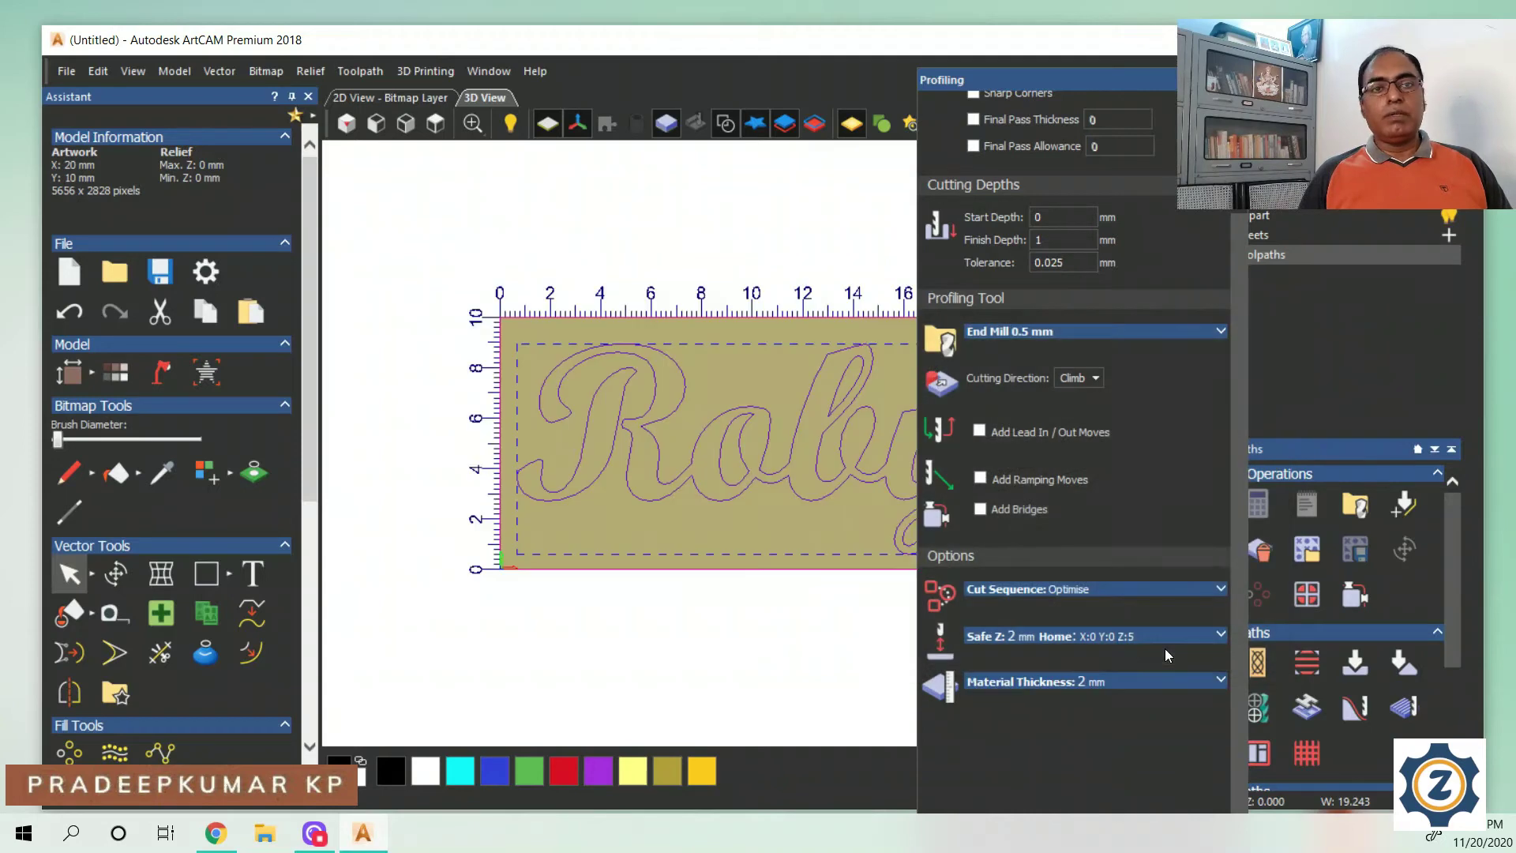
Expand the material thickness details to check the block's Z top, Z bottom and origin
{"action": "left_click", "coordinate": [1120, 684]}
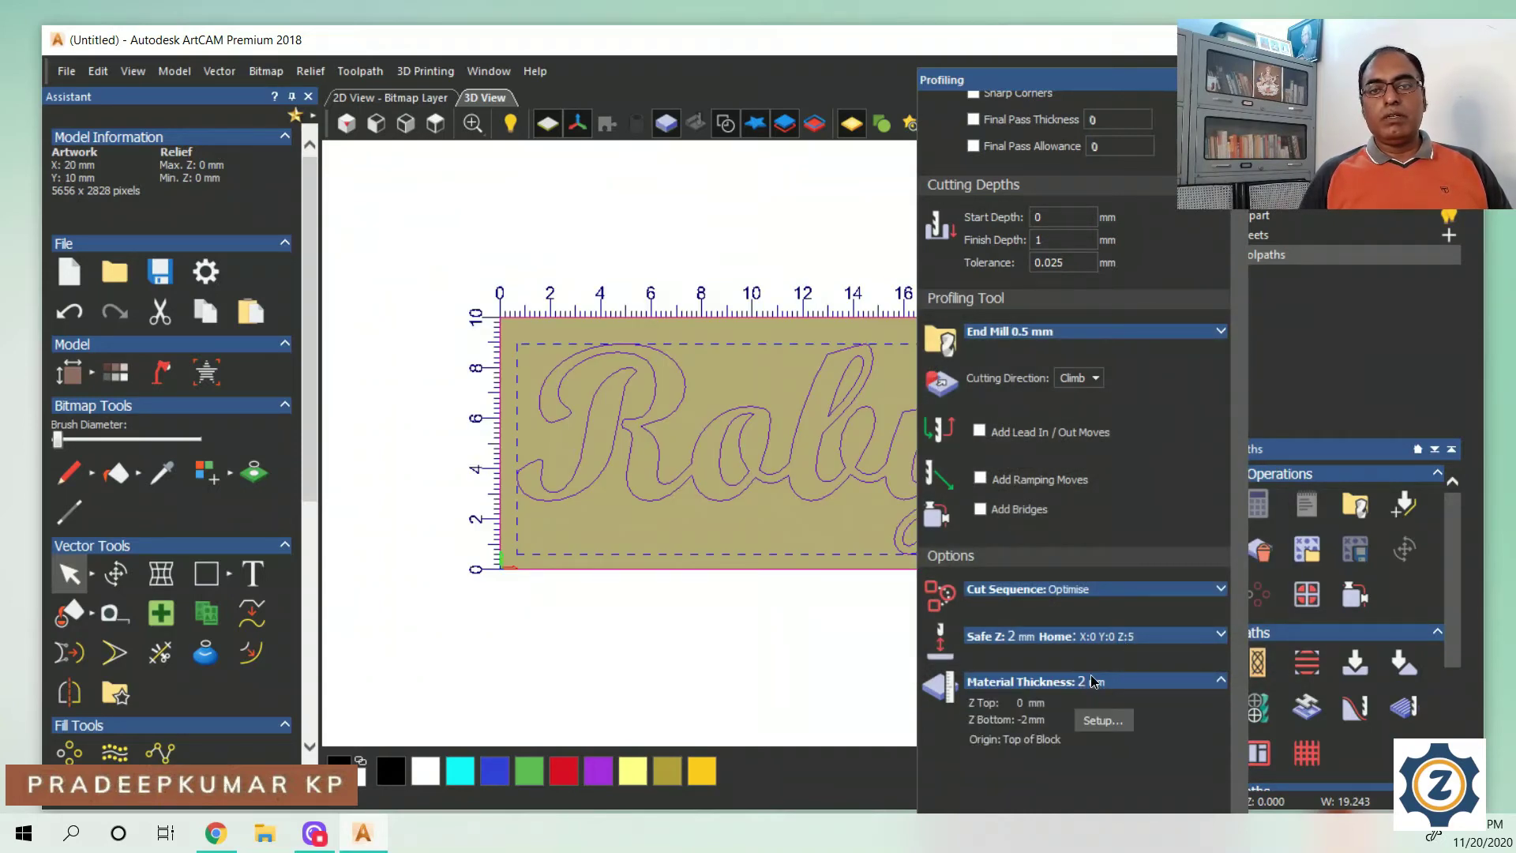
{"action": "left_click", "coordinate": [1035, 681]}
{"action": "left_click", "coordinate": [978, 681]}
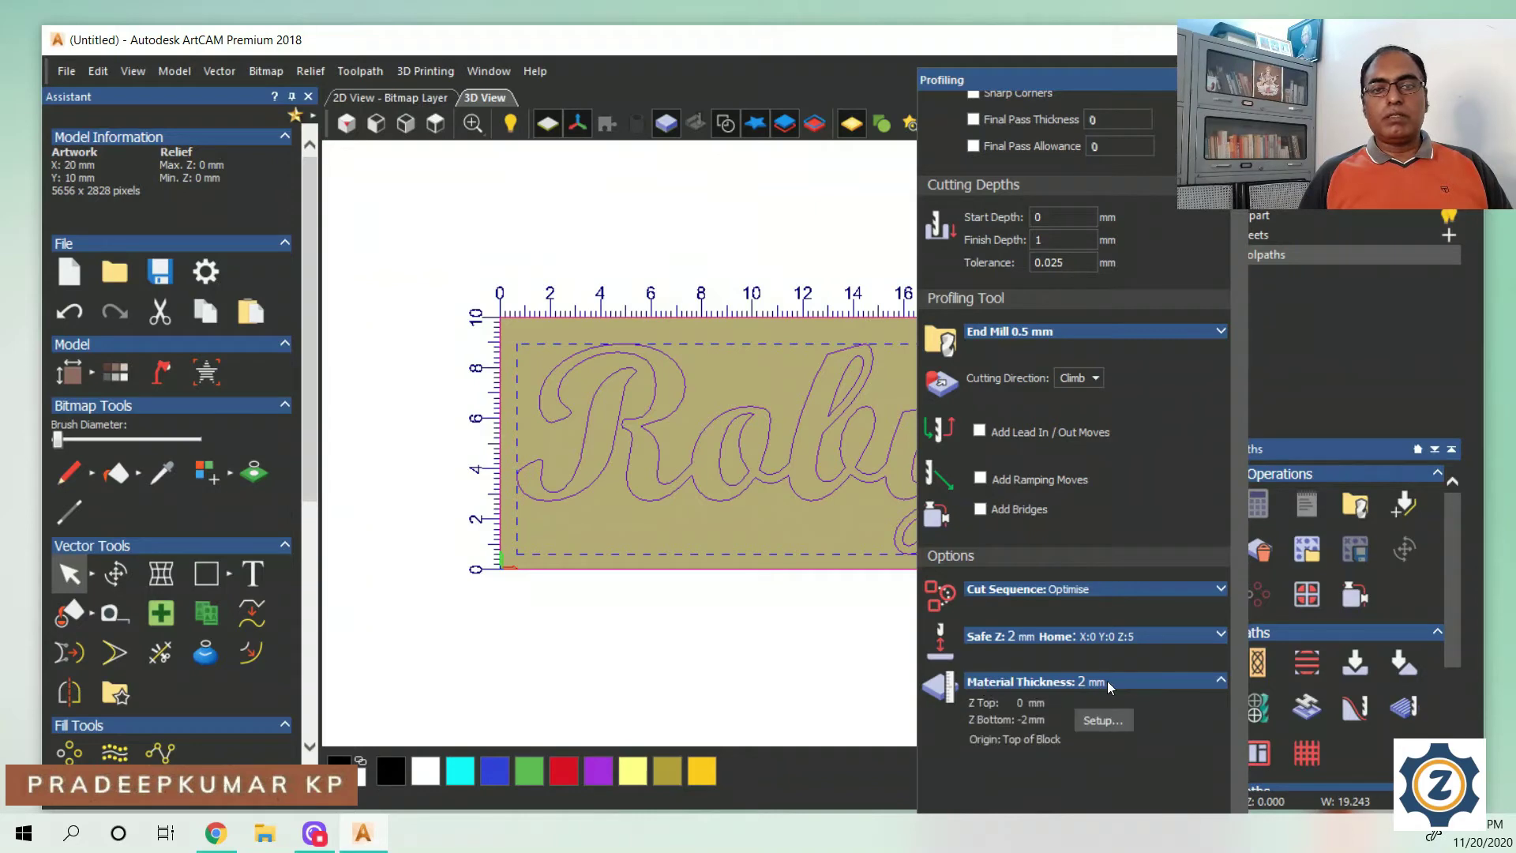
Check the material's Z zero position and the model's top and bottom offsets in the material setup
{"action": "left_click", "coordinate": [1110, 720]}
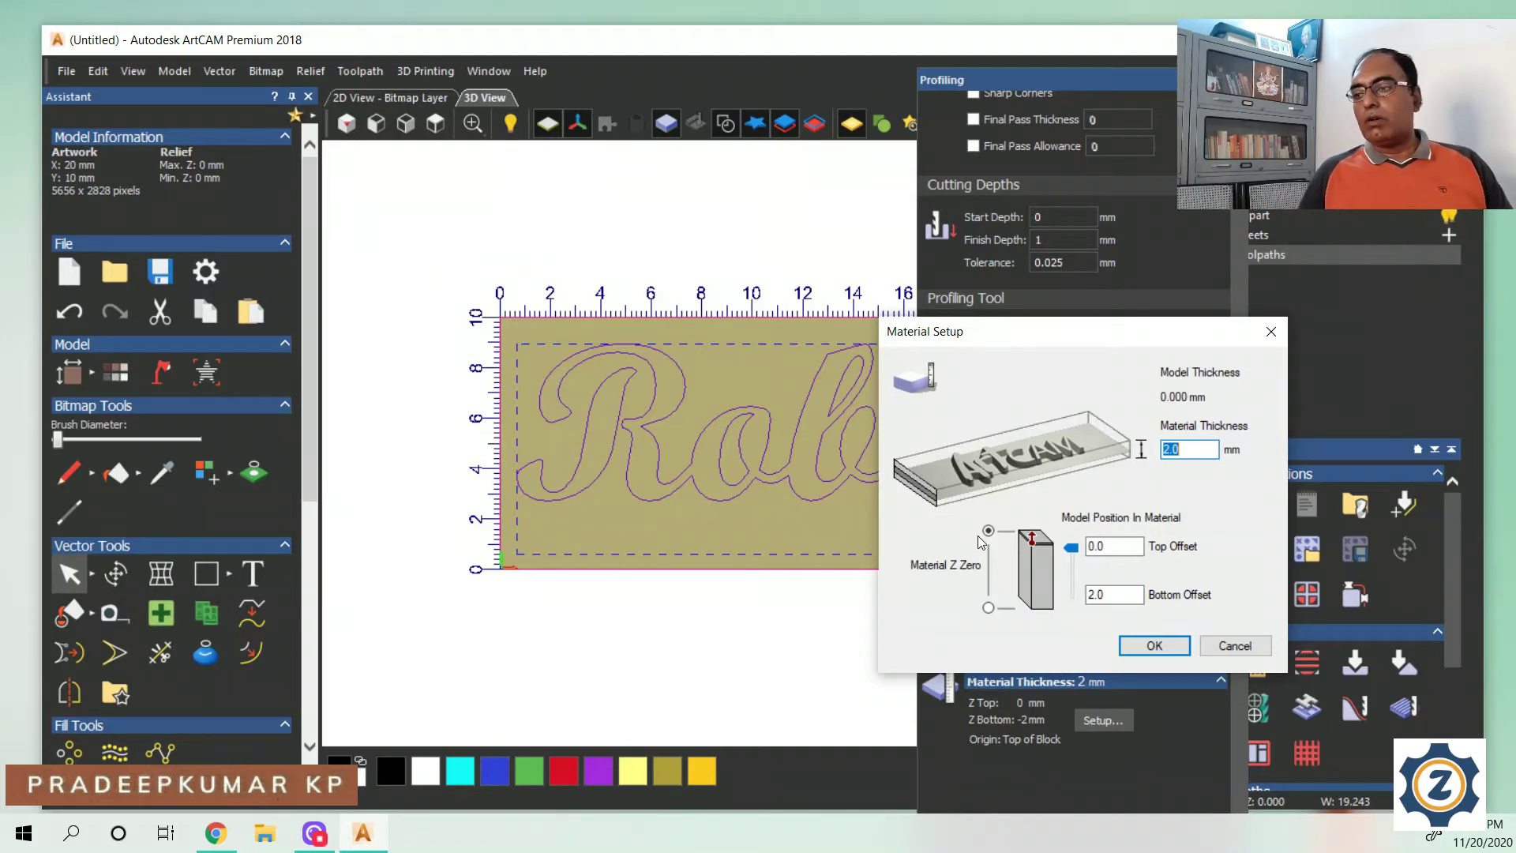
{"action": "left_click", "coordinate": [1072, 548]}
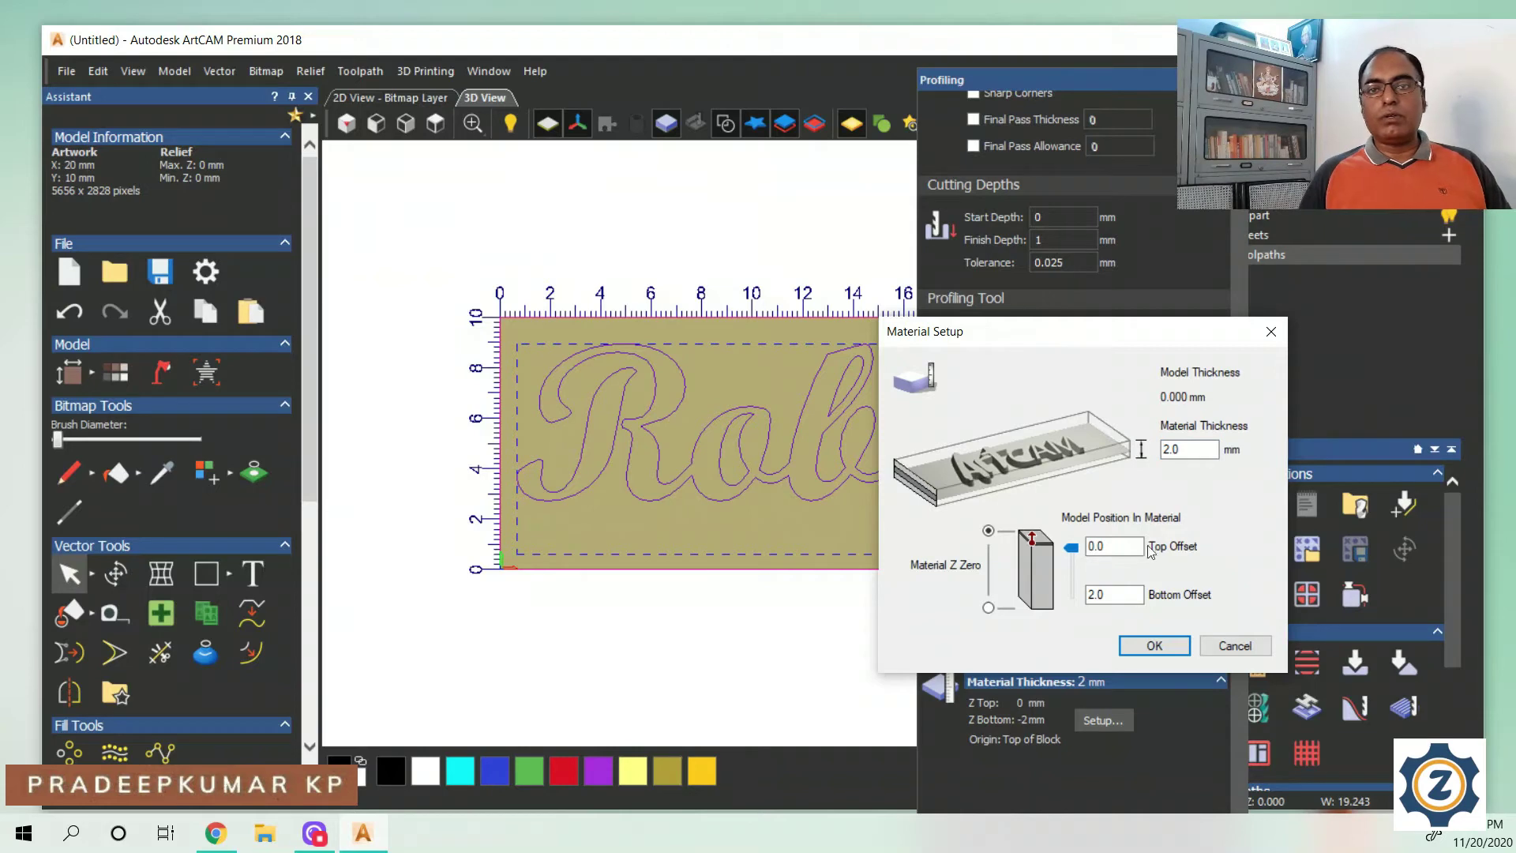
{"action": "left_click", "coordinate": [1155, 646]}
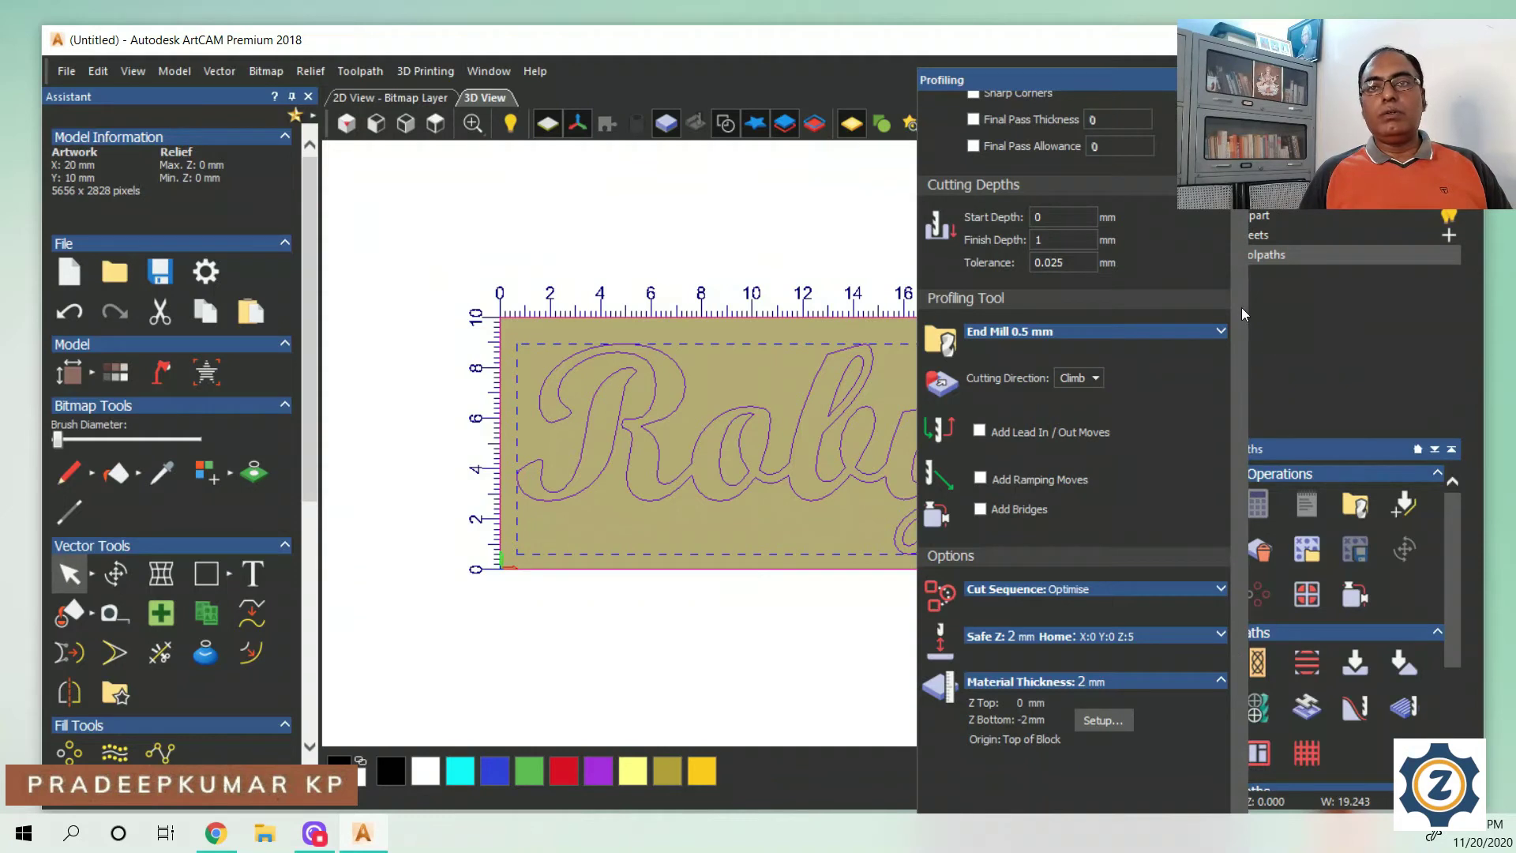
Review the profiling settings from profile type and cutting depths through to material thickness and toolpath name
{"action": "left_click_drag", "start_coordinate": [1242, 306], "coordinate": [1243, 435]}
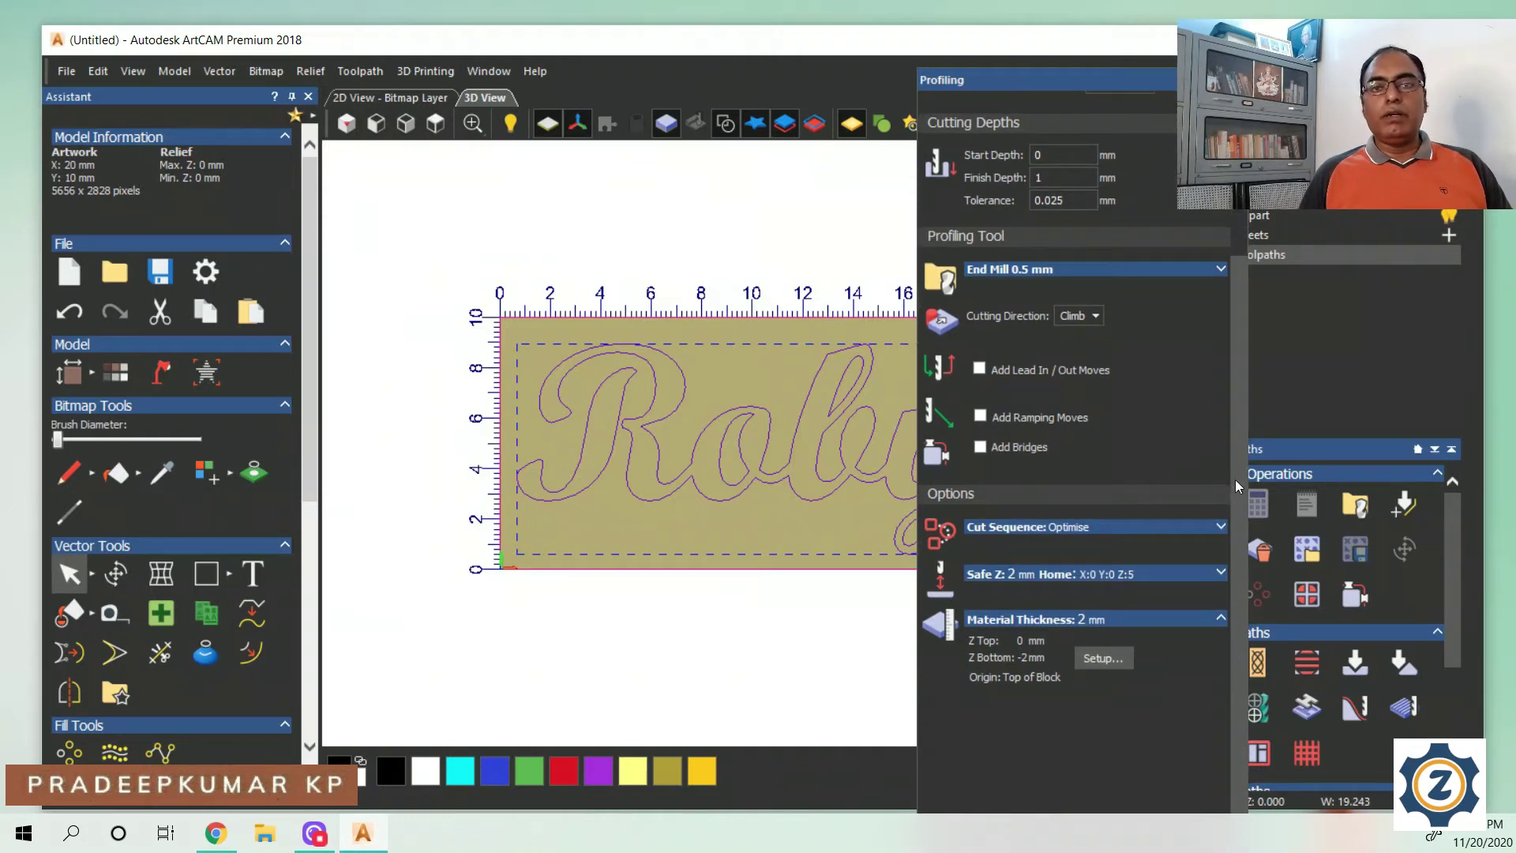
{"action": "left_click_drag", "start_coordinate": [1239, 477], "coordinate": [1241, 396]}
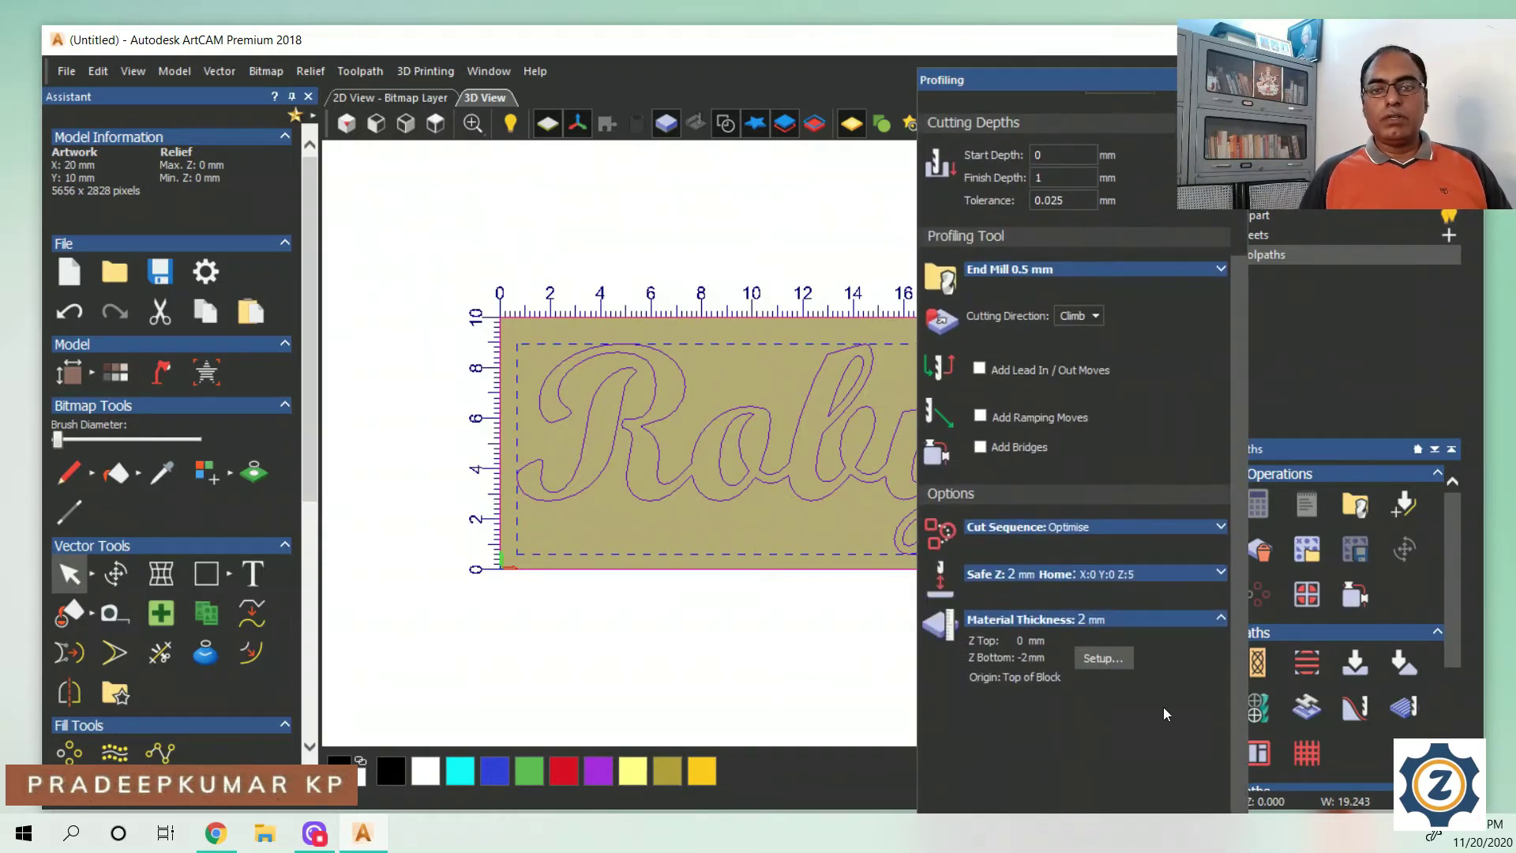
{"action": "left_click_drag", "start_coordinate": [1085, 72], "coordinate": [1066, 0]}
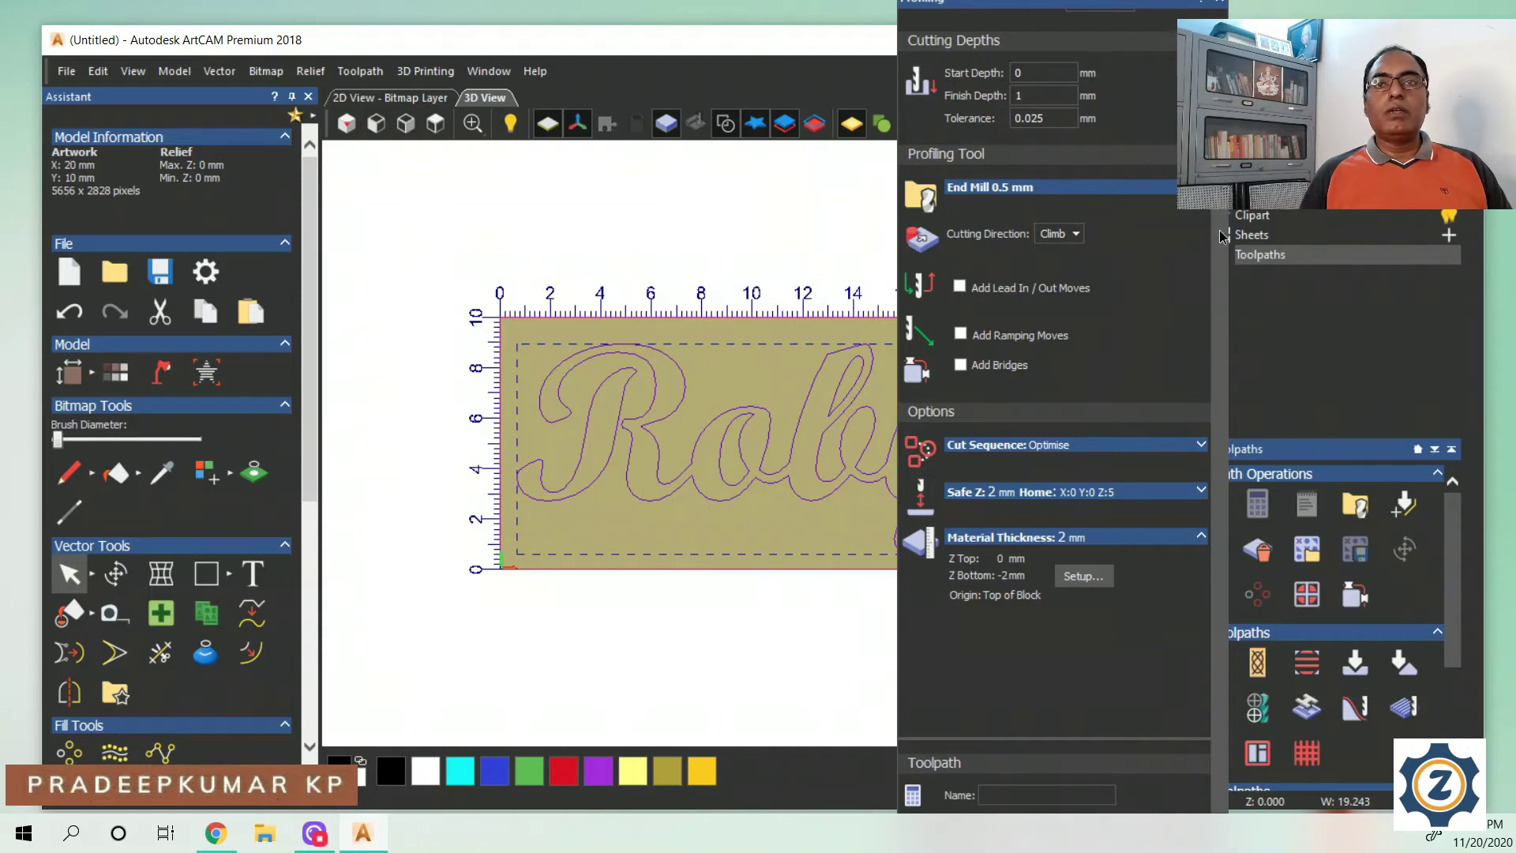
{"action": "left_click_drag", "start_coordinate": [1223, 231], "coordinate": [1243, 320]}
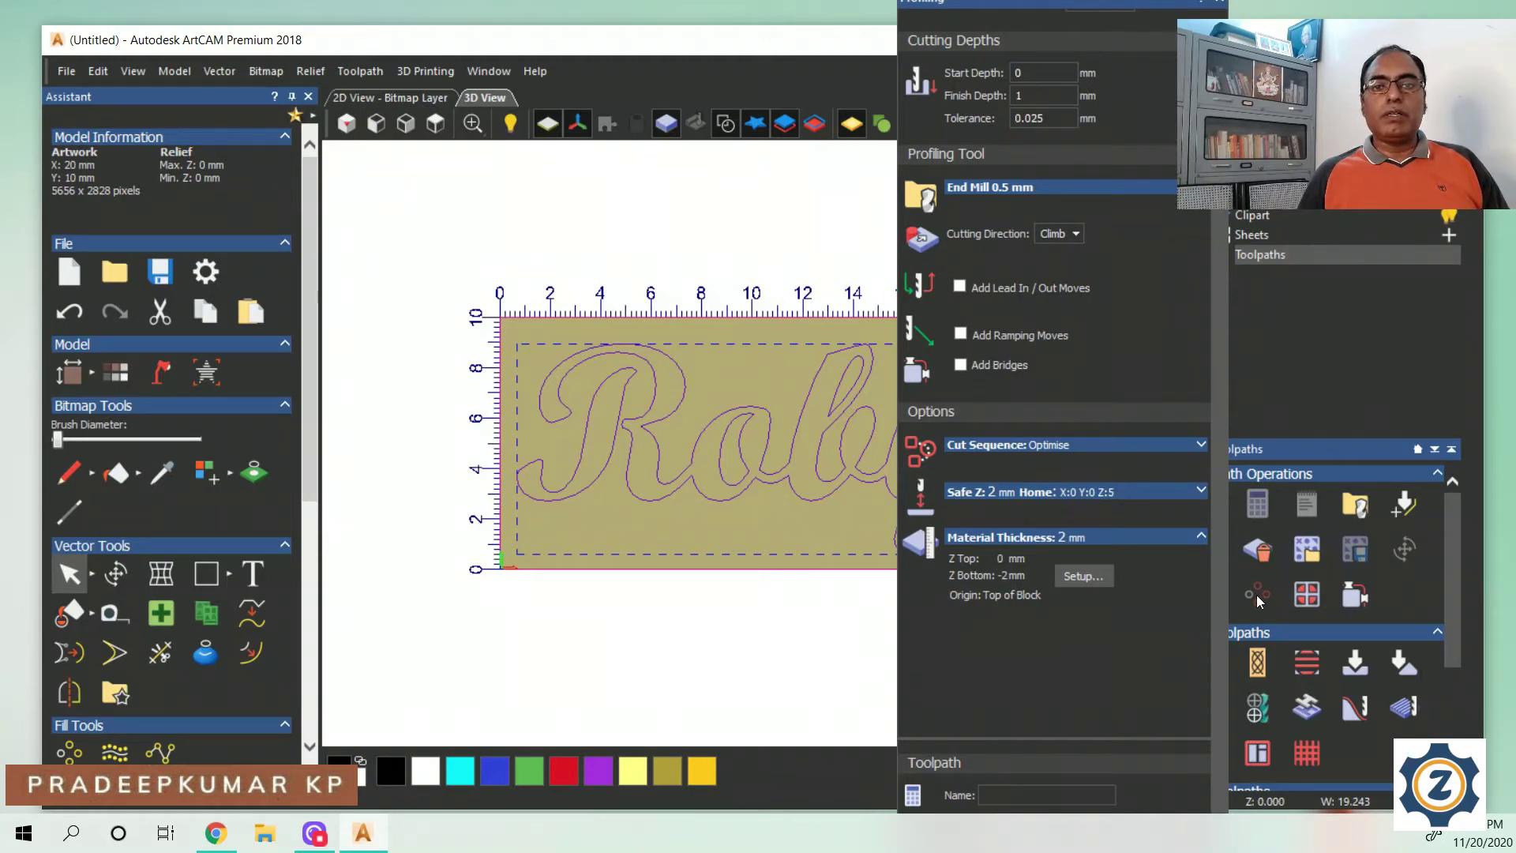
{"action": "left_click_drag", "start_coordinate": [1222, 604], "coordinate": [1215, 510]}
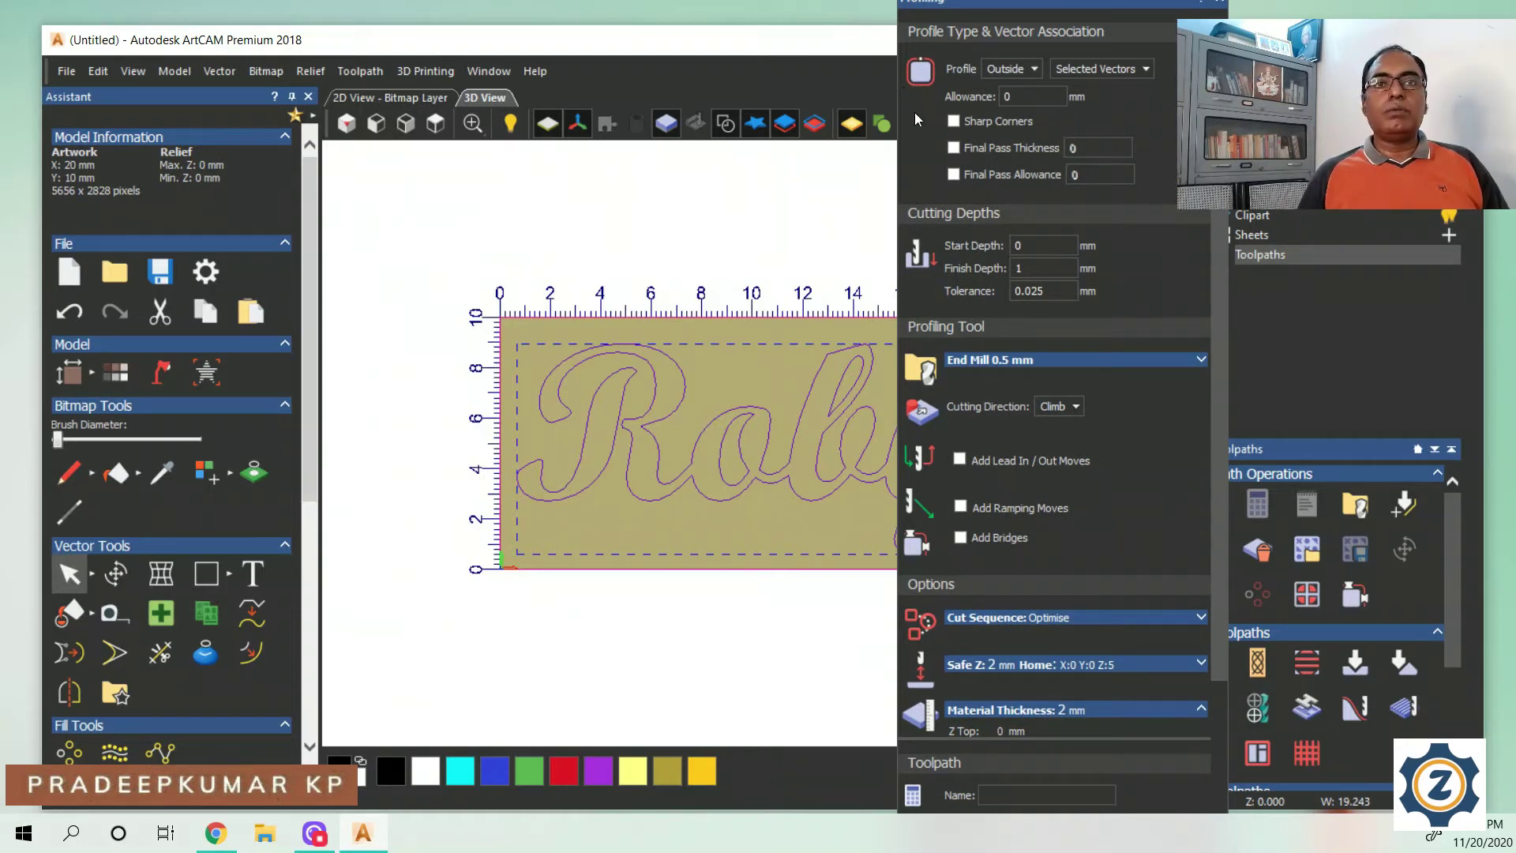
{"action": "scroll", "coordinate": [1217, 215], "scroll_direction": "down", "scroll_amount": 3}
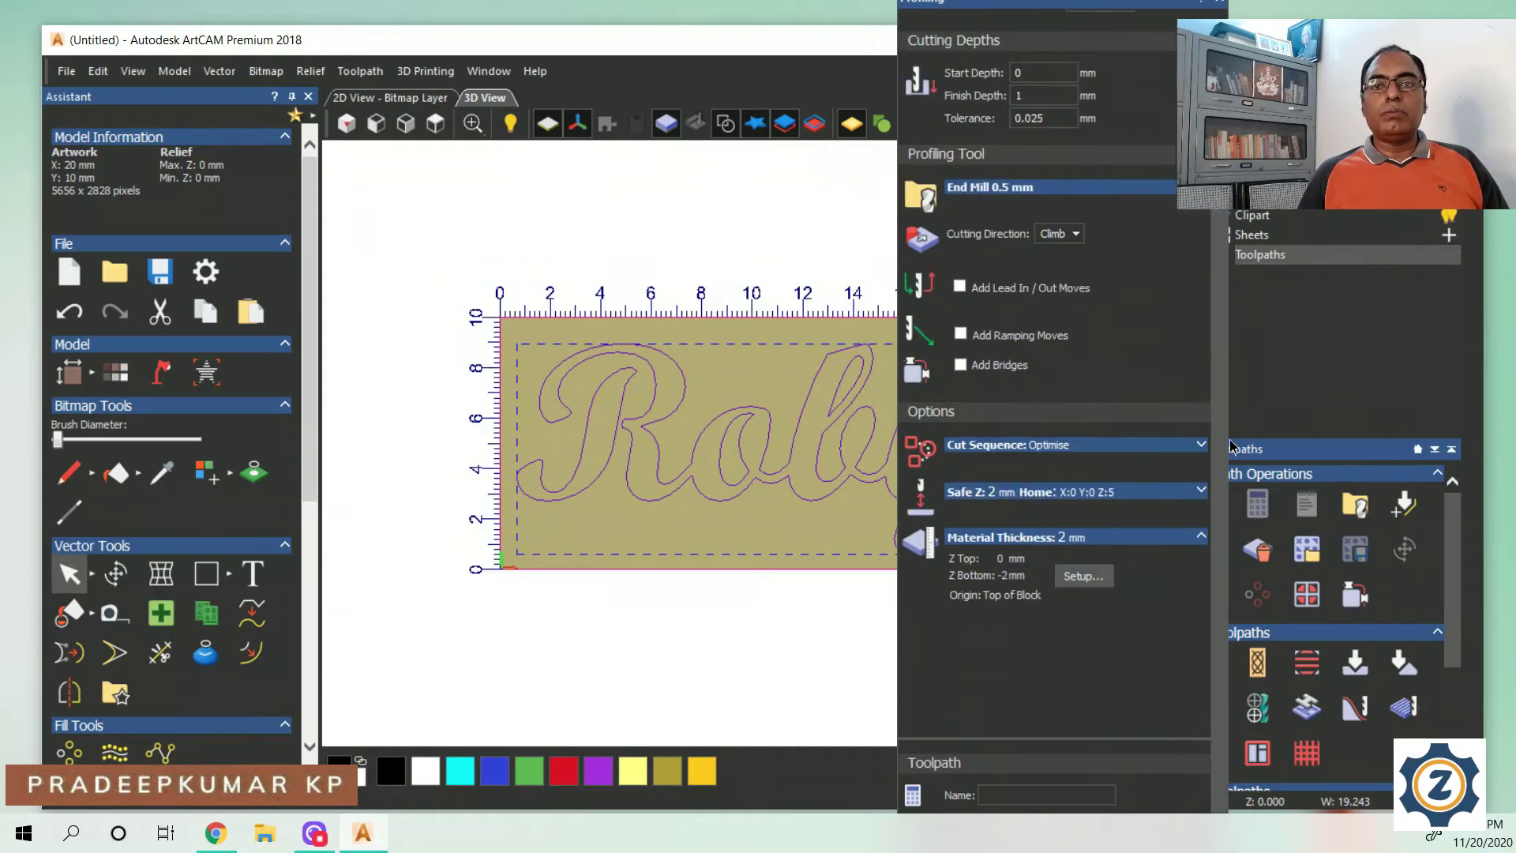
{"action": "left_click", "coordinate": [1032, 797]}
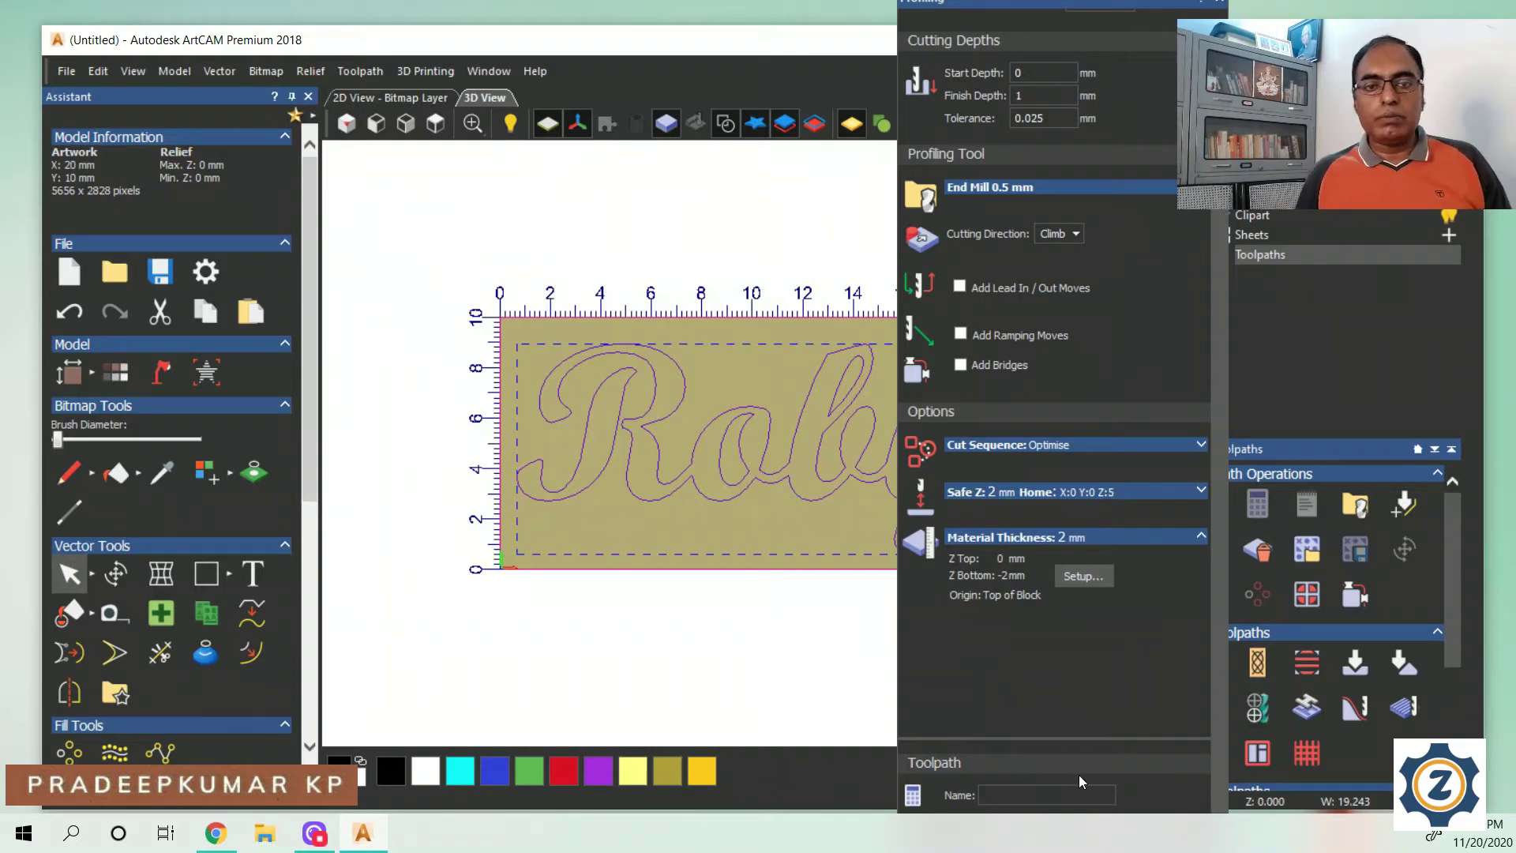
{"action": "scroll", "coordinate": [1052, 737], "scroll_direction": "up", "scroll_amount": 2}
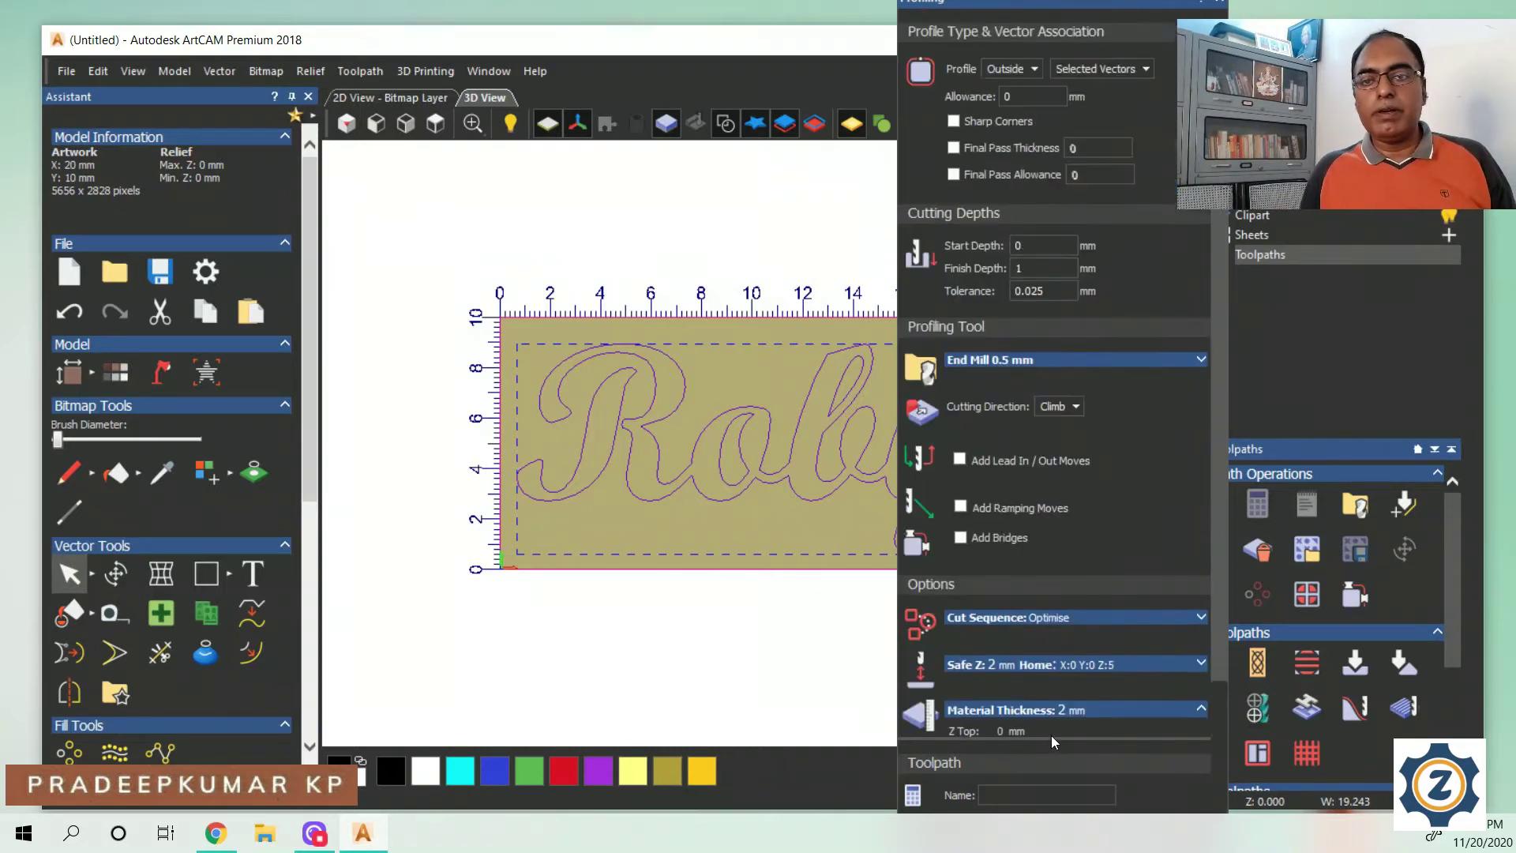
{"action": "scroll", "coordinate": [1052, 737], "scroll_direction": "down", "scroll_amount": 2}
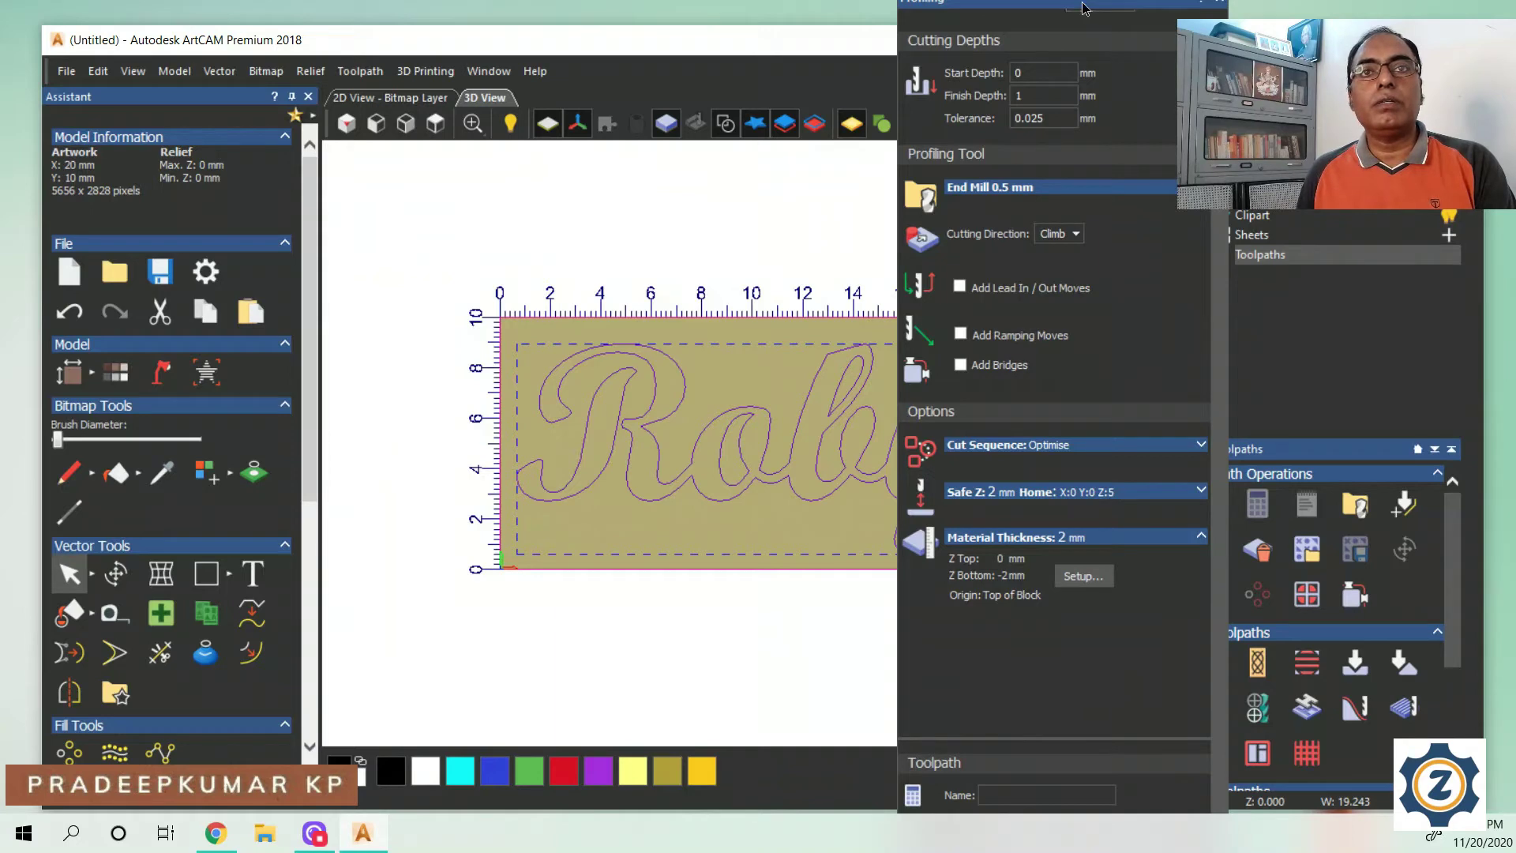
Name the profile toolpath DD, calculate it, and close the profiling settings
{"action": "left_click_drag", "start_coordinate": [1037, 6], "coordinate": [812, 80]}
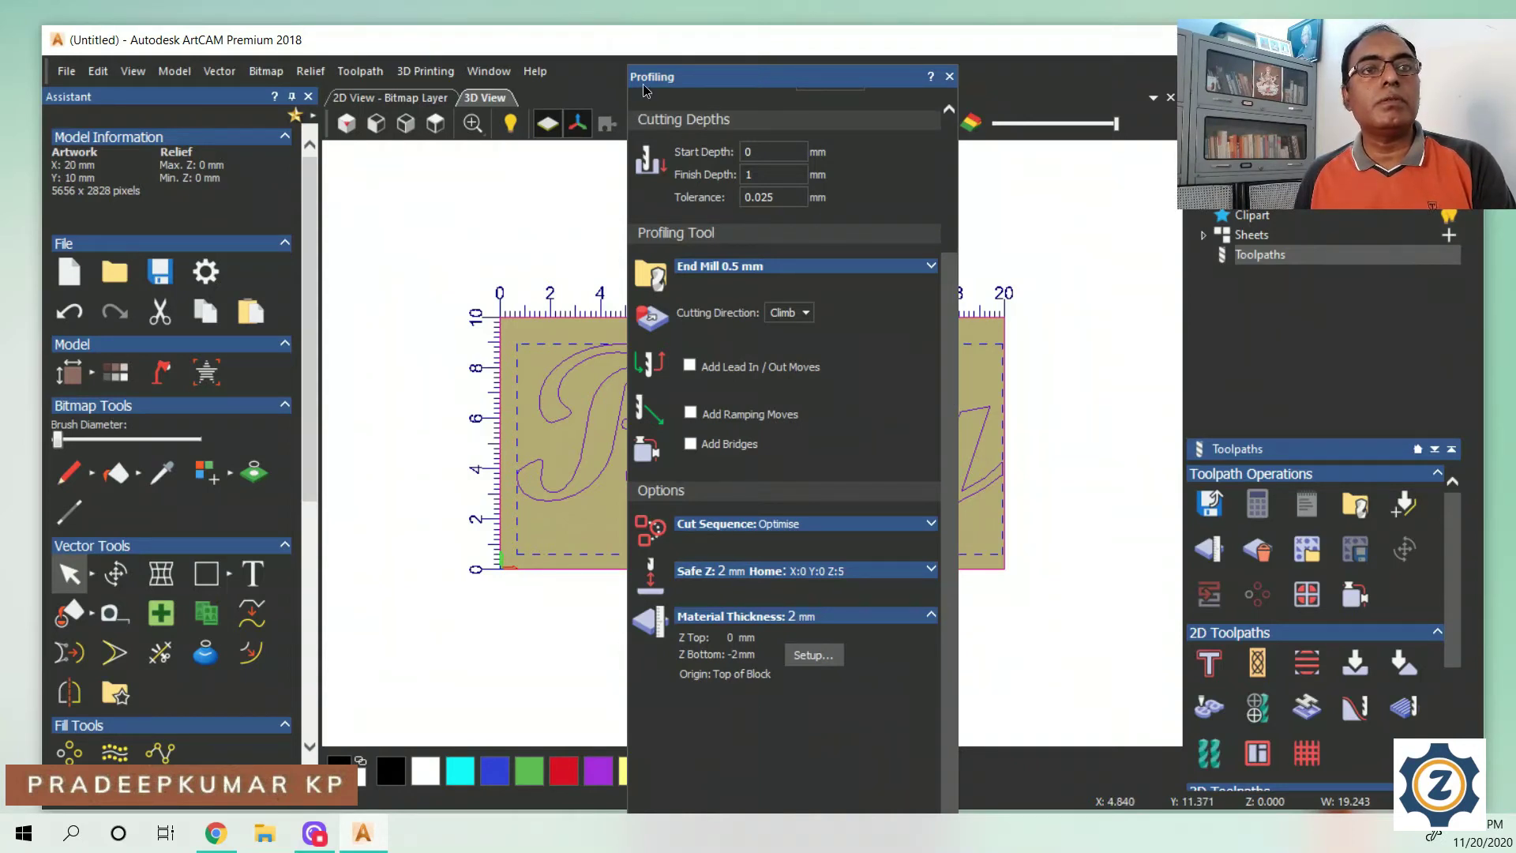
{"action": "left_click_drag", "start_coordinate": [646, 79], "coordinate": [539, 0]}
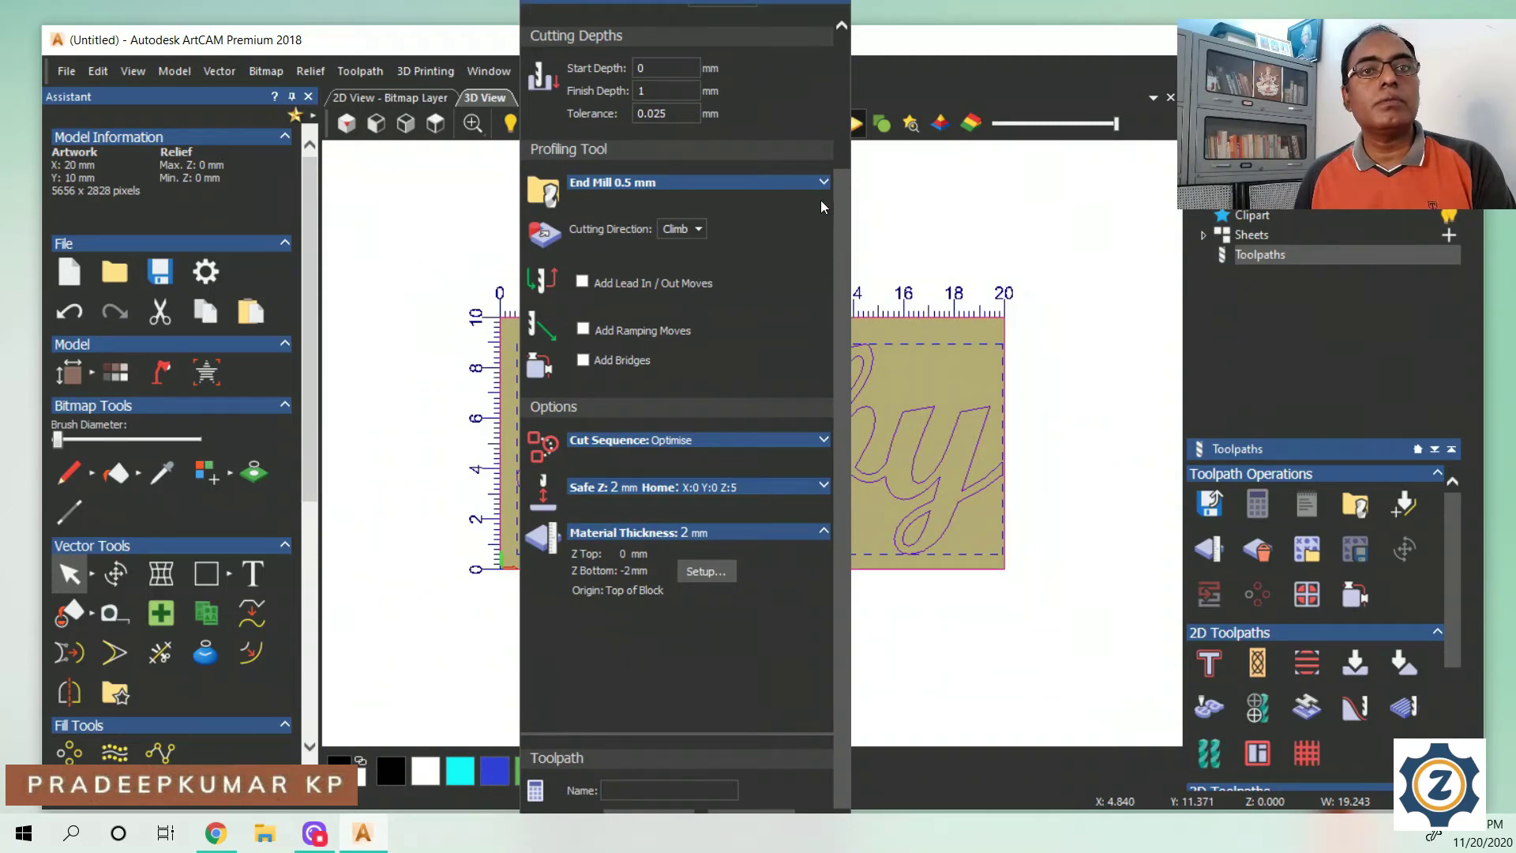
{"action": "left_click", "coordinate": [680, 791]}
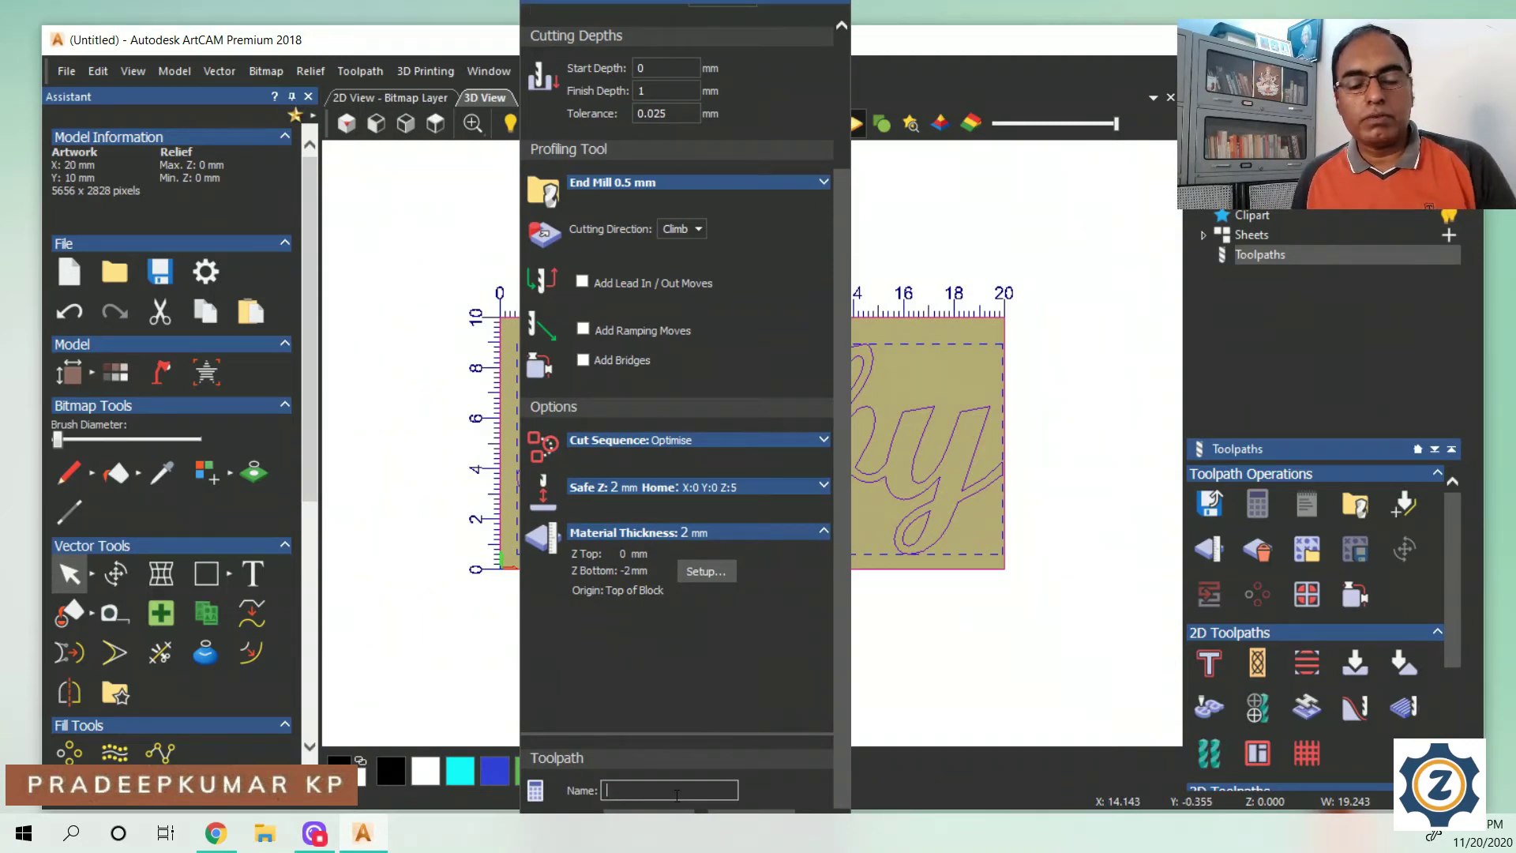
{"action": "type", "text": "DD"}
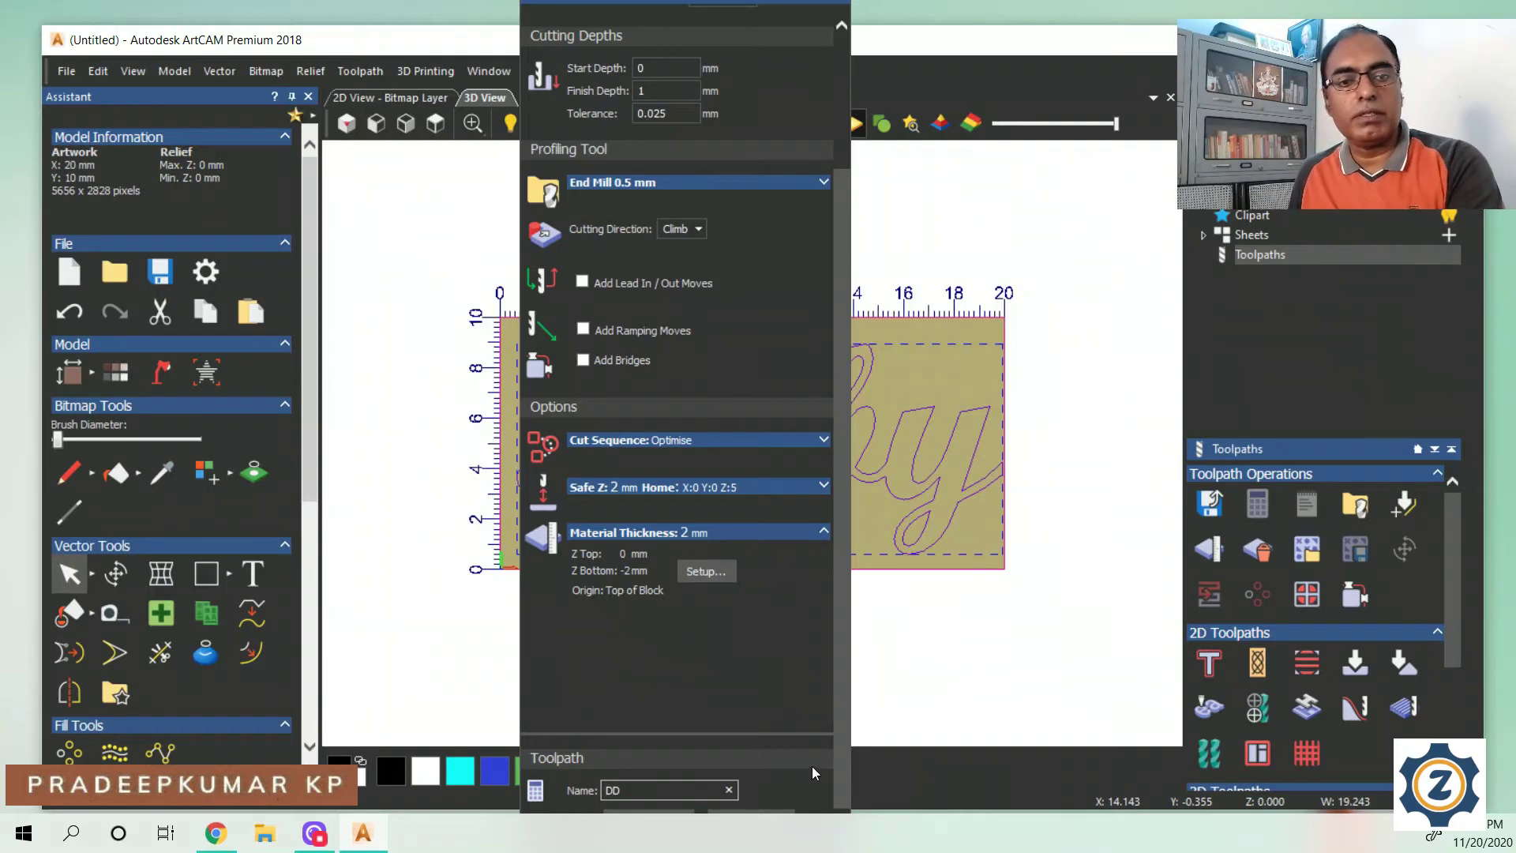
{"action": "left_click", "coordinate": [747, 812]}
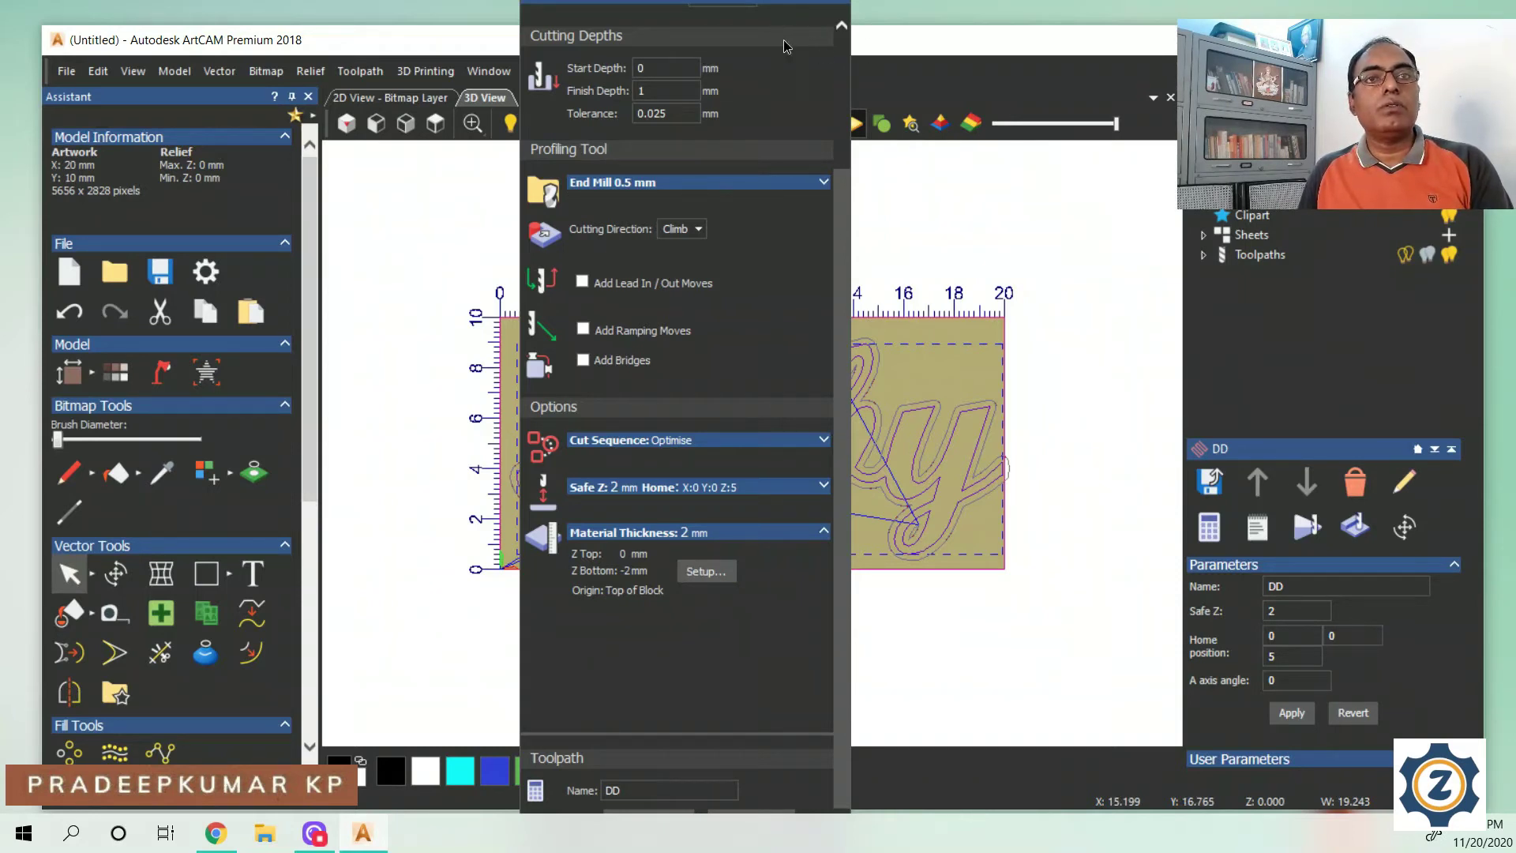
{"action": "left_click", "coordinate": [843, 3]}
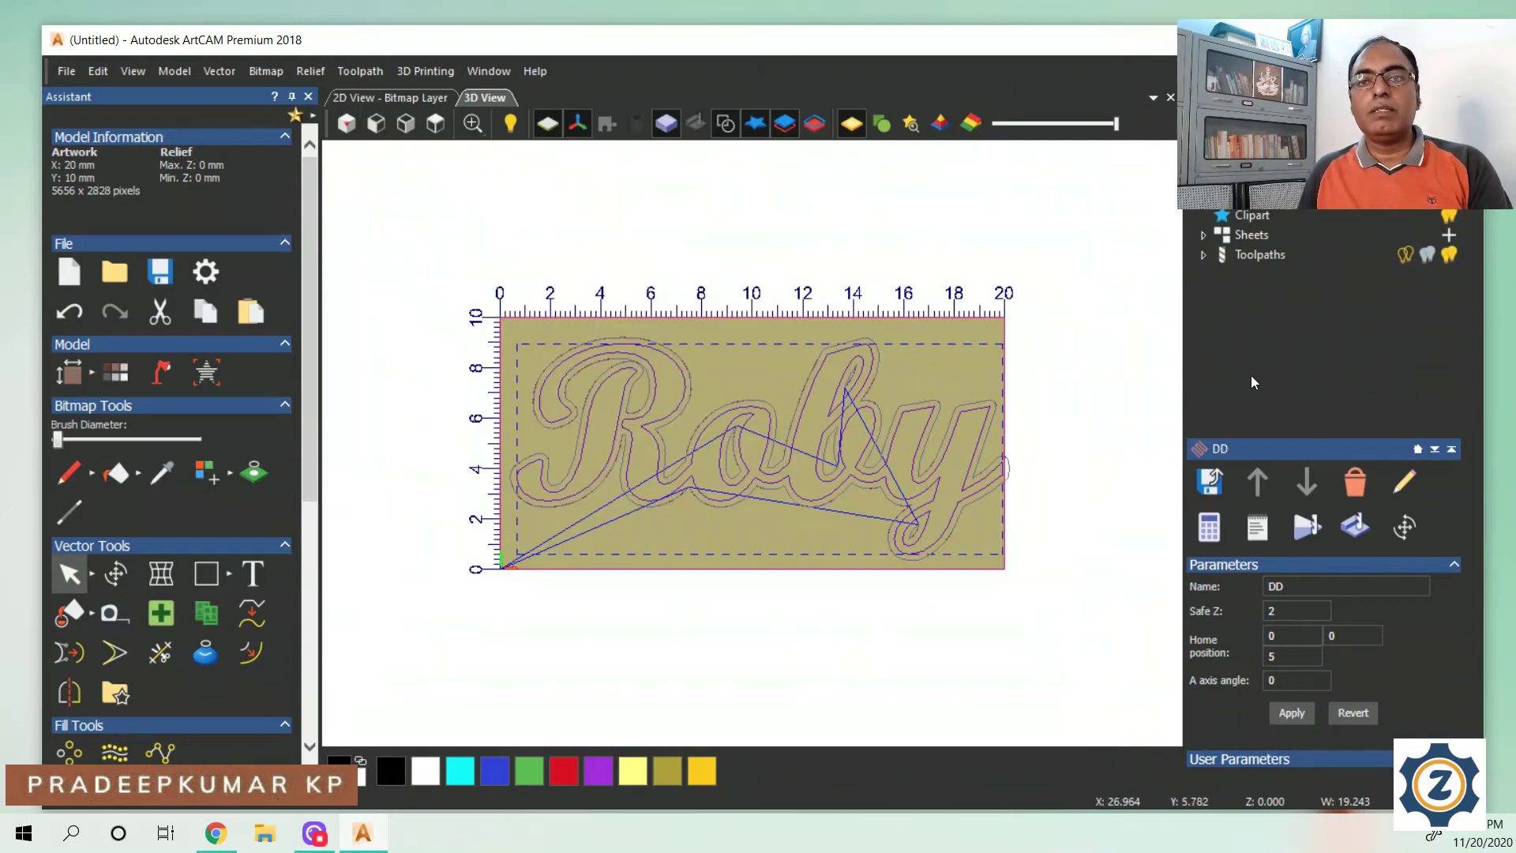
Simulate toolpath DD on the whole model at Fast relief resolution
{"action": "left_click", "coordinate": [1206, 255]}
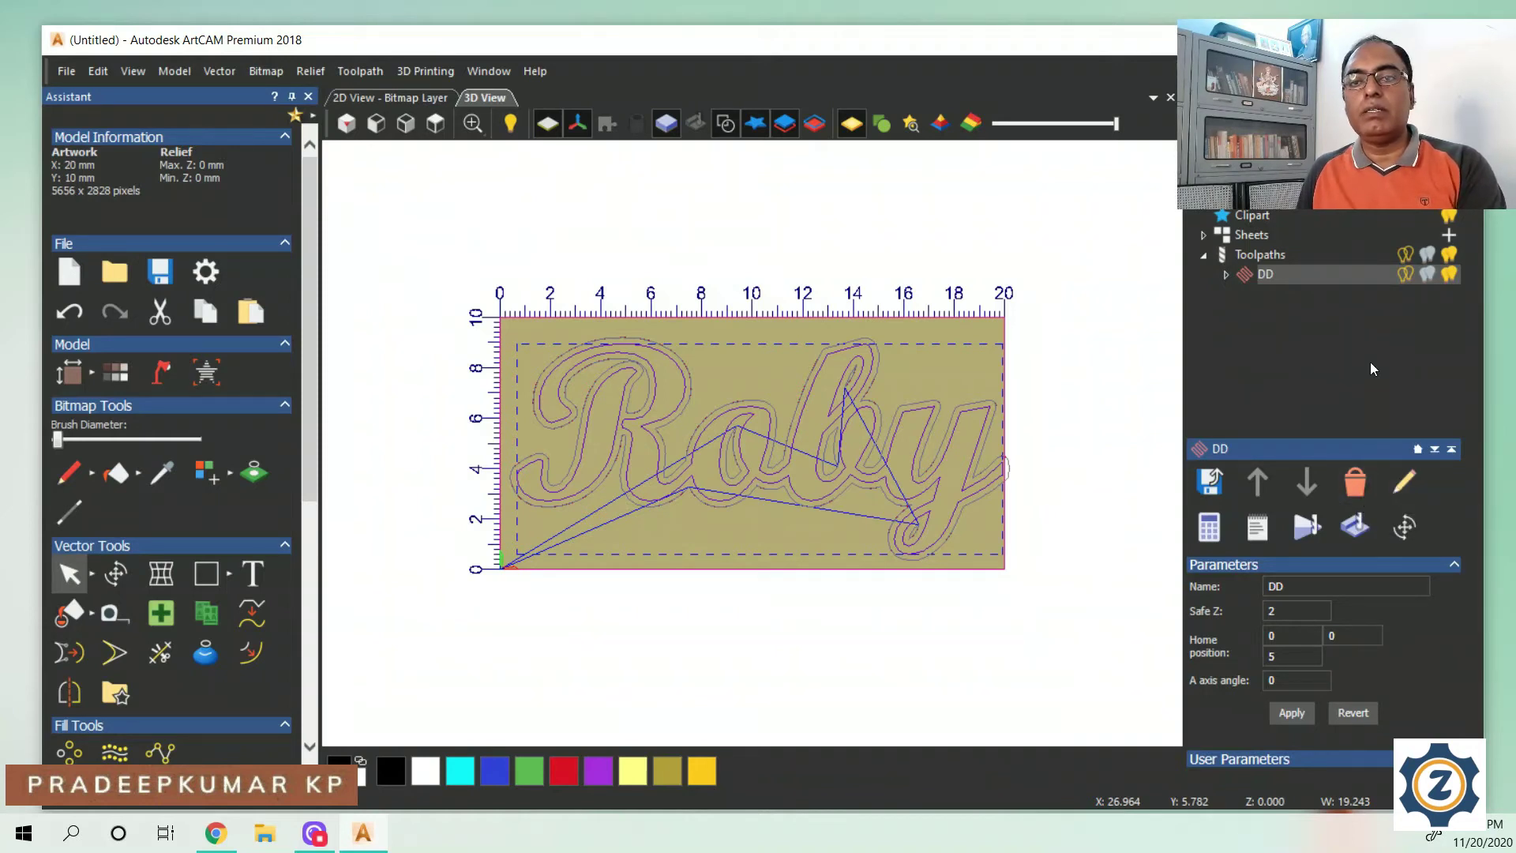
{"action": "left_click", "coordinate": [1352, 536]}
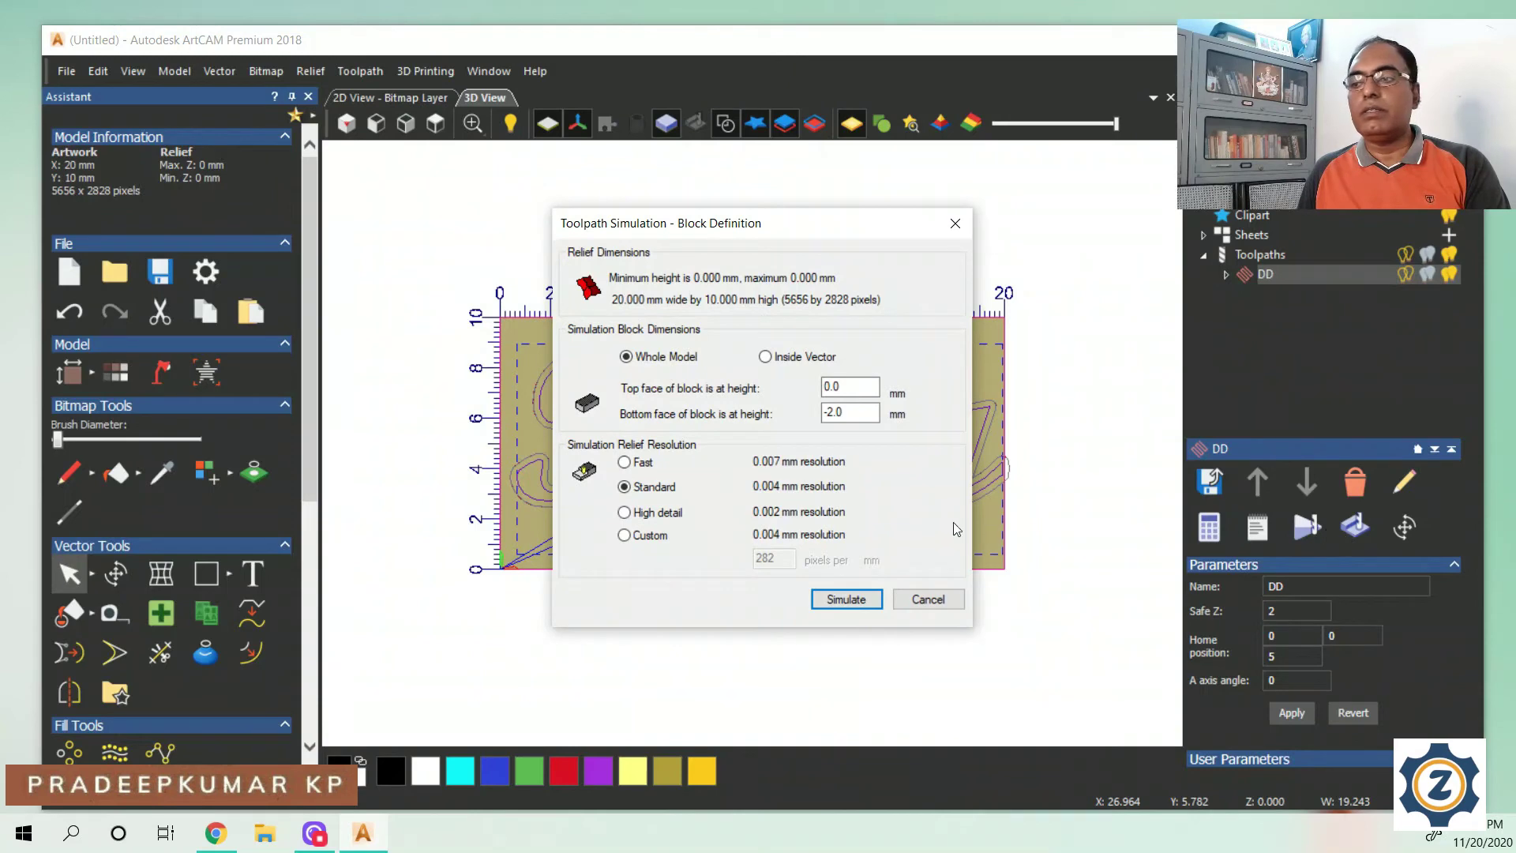
{"action": "left_click", "coordinate": [624, 463]}
{"action": "left_click", "coordinate": [840, 599]}
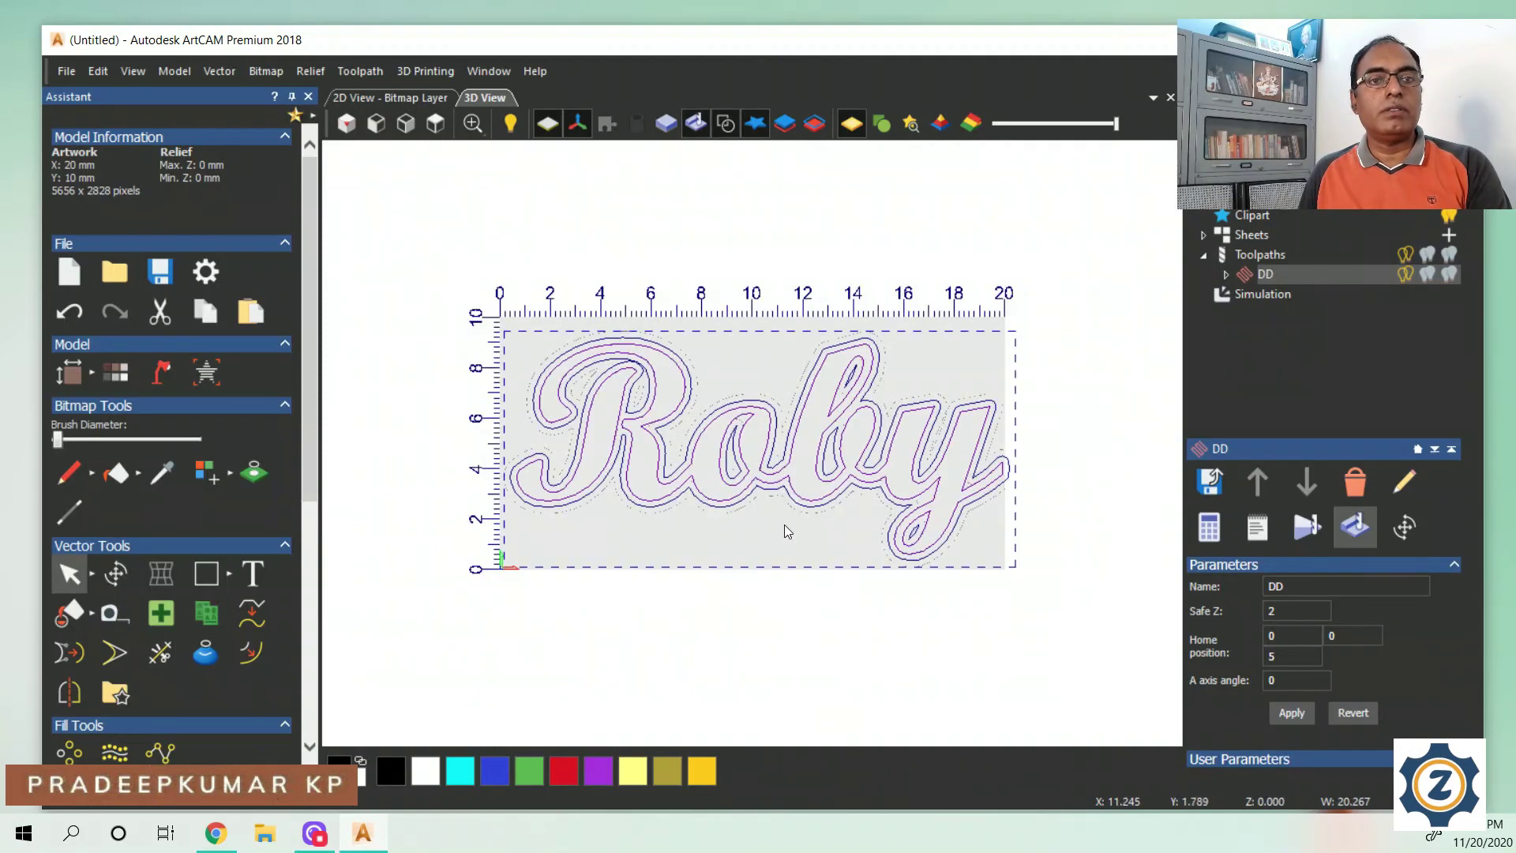
Examine the simulated cut around the Roby lettering in an isometric view, close up on the letter R
{"action": "scroll", "coordinate": [784, 524], "scroll_direction": "up", "scroll_amount": 2}
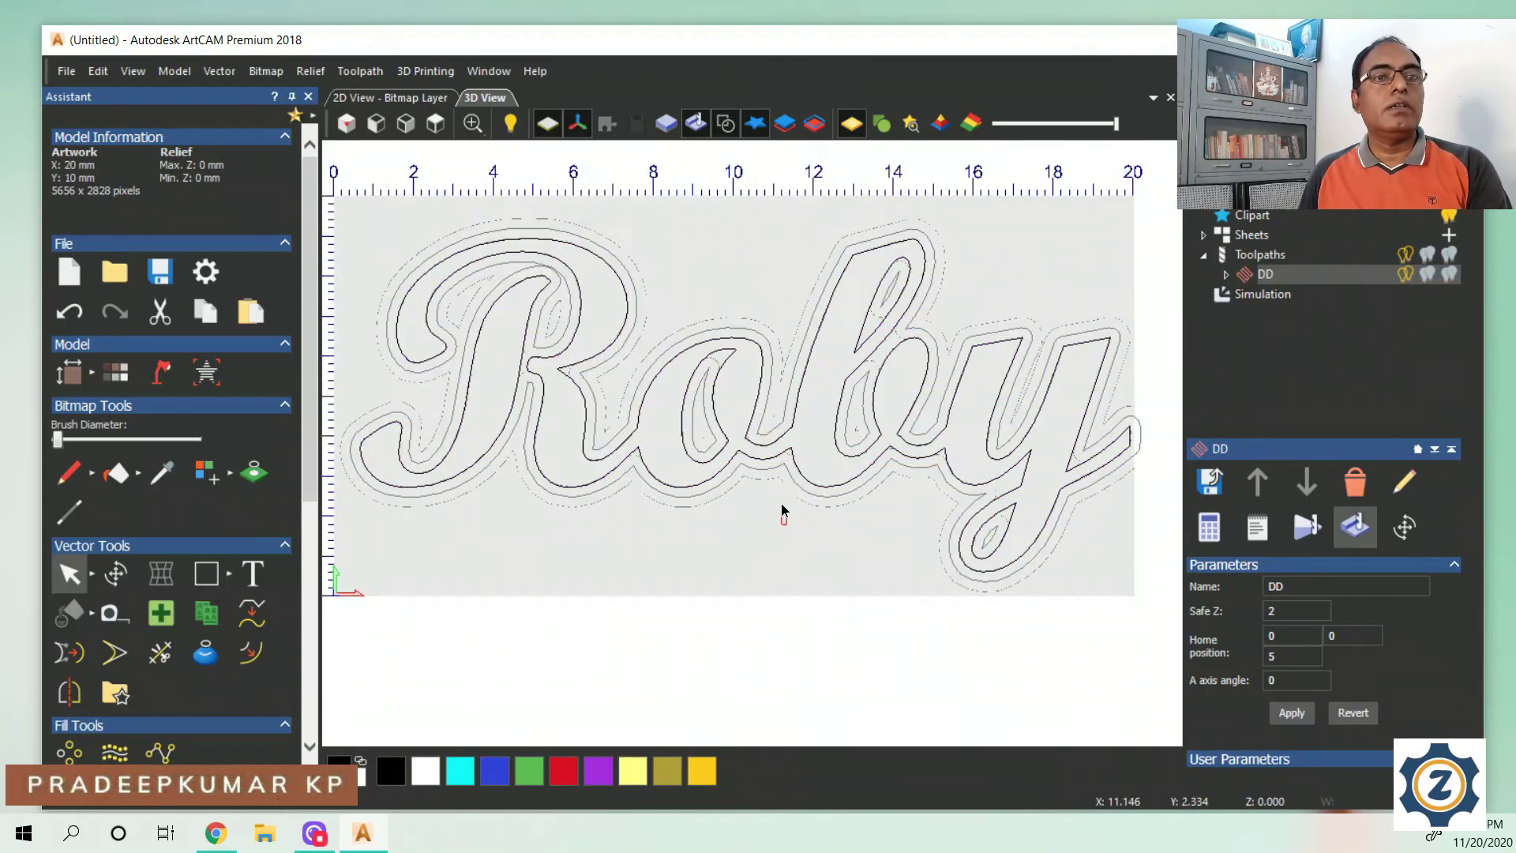
{"action": "left_click", "coordinate": [347, 123]}
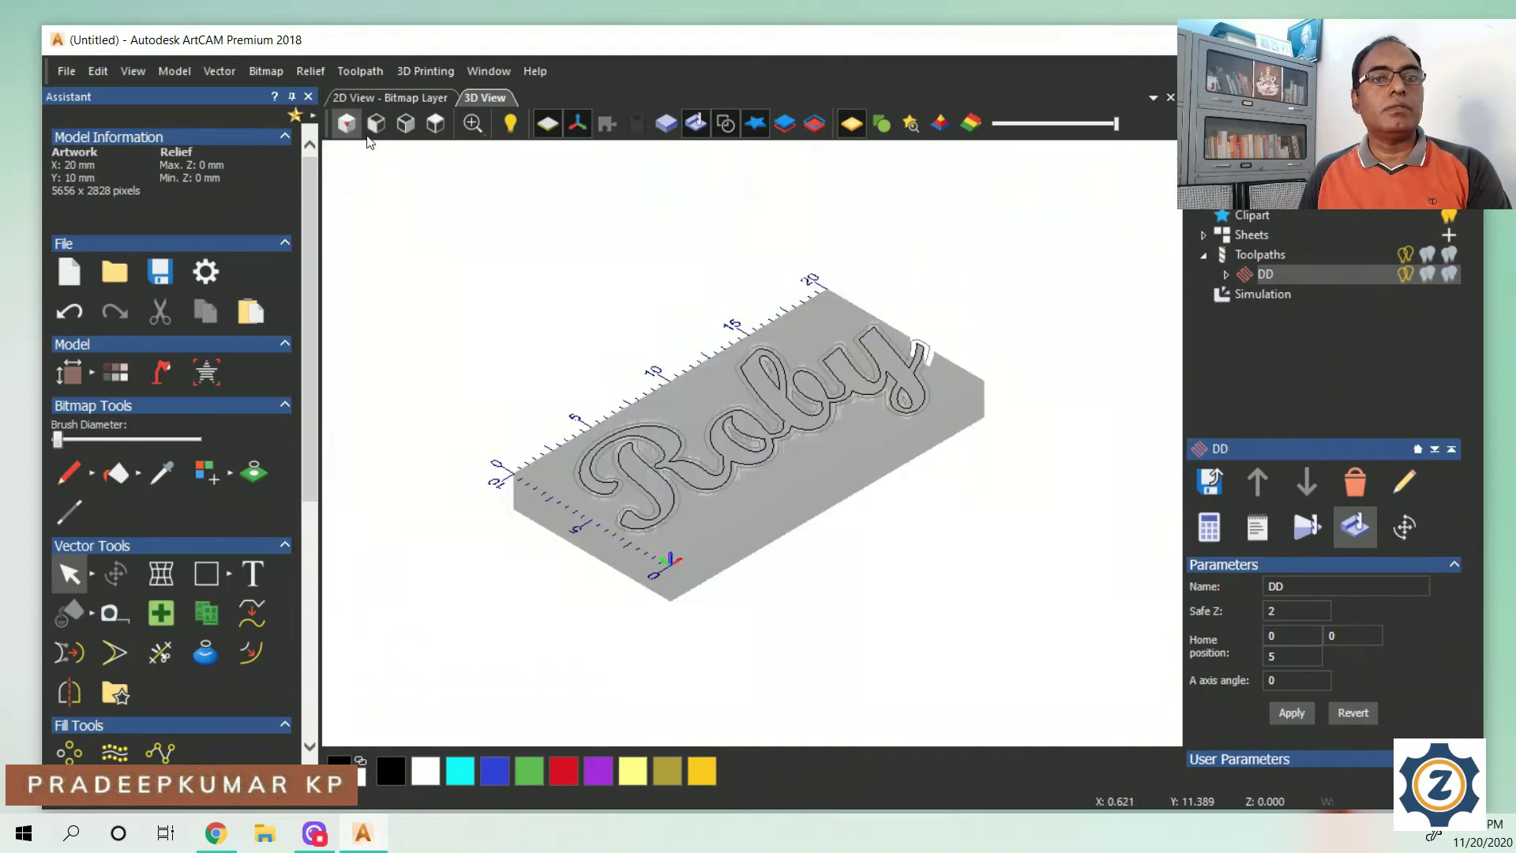
{"action": "scroll", "coordinate": [783, 462], "scroll_direction": "up", "scroll_amount": 1}
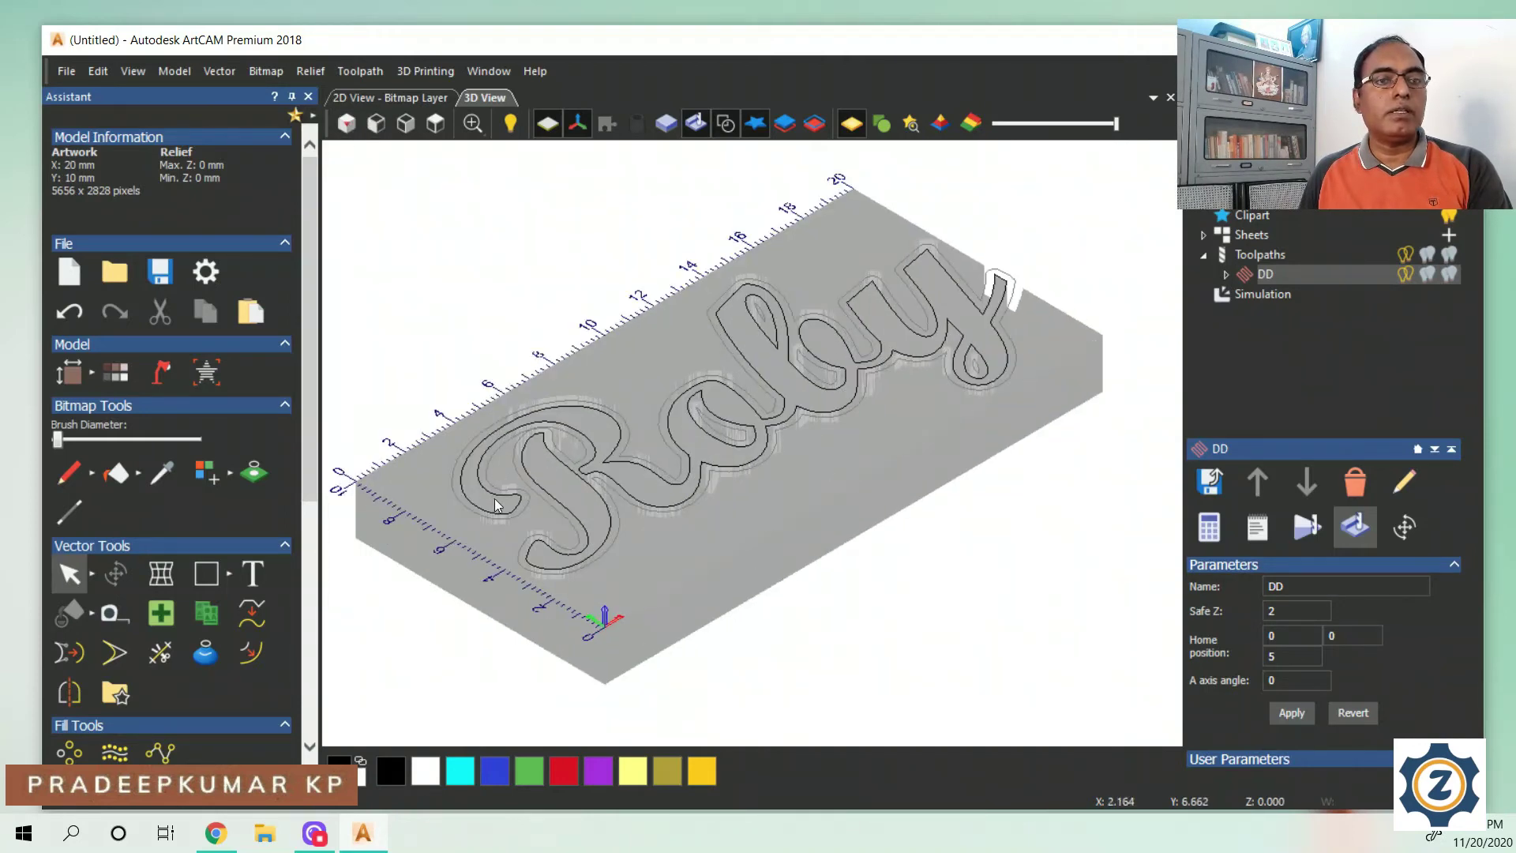
{"action": "scroll", "coordinate": [495, 499], "scroll_direction": "up", "scroll_amount": 3}
{"action": "scroll", "coordinate": [607, 534], "scroll_direction": "up", "scroll_amount": 4}
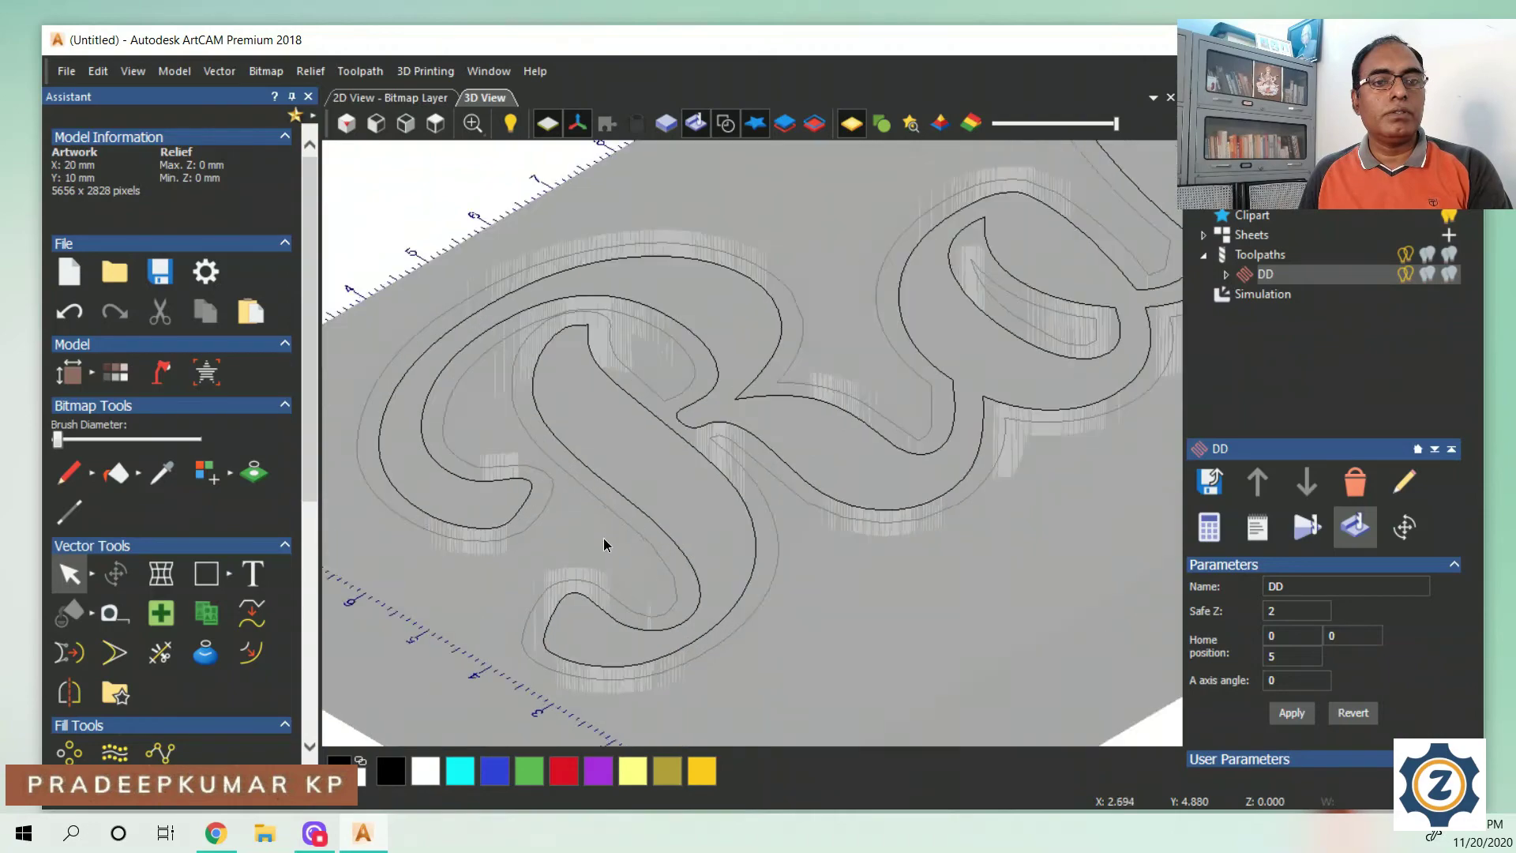
{"action": "left_click_drag", "start_coordinate": [424, 594], "coordinate": [599, 496]}
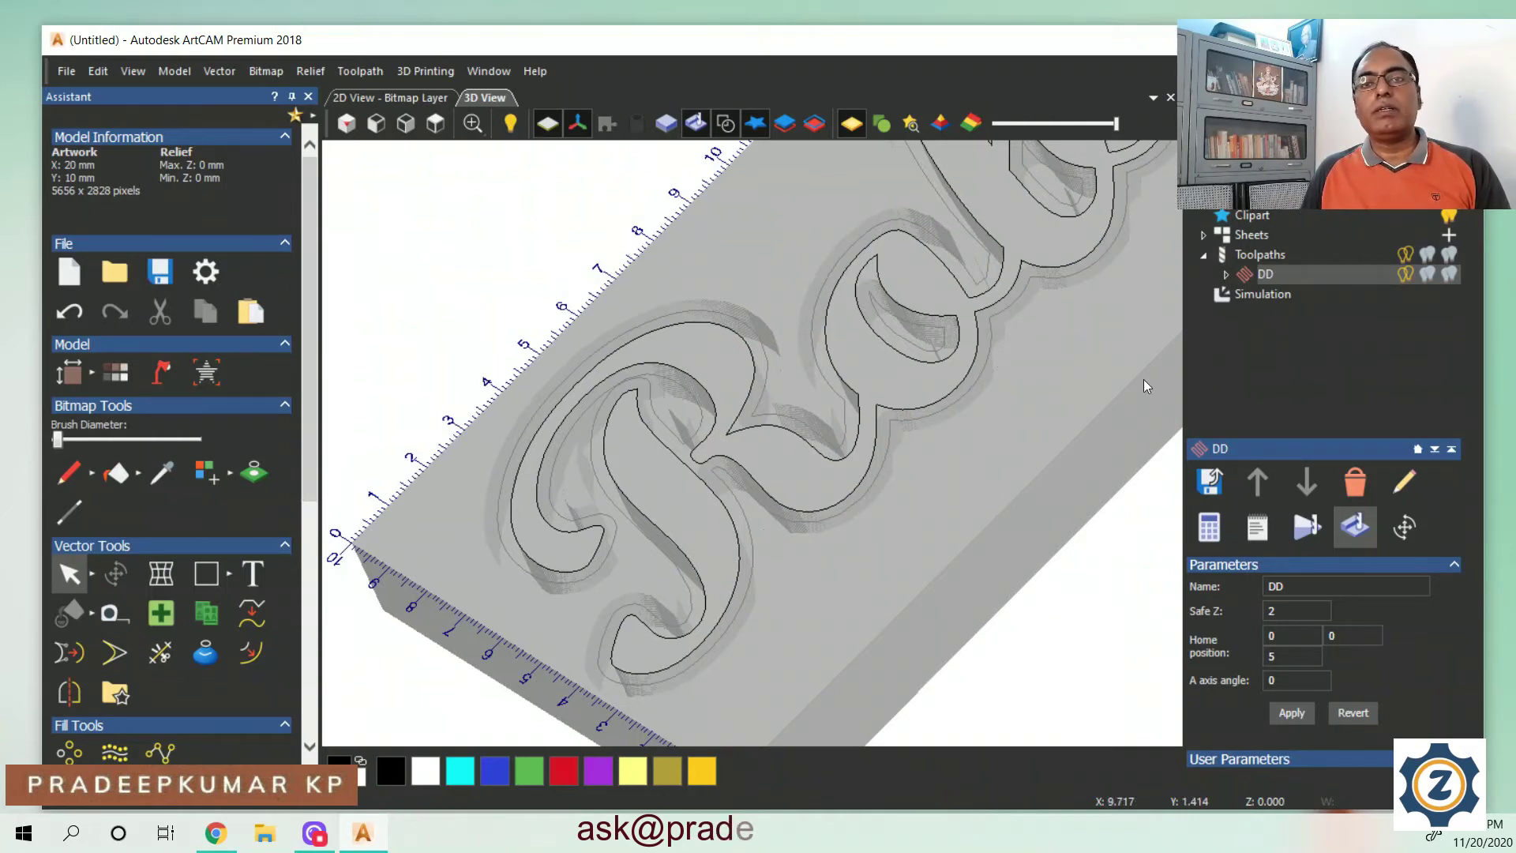
Edit toolpath DD to use a material thickness of 1 mm and recalculate it
{"action": "left_click", "coordinate": [1405, 483]}
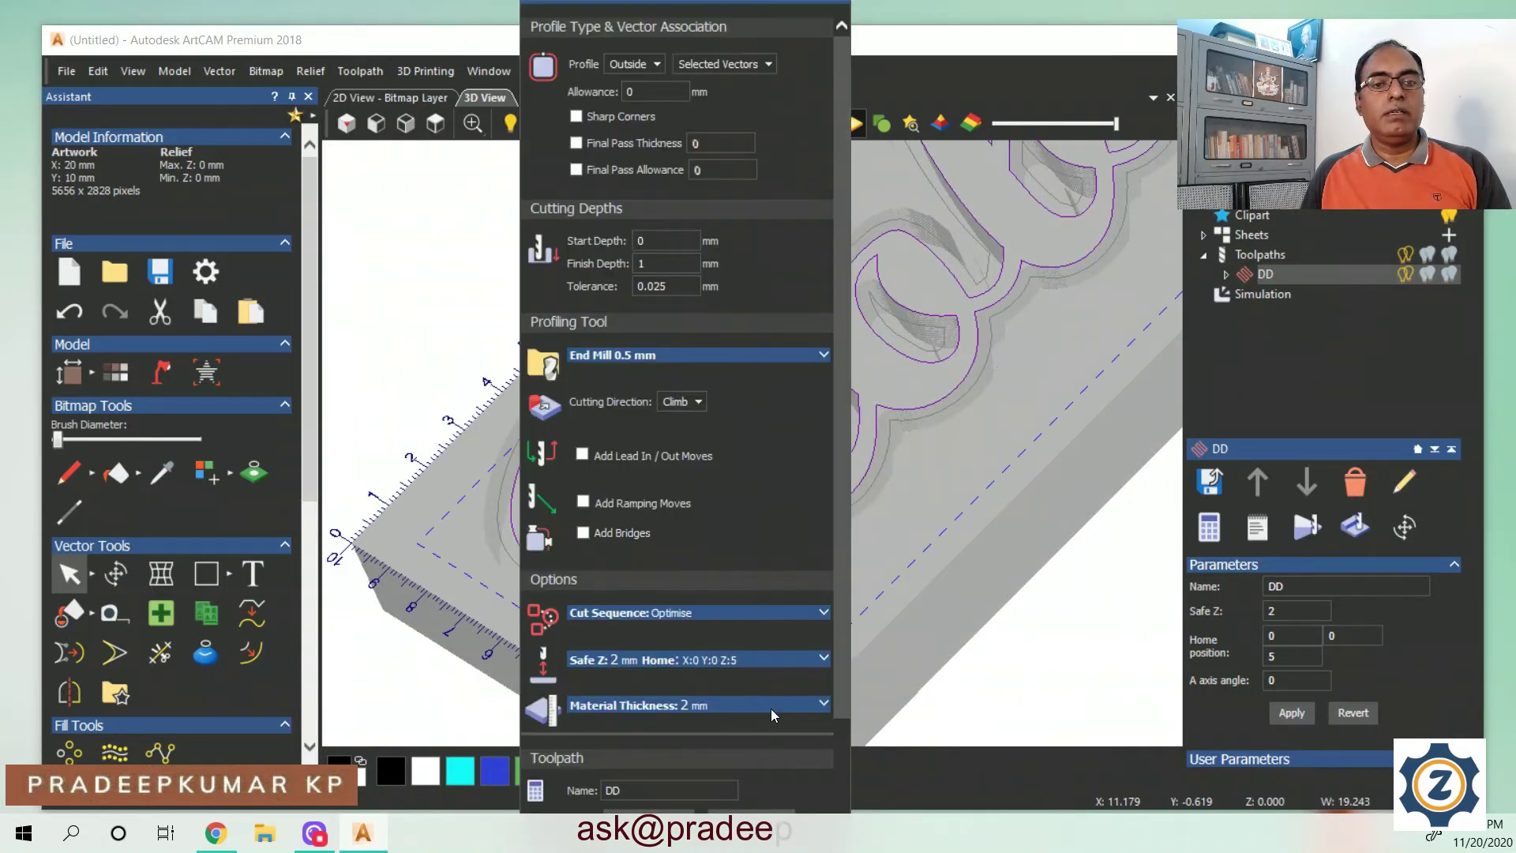
{"action": "left_click", "coordinate": [824, 705]}
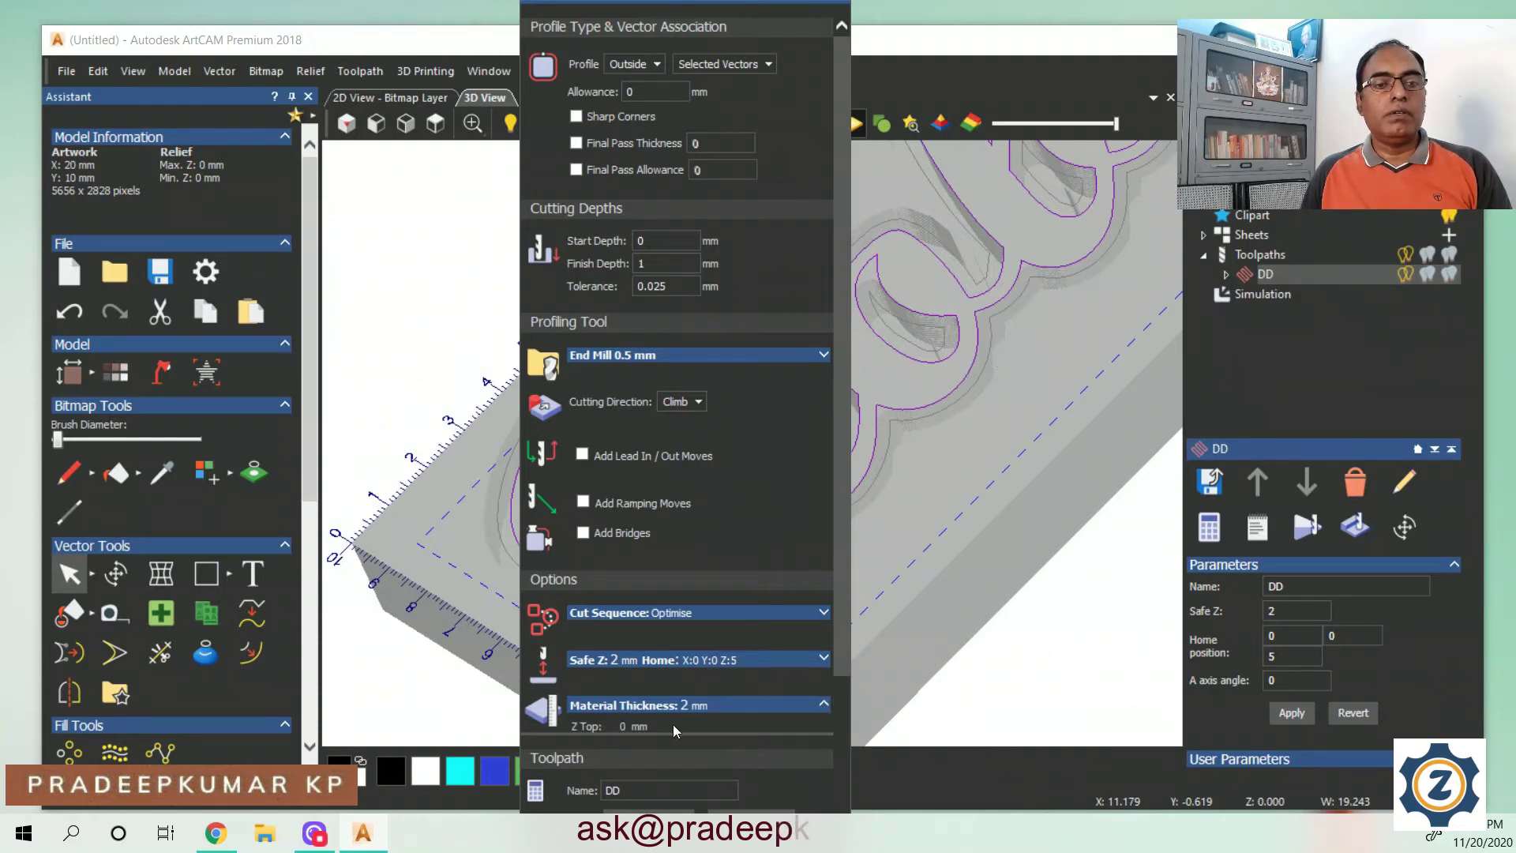
{"action": "scroll", "coordinate": [673, 722], "scroll_direction": "down", "scroll_amount": 3}
{"action": "left_click", "coordinate": [705, 573]}
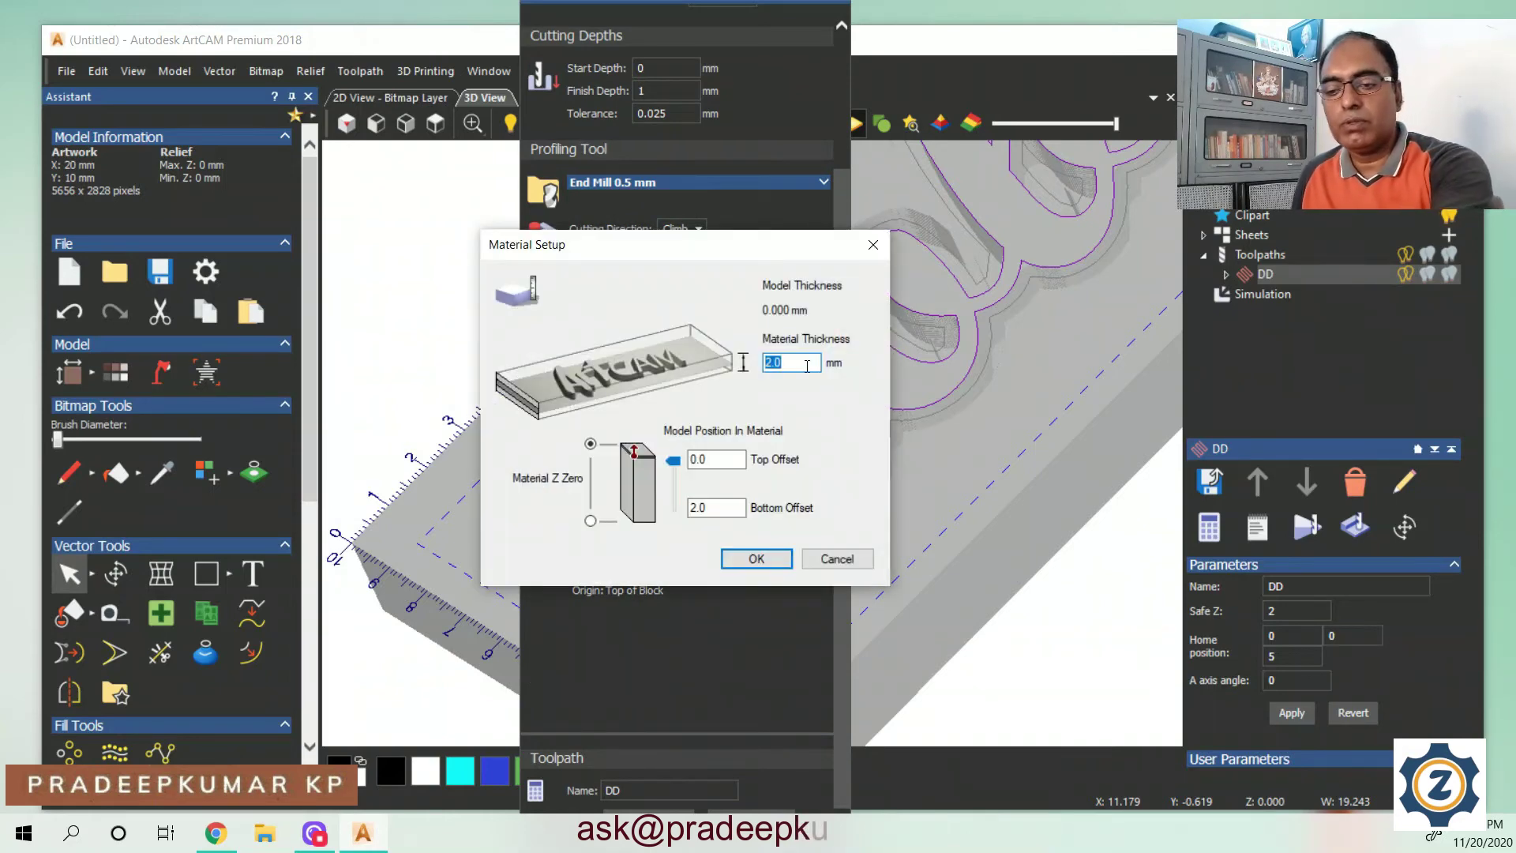
{"action": "type", "text": "1"}
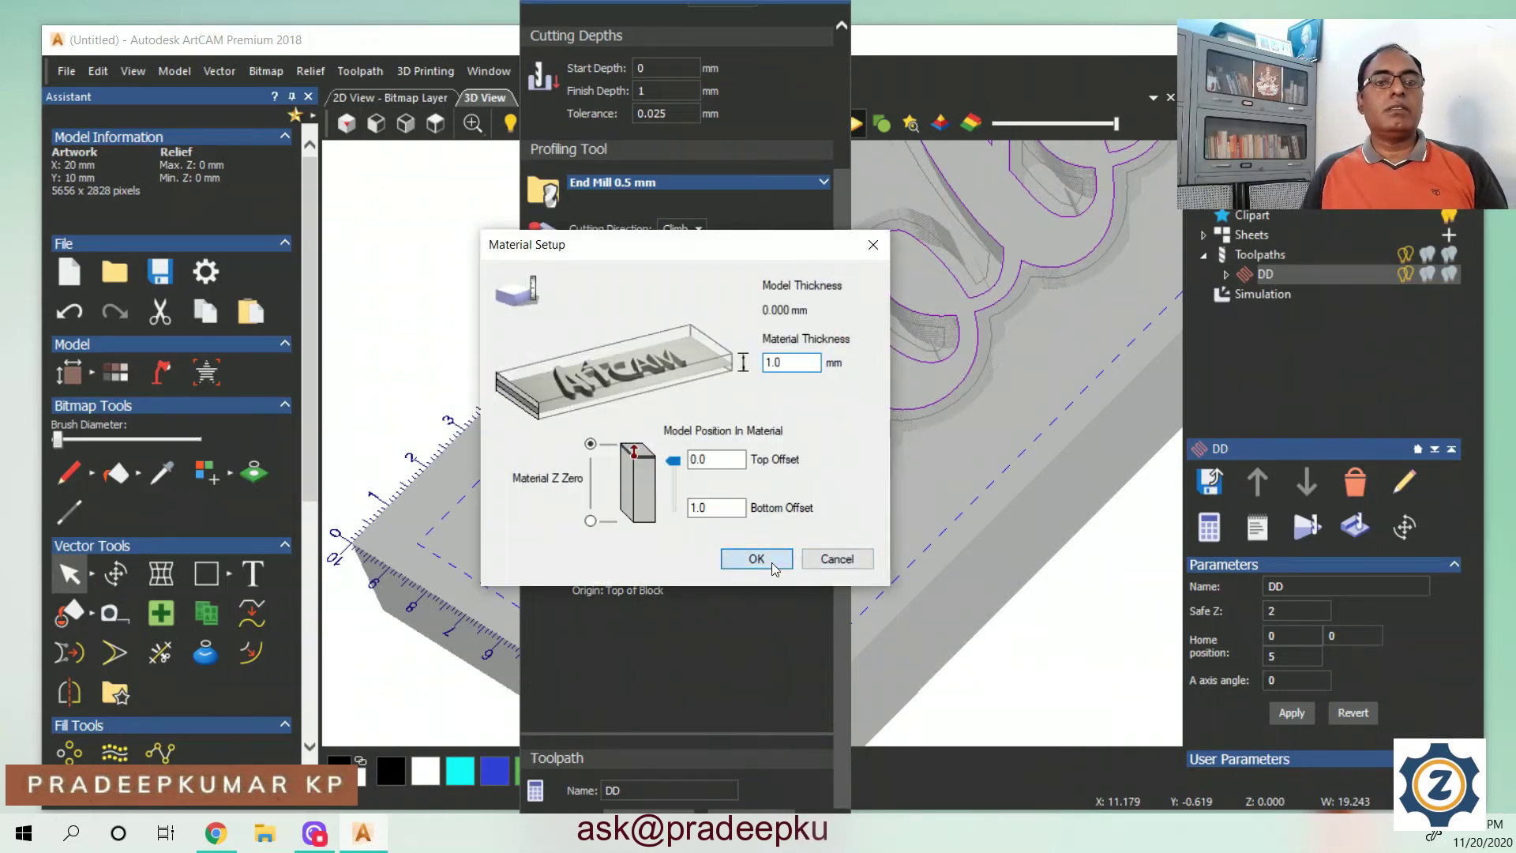
{"action": "left_click", "coordinate": [771, 566]}
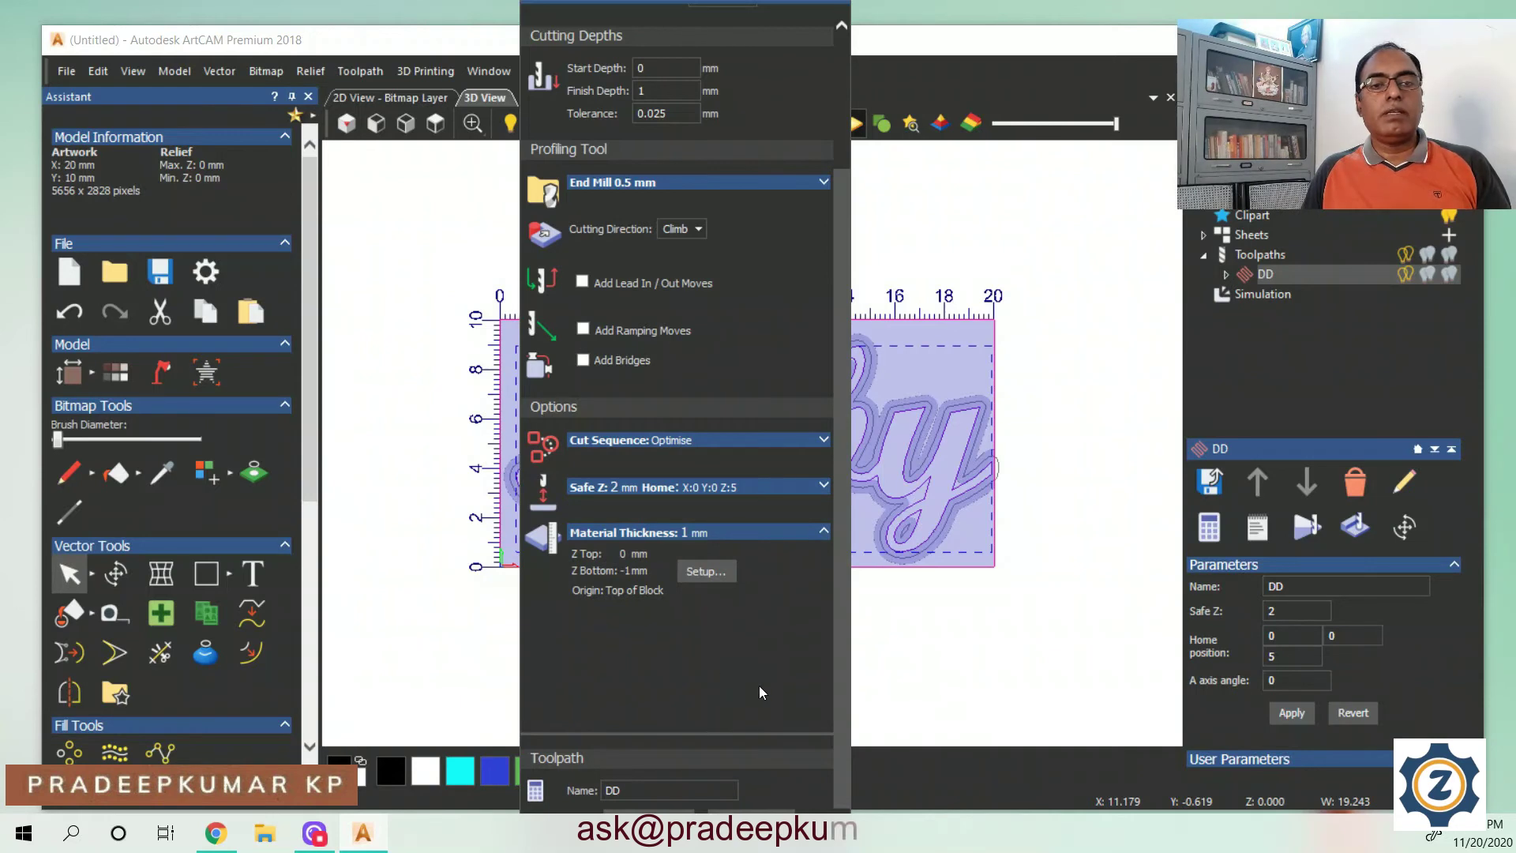
{"action": "left_click", "coordinate": [792, 810]}
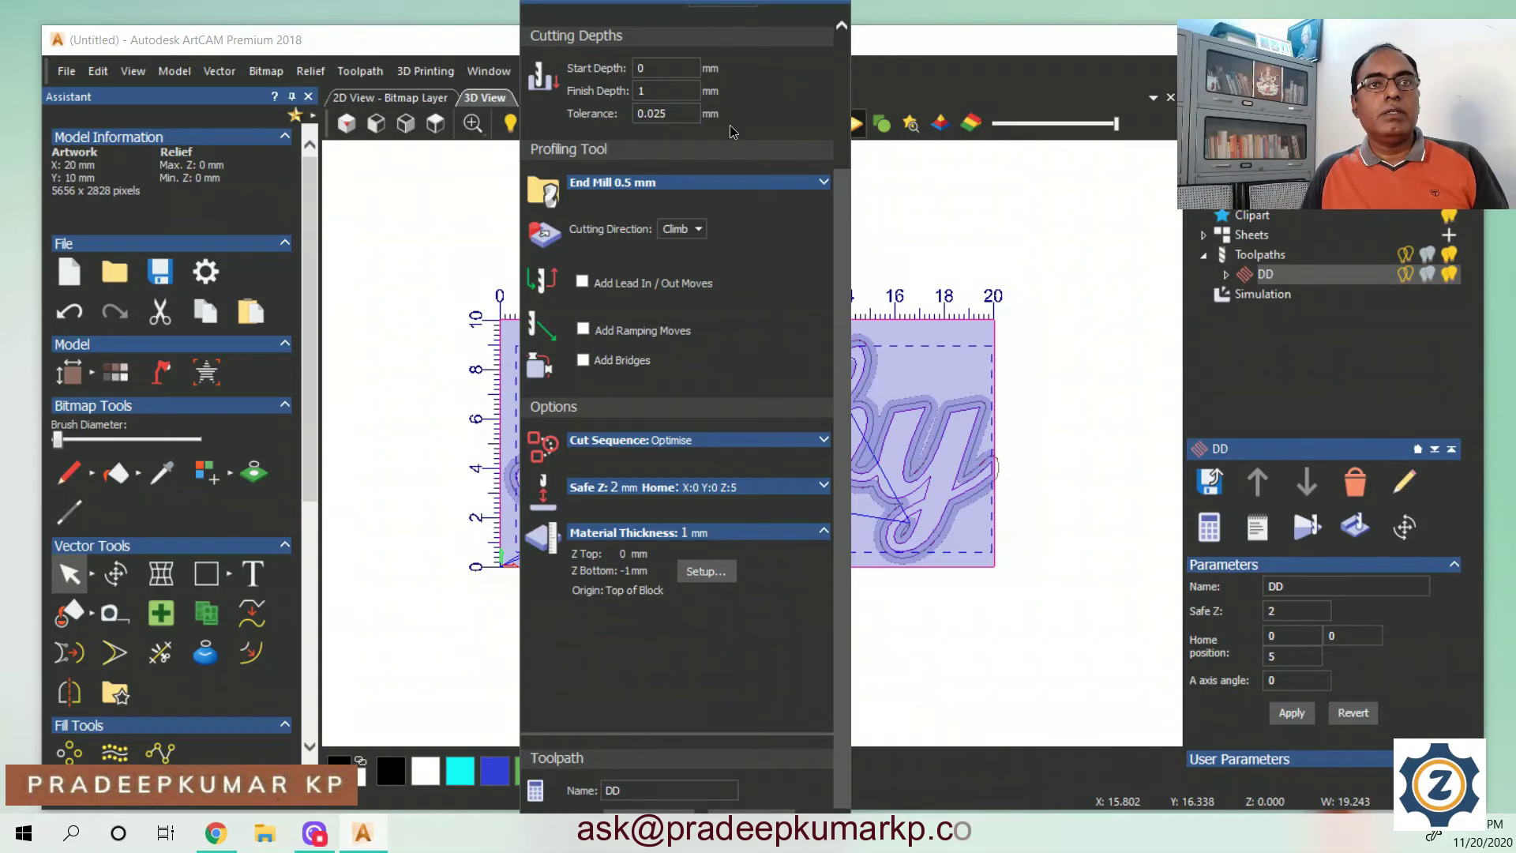
{"action": "left_click", "coordinate": [843, 2]}
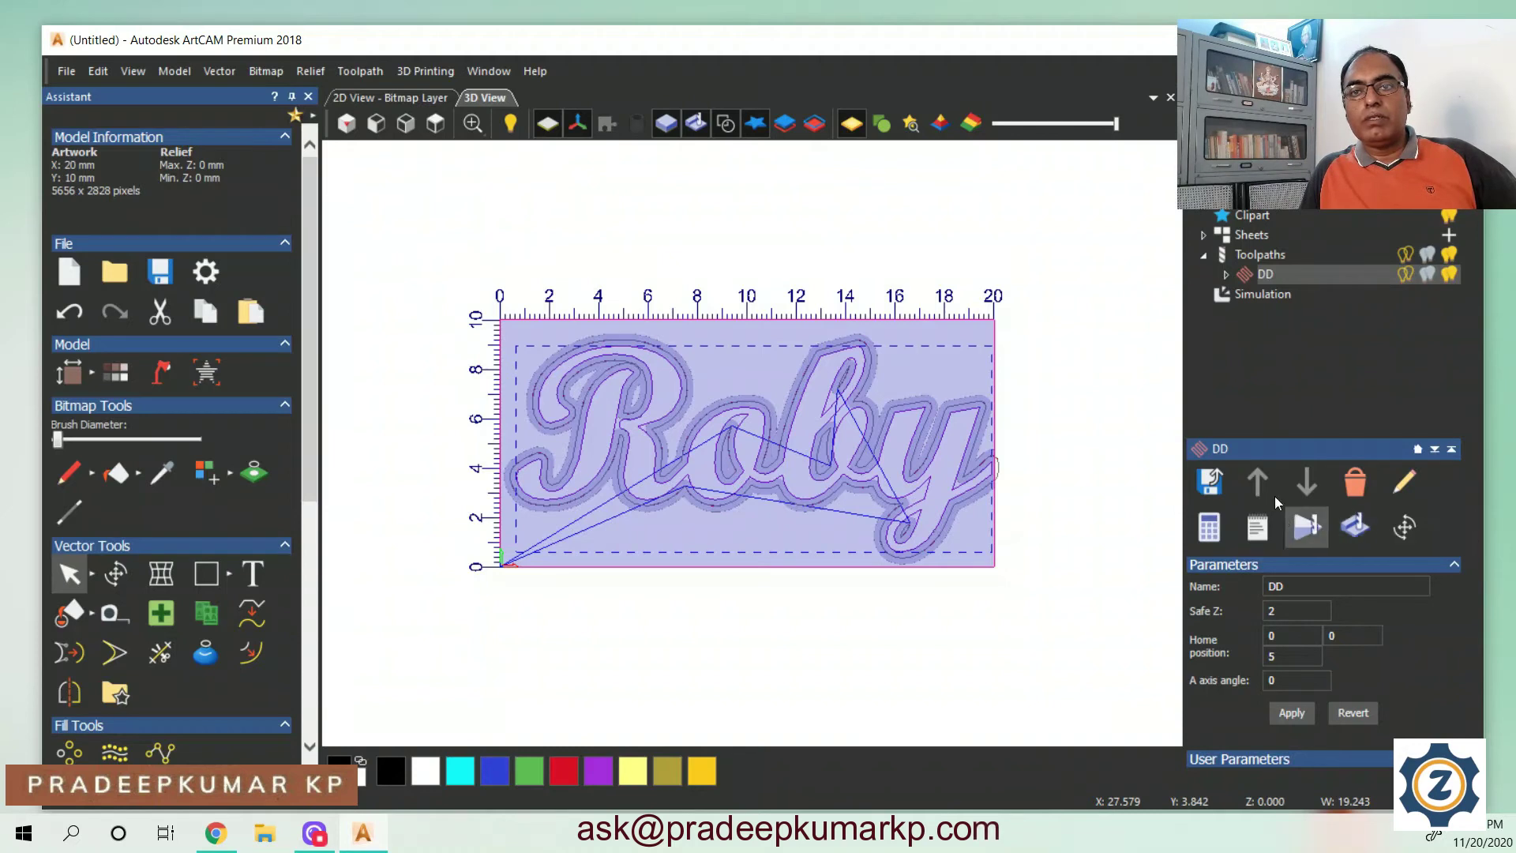
Reset the existing simulation to an uncut block
{"action": "left_click", "coordinate": [1226, 298]}
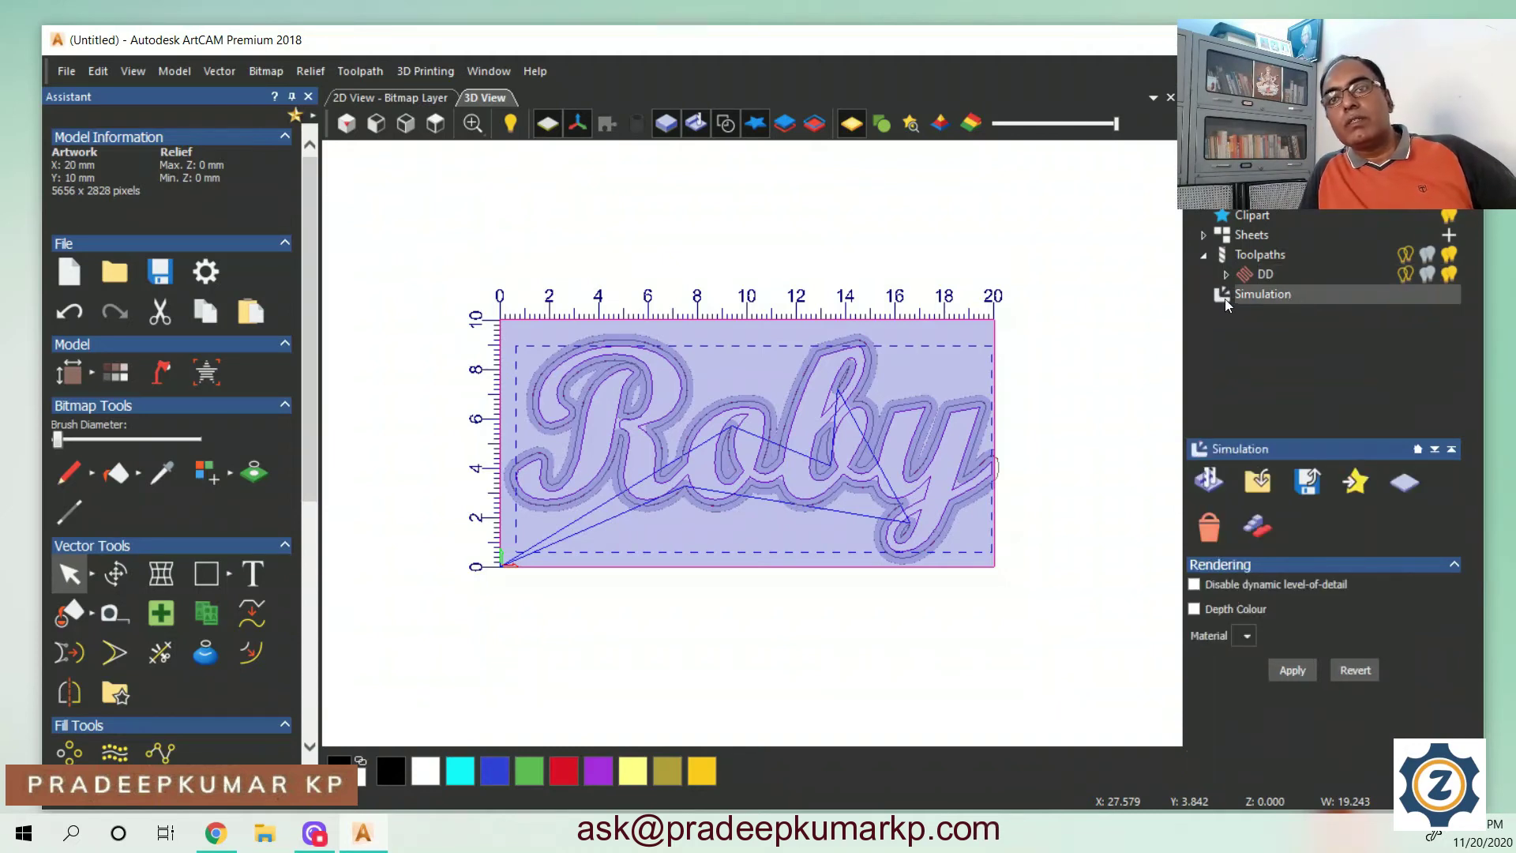
{"action": "left_click", "coordinate": [1403, 483]}
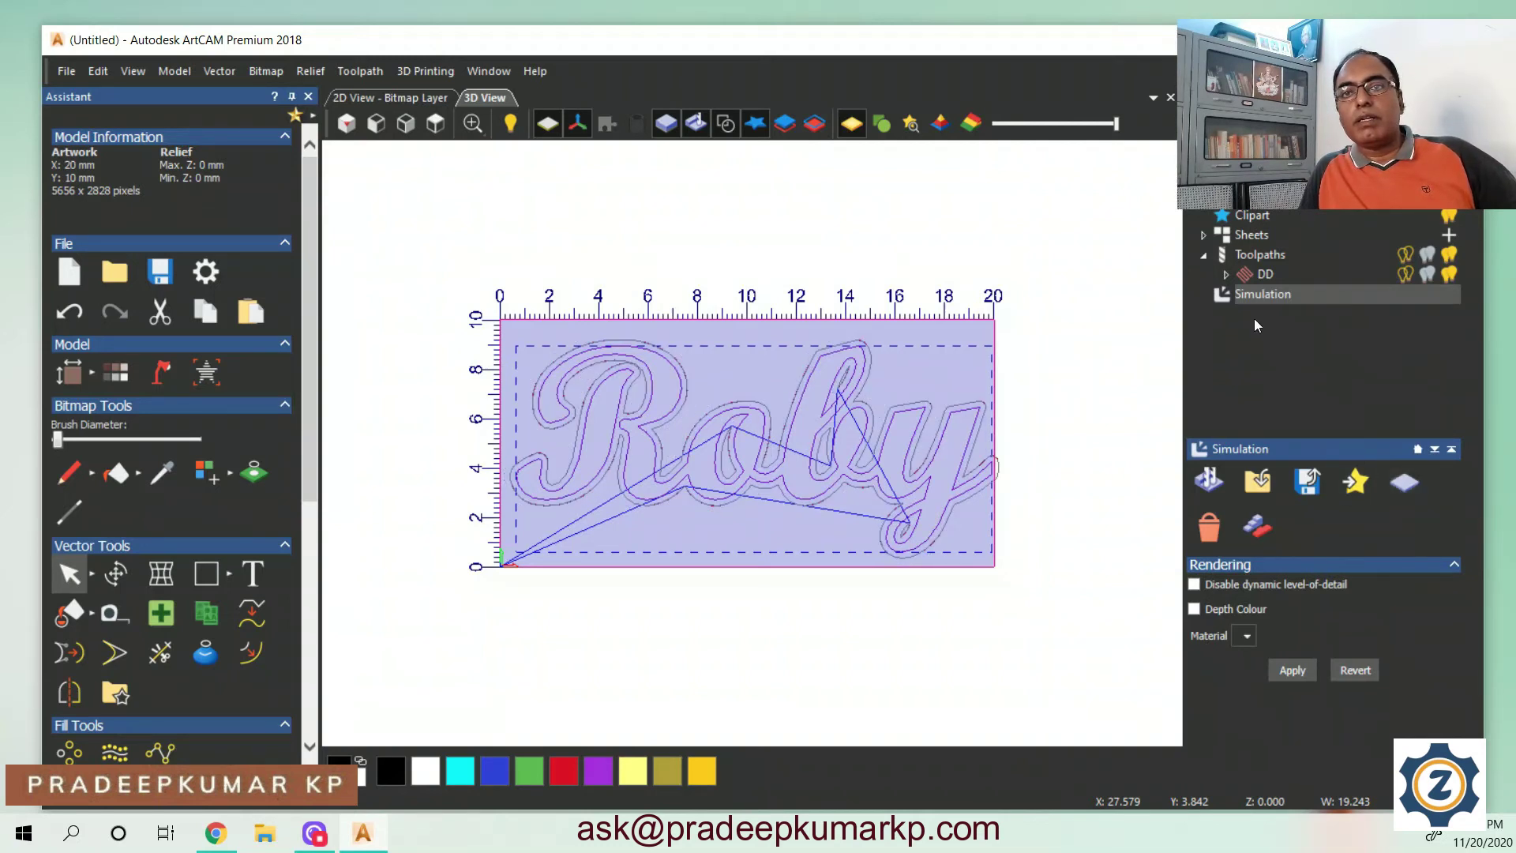
Simulate the End Mill 0.5 mm cut of toolpath DD on the block
{"action": "left_click", "coordinate": [1229, 275]}
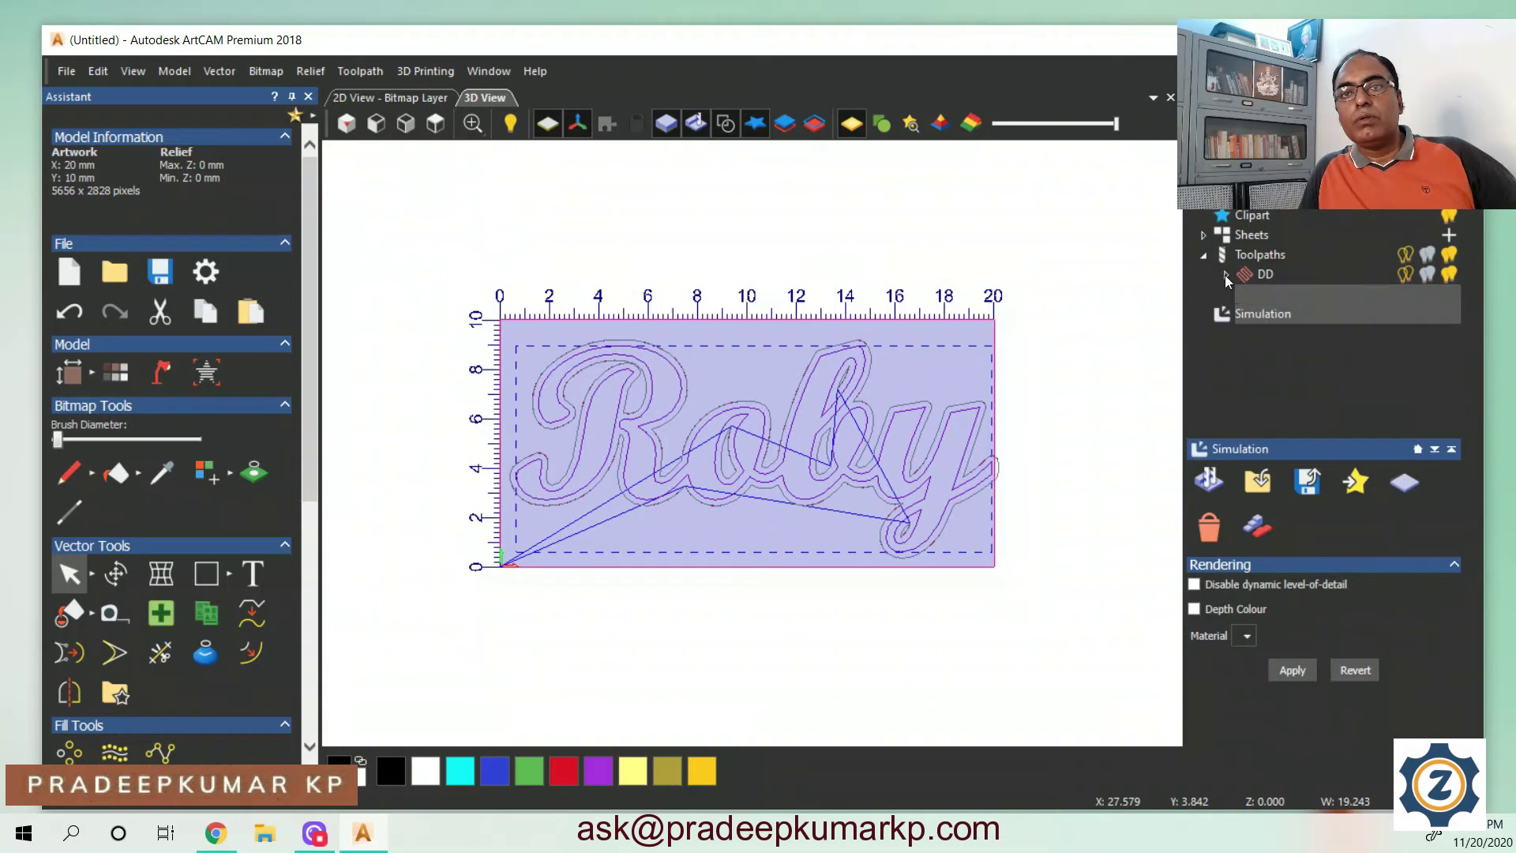
{"action": "left_click", "coordinate": [1303, 295]}
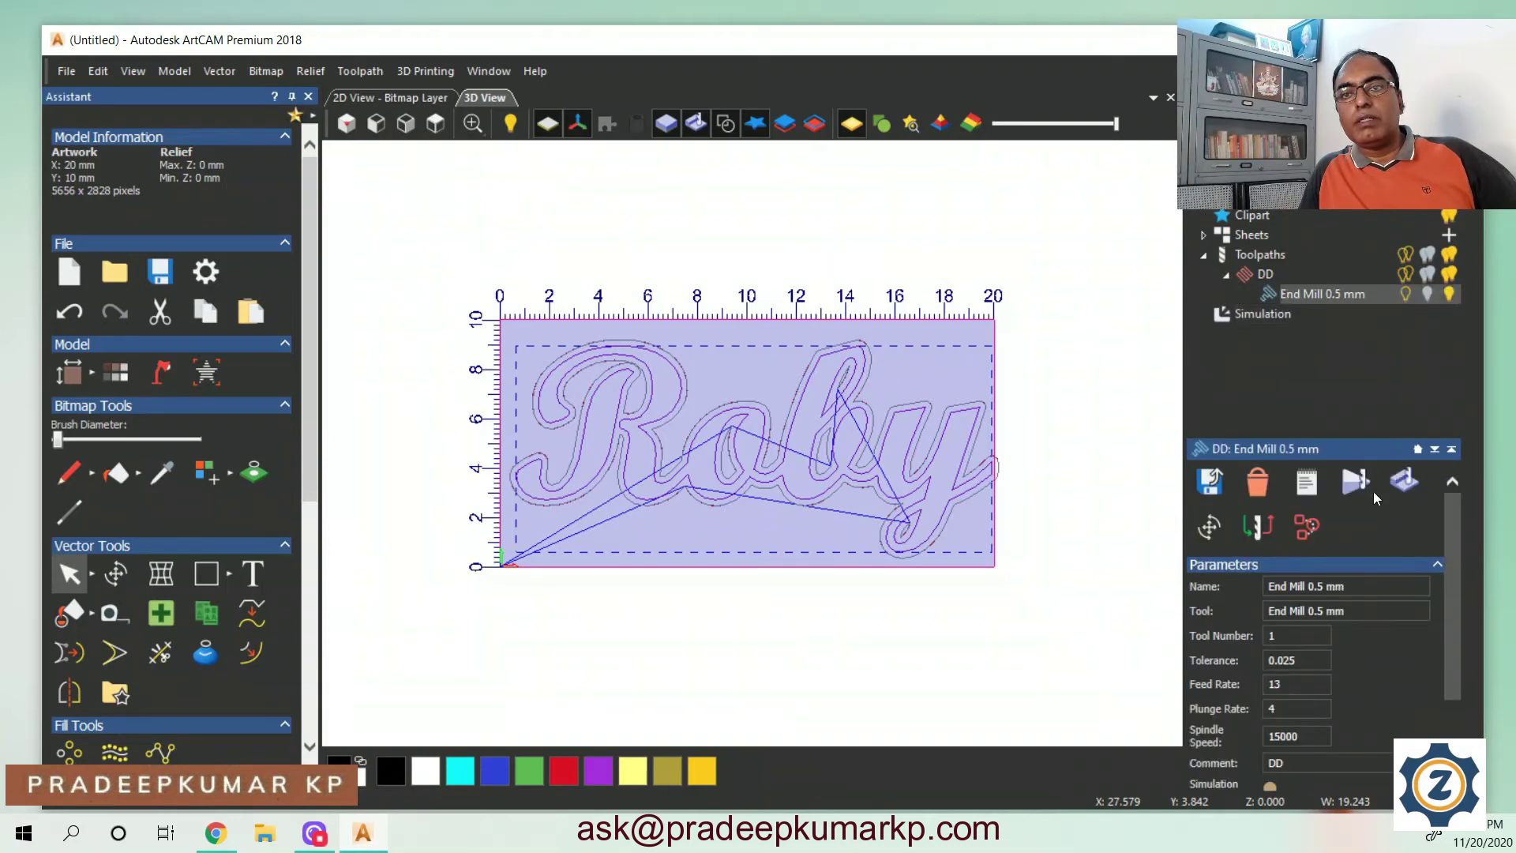
{"action": "left_click", "coordinate": [1403, 480]}
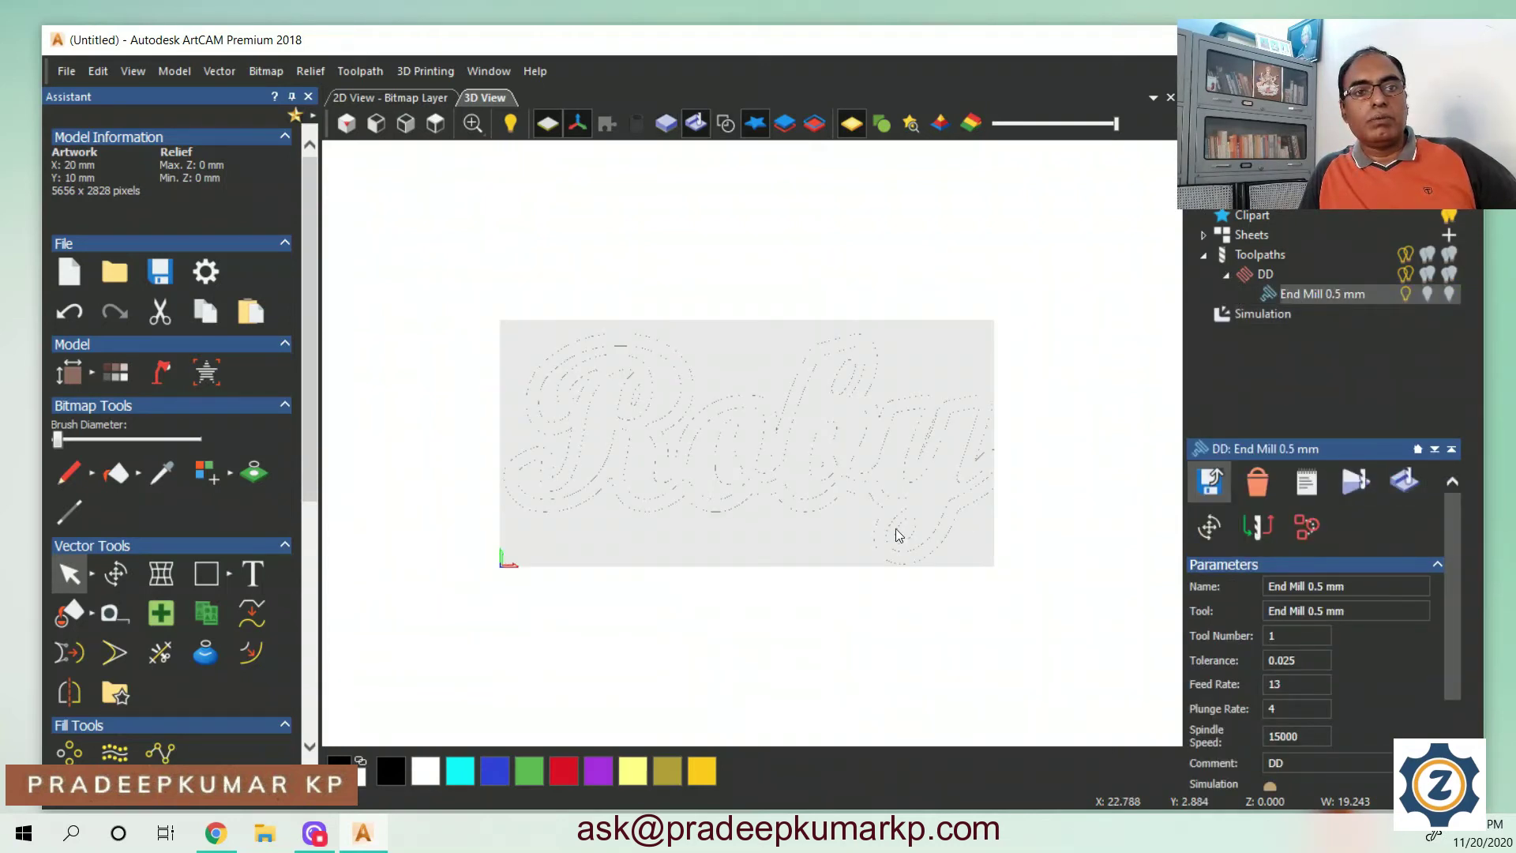
Inspect the simulated Roby cut from an isometric view and hide the rulers
{"action": "left_click", "coordinate": [348, 123]}
{"action": "scroll", "coordinate": [738, 452], "scroll_direction": "up", "scroll_amount": 2}
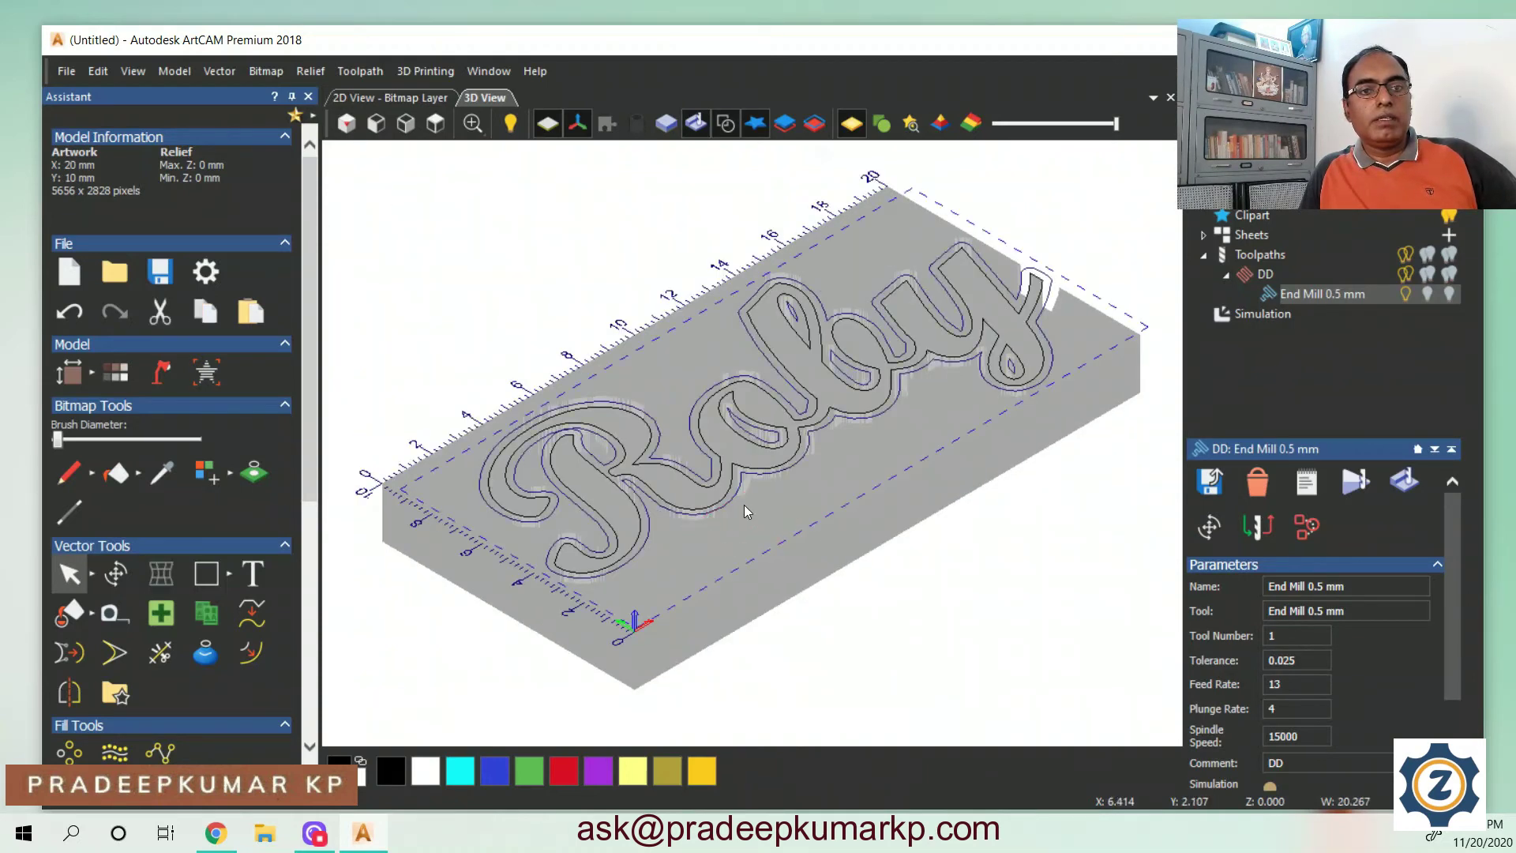
{"action": "scroll", "coordinate": [786, 486], "scroll_direction": "up", "scroll_amount": 3}
{"action": "left_click_drag", "start_coordinate": [746, 613], "coordinate": [707, 601]}
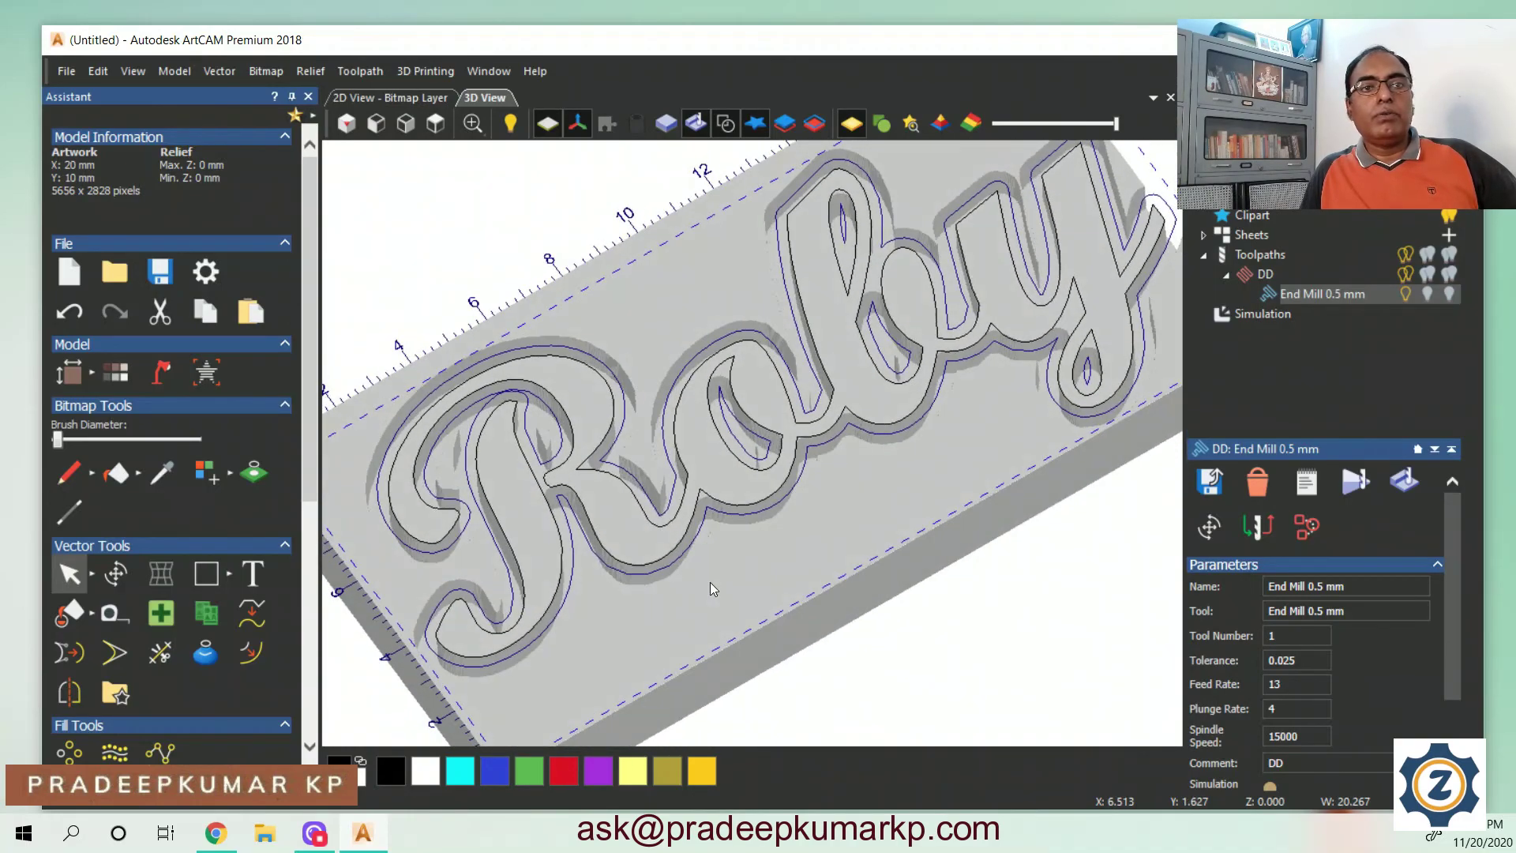
{"action": "scroll", "coordinate": [710, 582], "scroll_direction": "down", "scroll_amount": 2}
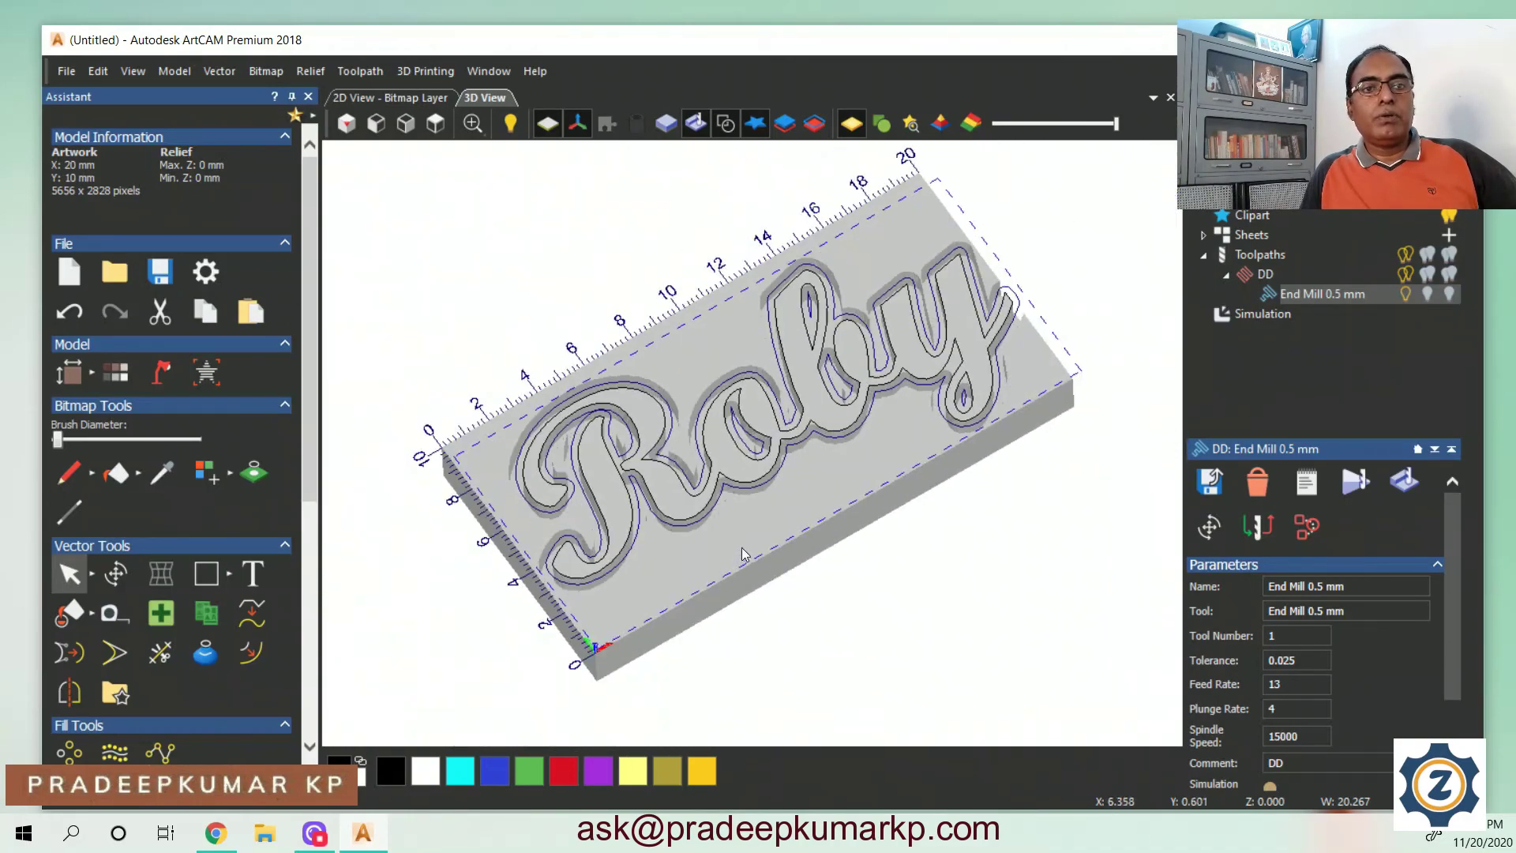
{"action": "left_click", "coordinate": [133, 71]}
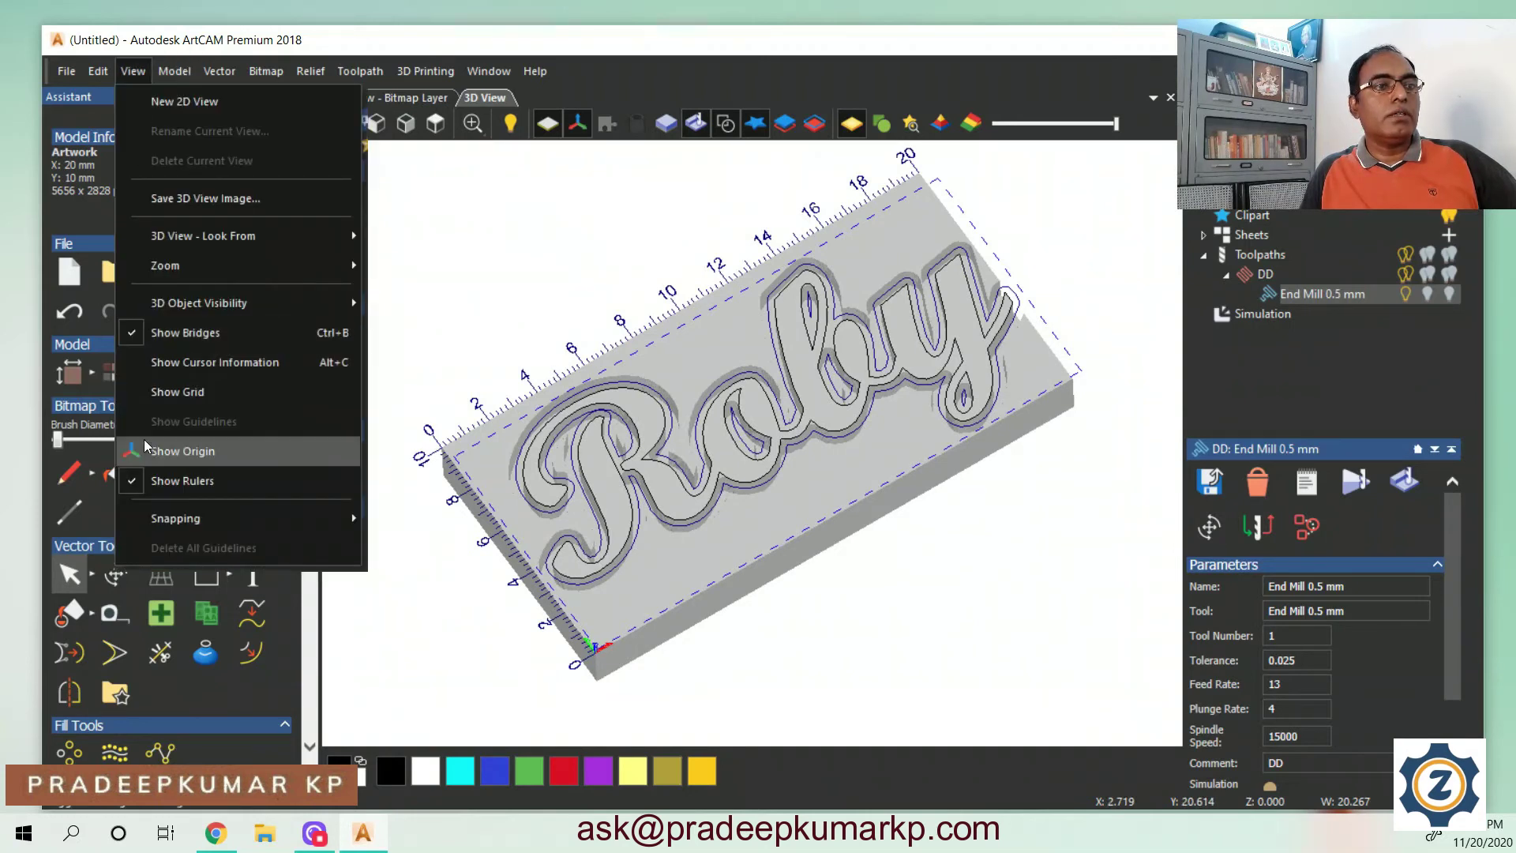
{"action": "left_click", "coordinate": [141, 482]}
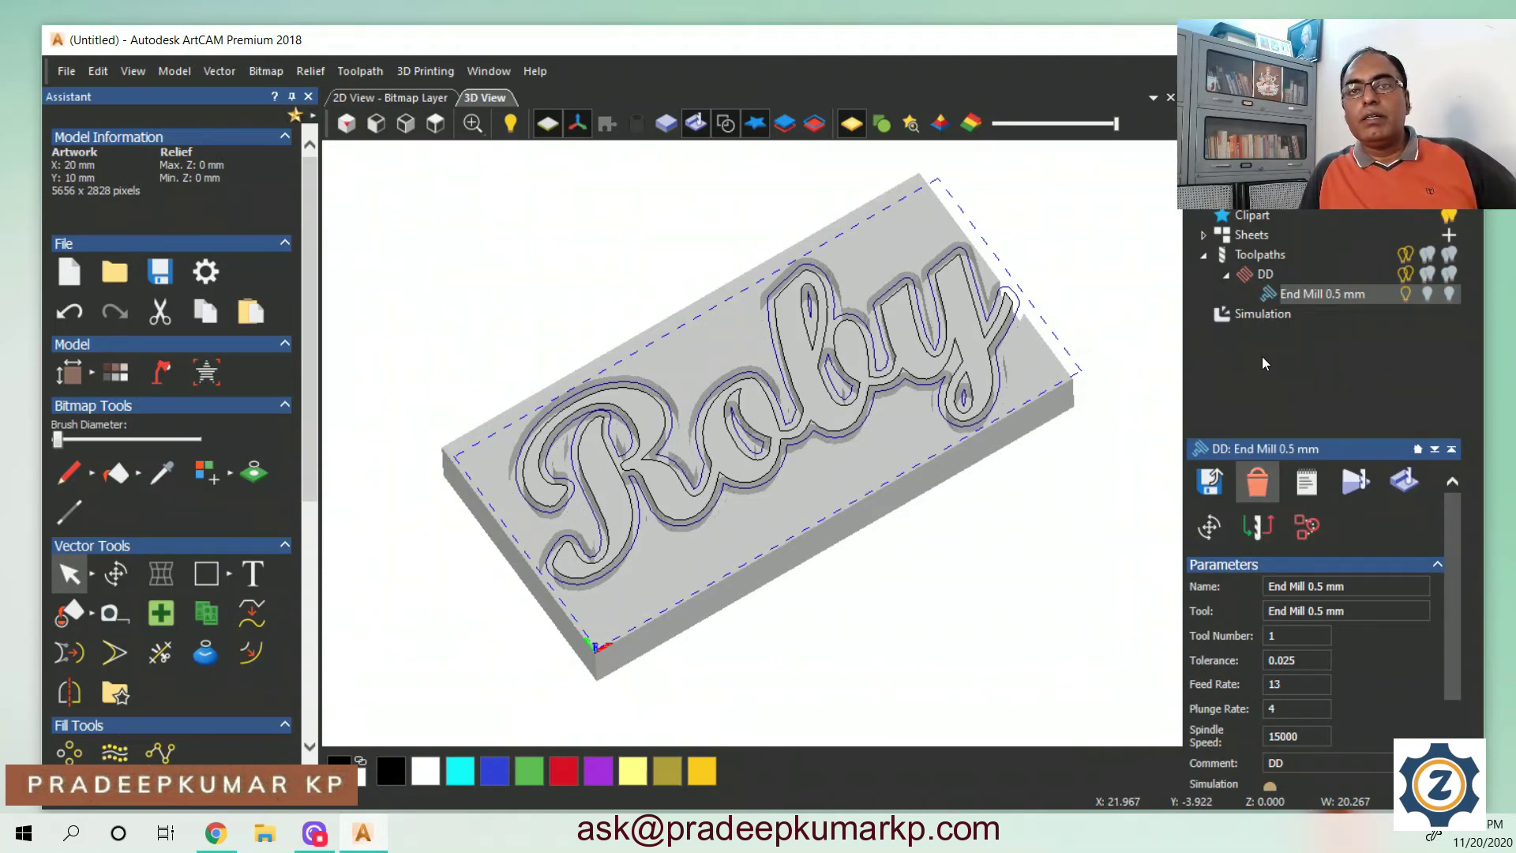
Remove the picked block from the simulation using Delete Waste Material with the Delete picked material mode
{"action": "left_click", "coordinate": [1274, 312]}
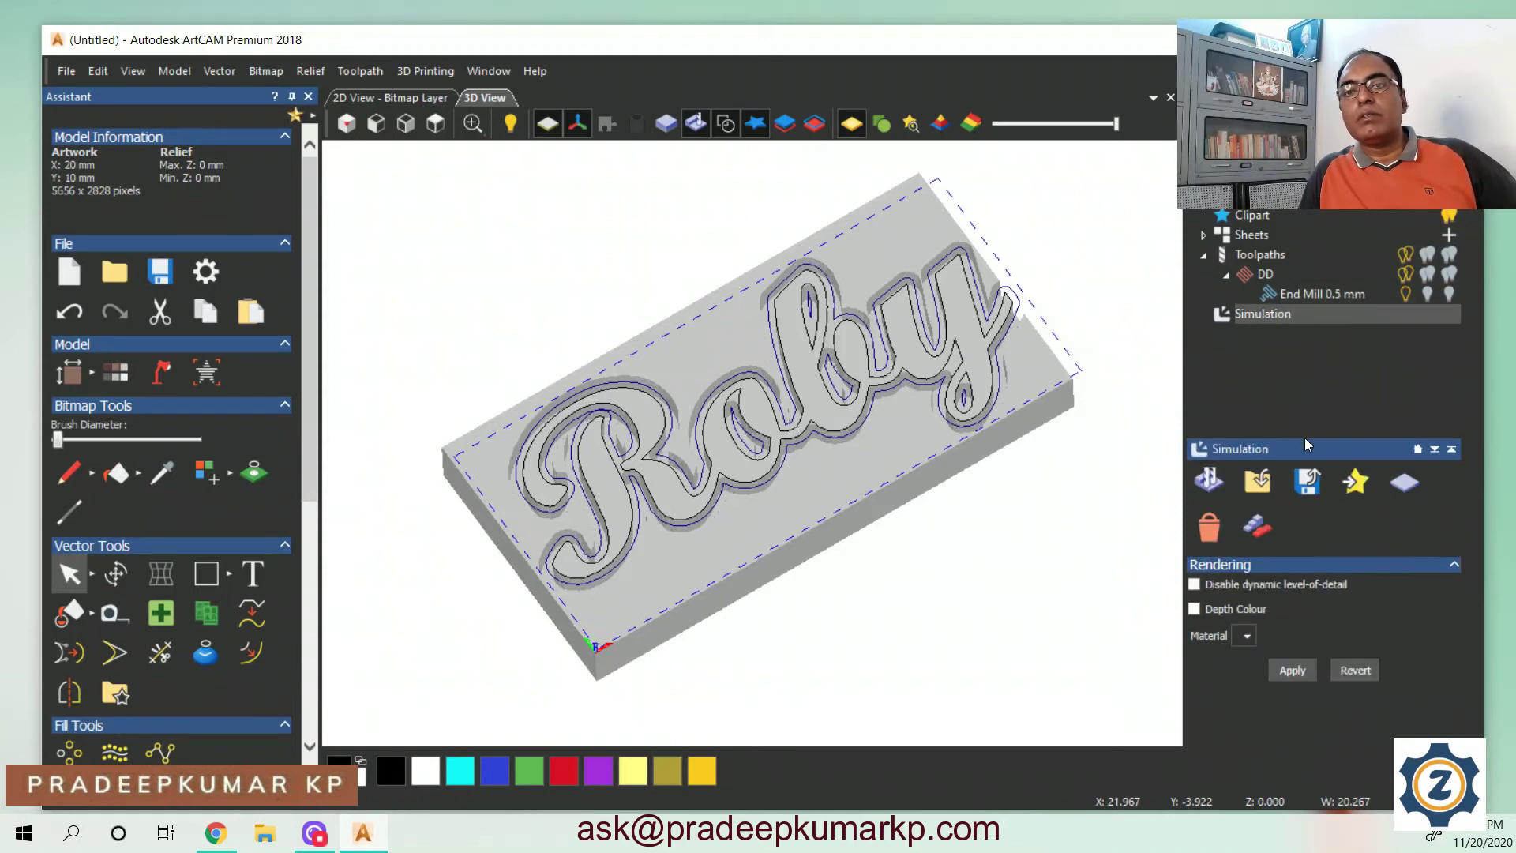
{"action": "left_click", "coordinate": [1259, 530]}
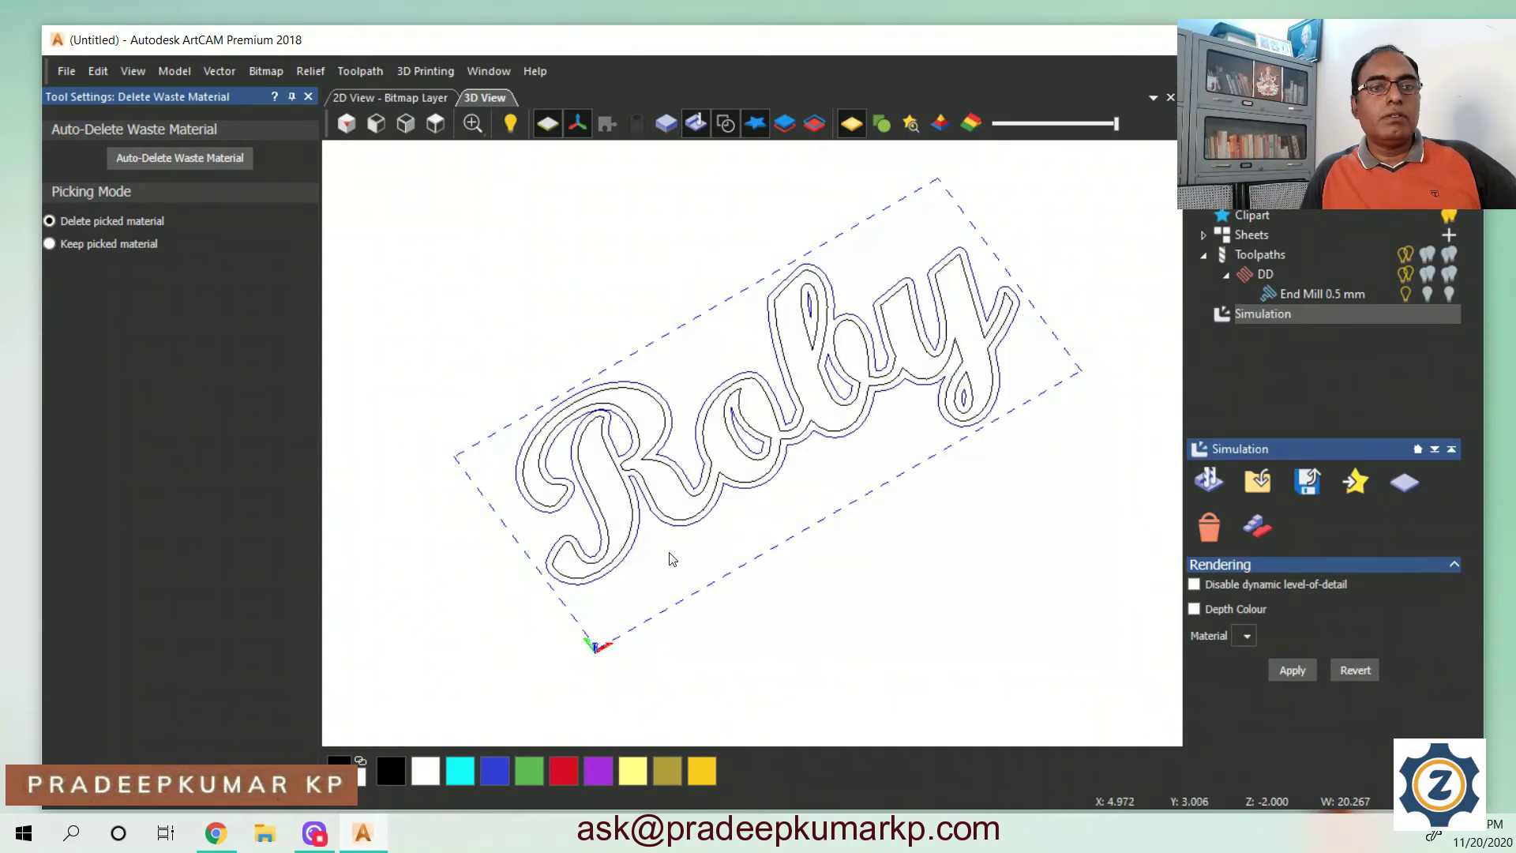
{"action": "left_click_drag", "start_coordinate": [669, 553], "coordinate": [784, 431]}
{"action": "scroll", "coordinate": [782, 432], "scroll_direction": "up", "scroll_amount": 8}
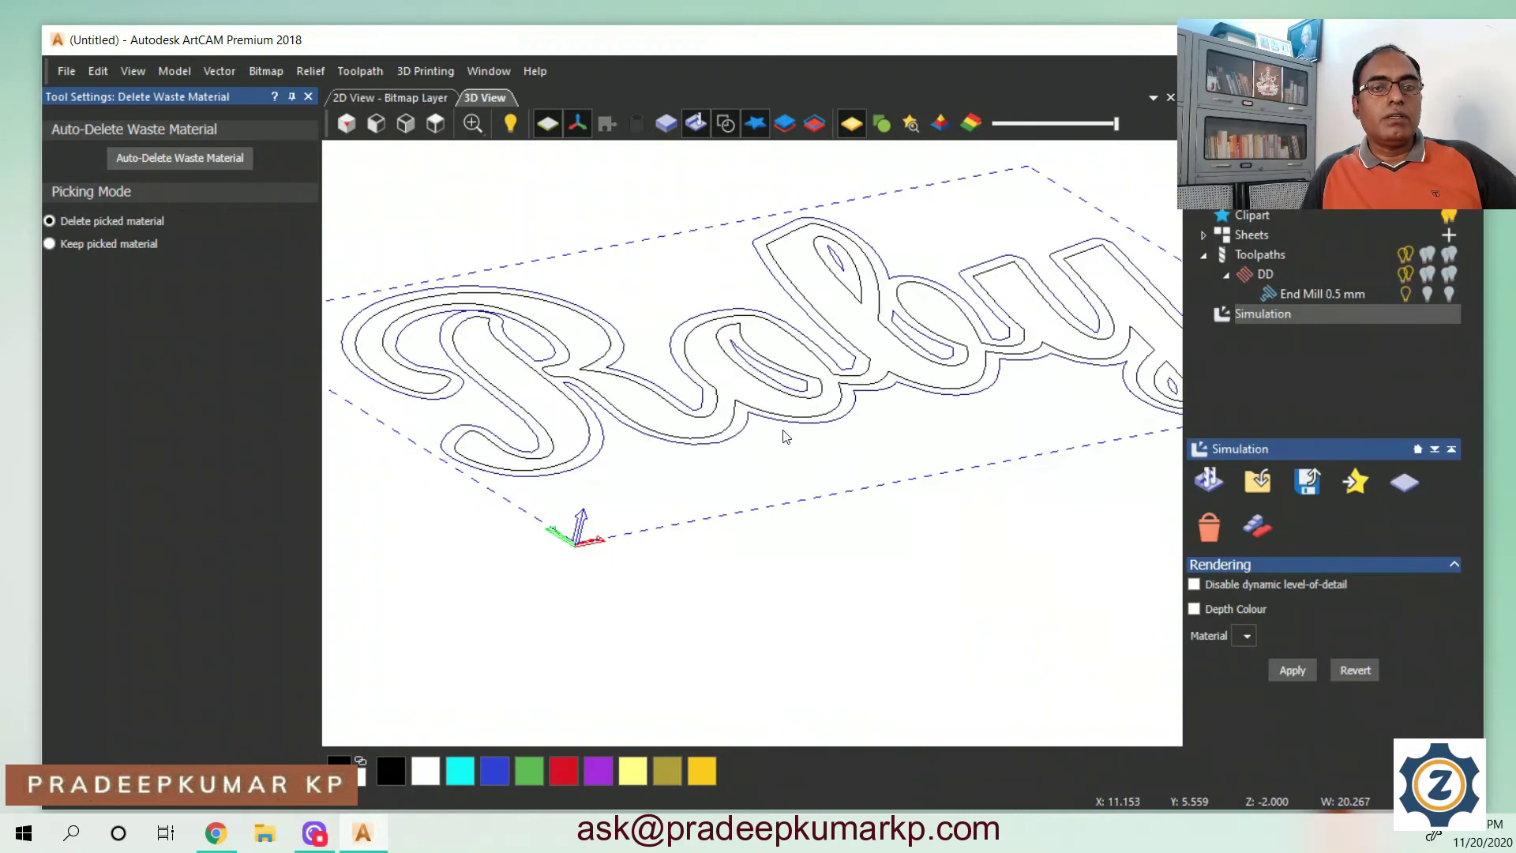
{"action": "scroll", "coordinate": [630, 609], "scroll_direction": "down", "scroll_amount": 5}
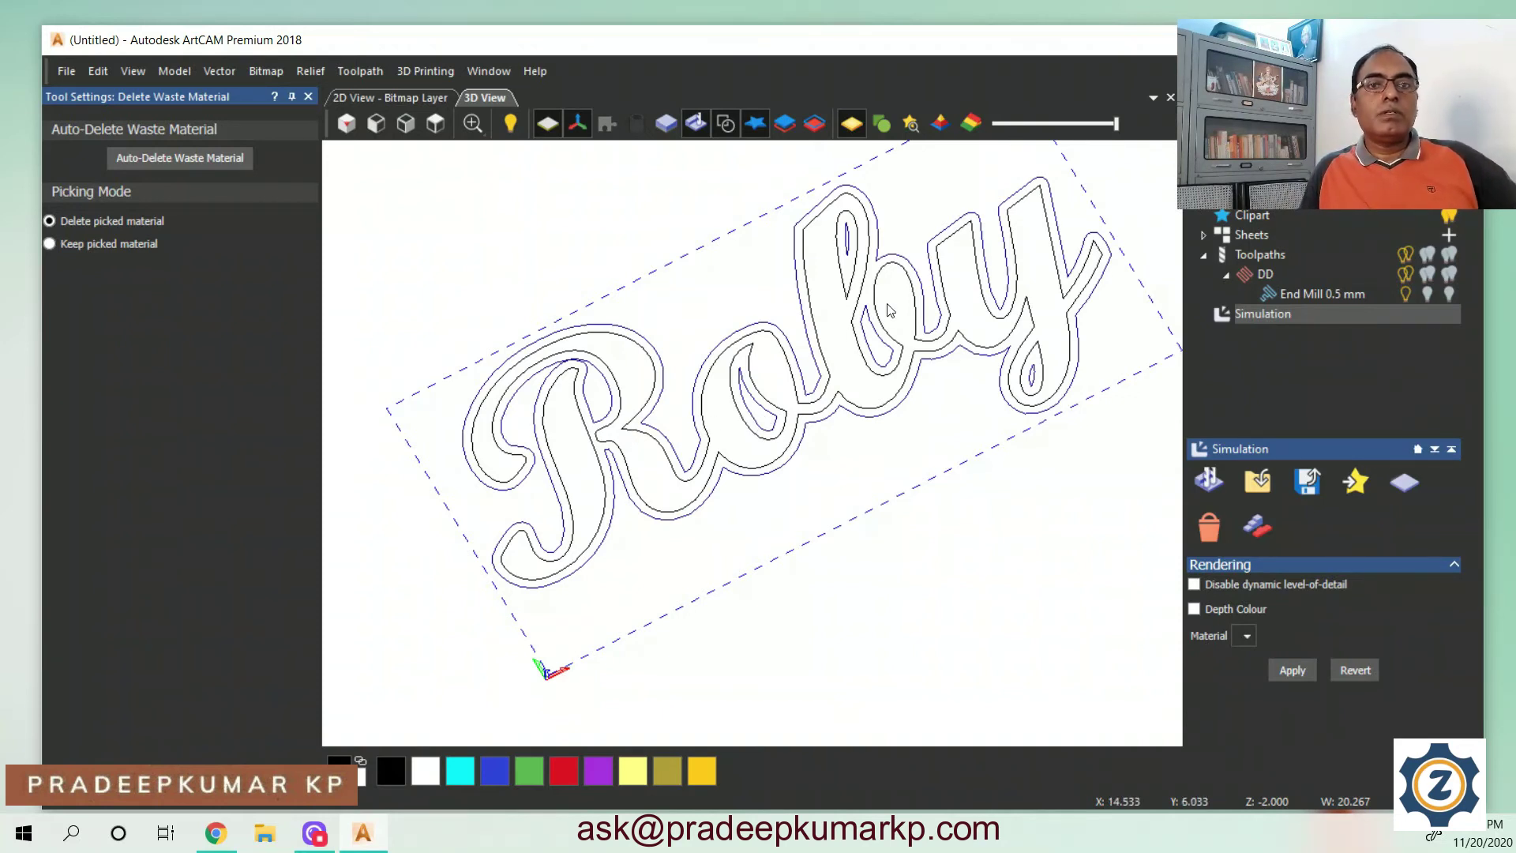
{"action": "scroll", "coordinate": [731, 375], "scroll_direction": "down", "scroll_amount": 3}
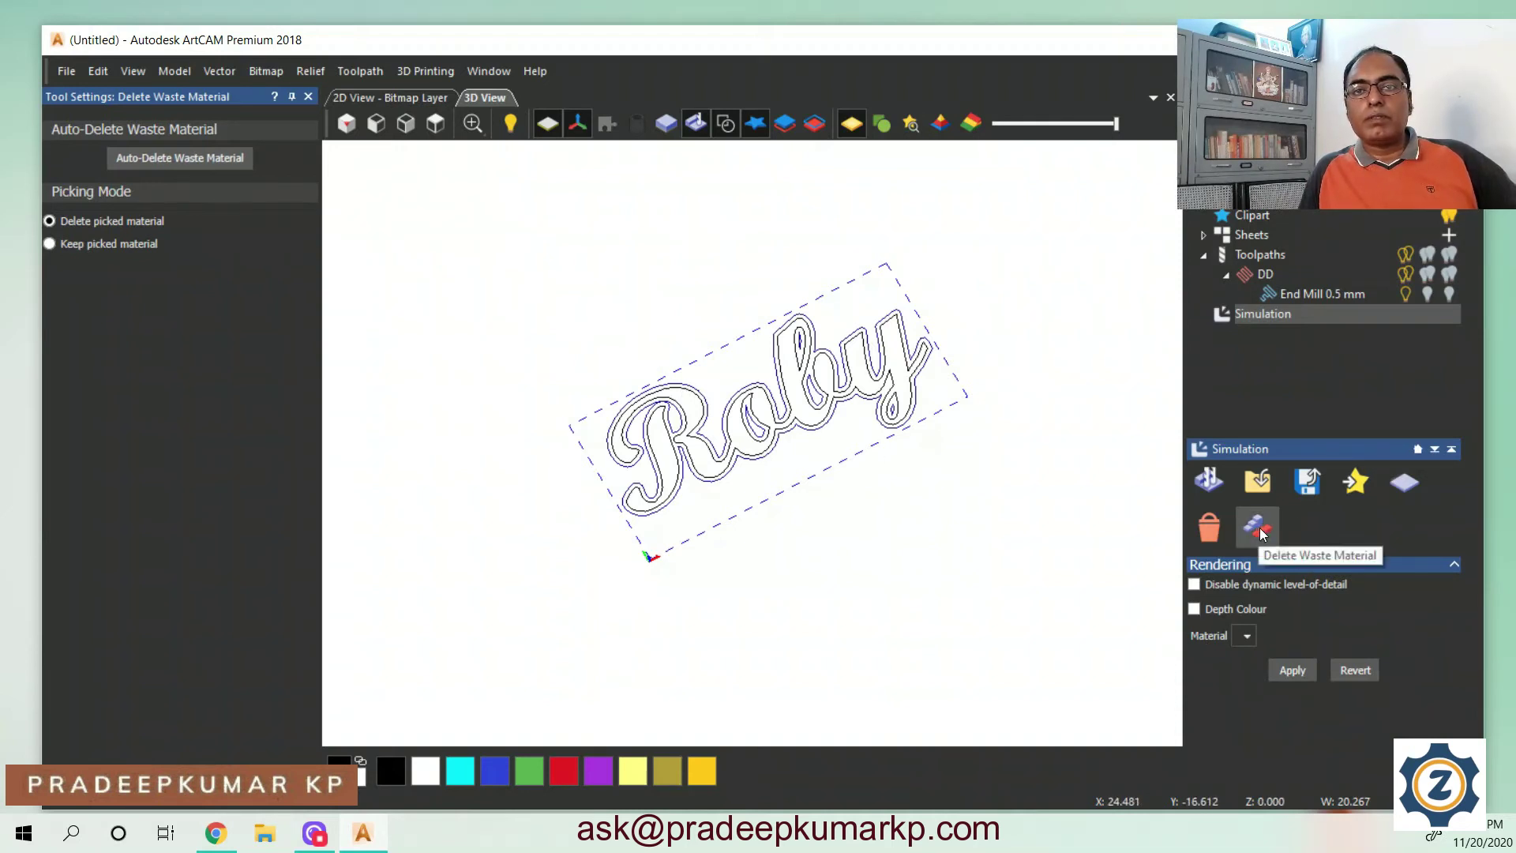
Turn on Depth Colour and choose 24ct Polished Gold as the simulation's rendering material
{"action": "left_click", "coordinate": [1194, 609]}
{"action": "left_click", "coordinate": [1246, 635]}
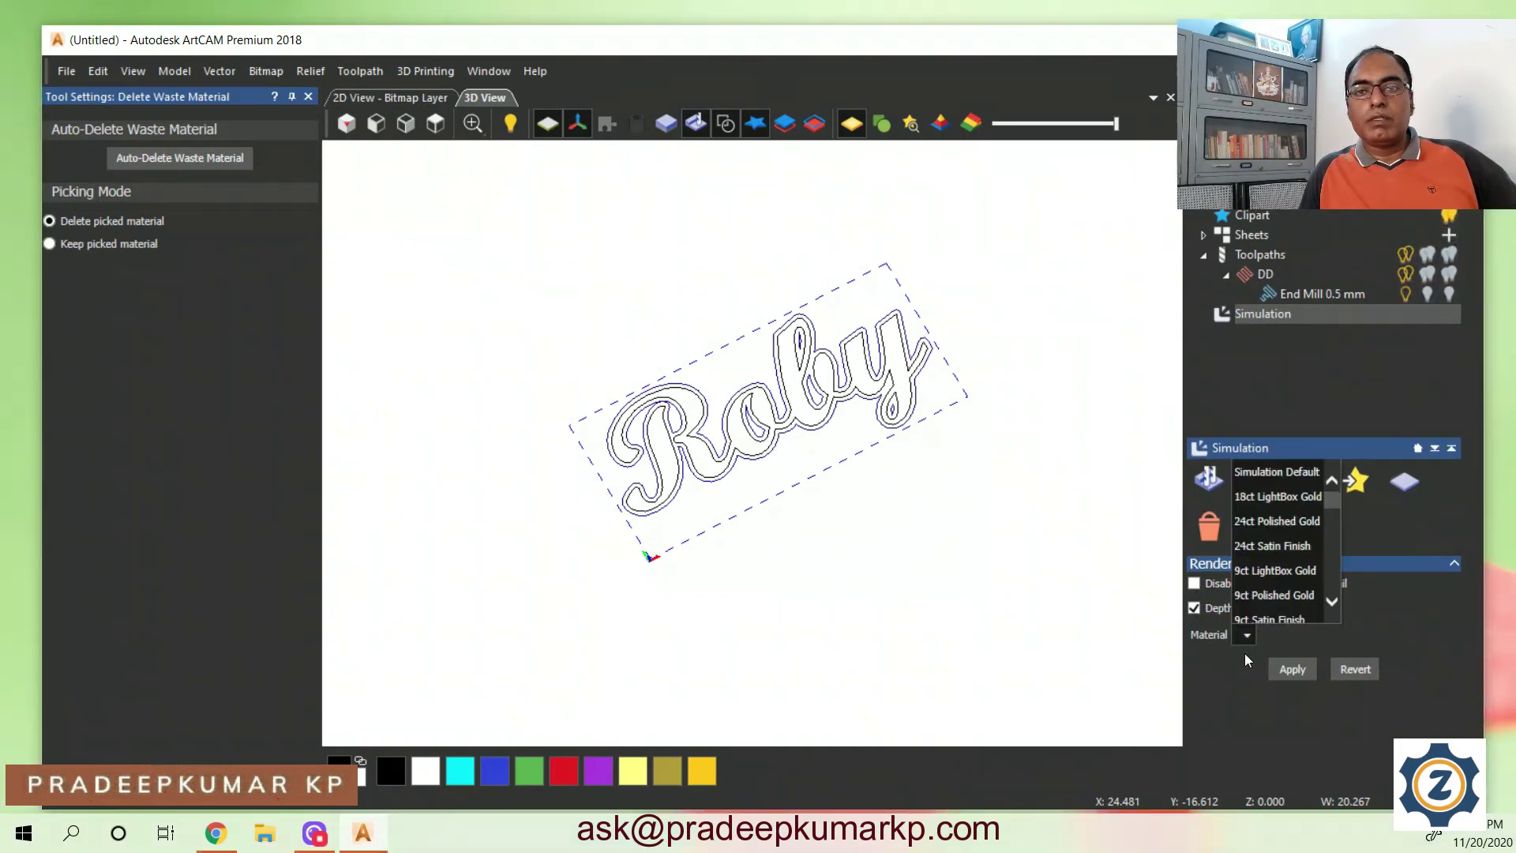
{"action": "left_click", "coordinate": [1291, 519]}
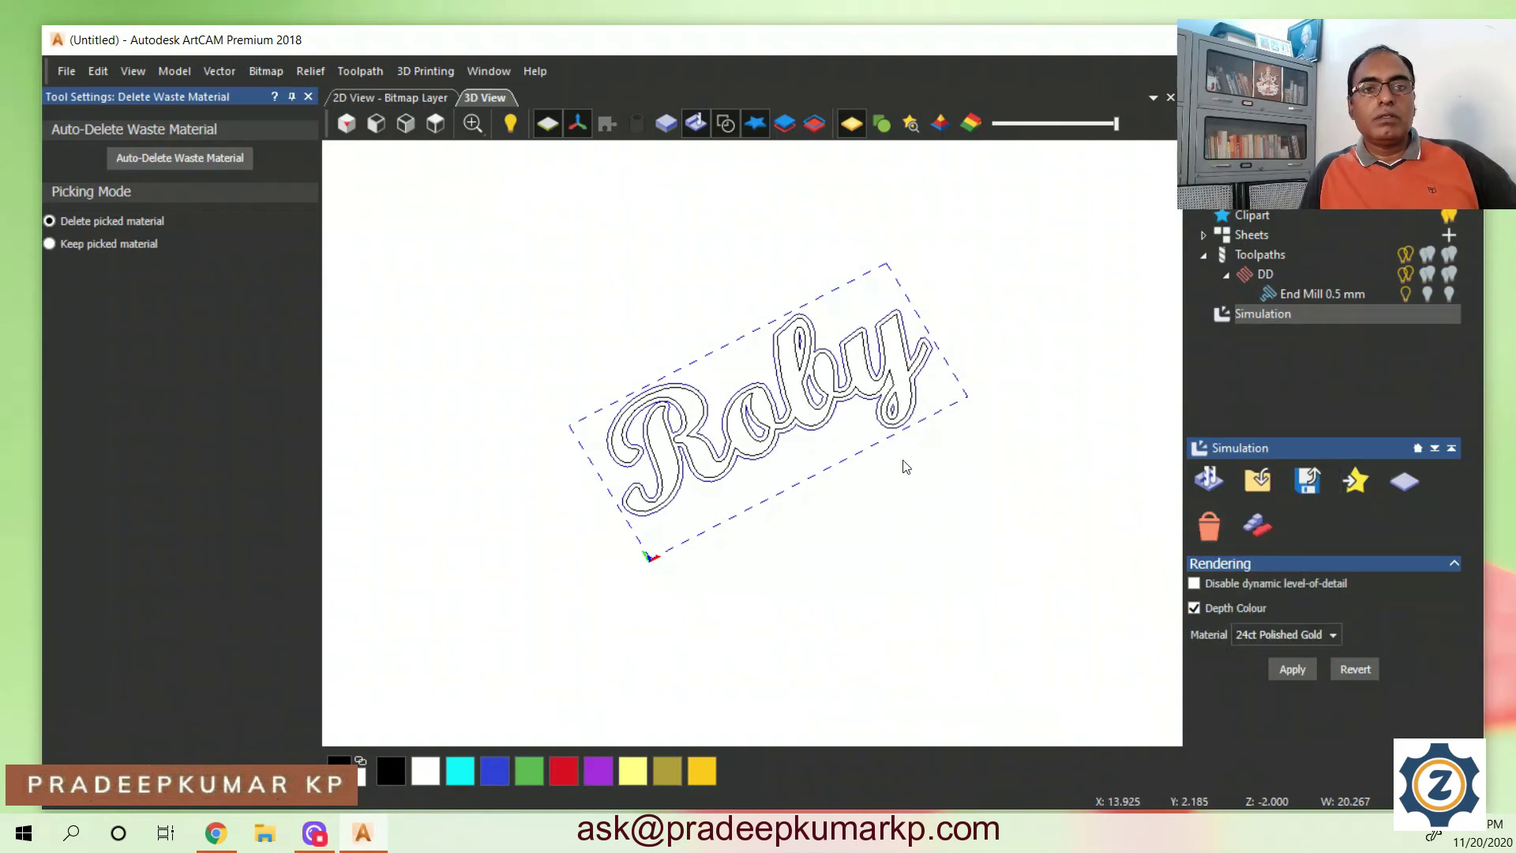
{"action": "scroll", "coordinate": [954, 489], "scroll_direction": "down", "scroll_amount": 2}
{"action": "scroll", "coordinate": [954, 489], "scroll_direction": "up", "scroll_amount": 2}
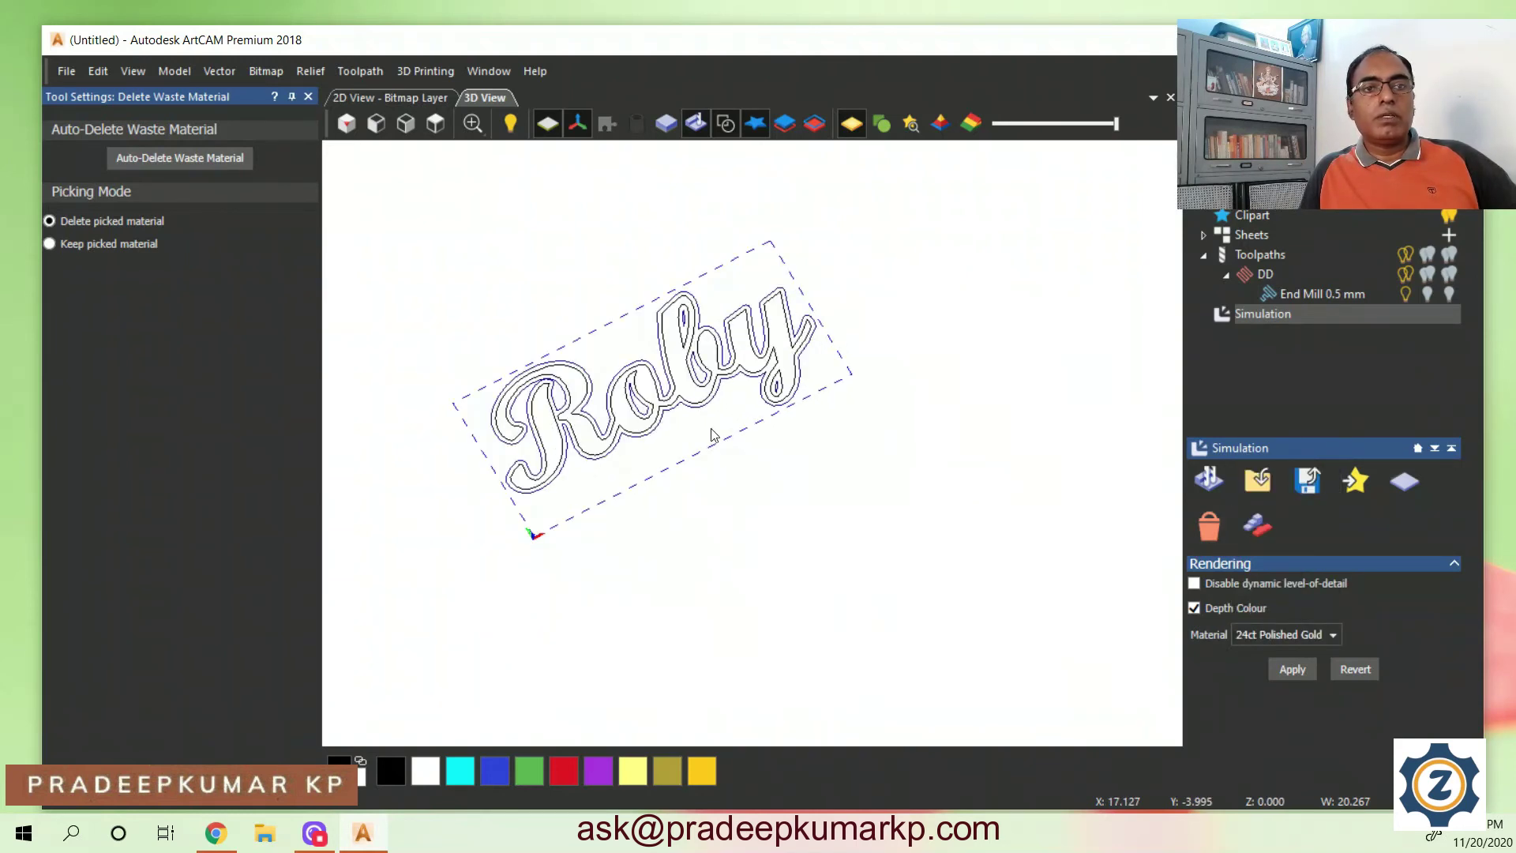
{"action": "left_click_drag", "start_coordinate": [622, 413], "coordinate": [655, 391]}
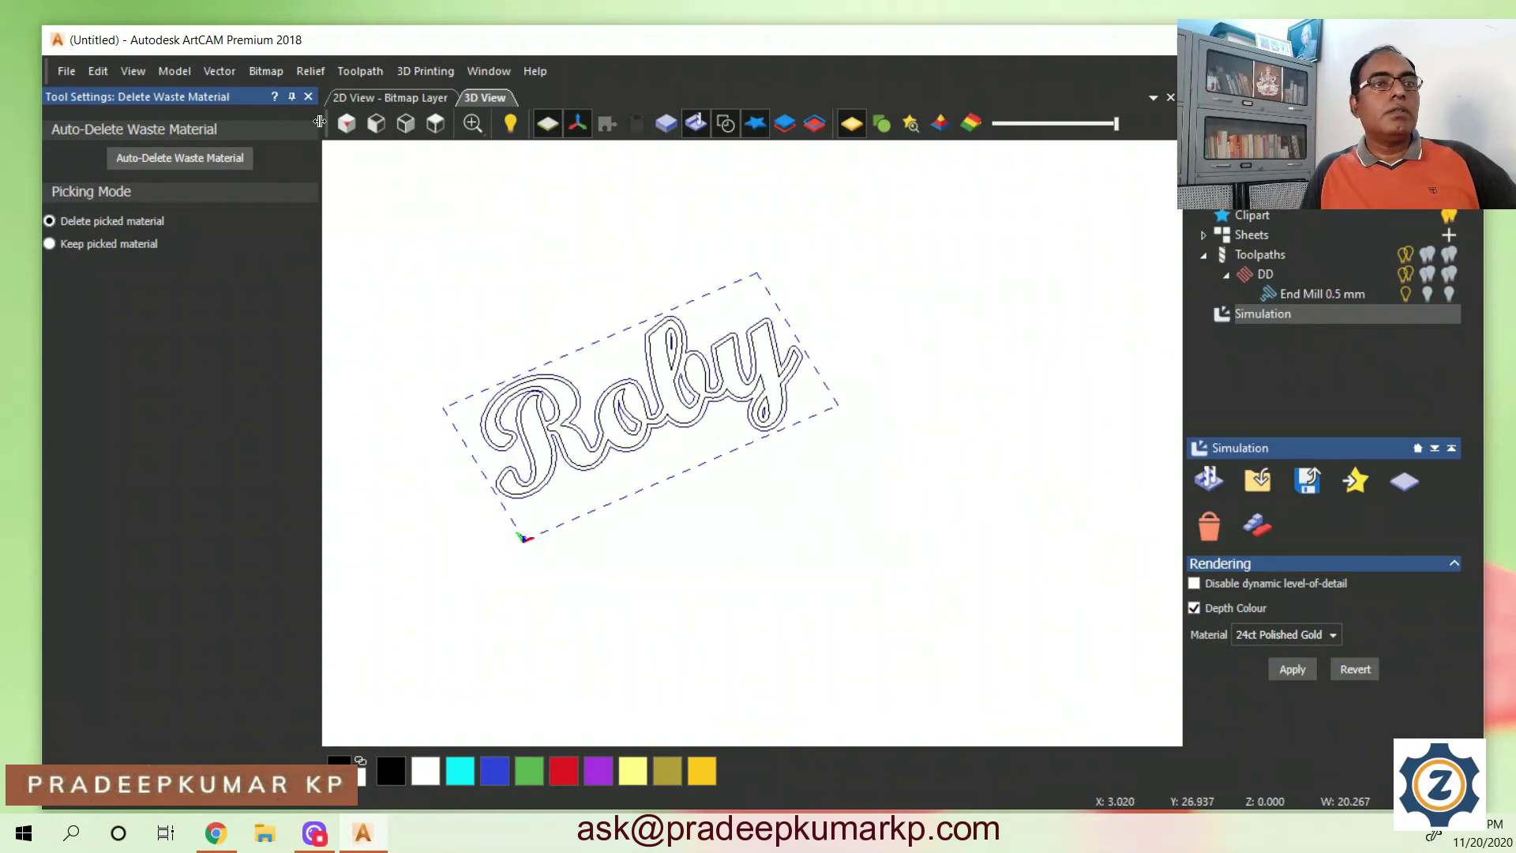
Leave waste removal, reset the simulation block in an isometric view and simulate the End Mill 0.5 mm toolpath again
{"action": "left_click", "coordinate": [346, 125]}
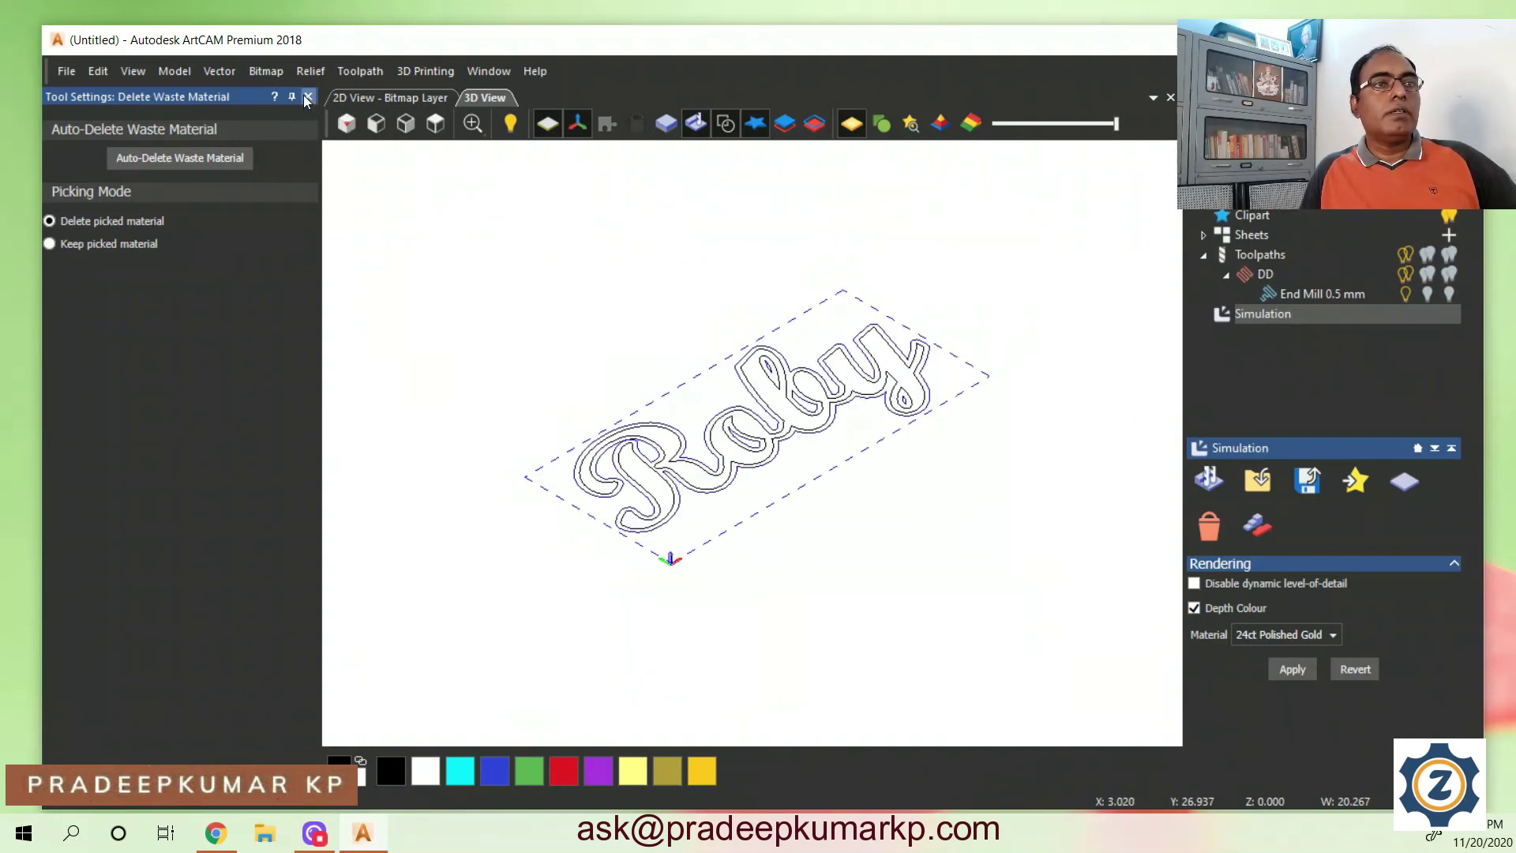
{"action": "left_click", "coordinate": [307, 97]}
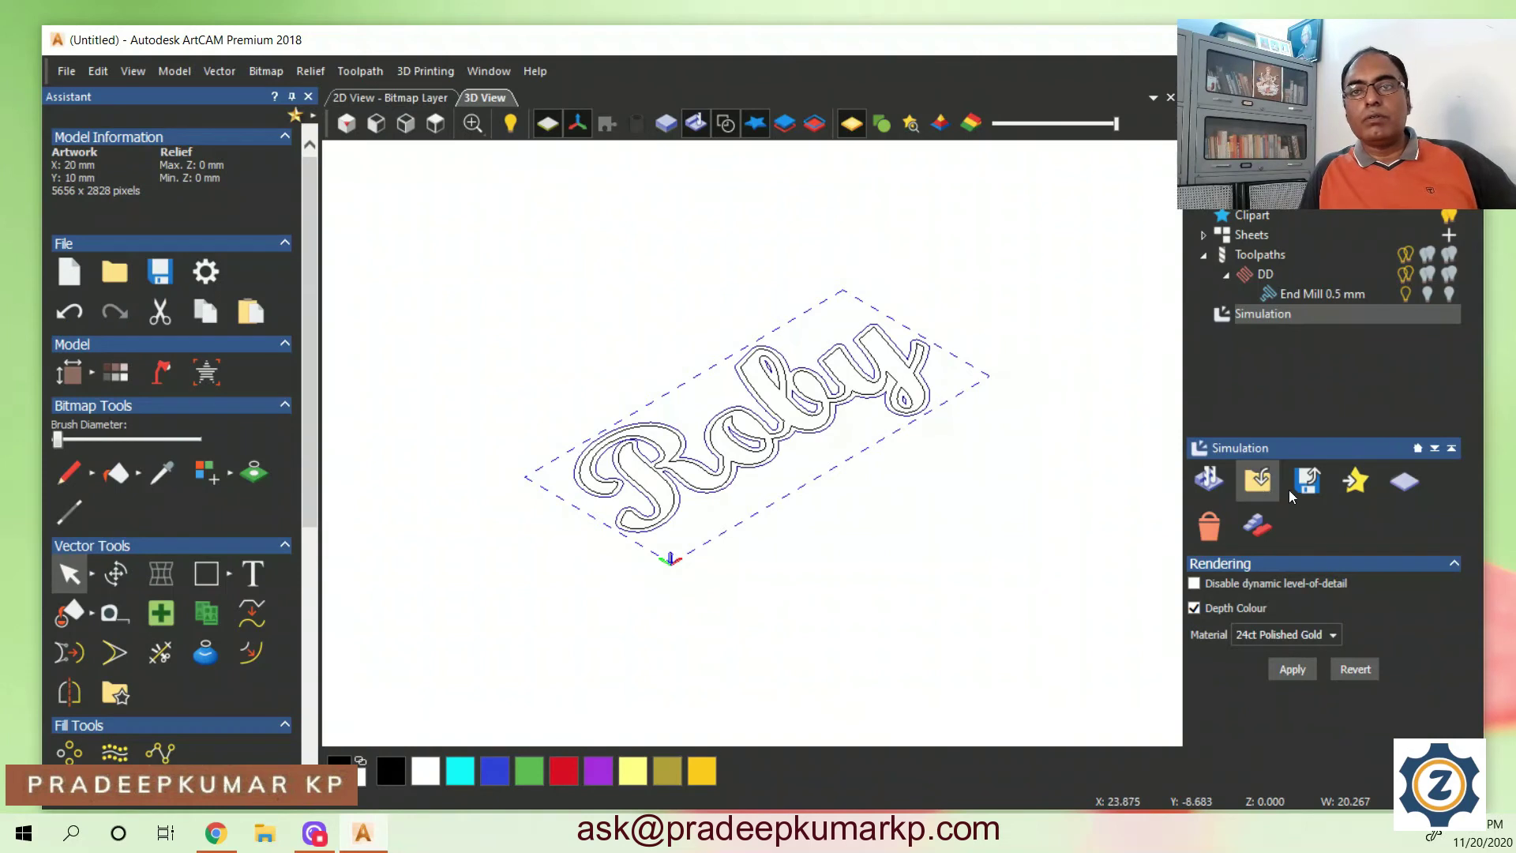
{"action": "left_click", "coordinate": [1397, 483]}
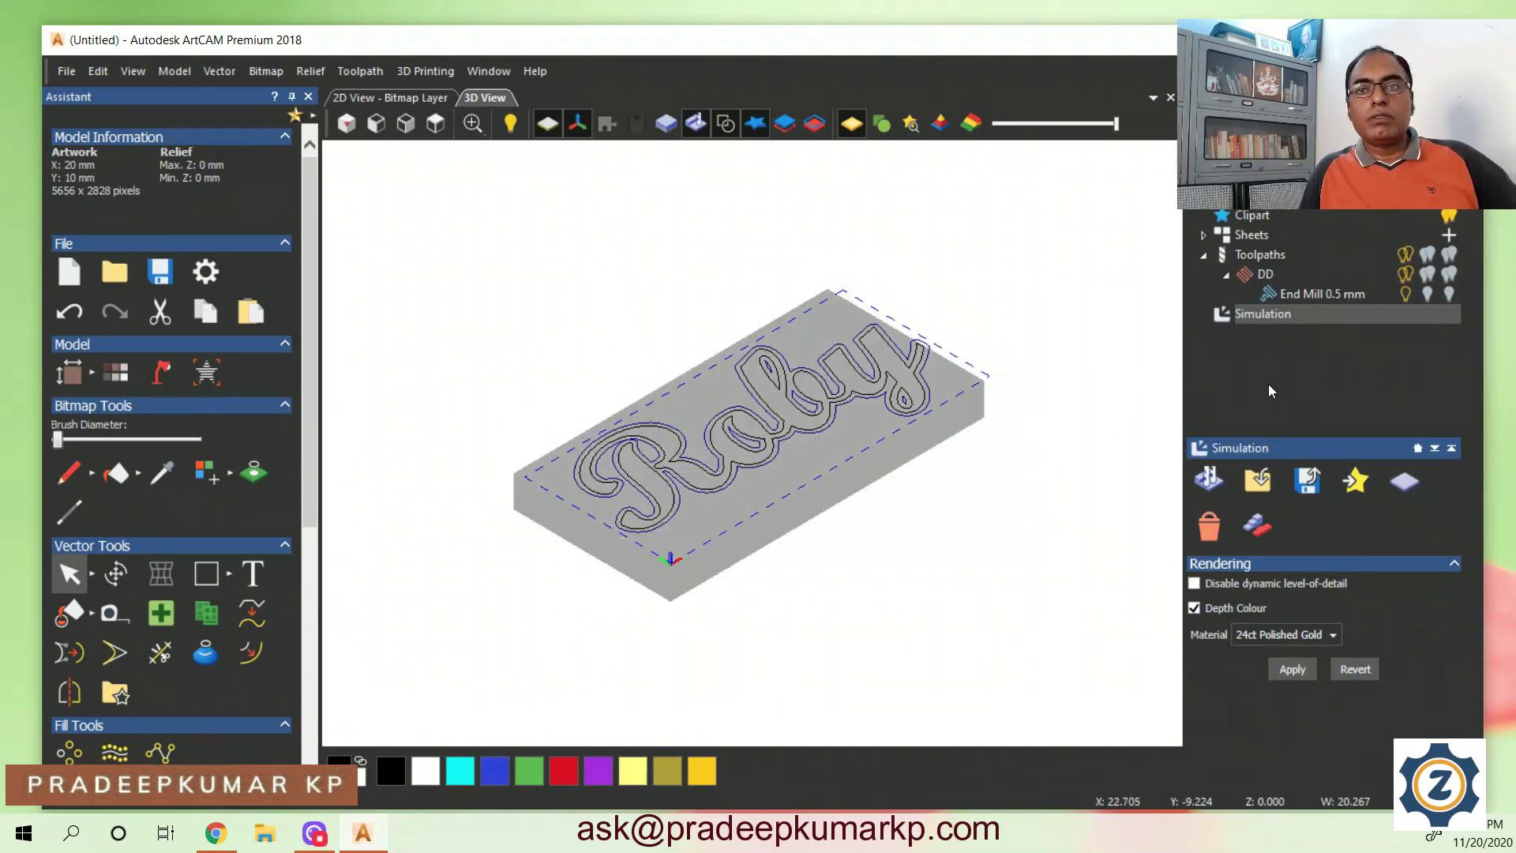
{"action": "left_click", "coordinate": [1283, 299]}
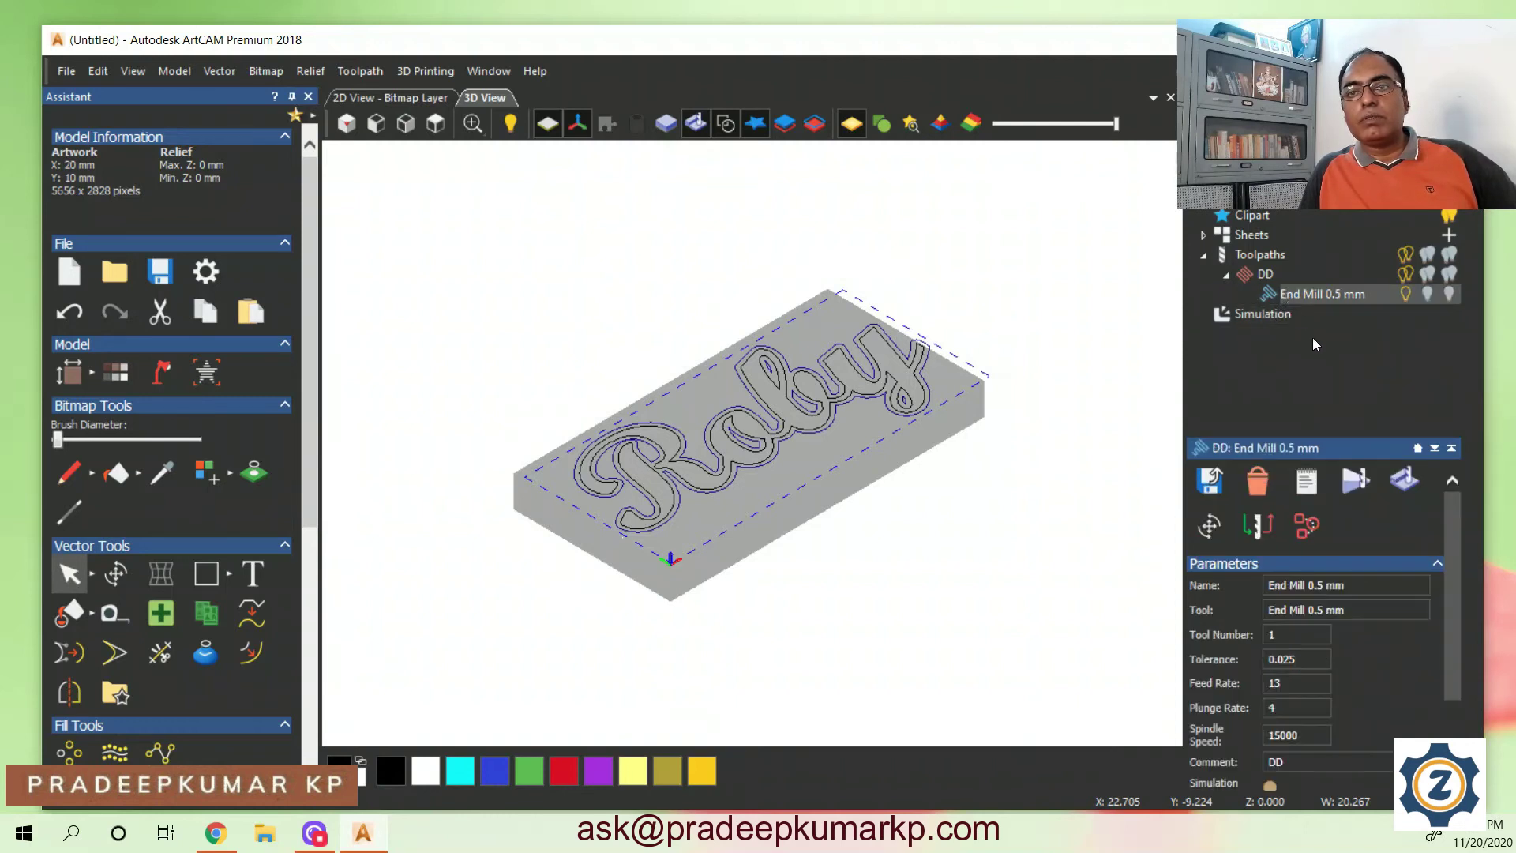
{"action": "left_click", "coordinate": [1391, 482]}
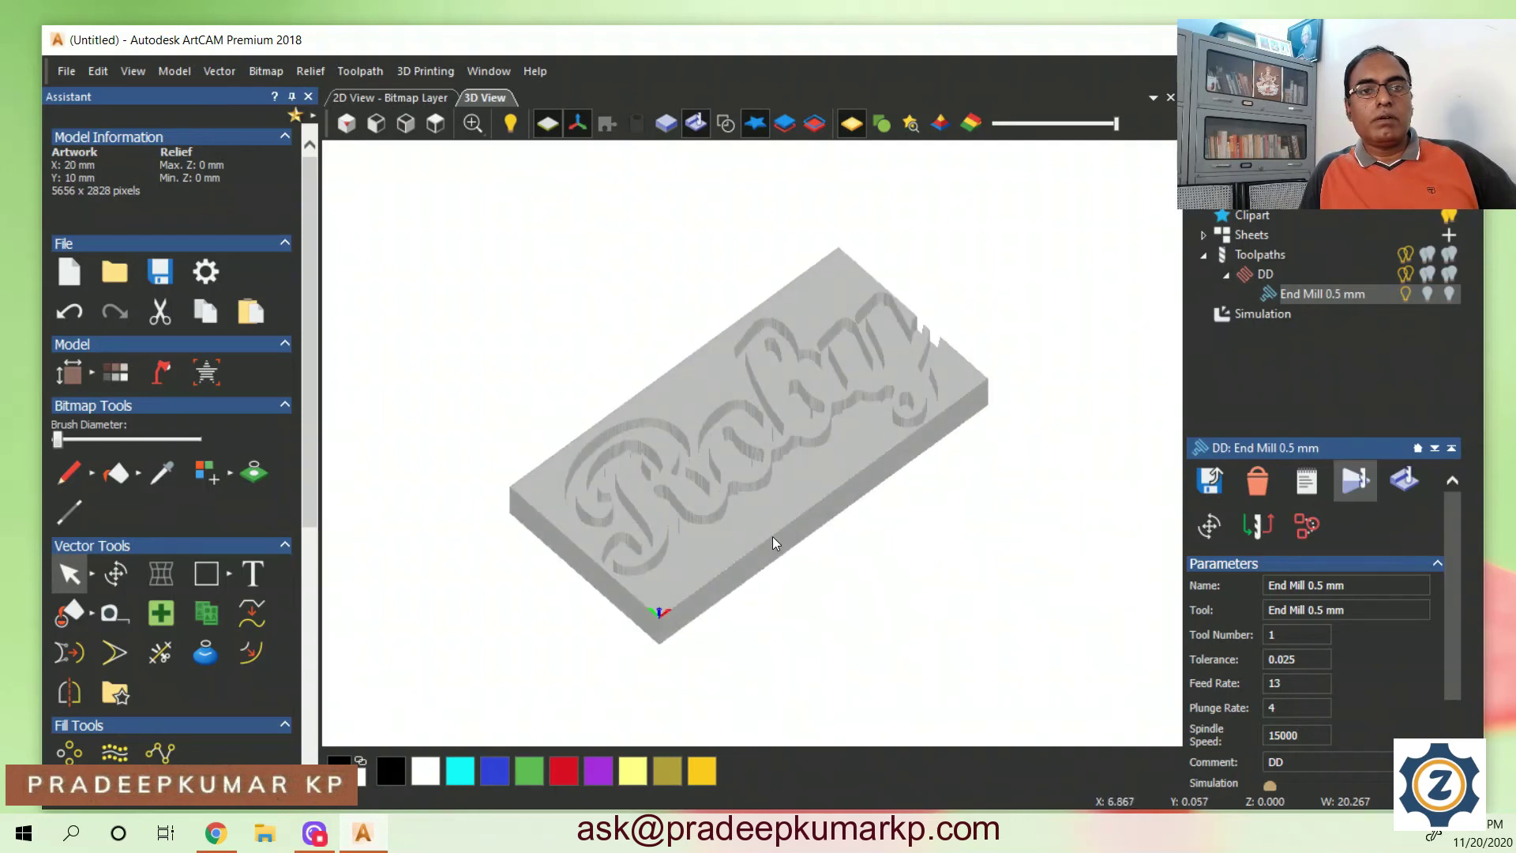
Pick a more saturated orange as the simulation colour of the End Mill 0.5 mm toolpath
{"action": "left_click_drag", "start_coordinate": [1448, 580], "coordinate": [1371, 688]}
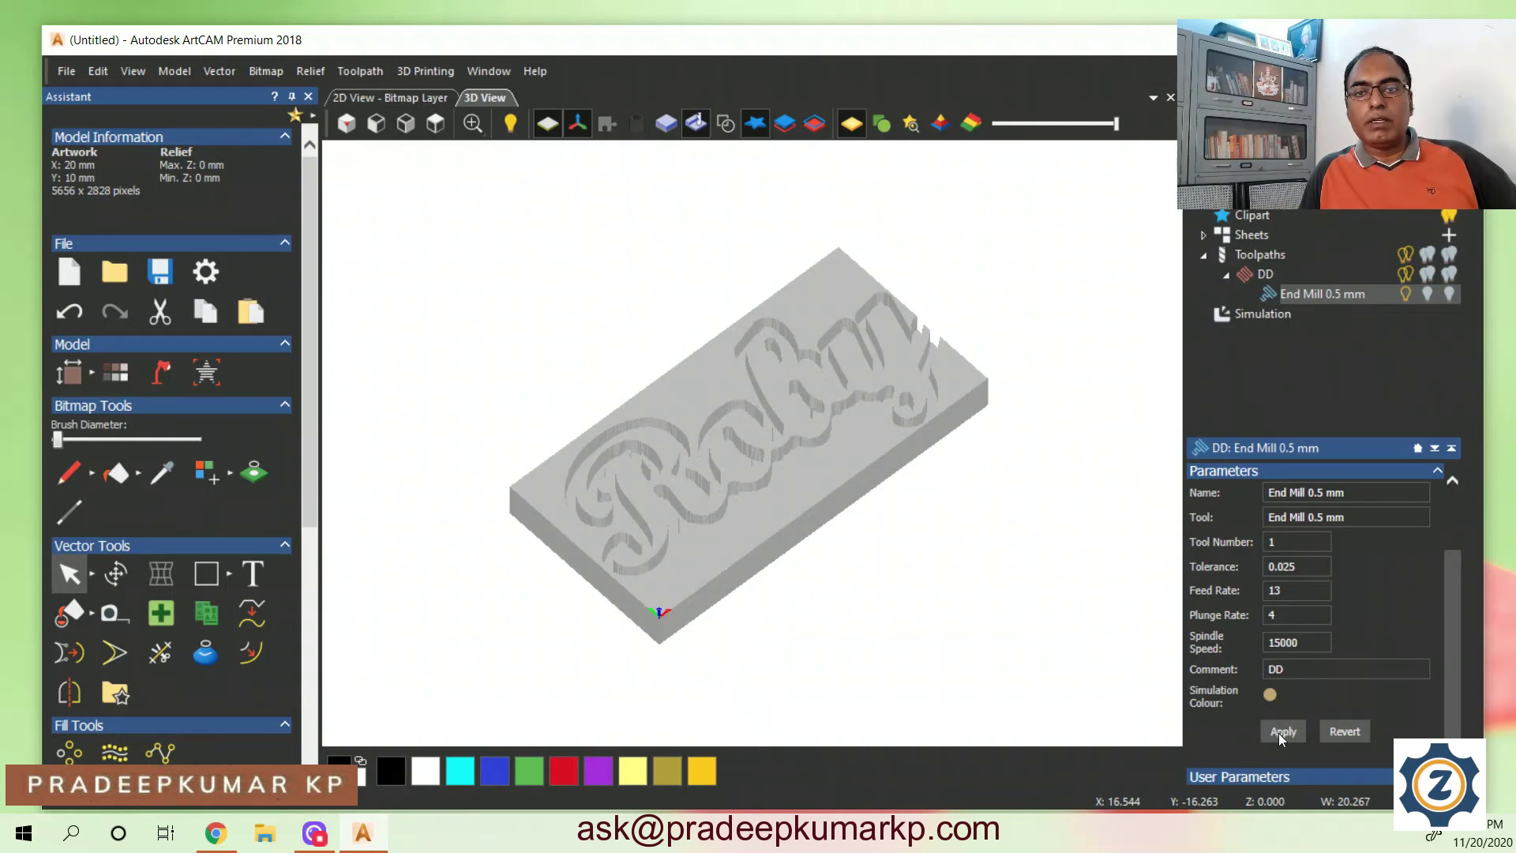
{"action": "left_click", "coordinate": [1271, 695]}
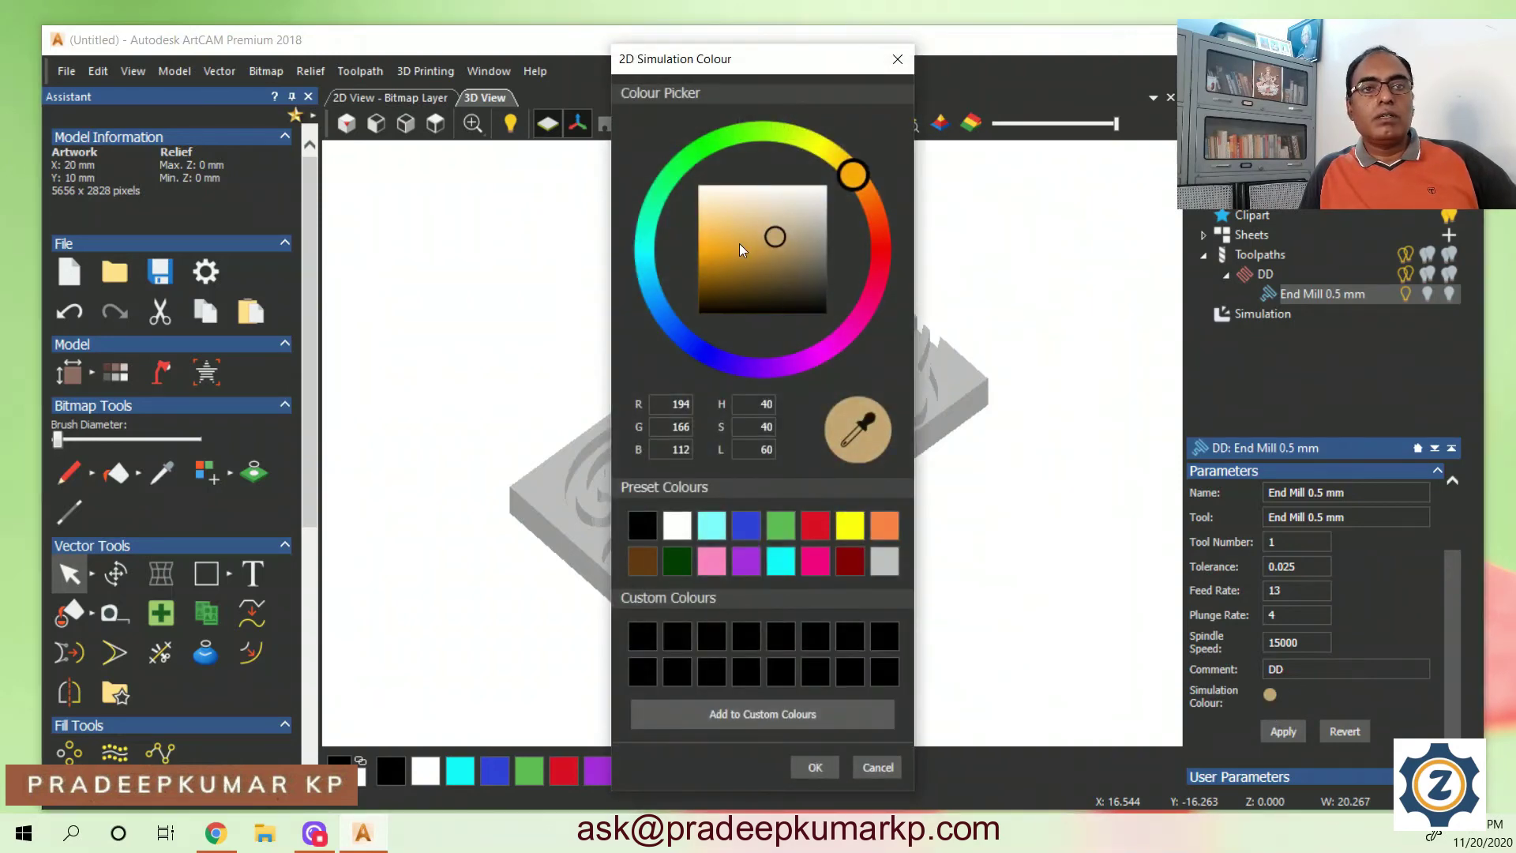
{"action": "left_click", "coordinate": [739, 244]}
{"action": "left_click", "coordinate": [815, 767]}
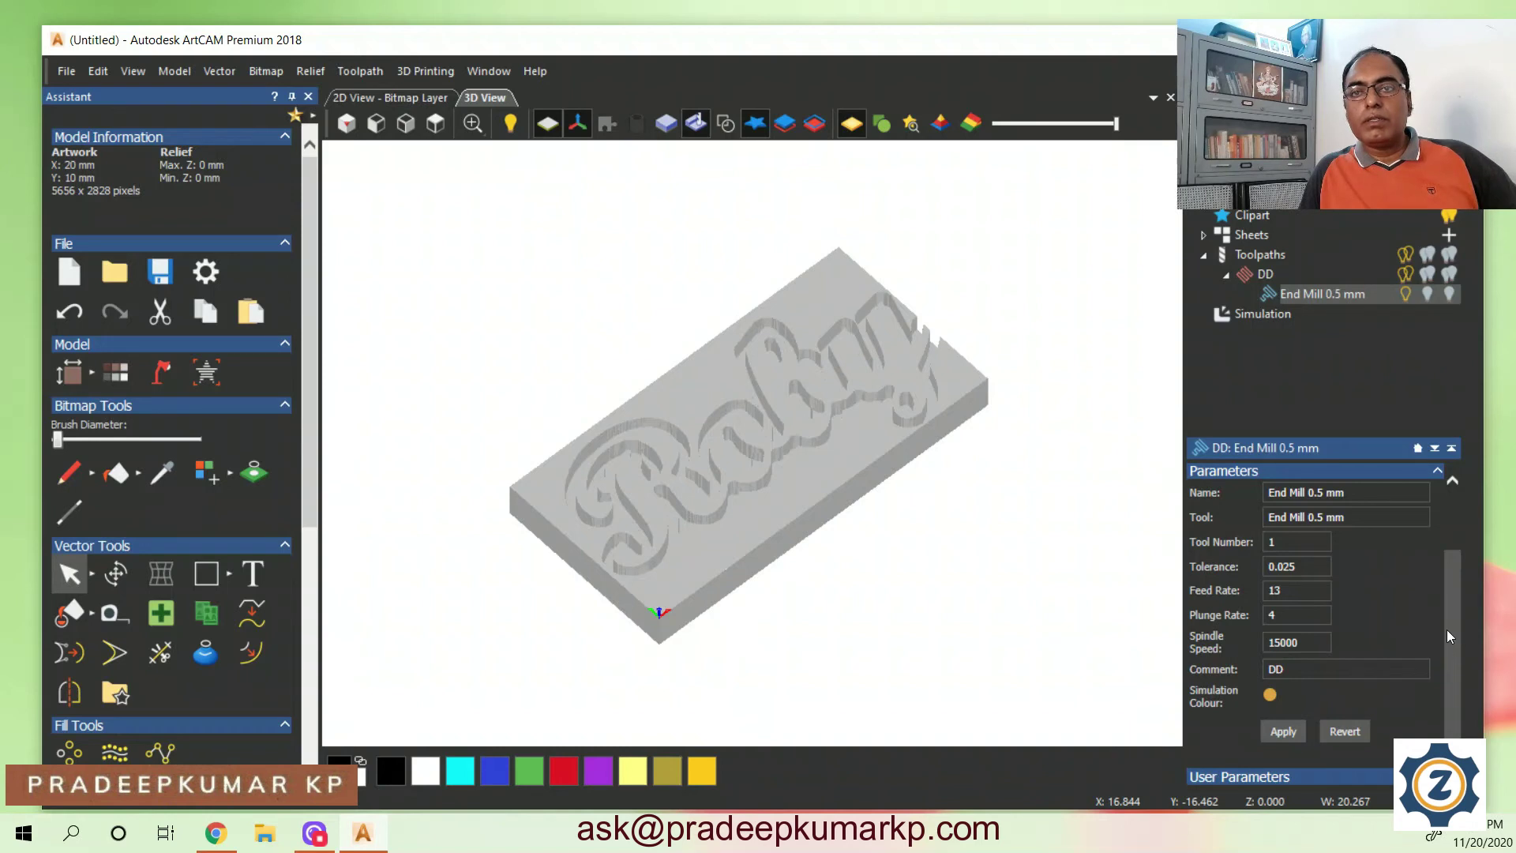
Start Delete Waste Material on the simulation and set its picking mode to Keep picked material
{"action": "left_click", "coordinate": [1319, 320]}
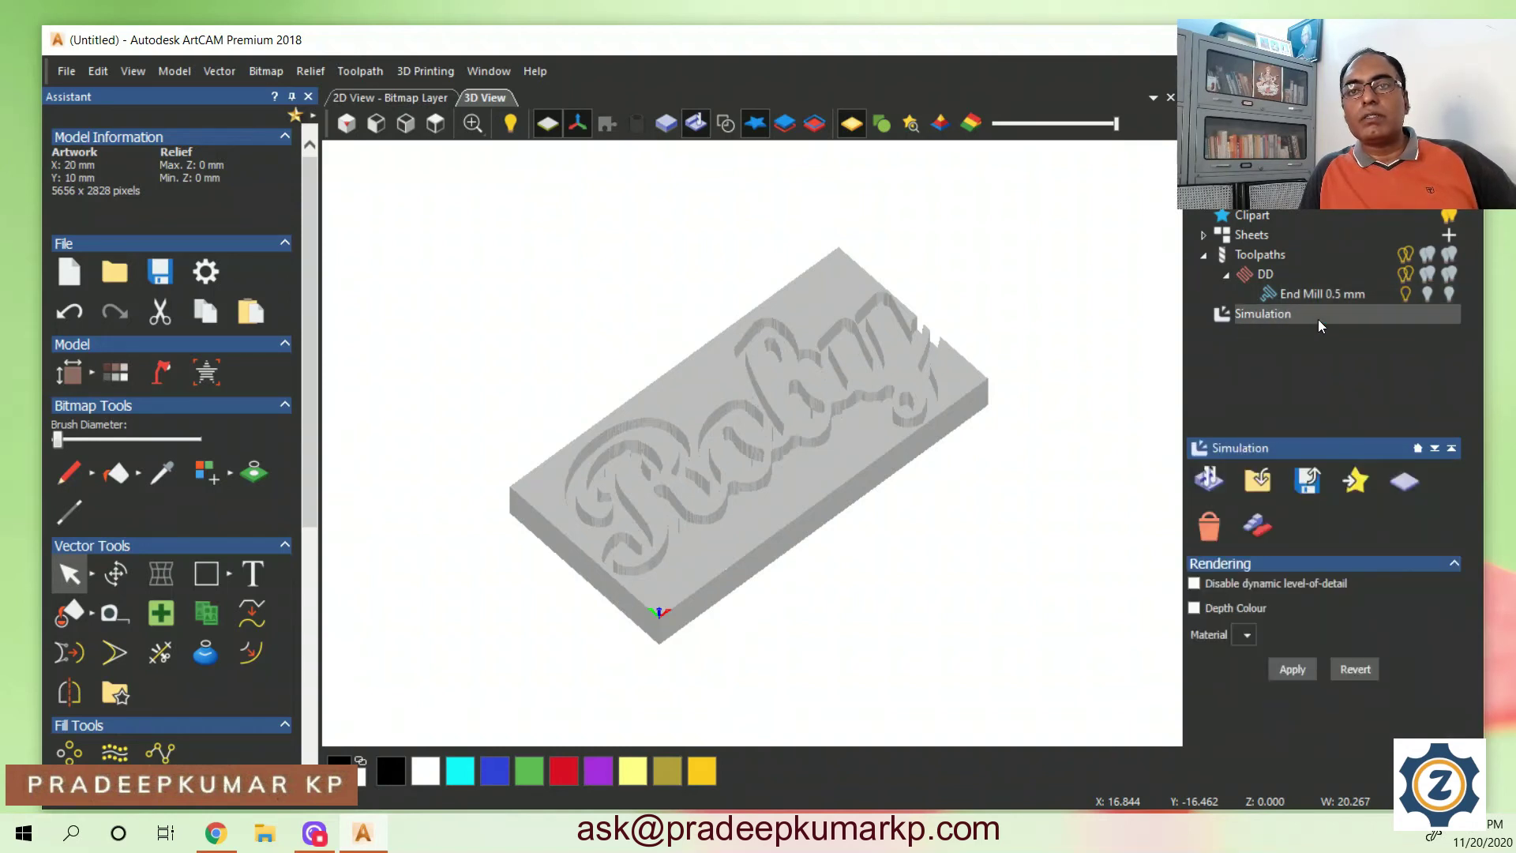
{"action": "left_click", "coordinate": [1256, 537]}
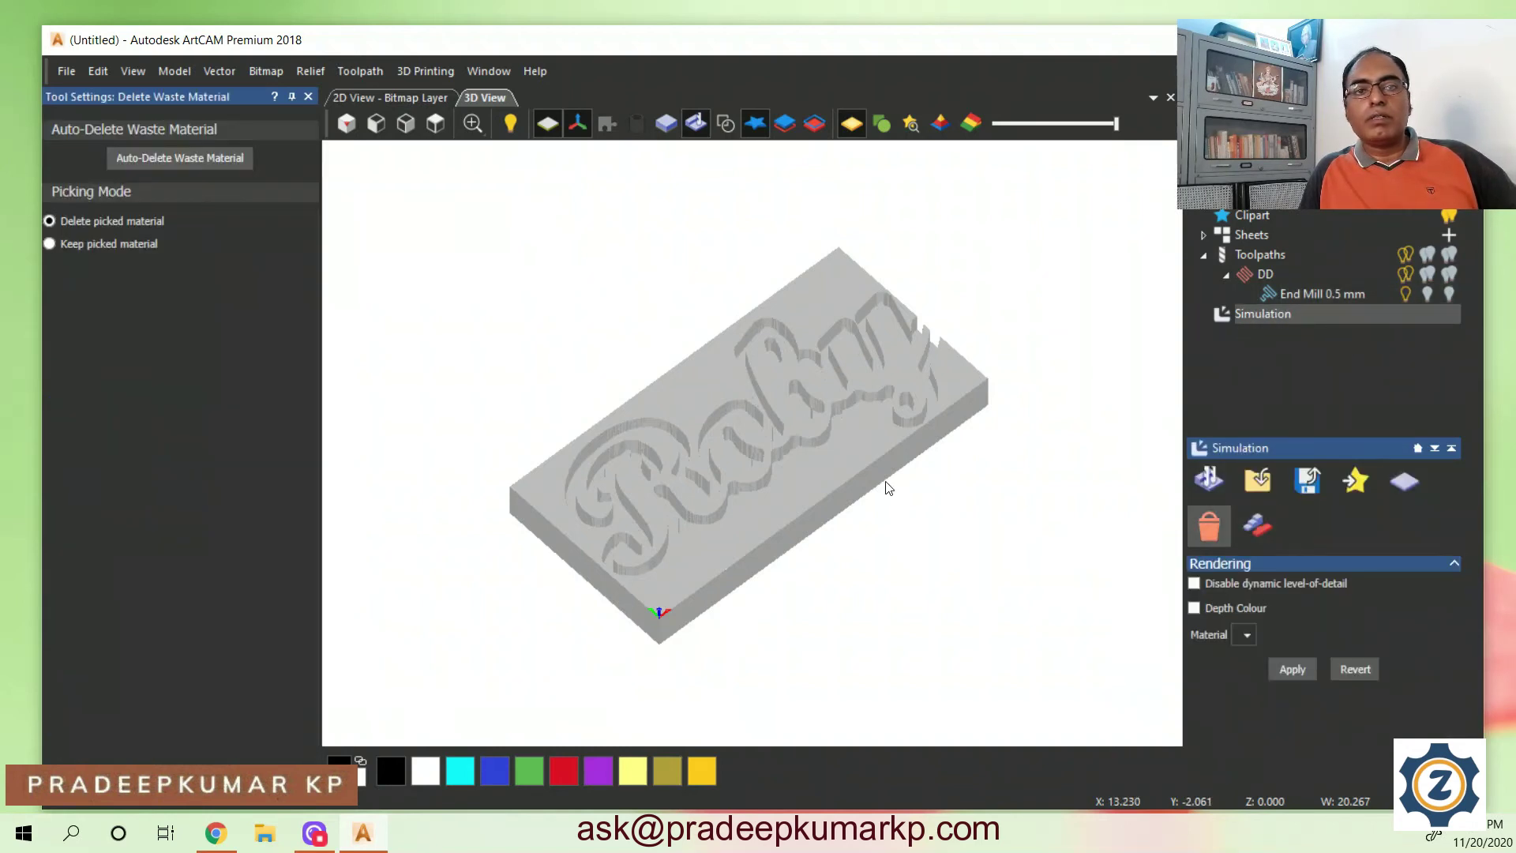
{"action": "left_click", "coordinate": [50, 244]}
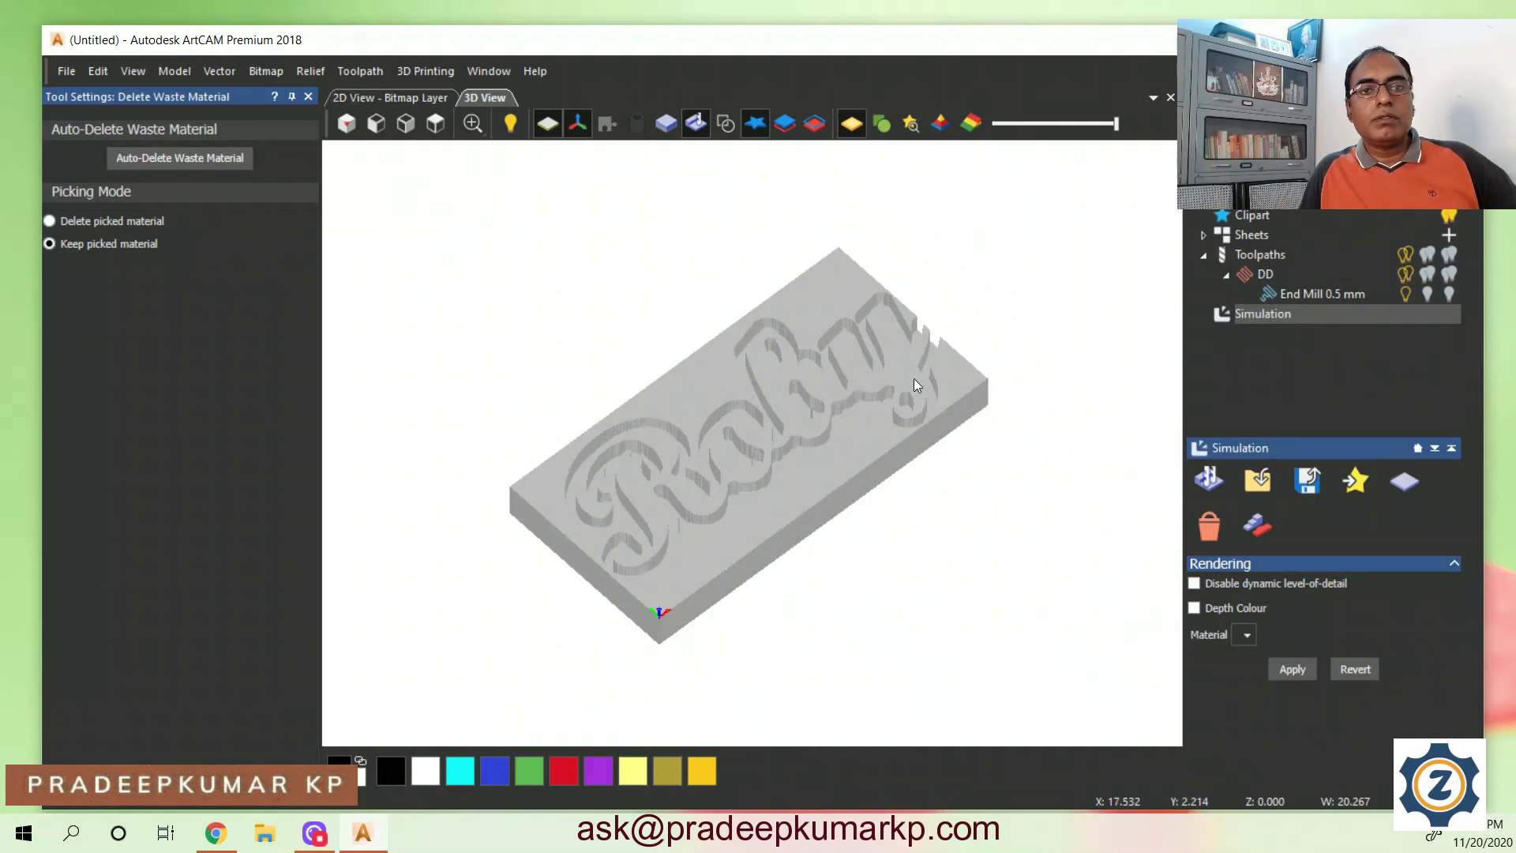
Examine the simulated cut from several angles, especially where the tail of the letter y meets the block's edge
{"action": "left_click_drag", "start_coordinate": [956, 361], "coordinate": [692, 478]}
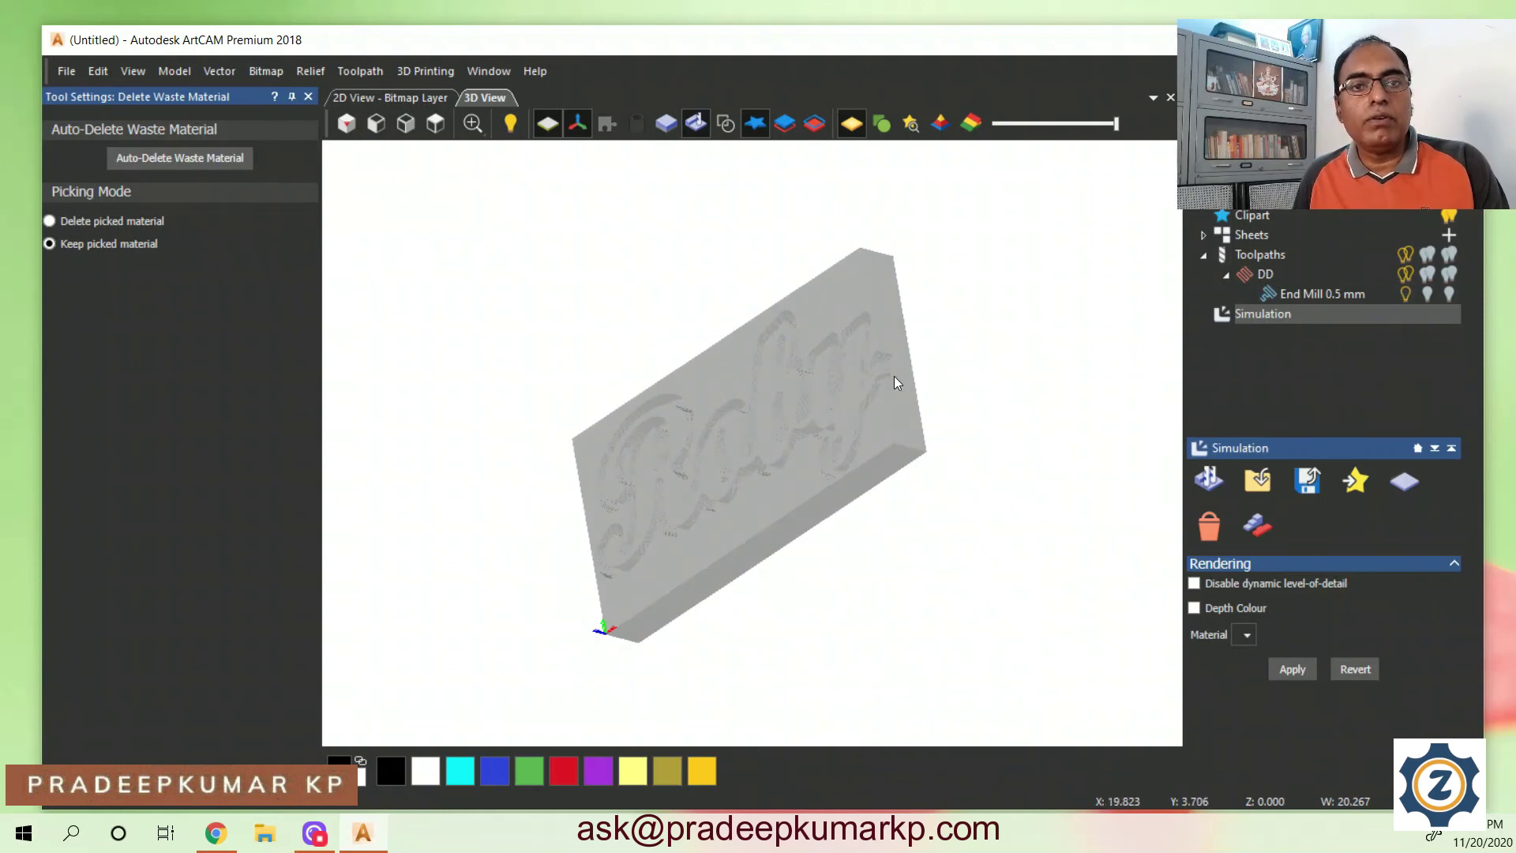
{"action": "scroll", "coordinate": [894, 376], "scroll_direction": "up", "scroll_amount": 2}
{"action": "scroll", "coordinate": [883, 380], "scroll_direction": "up", "scroll_amount": 2}
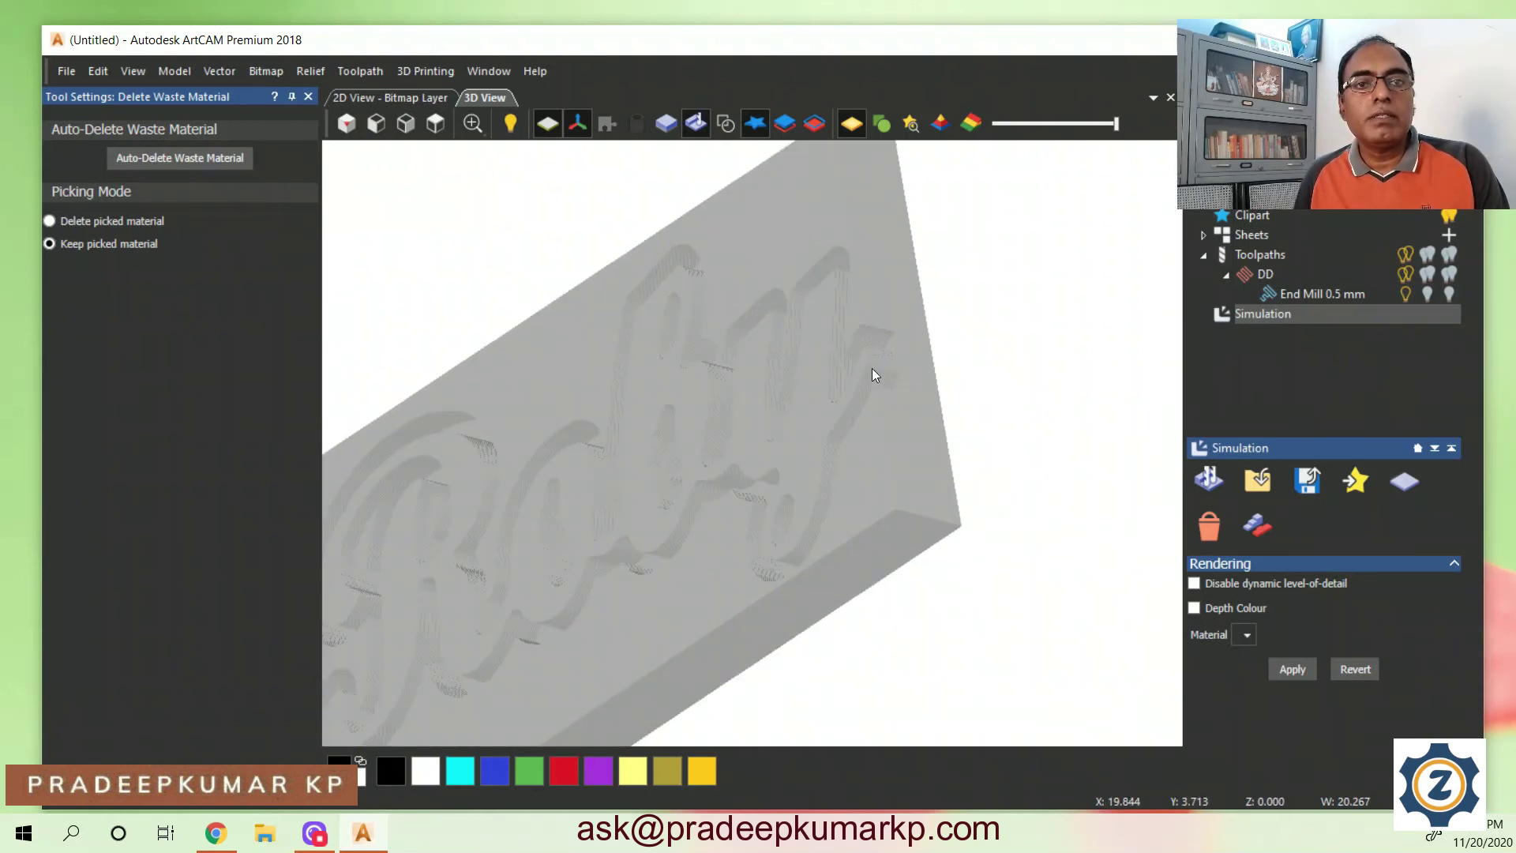
{"action": "left_click_drag", "start_coordinate": [885, 407], "coordinate": [985, 471]}
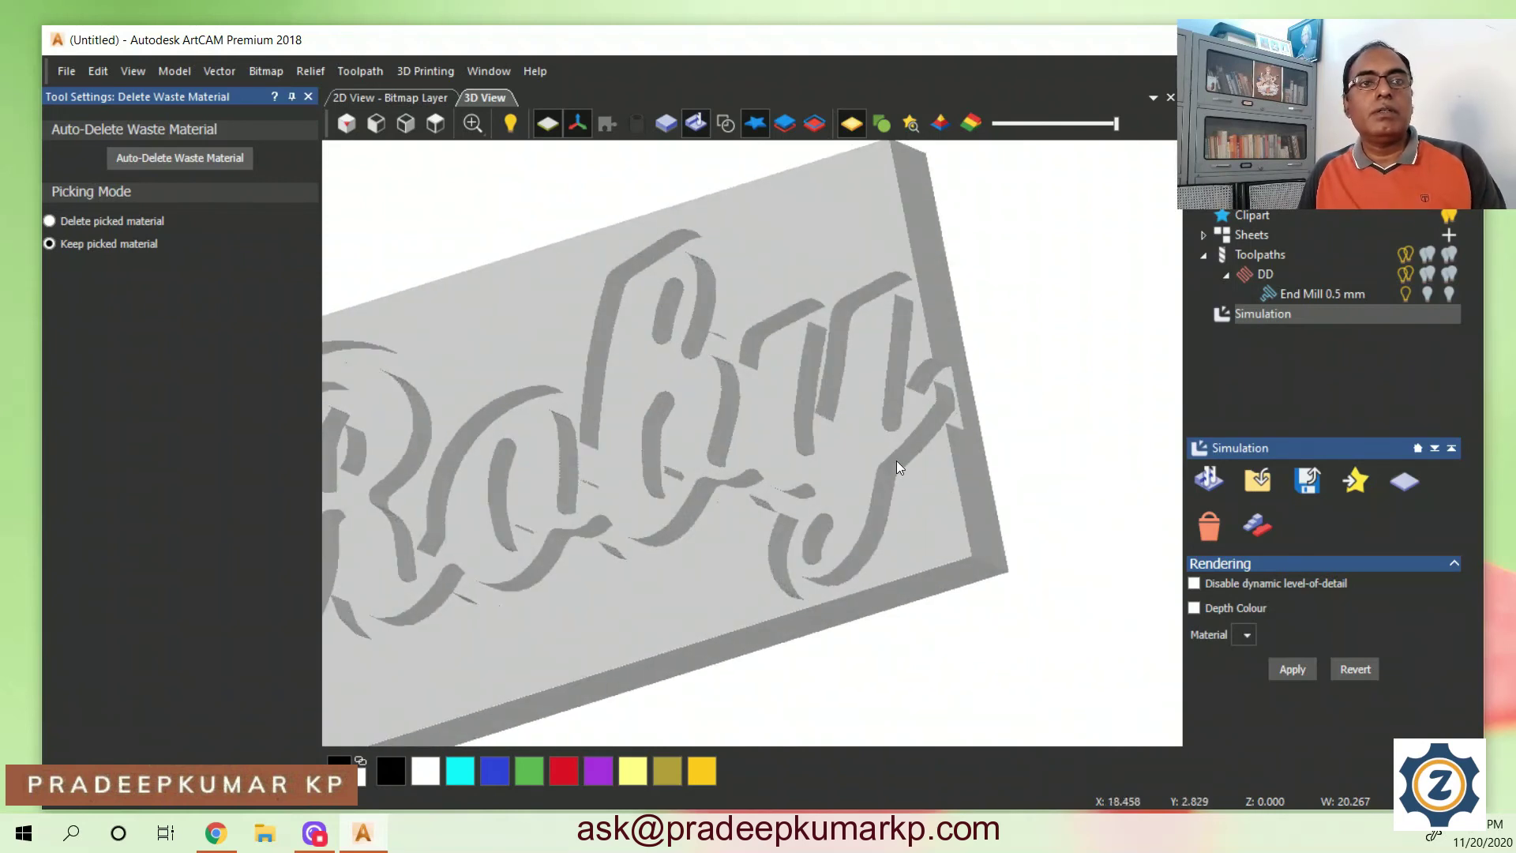
{"action": "scroll", "coordinate": [896, 460], "scroll_direction": "down", "scroll_amount": 2}
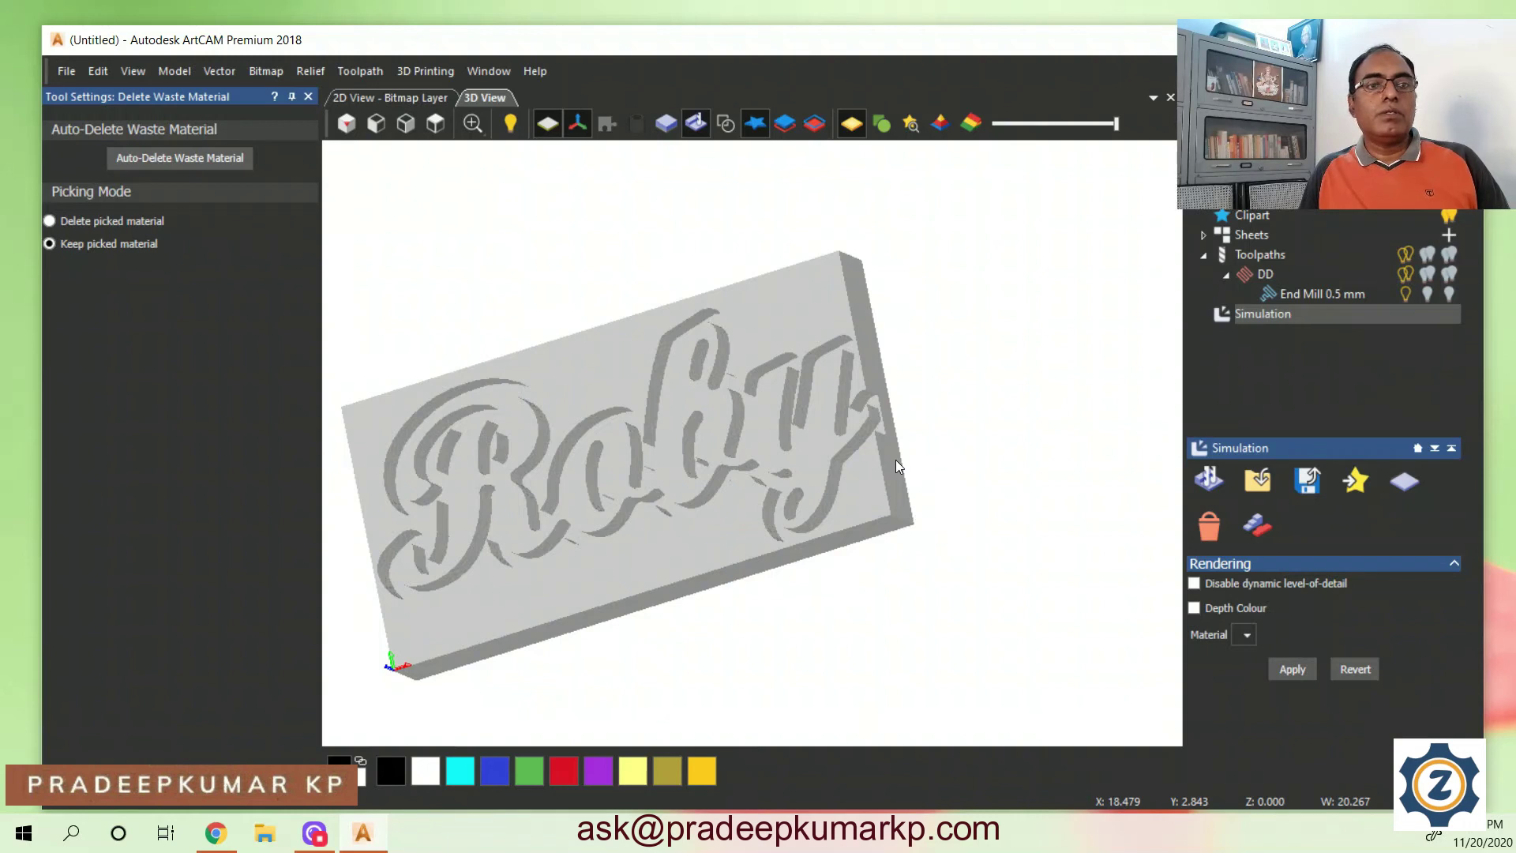
{"action": "scroll", "coordinate": [896, 460], "scroll_direction": "down", "scroll_amount": 1}
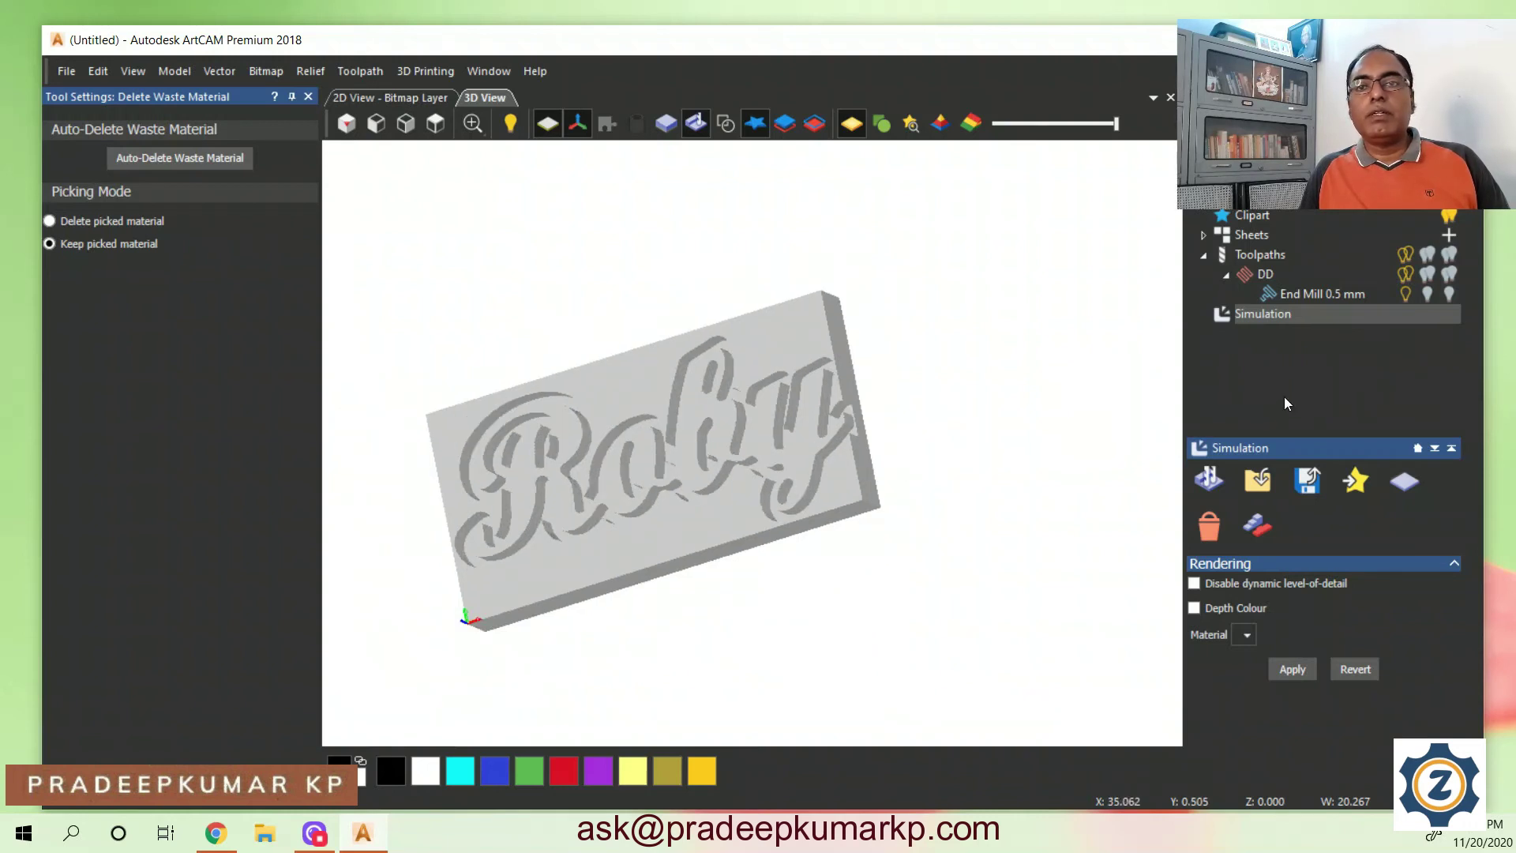
Edit the DD profile toolpath to a finish depth of 2 mm, recalculate it and close its settings
{"action": "left_click", "coordinate": [1341, 290]}
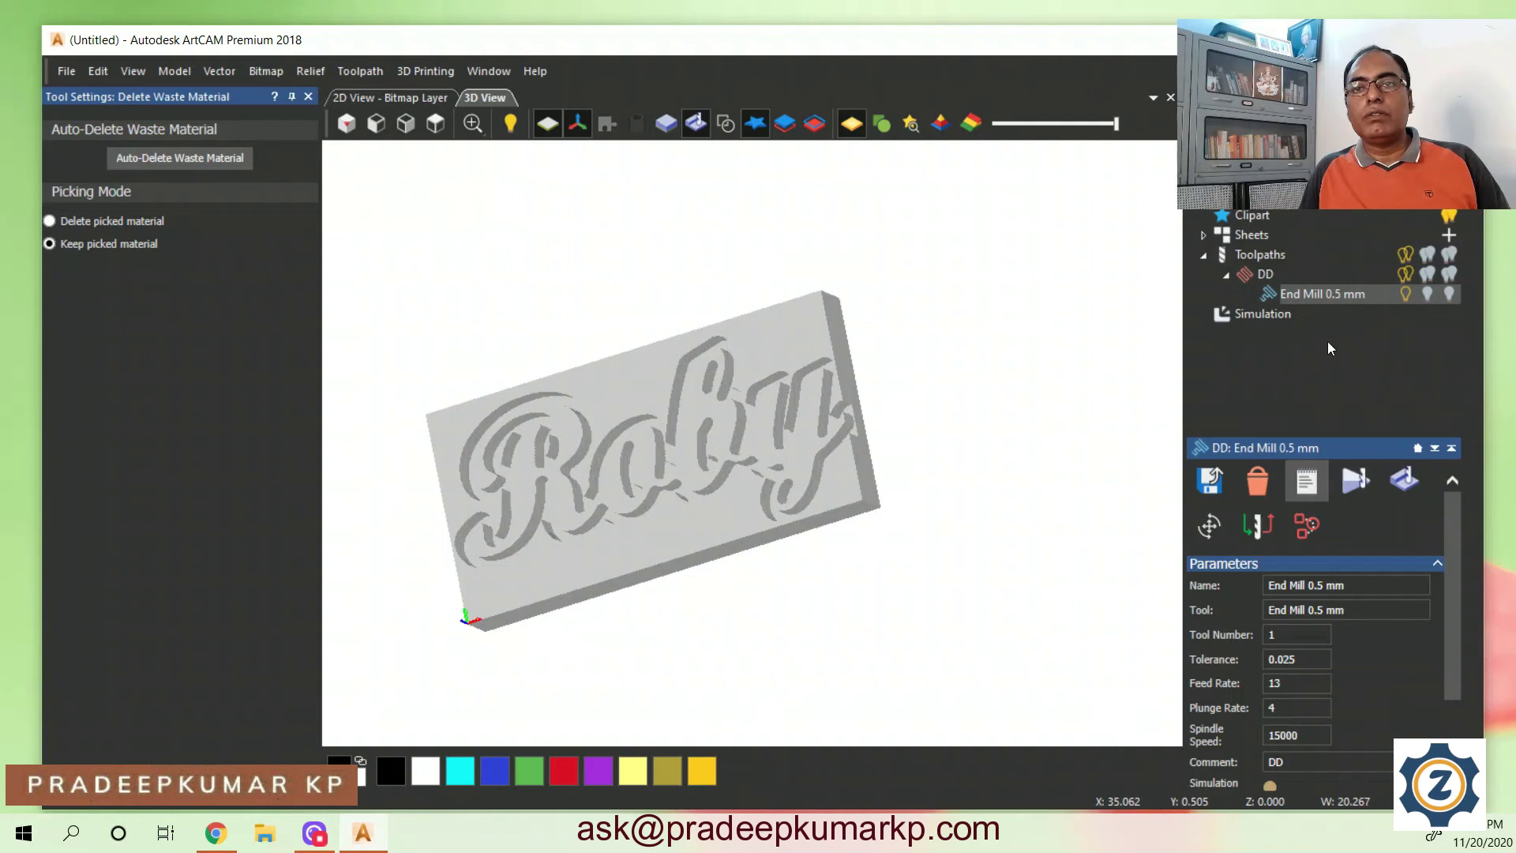
{"action": "left_click", "coordinate": [1280, 274]}
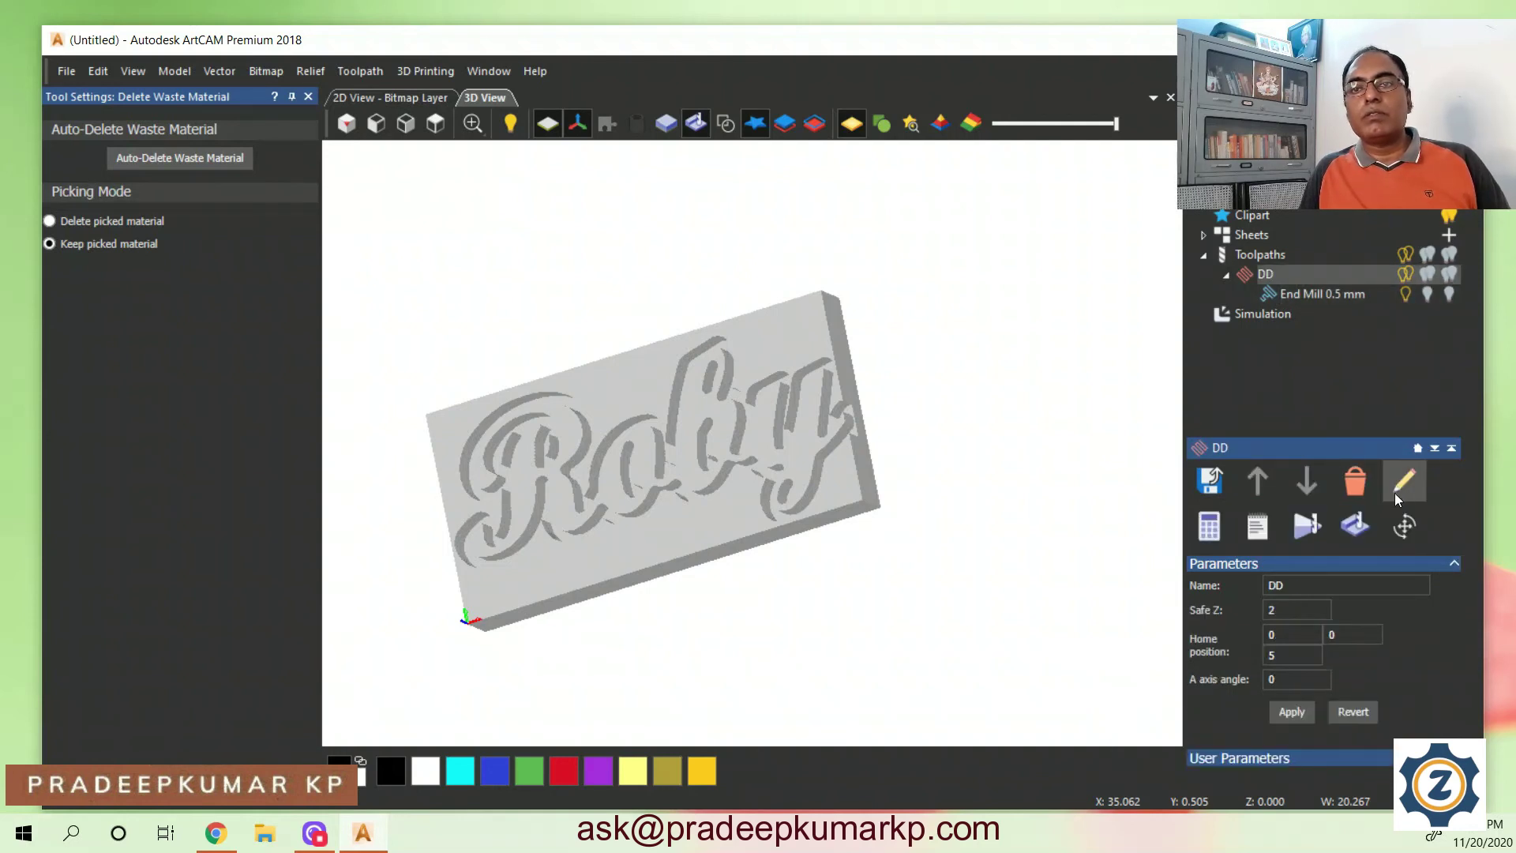
{"action": "left_click", "coordinate": [1395, 488]}
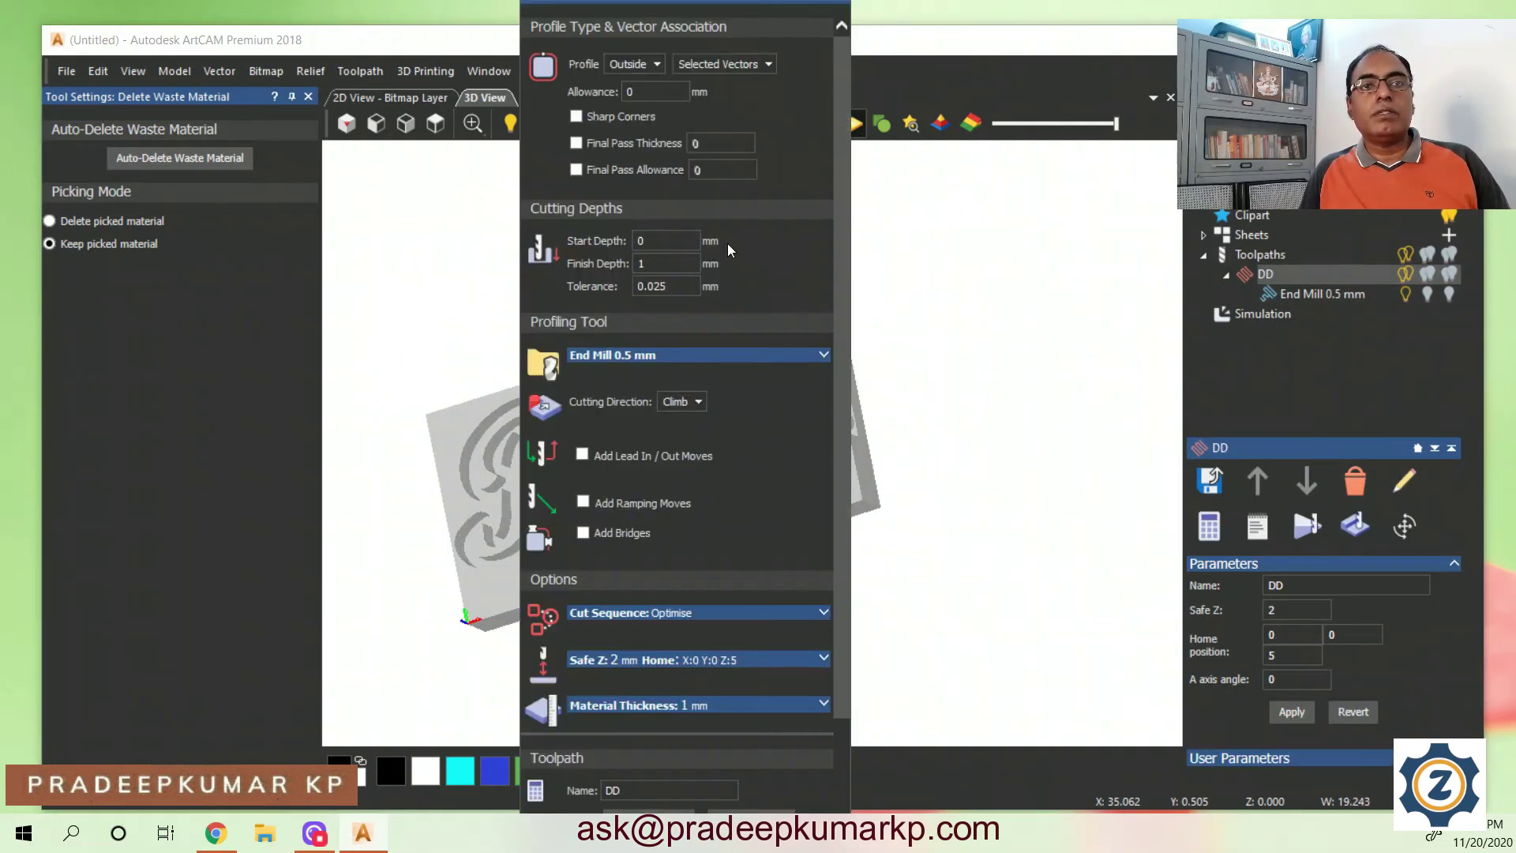
{"action": "double_click", "coordinate": [644, 265]}
{"action": "type", "text": "2"}
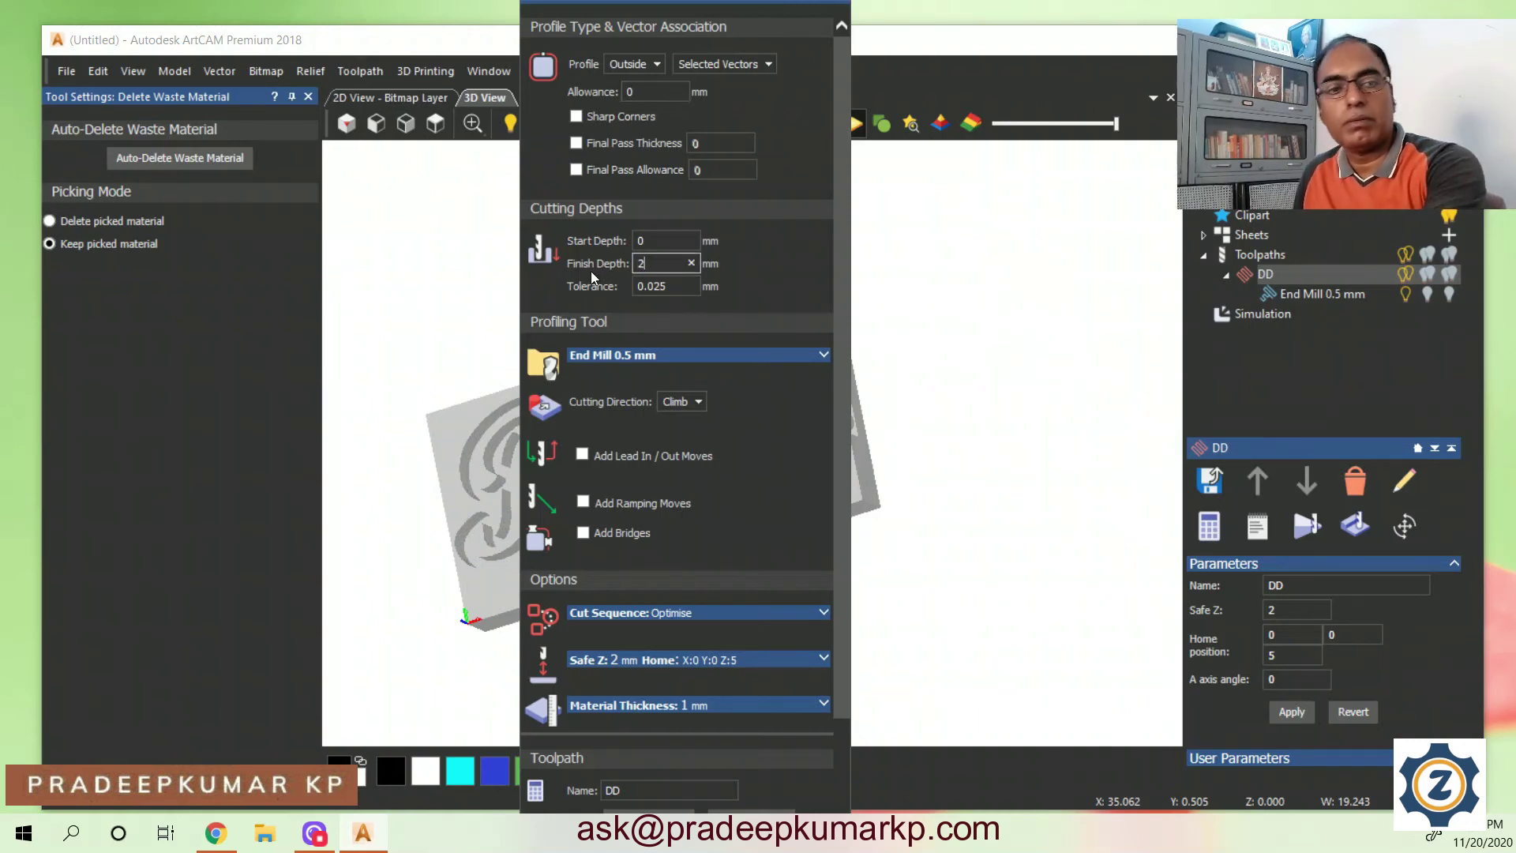
{"action": "left_click_drag", "start_coordinate": [836, 551], "coordinate": [854, 700]}
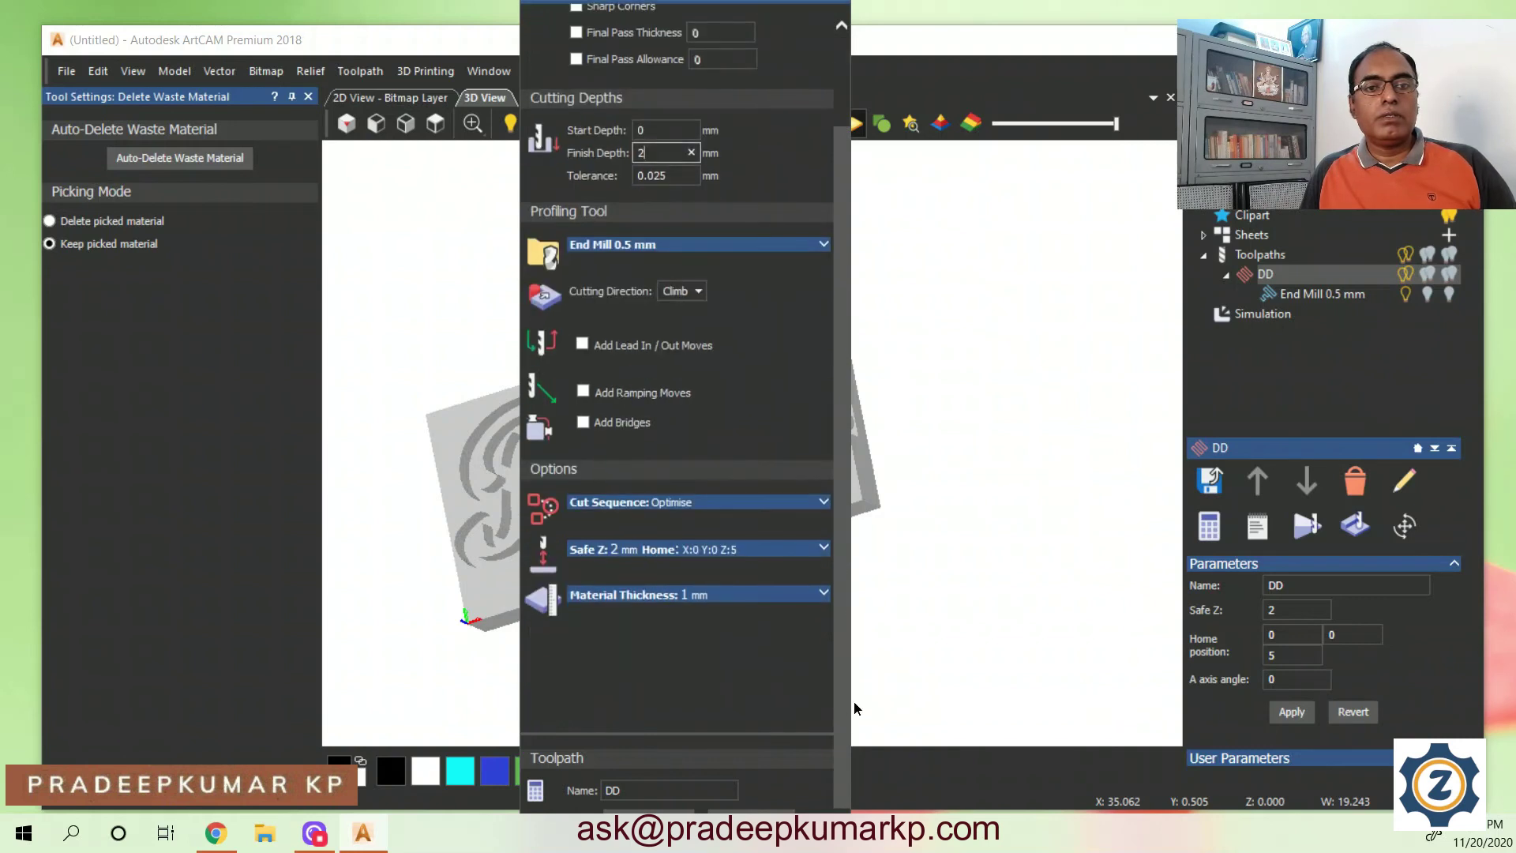
{"action": "left_click", "coordinate": [748, 817]}
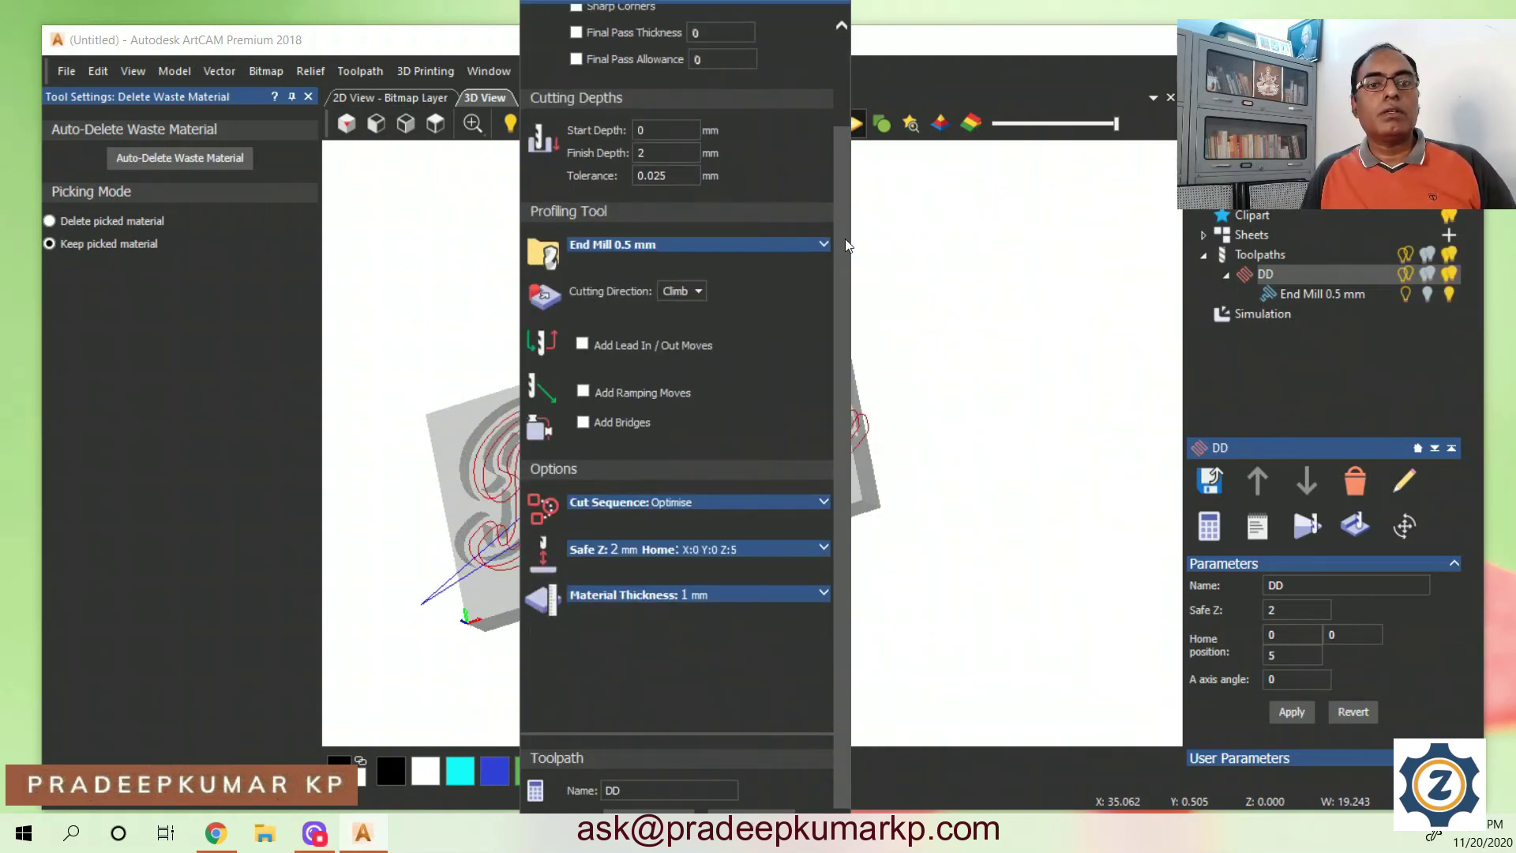
{"action": "scroll", "coordinate": [798, 227], "scroll_direction": "up", "scroll_amount": 2}
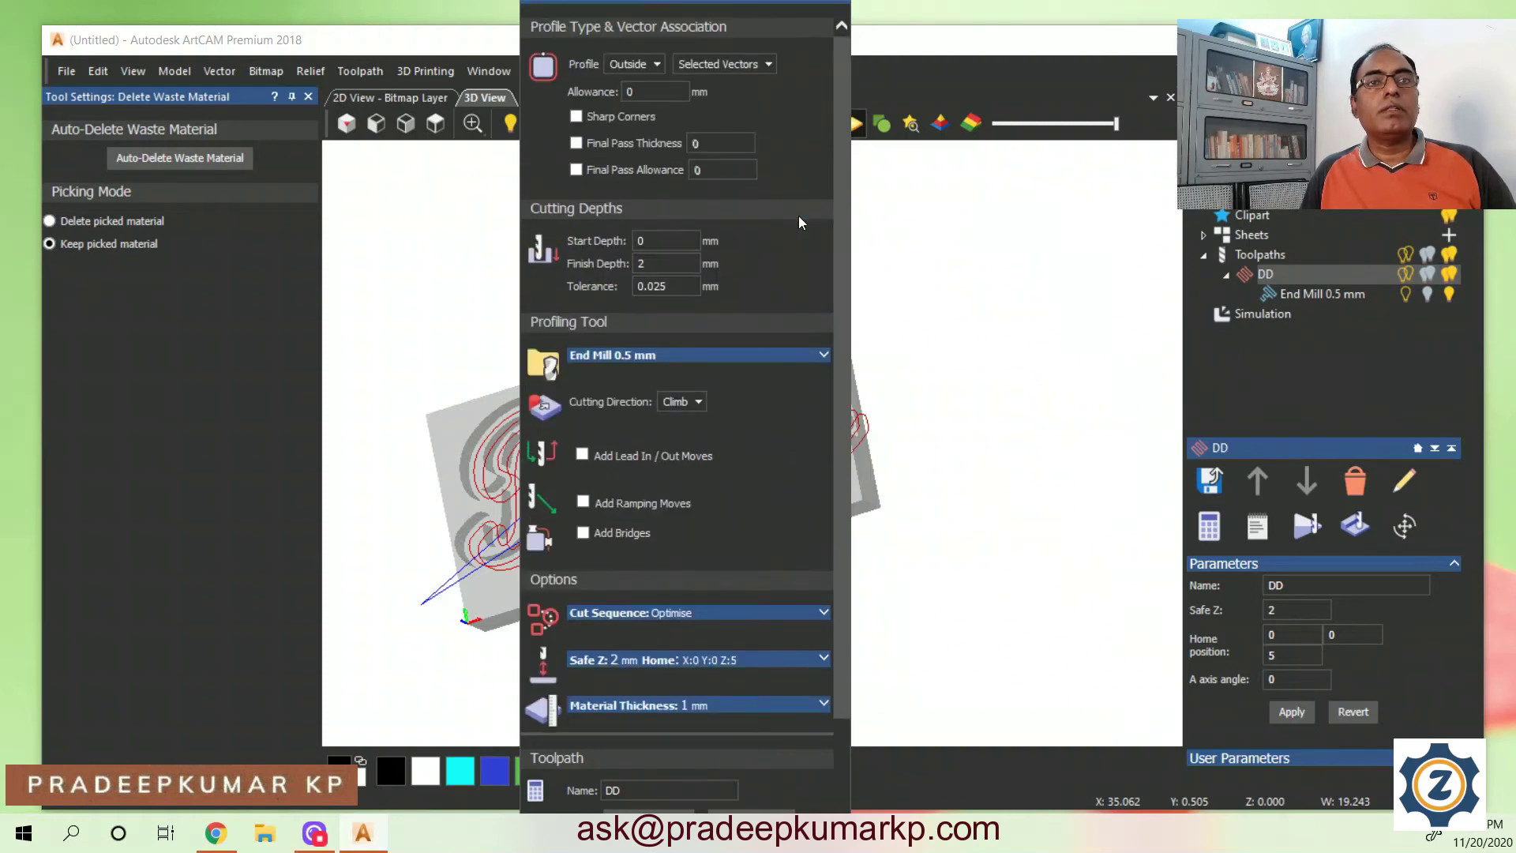
{"action": "left_click", "coordinate": [837, 2]}
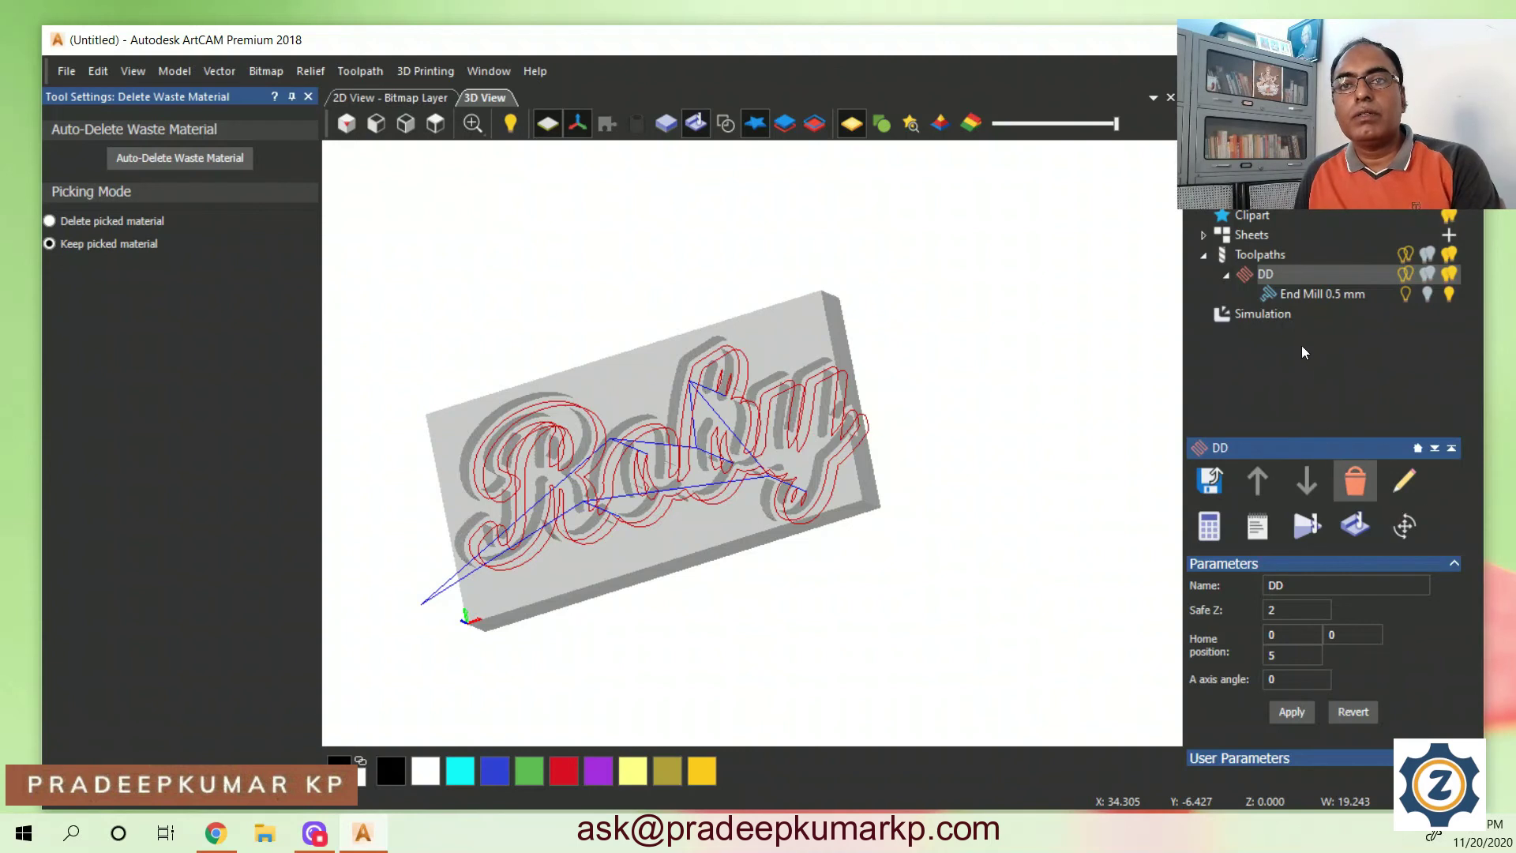
Try 9ct Polished Gold and 9ct White Gold as the rendering material of the simulation
{"action": "left_click", "coordinate": [1296, 314]}
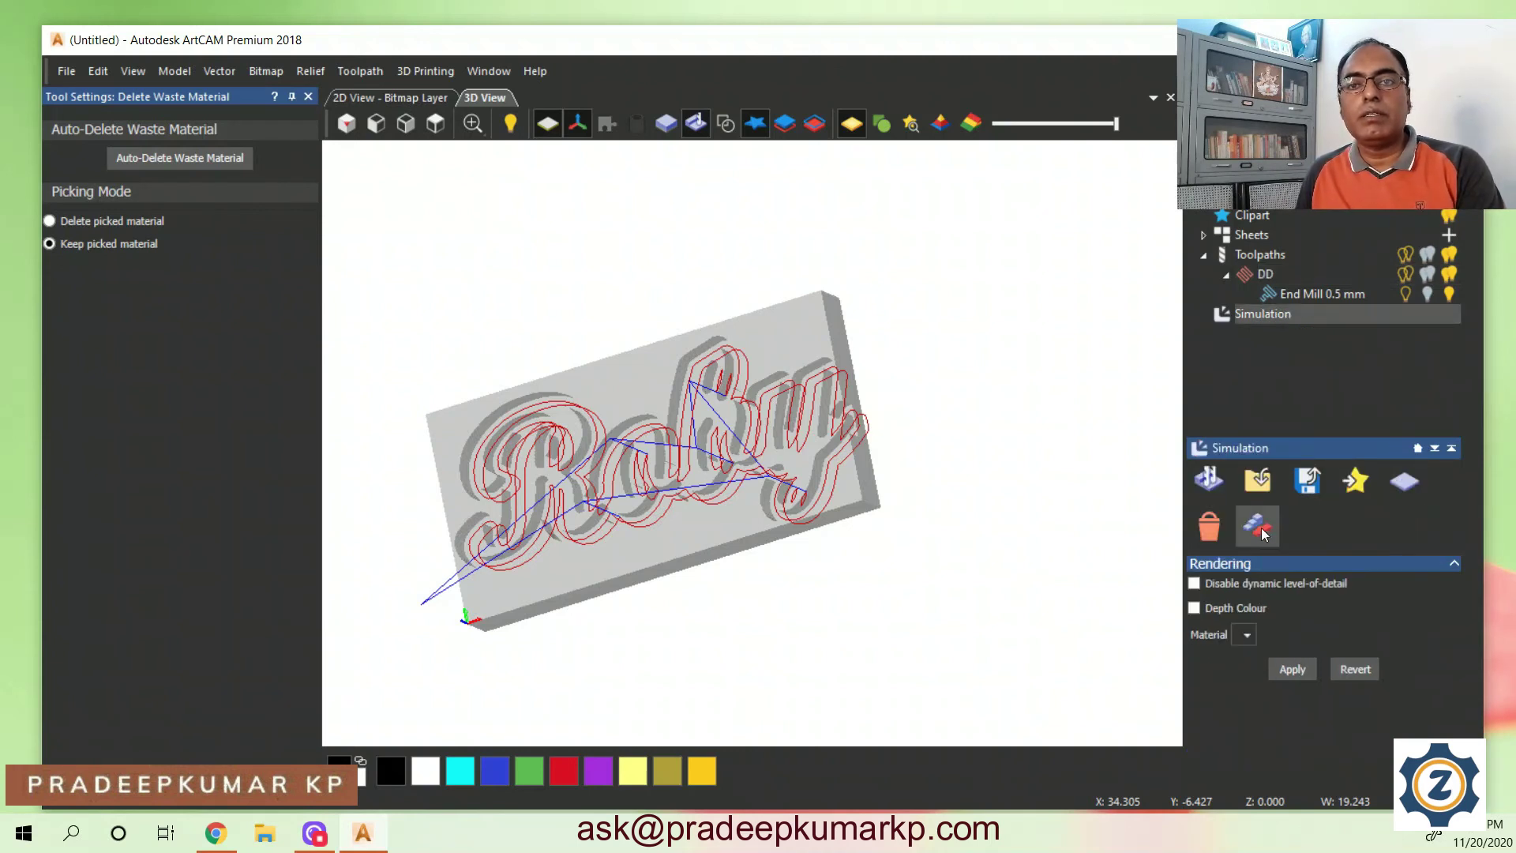
{"action": "left_click", "coordinate": [1246, 636]}
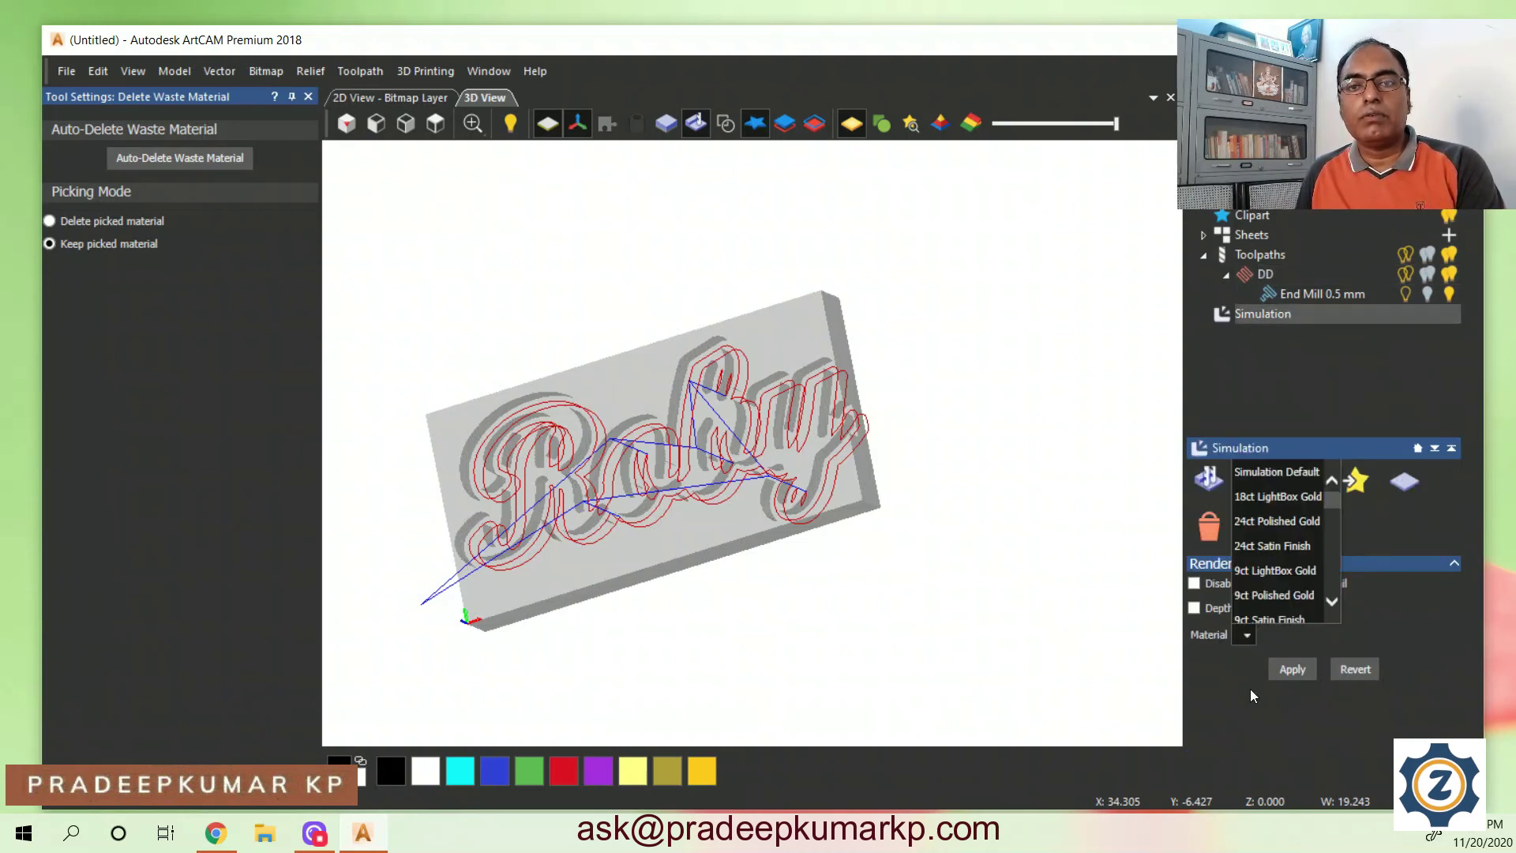
{"action": "left_click", "coordinate": [1281, 594]}
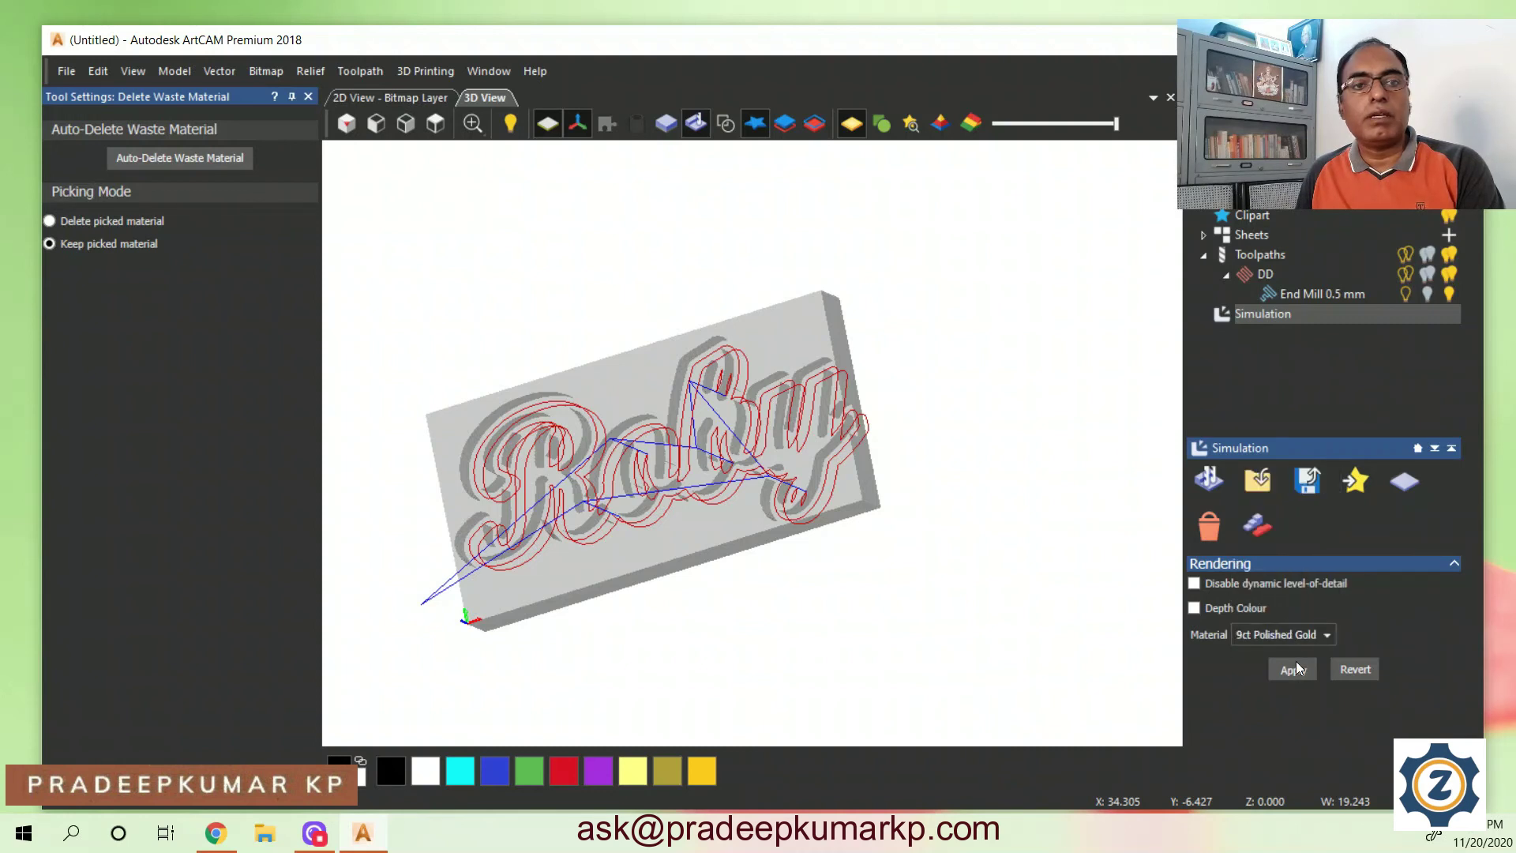
{"action": "left_click", "coordinate": [1296, 665]}
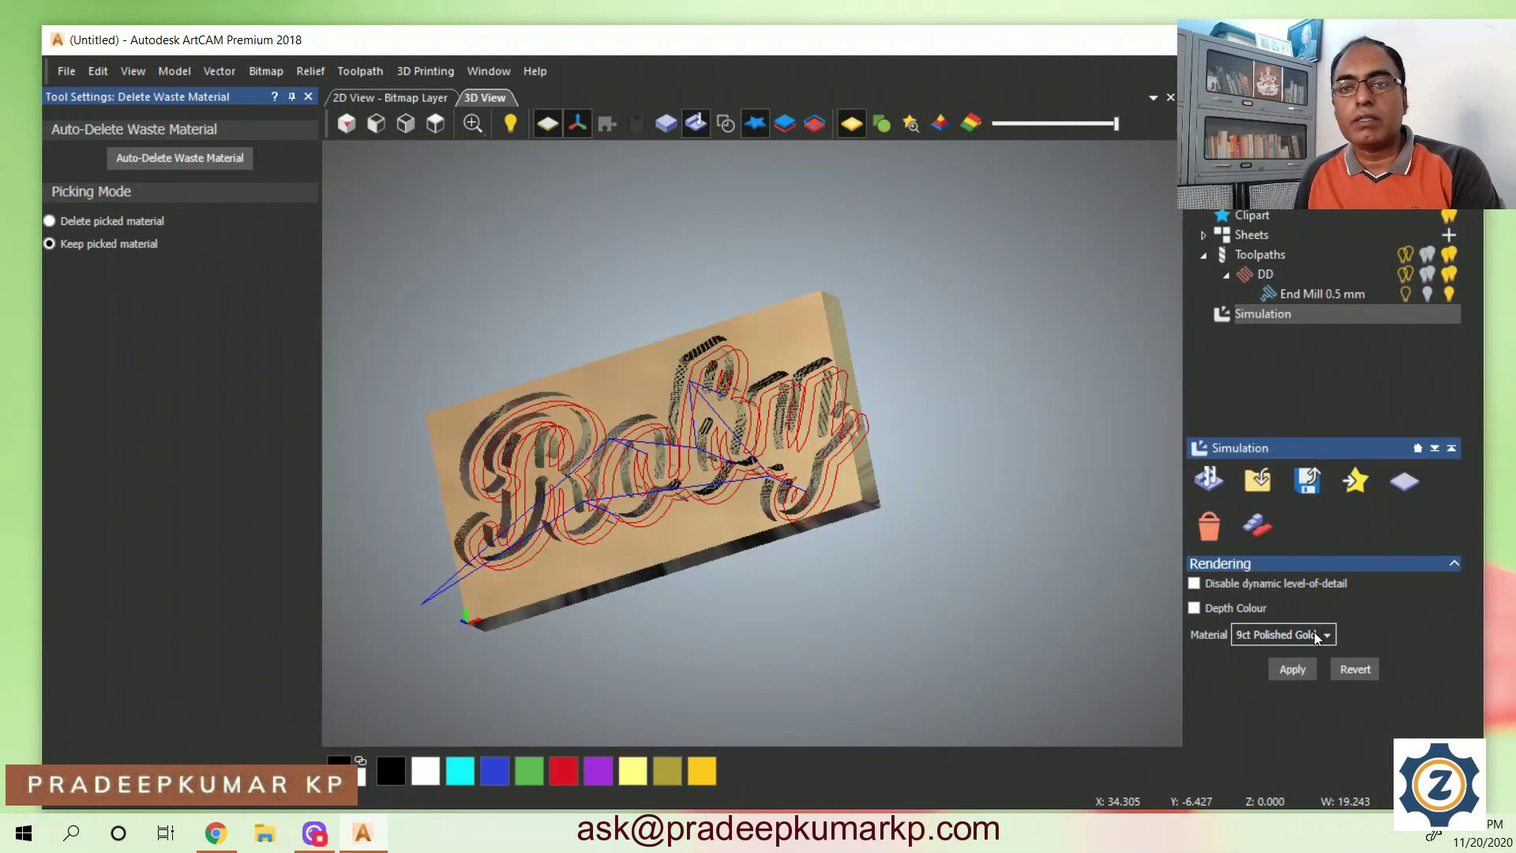
{"action": "left_click", "coordinate": [1327, 635]}
{"action": "scroll", "coordinate": [1313, 558], "scroll_direction": "down", "scroll_amount": 2}
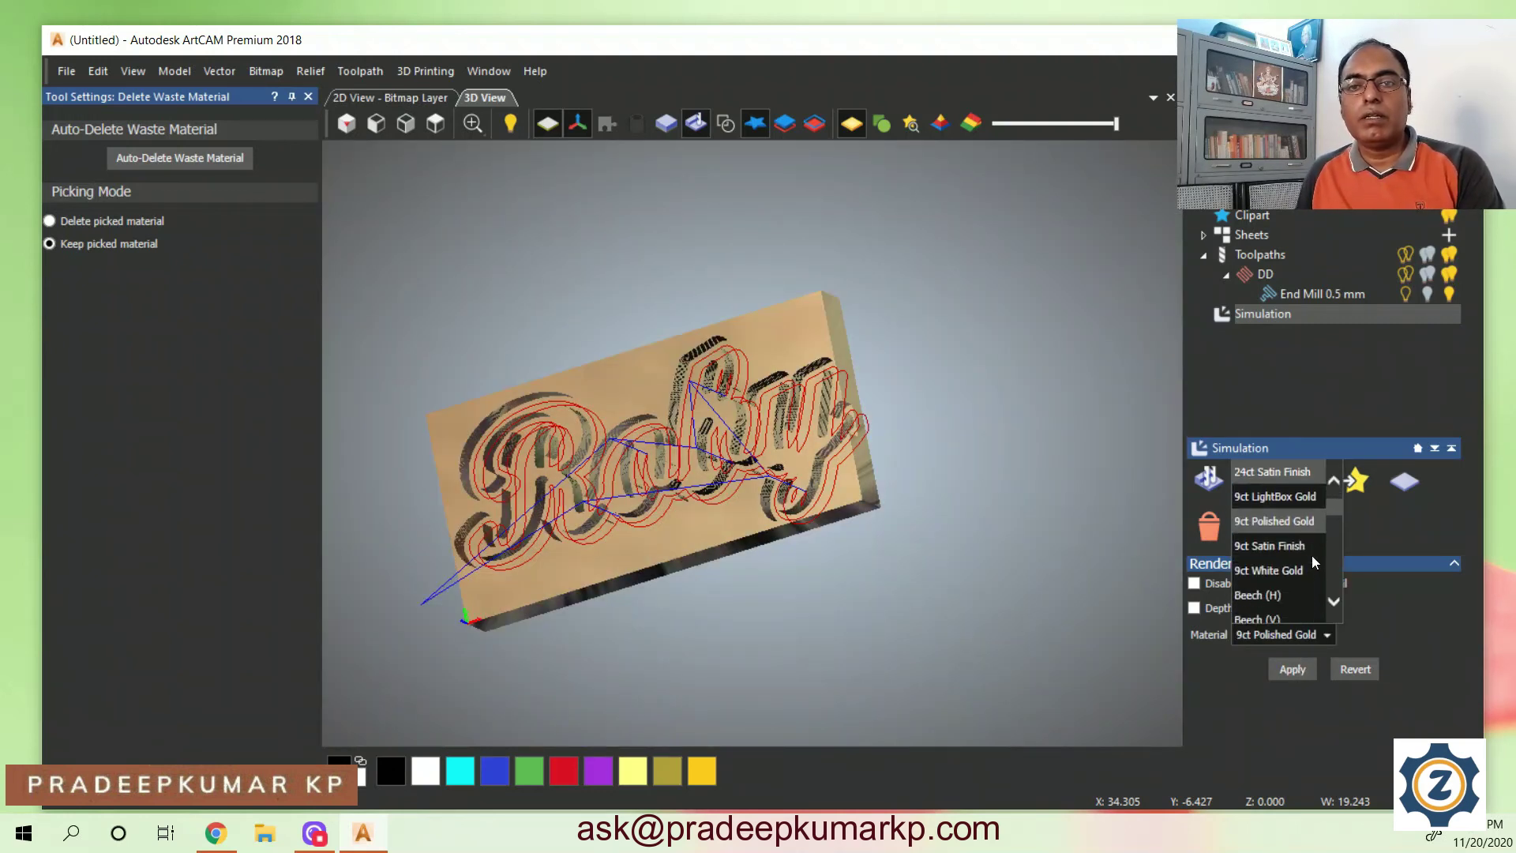
{"action": "left_click", "coordinate": [1278, 572]}
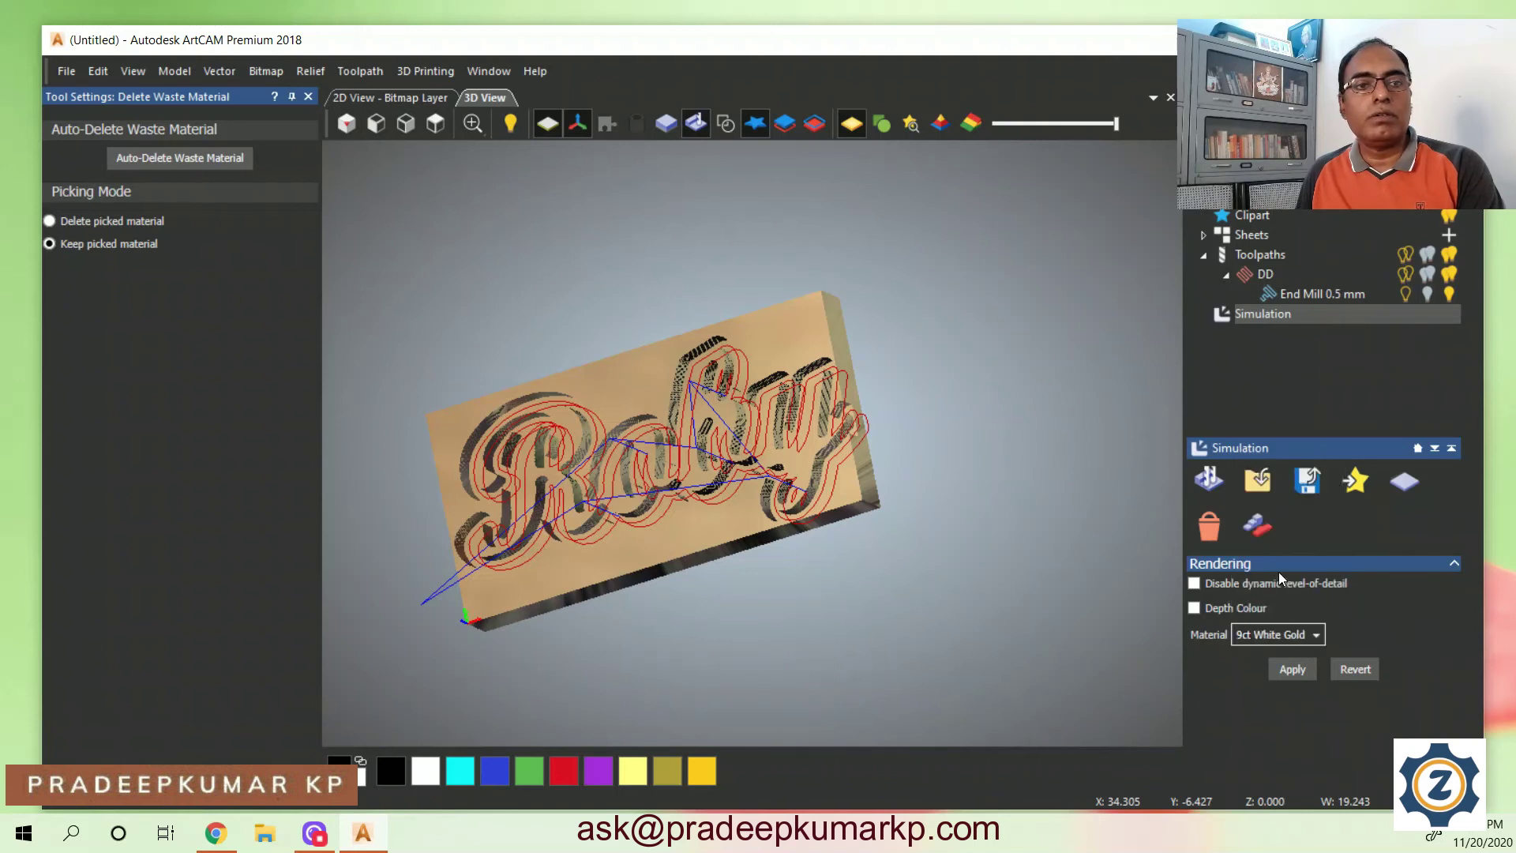
{"action": "left_click", "coordinate": [1306, 670]}
Apply 24ct Satin Finish as the rendering material of the simulation
{"action": "left_click", "coordinate": [1316, 638]}
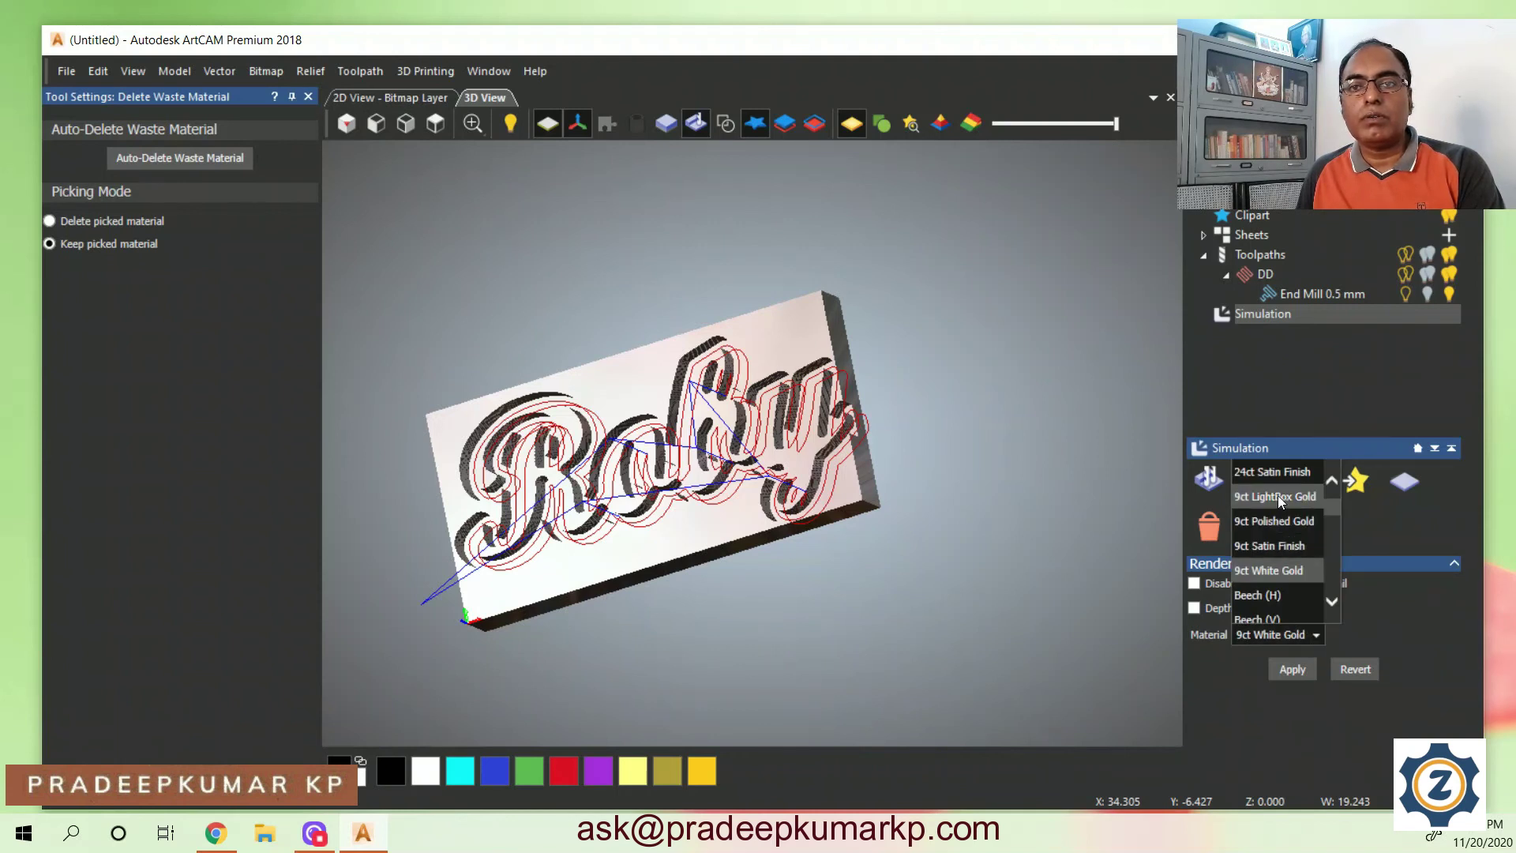
{"action": "left_click", "coordinate": [1281, 474]}
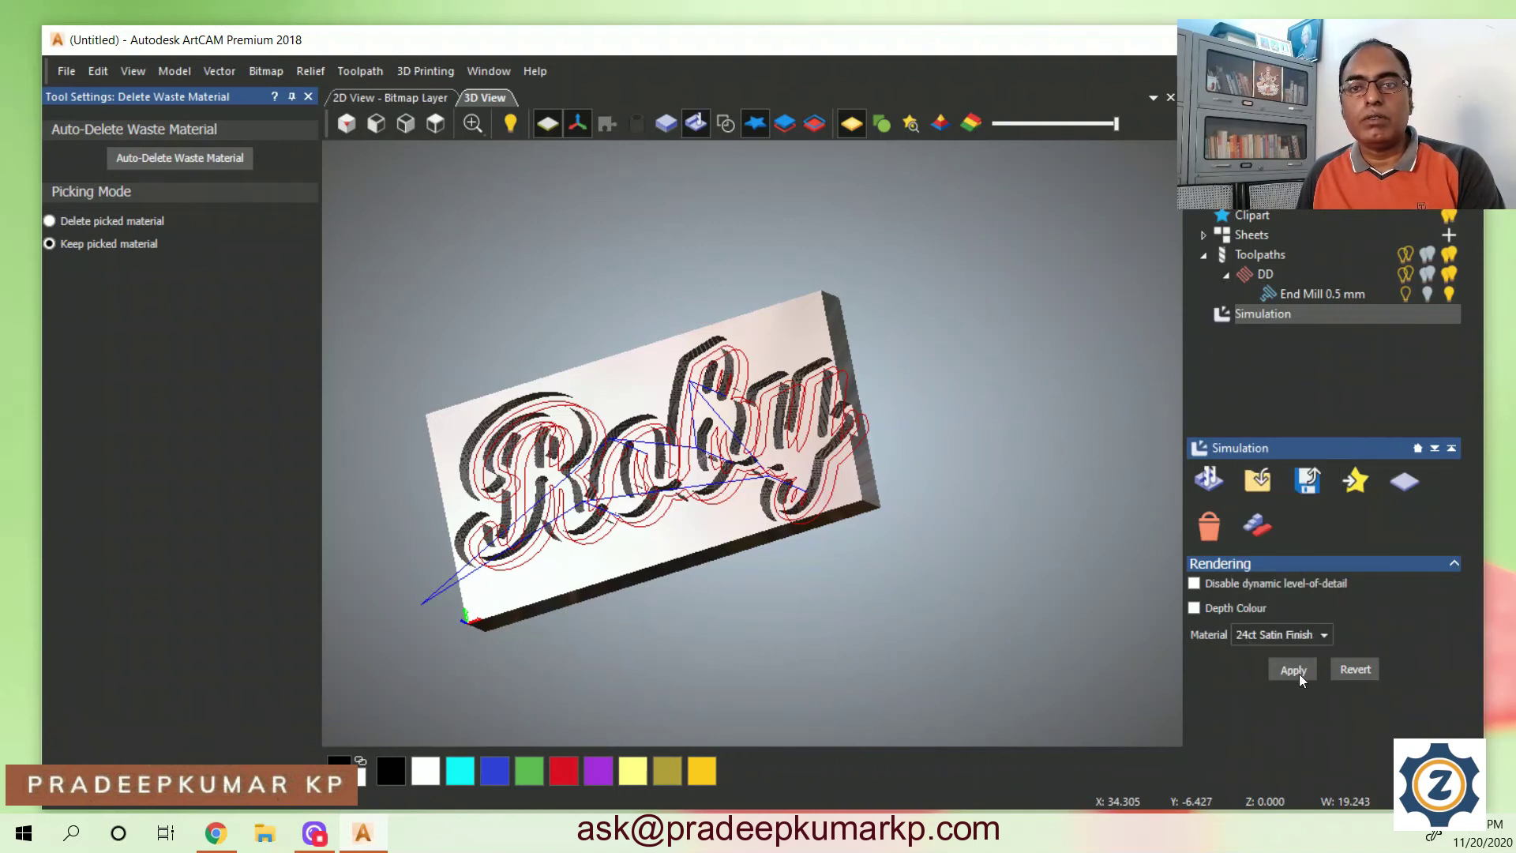
{"action": "left_click", "coordinate": [1300, 673]}
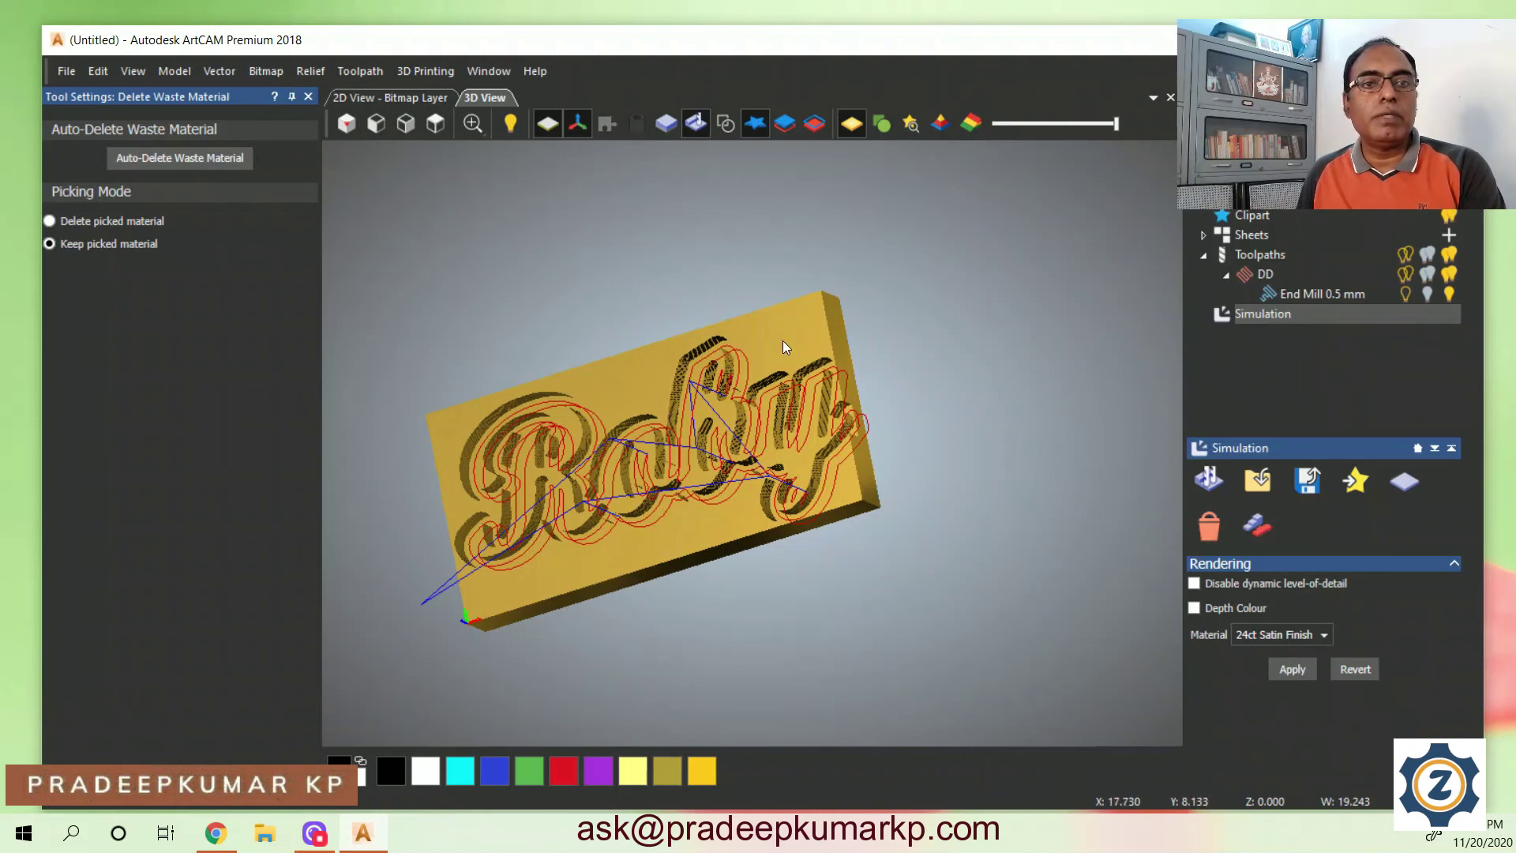
Set the waste picking mode to Delete picked material and try to delete the block around the letters
{"action": "left_click", "coordinate": [68, 222]}
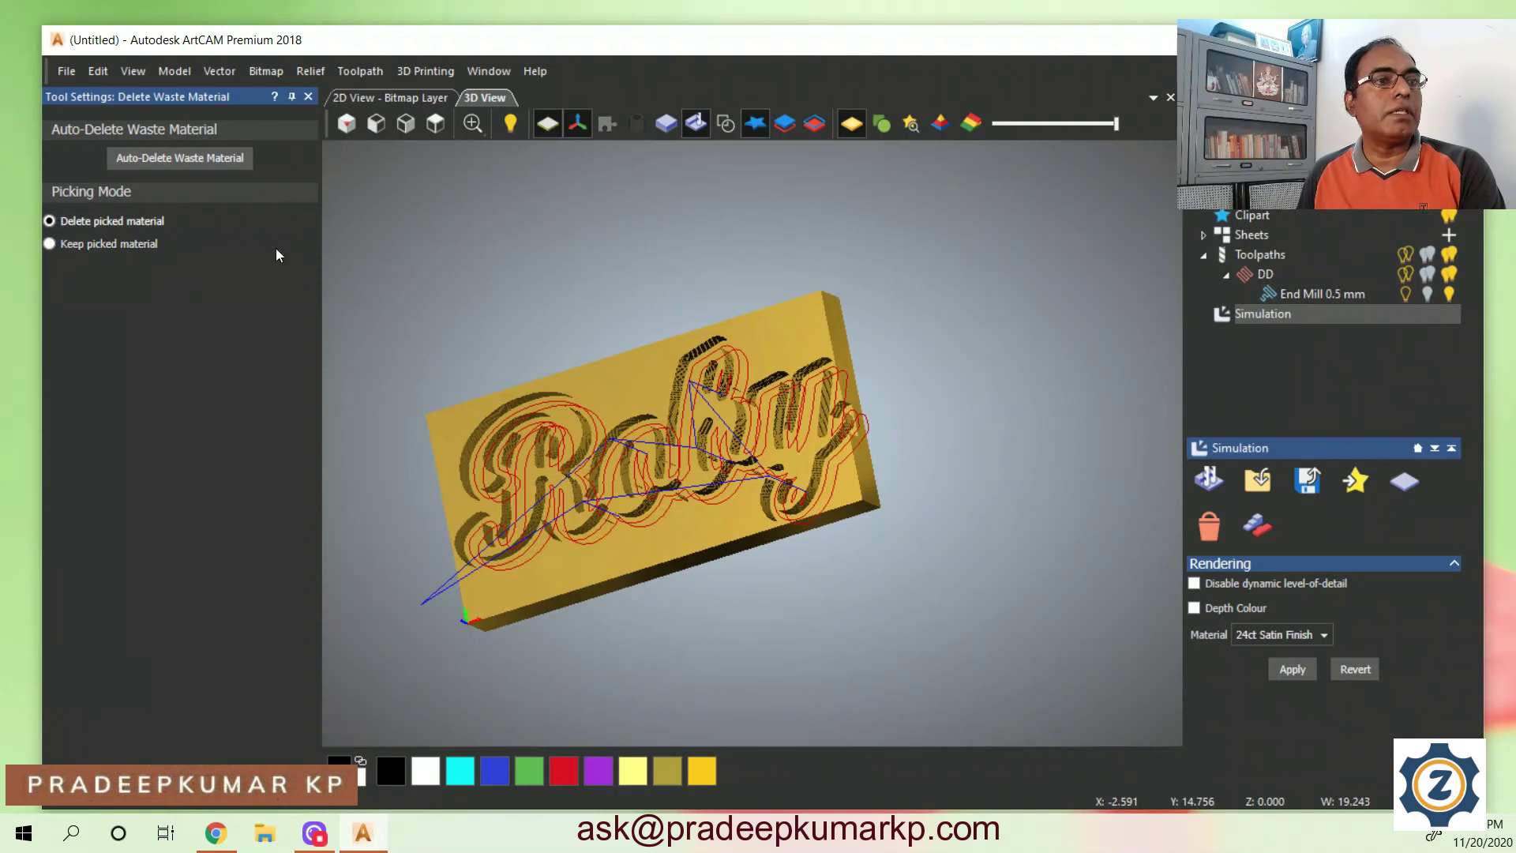
{"action": "left_click", "coordinate": [795, 338]}
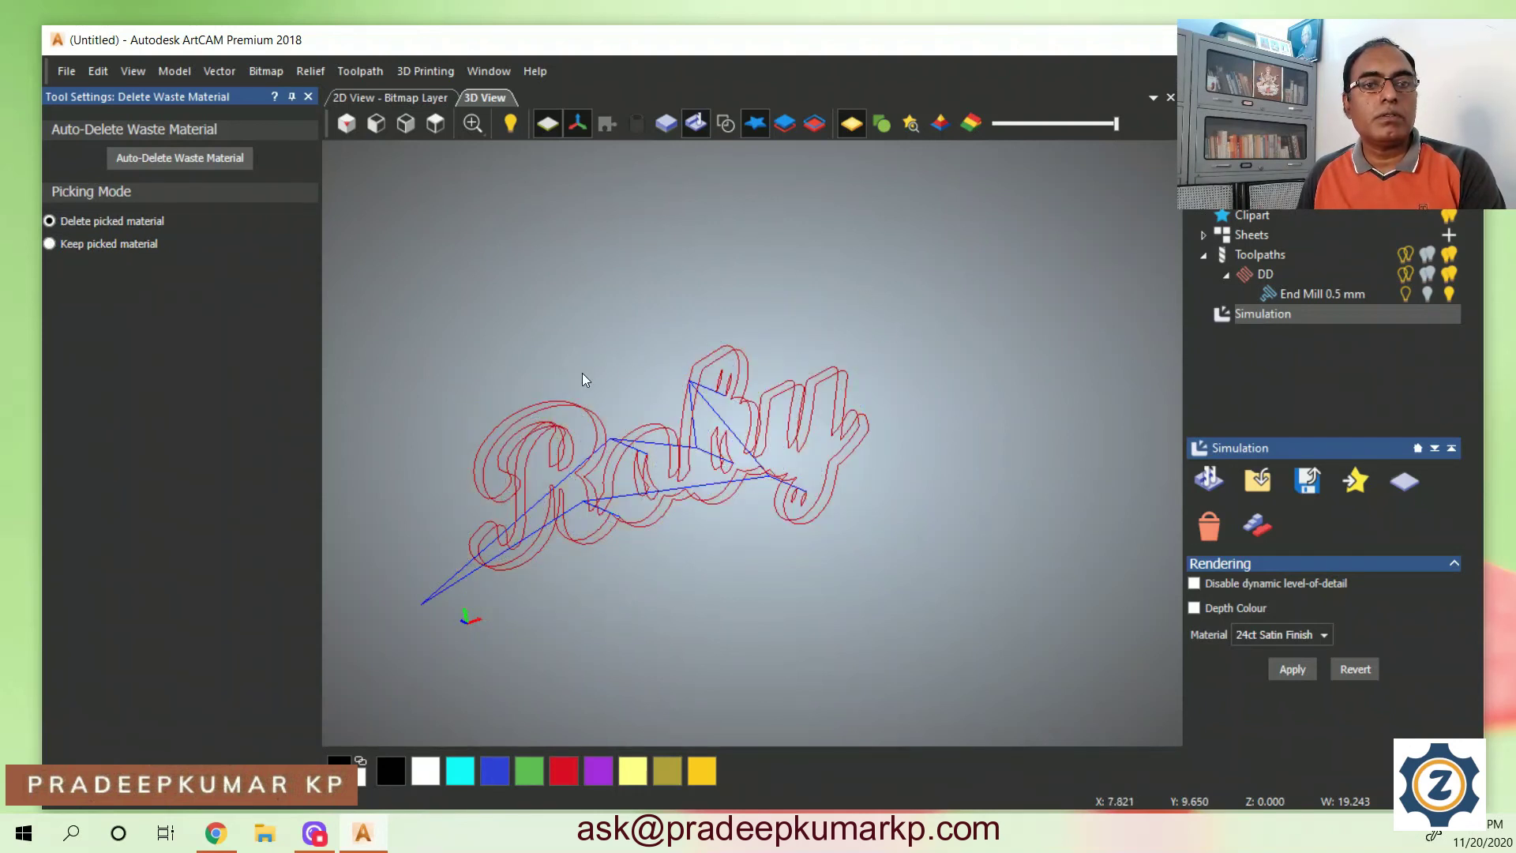
{"action": "left_click", "coordinate": [604, 391]}
{"action": "left_click", "coordinate": [641, 394]}
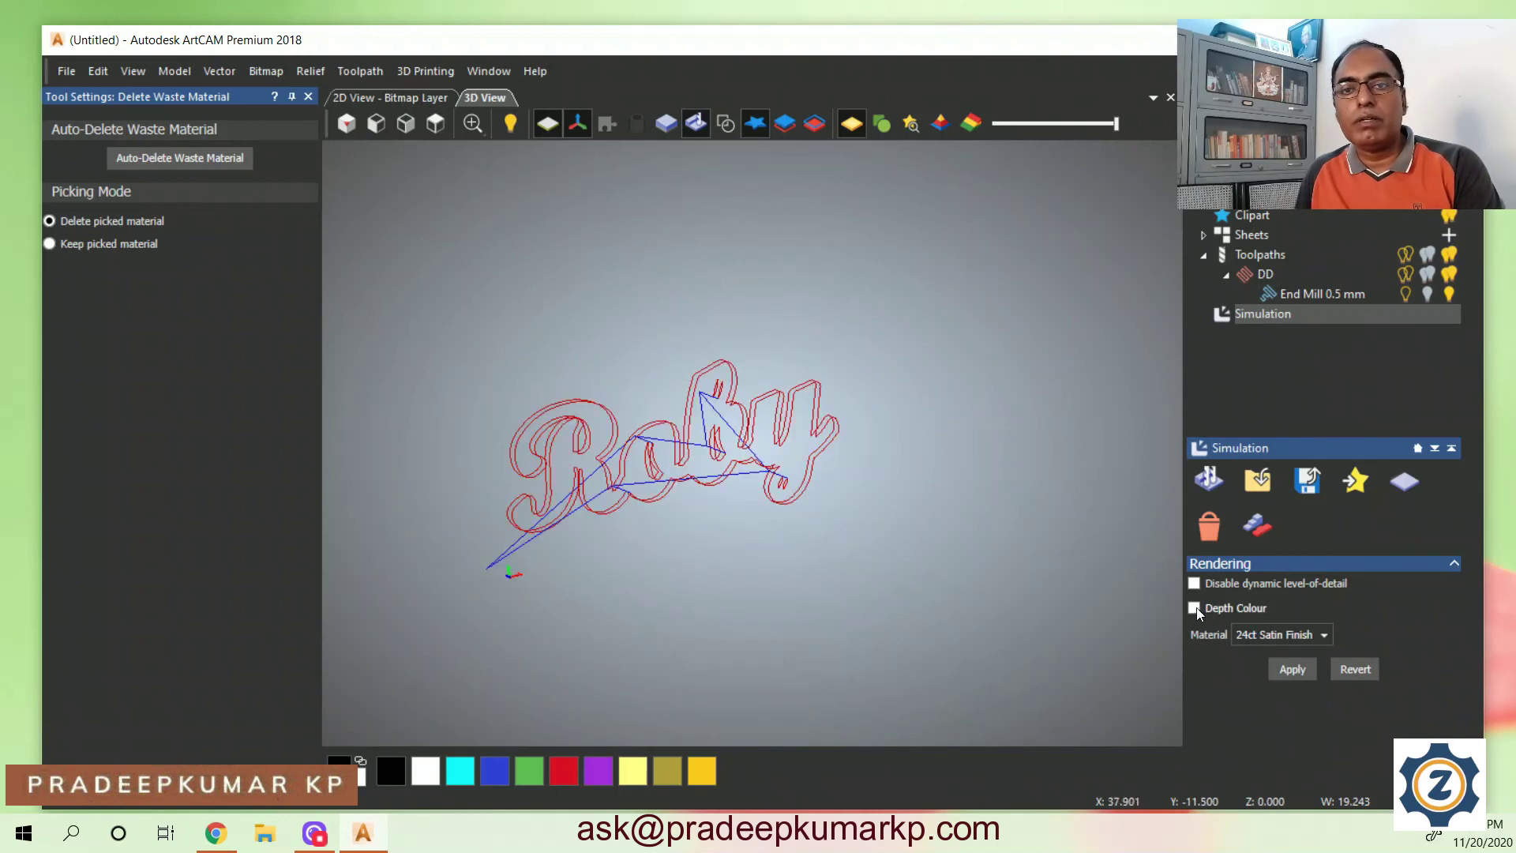
{"action": "scroll", "coordinate": [635, 507], "scroll_direction": "up", "scroll_amount": 4}
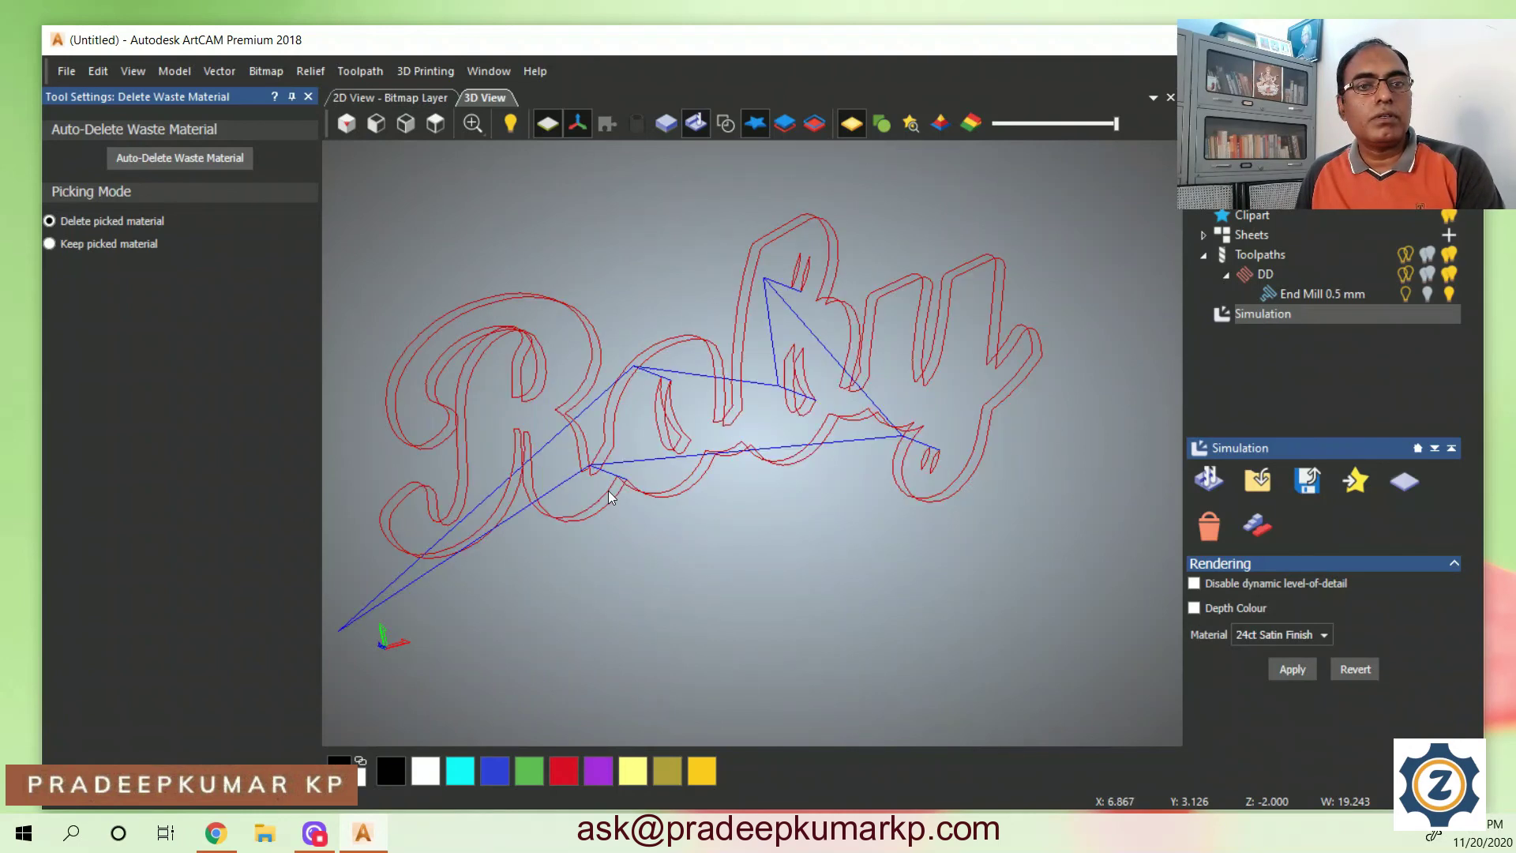
{"action": "scroll", "coordinate": [608, 490], "scroll_direction": "down", "scroll_amount": 1}
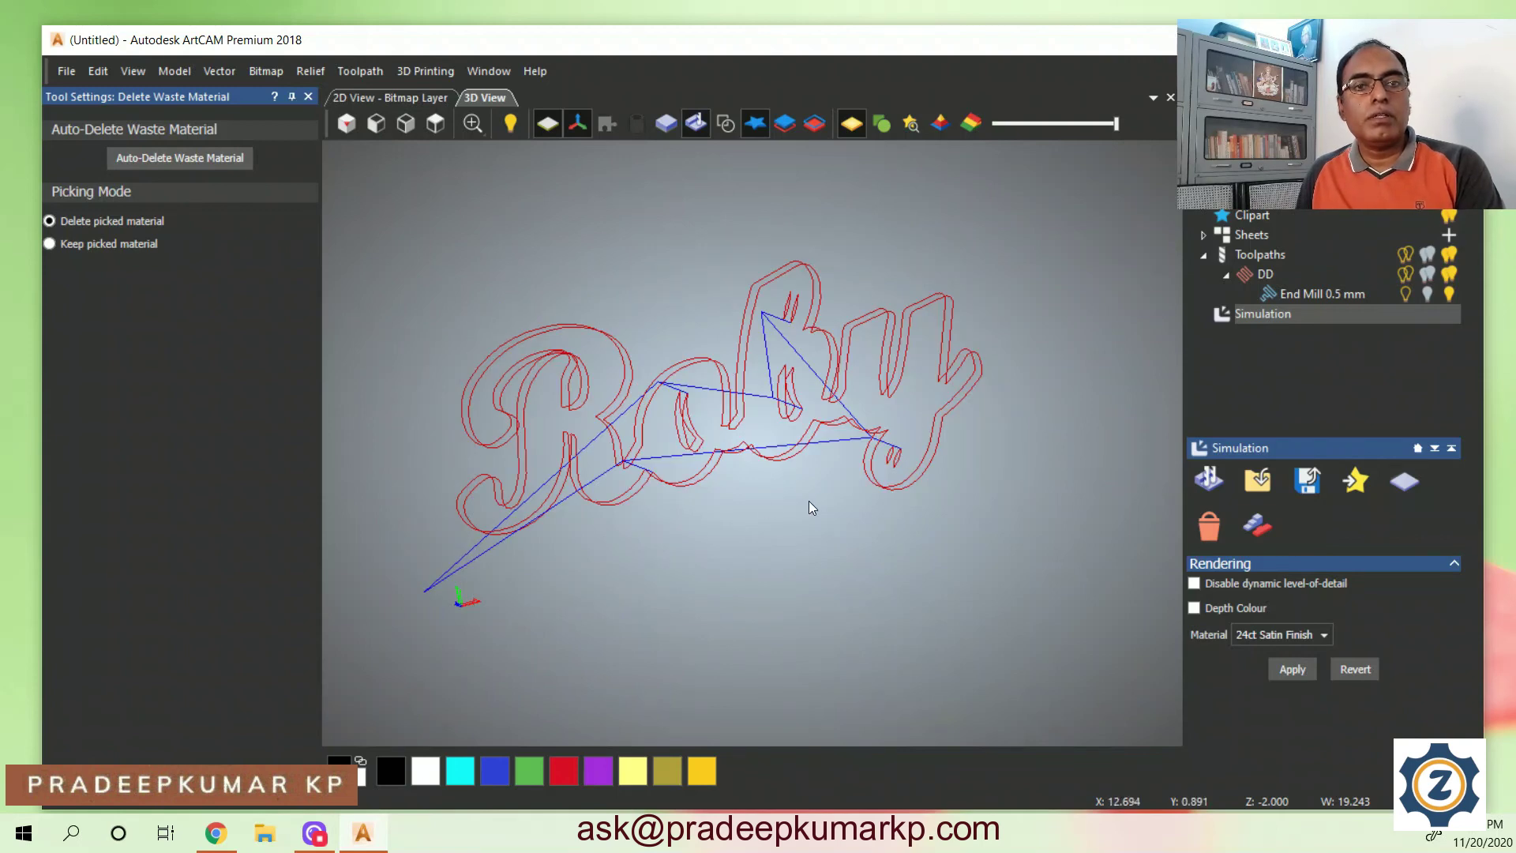
{"action": "scroll", "coordinate": [763, 383], "scroll_direction": "up", "scroll_amount": 1}
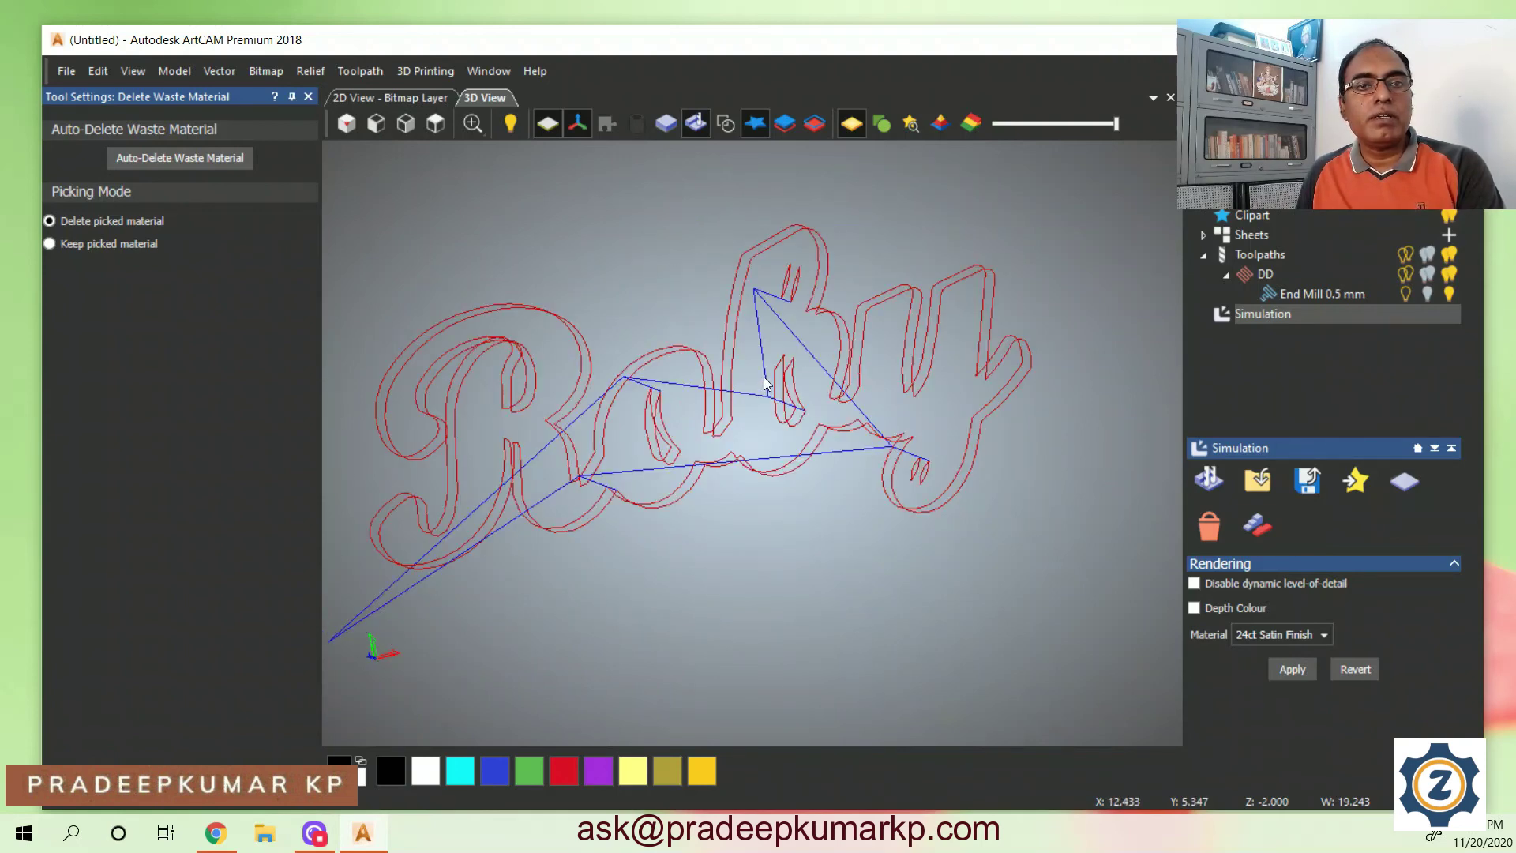
{"action": "left_click_drag", "start_coordinate": [652, 512], "coordinate": [683, 474]}
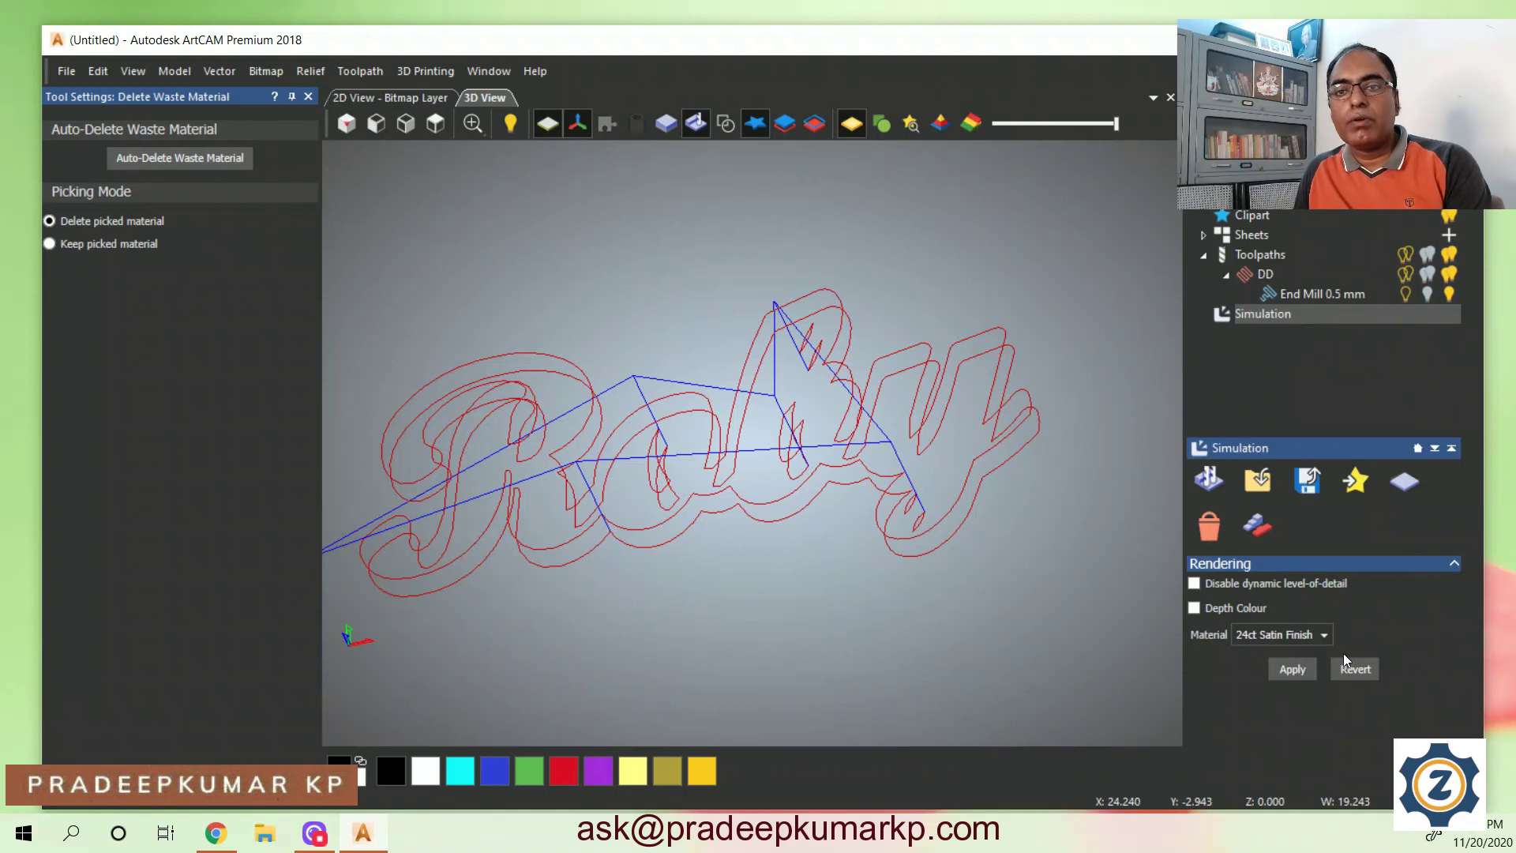
Reset the simulation block and simulate the End Mill 0.5 mm toolpath with its new depth
{"action": "left_click", "coordinate": [1403, 482]}
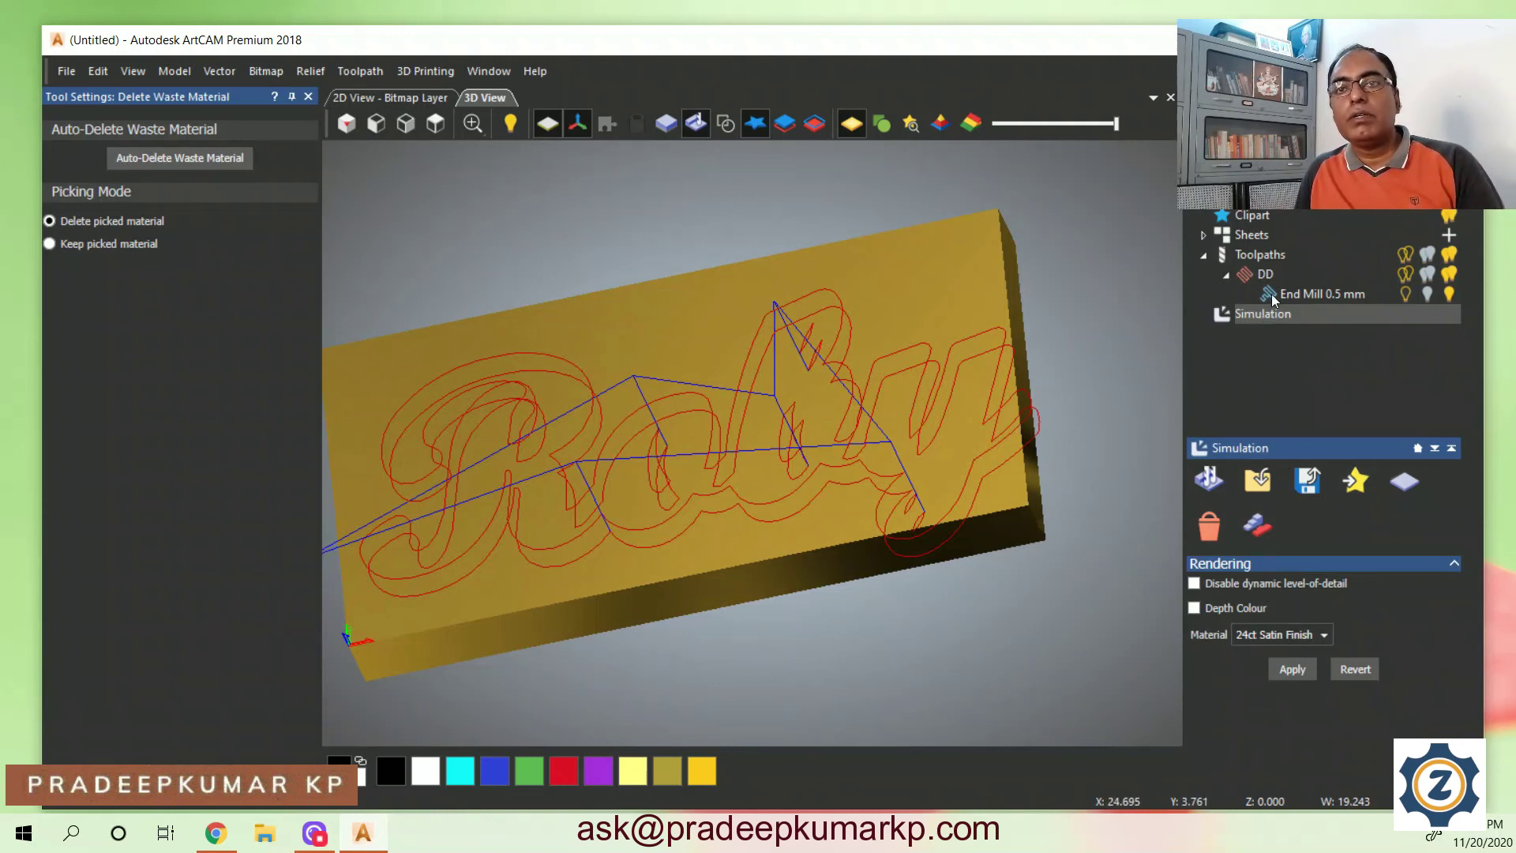
{"action": "left_click", "coordinate": [1299, 293]}
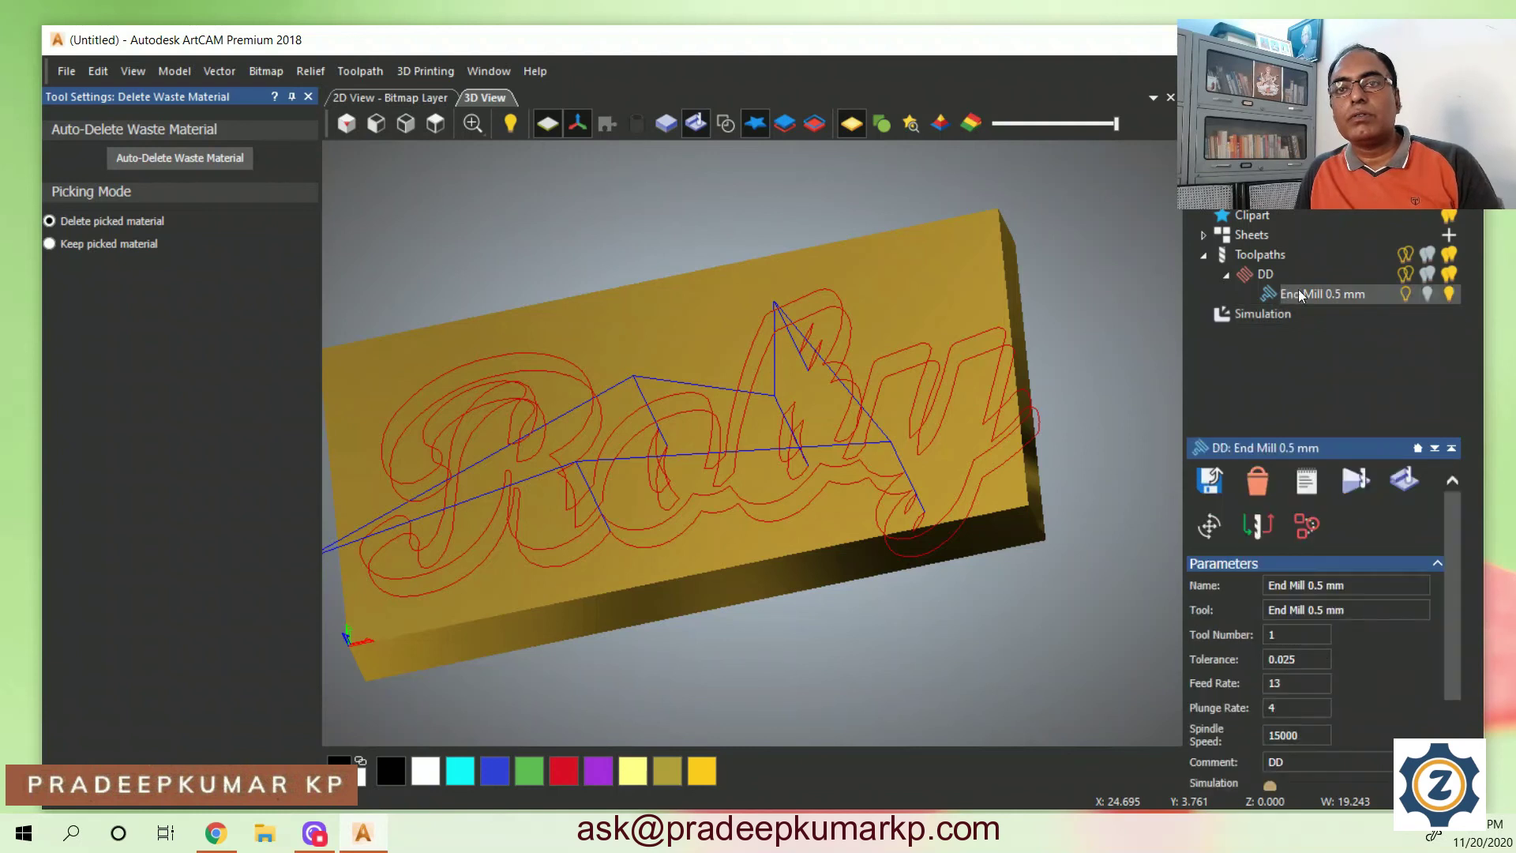
{"action": "left_click", "coordinate": [1393, 485]}
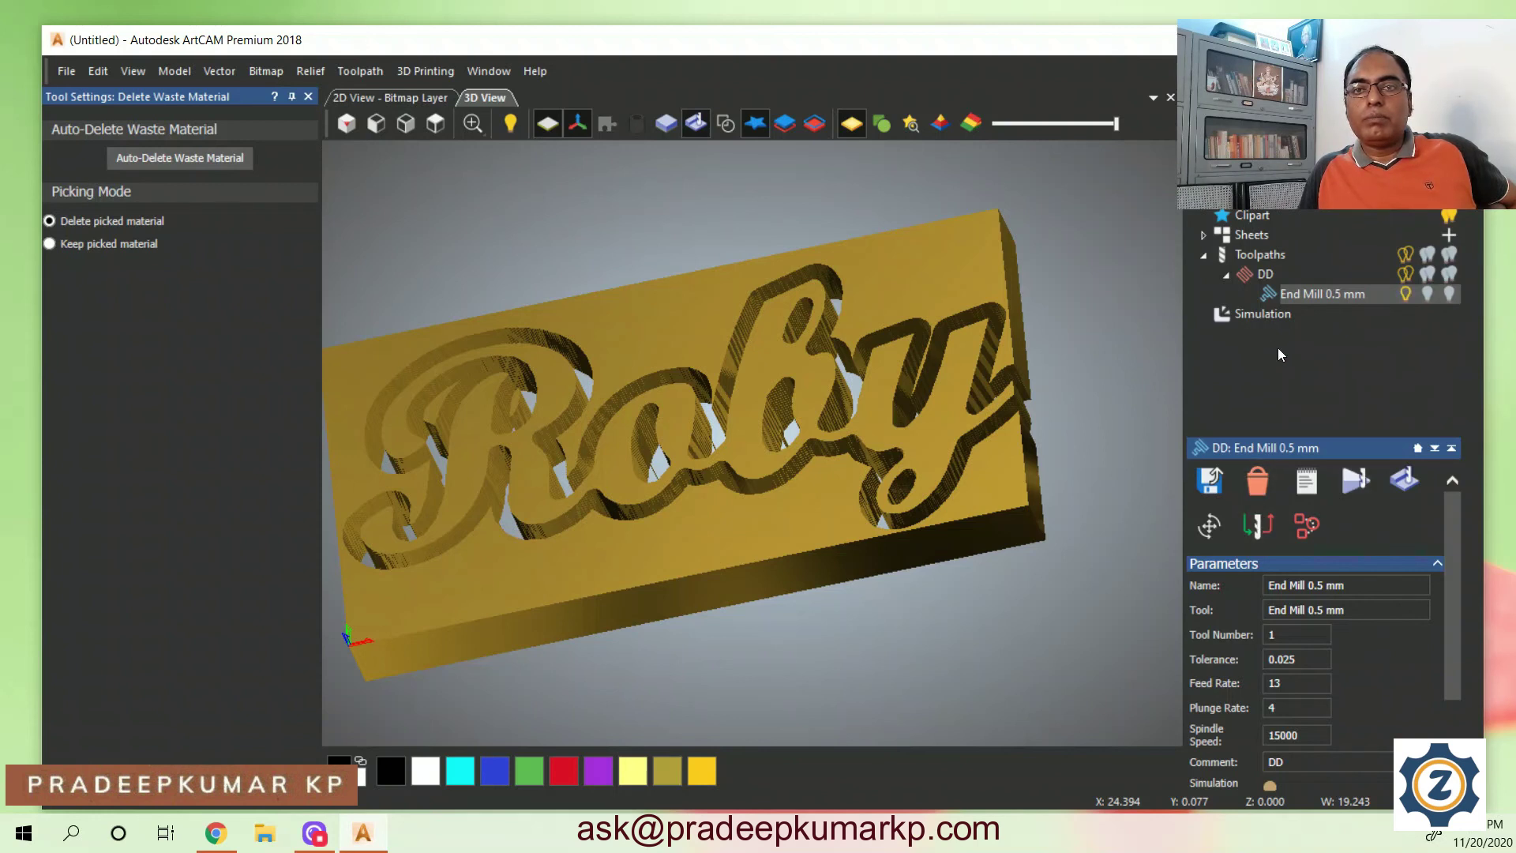
Delete the waste block around the Roby lettering and the leftover piece inside the loop of the letter R
{"action": "left_click", "coordinate": [1264, 314]}
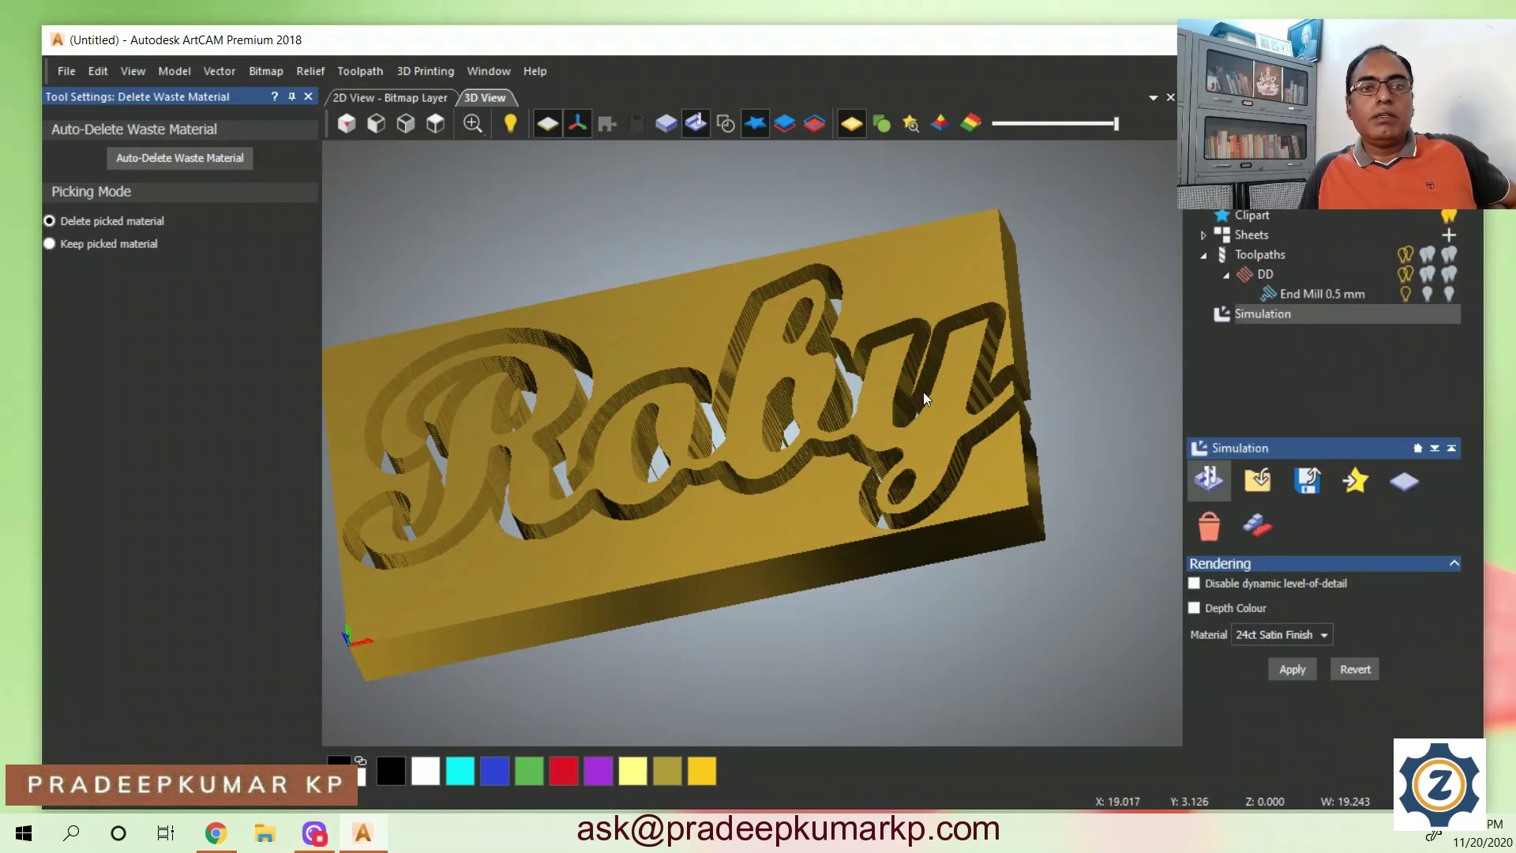
{"action": "left_click", "coordinate": [904, 267]}
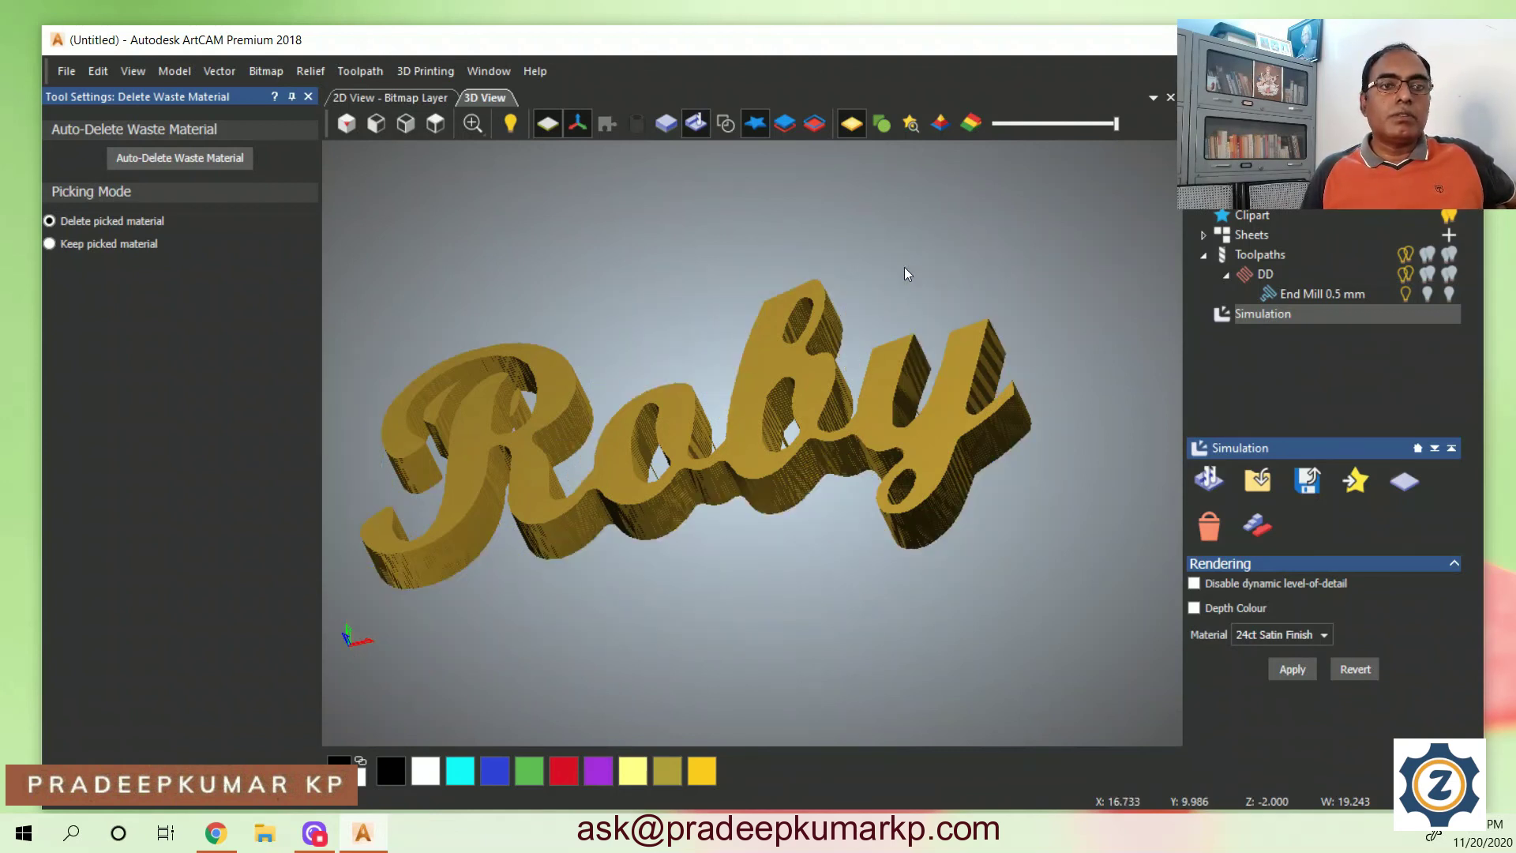
{"action": "left_click_drag", "start_coordinate": [647, 358], "coordinate": [679, 444]}
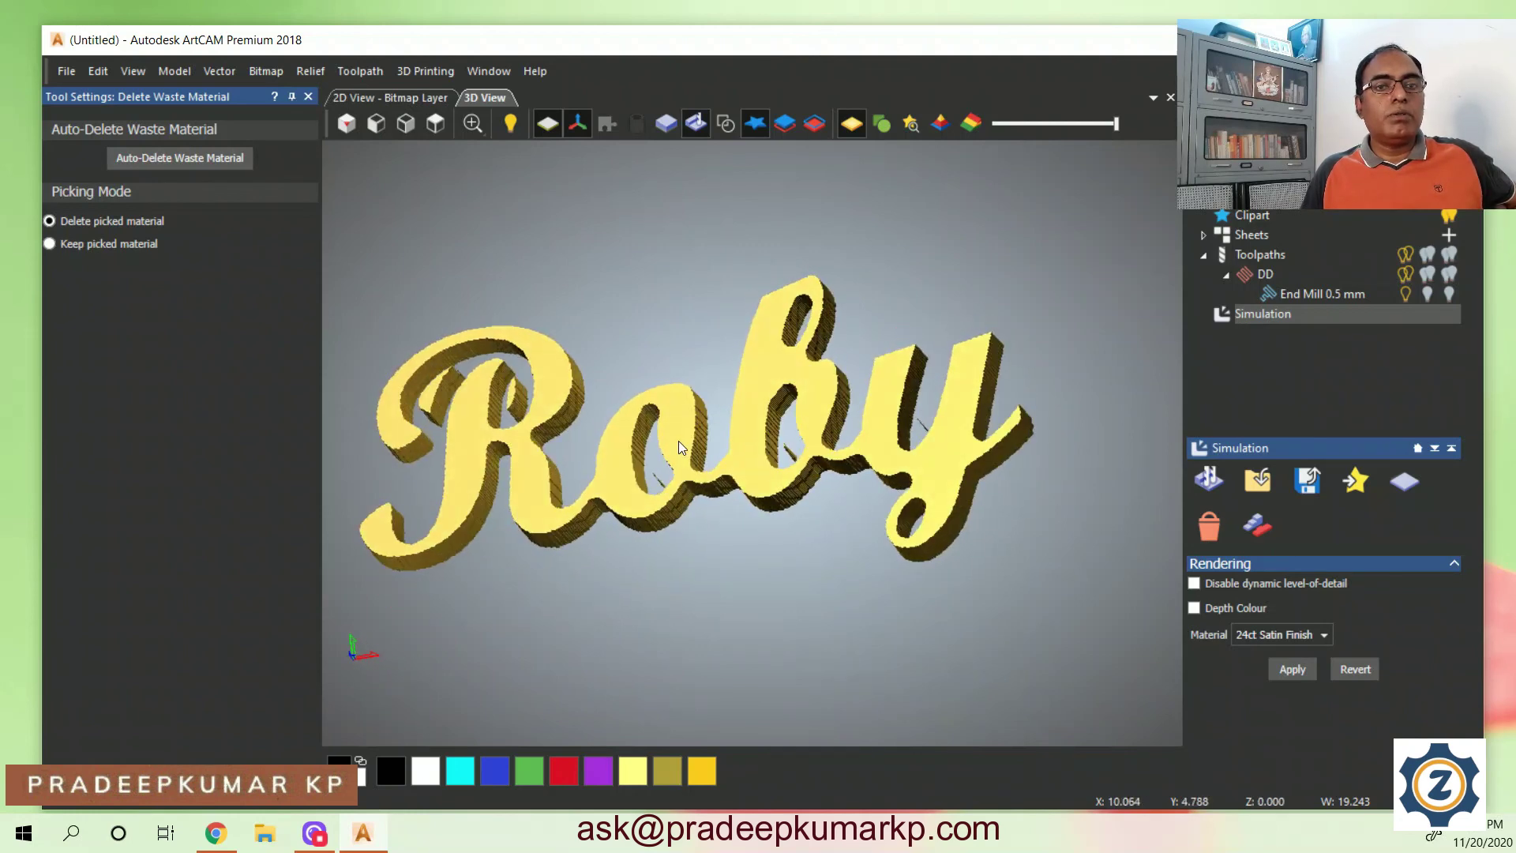
{"action": "left_click", "coordinate": [436, 397]}
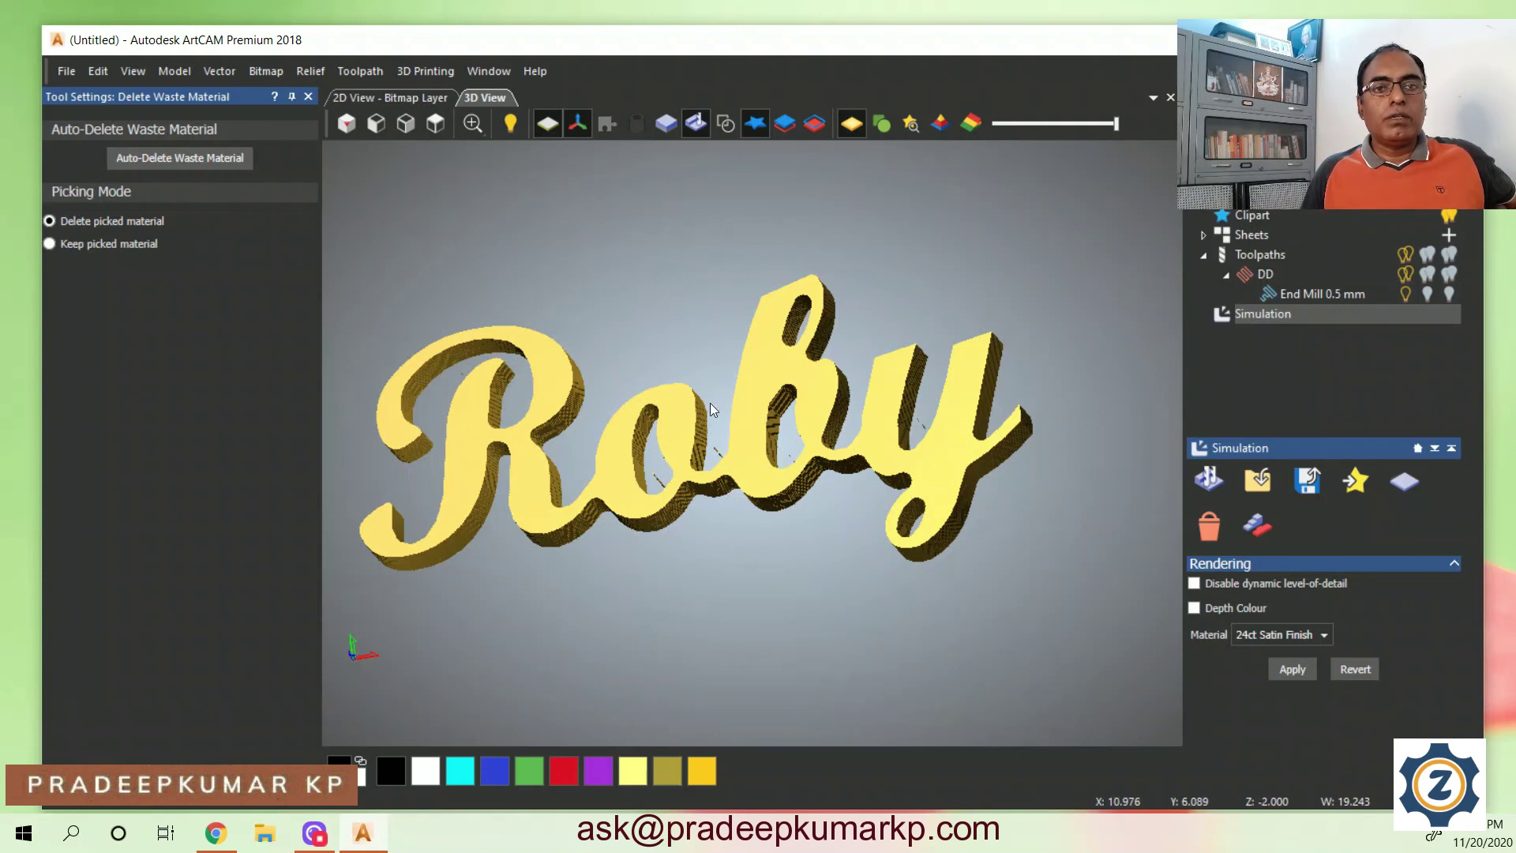
Examine the cut-out Roby lettering from directly above and in an isometric view
{"action": "left_click", "coordinate": [432, 125]}
{"action": "scroll", "coordinate": [752, 476], "scroll_direction": "up", "scroll_amount": 3}
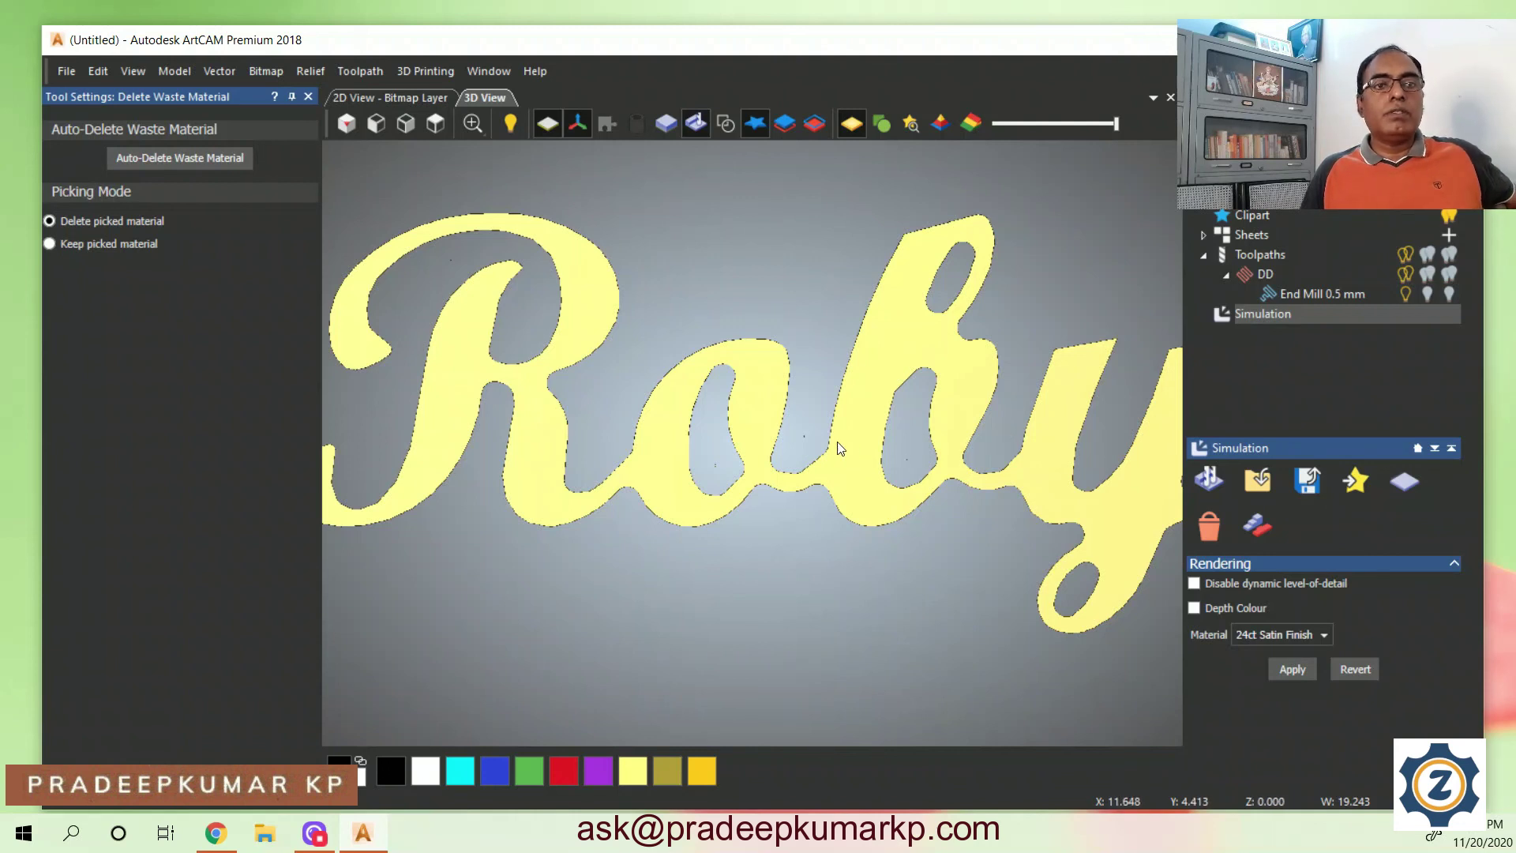
{"action": "scroll", "coordinate": [840, 449], "scroll_direction": "down", "scroll_amount": 2}
{"action": "scroll", "coordinate": [840, 449], "scroll_direction": "down", "scroll_amount": 1}
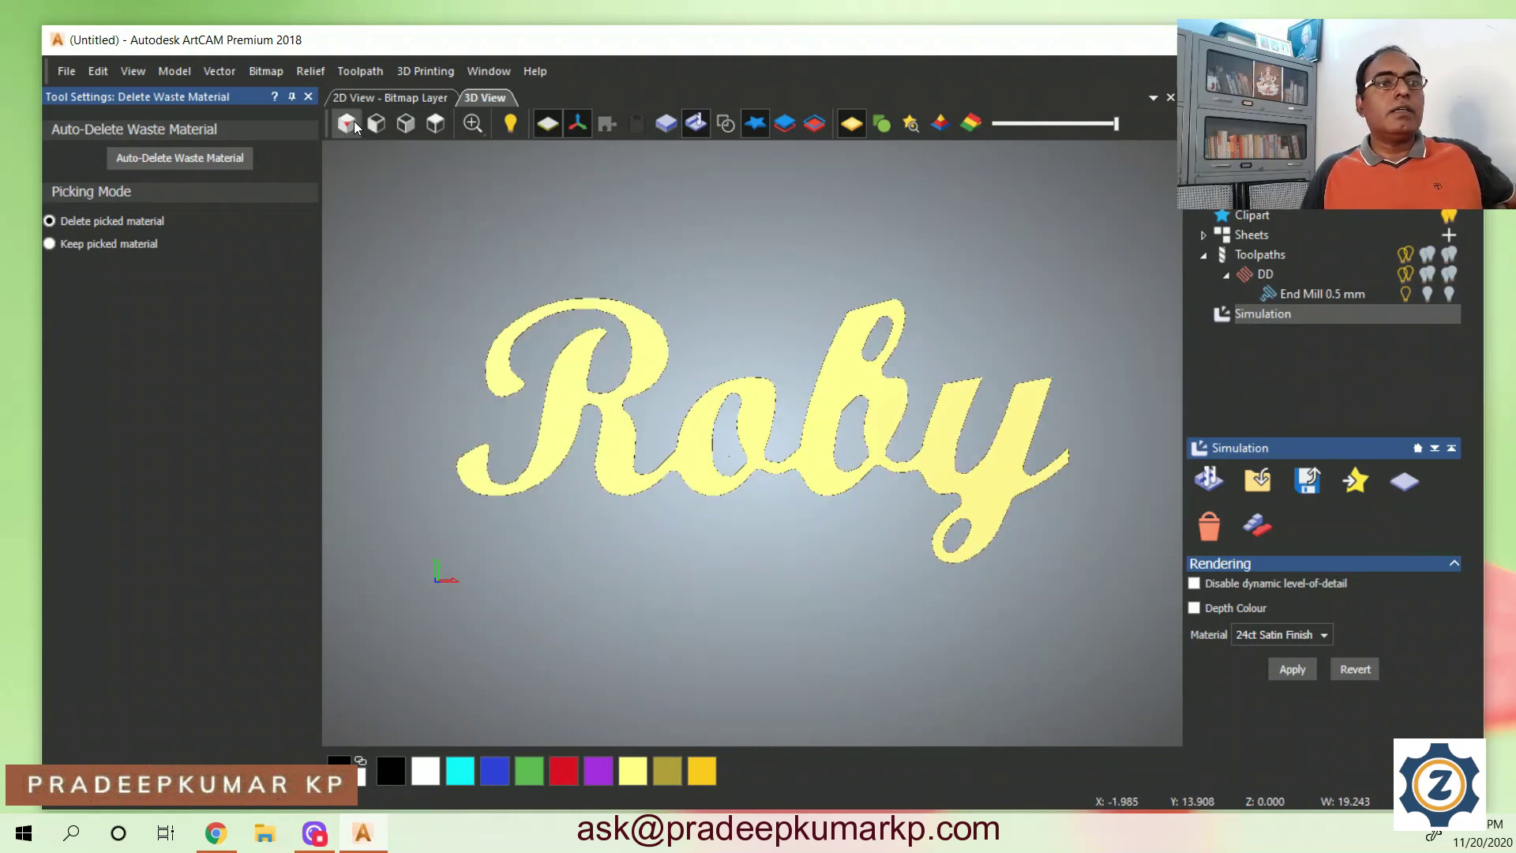
{"action": "left_click", "coordinate": [355, 124]}
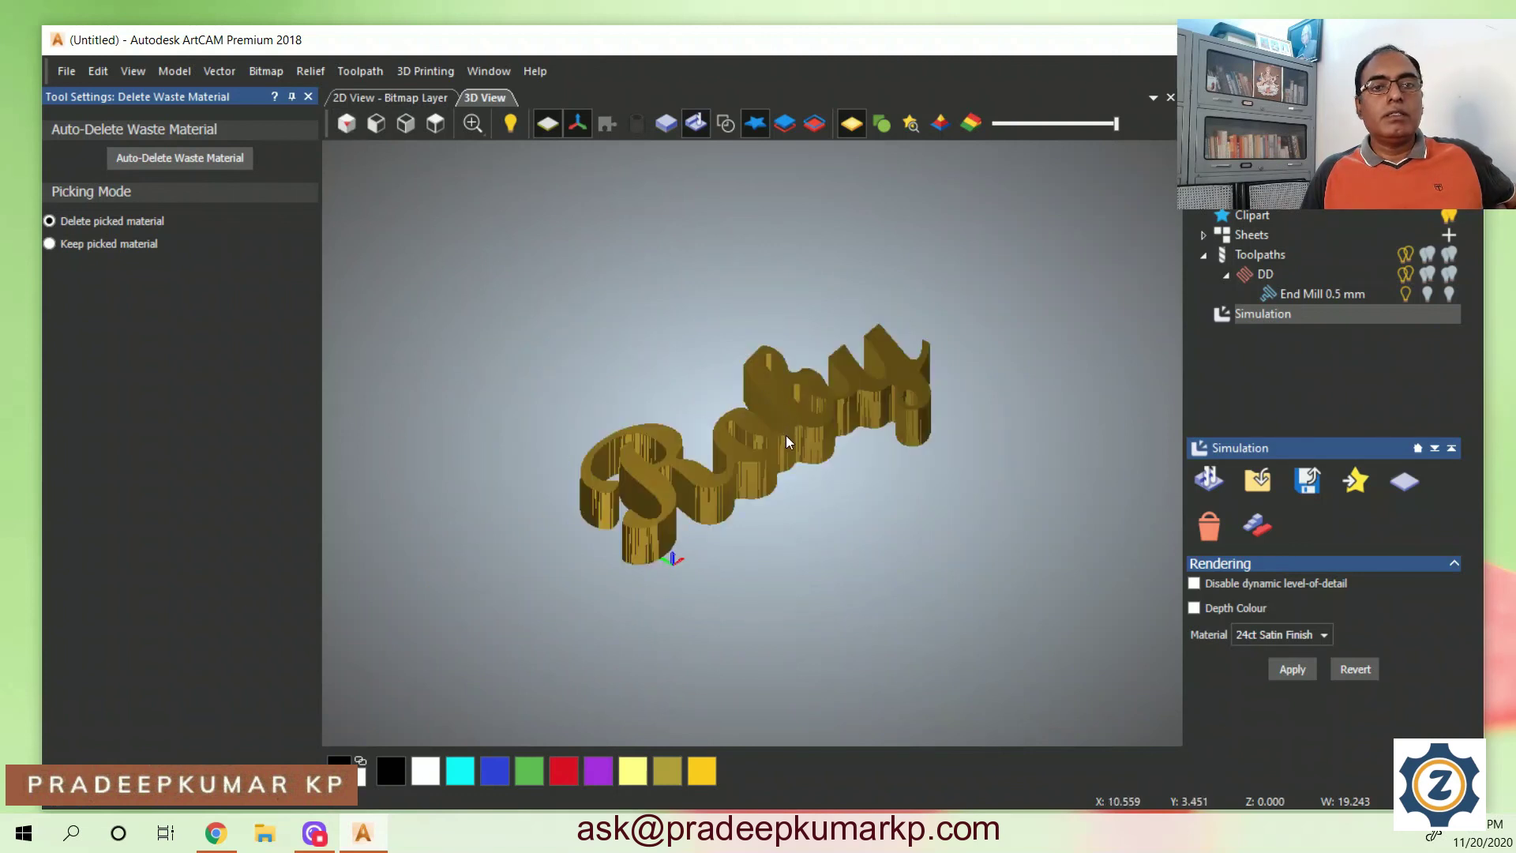
{"action": "left_click_drag", "start_coordinate": [785, 434], "coordinate": [718, 579]}
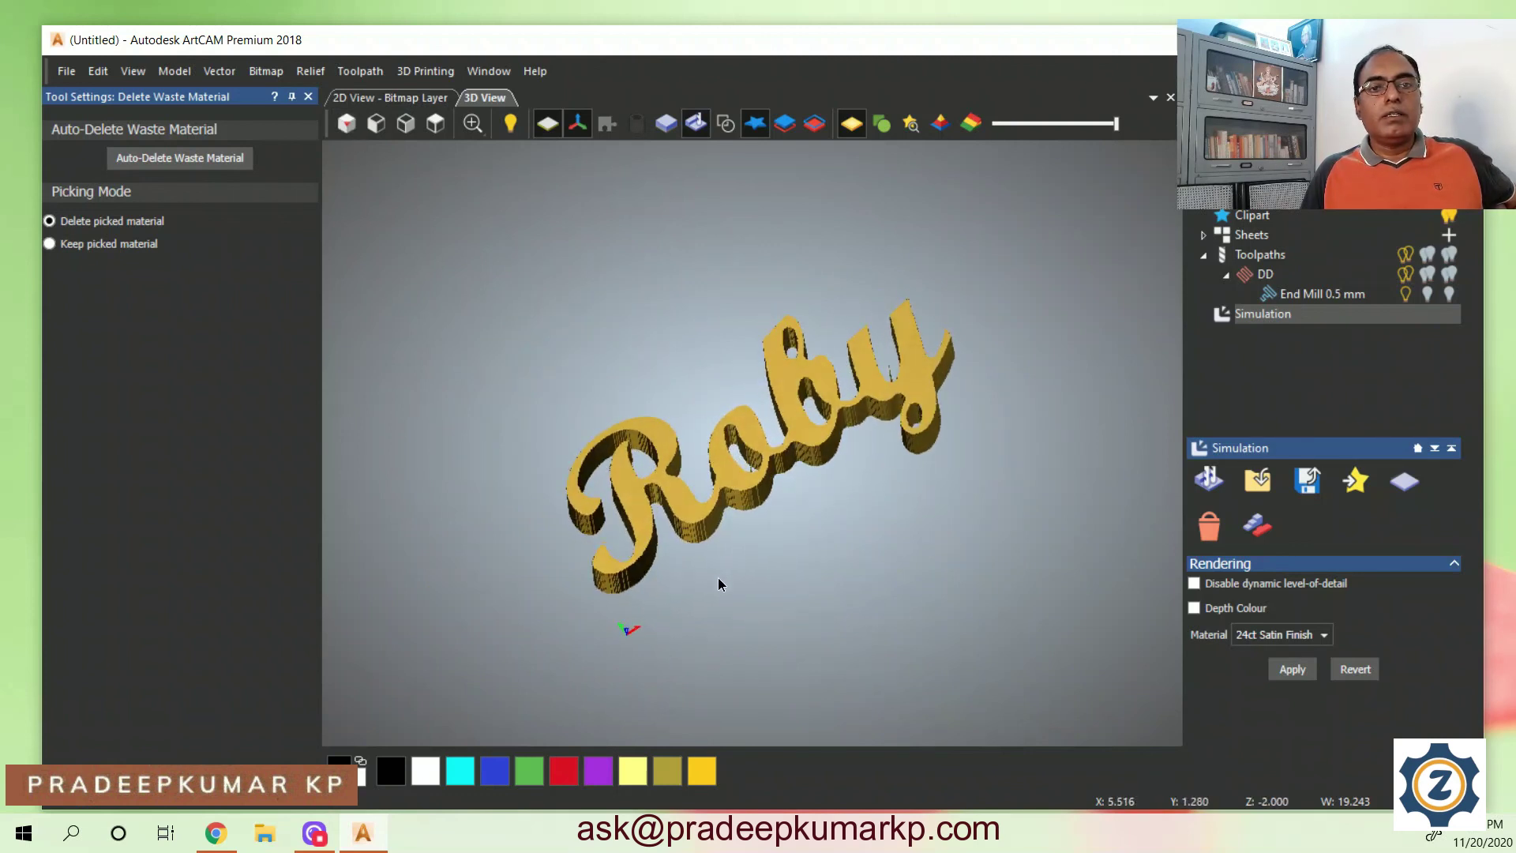
Start saving the DD toolpath group with its End Mill 0.5 mm toolpath in the G-Code Arcs (mm) (*.tap) machine format
{"action": "scroll", "coordinate": [728, 567], "scroll_direction": "up", "scroll_amount": 2}
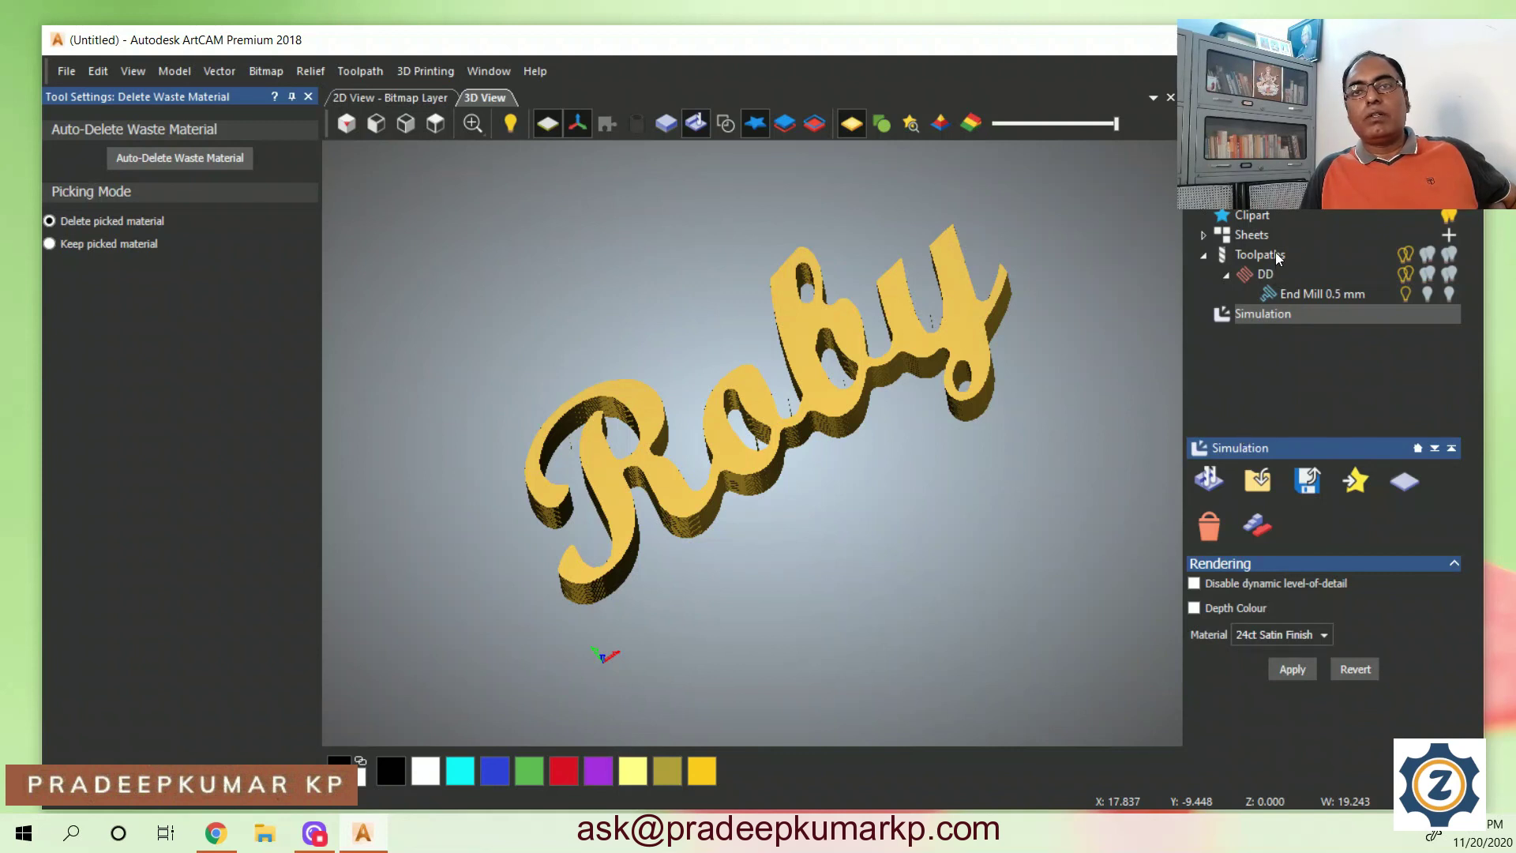
{"action": "left_click", "coordinate": [1267, 274]}
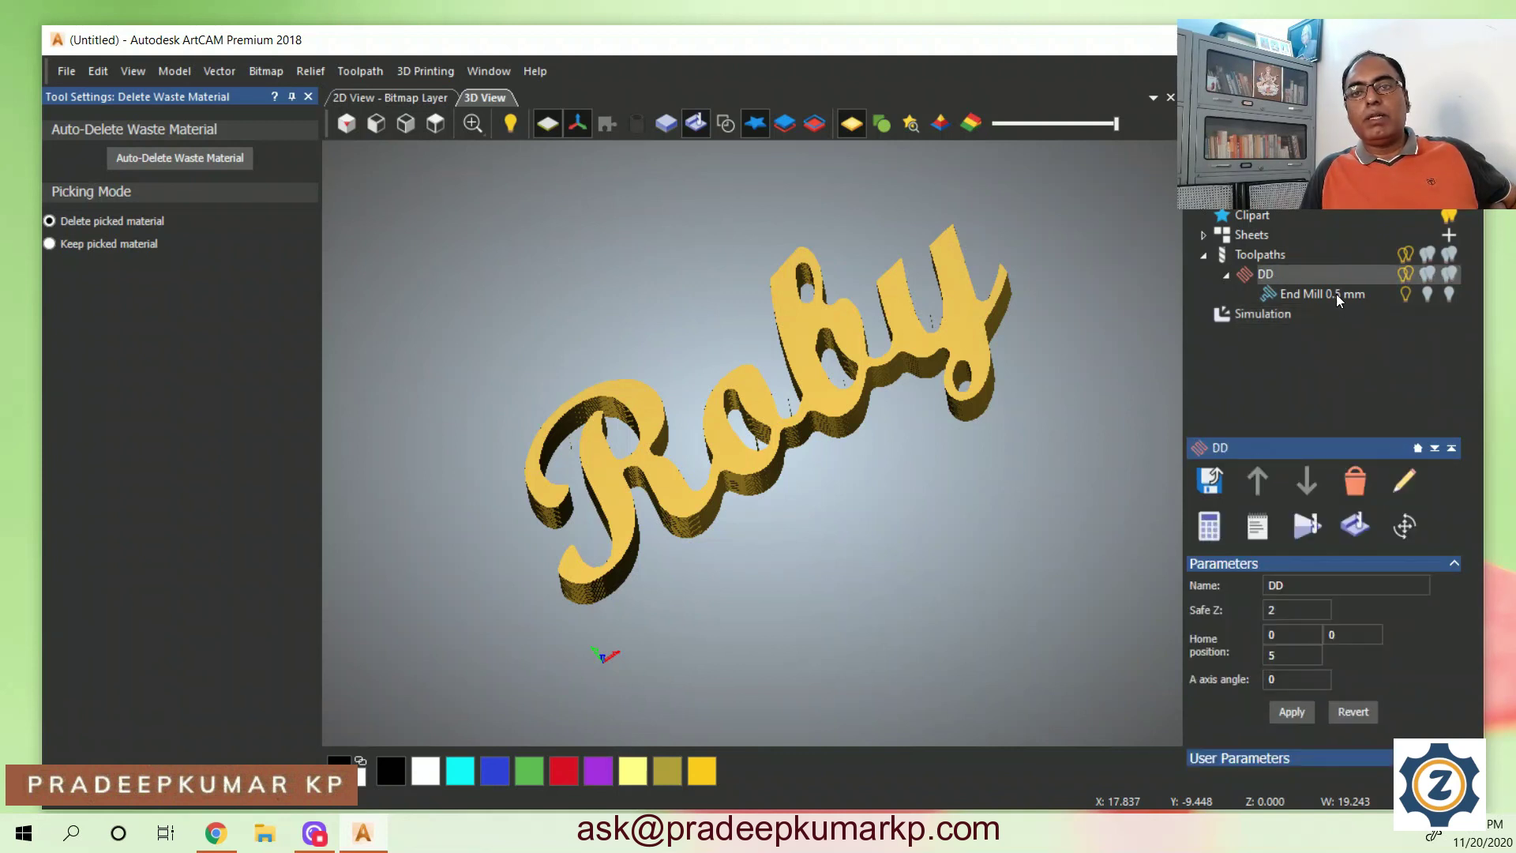
{"action": "left_click", "coordinate": [1210, 486]}
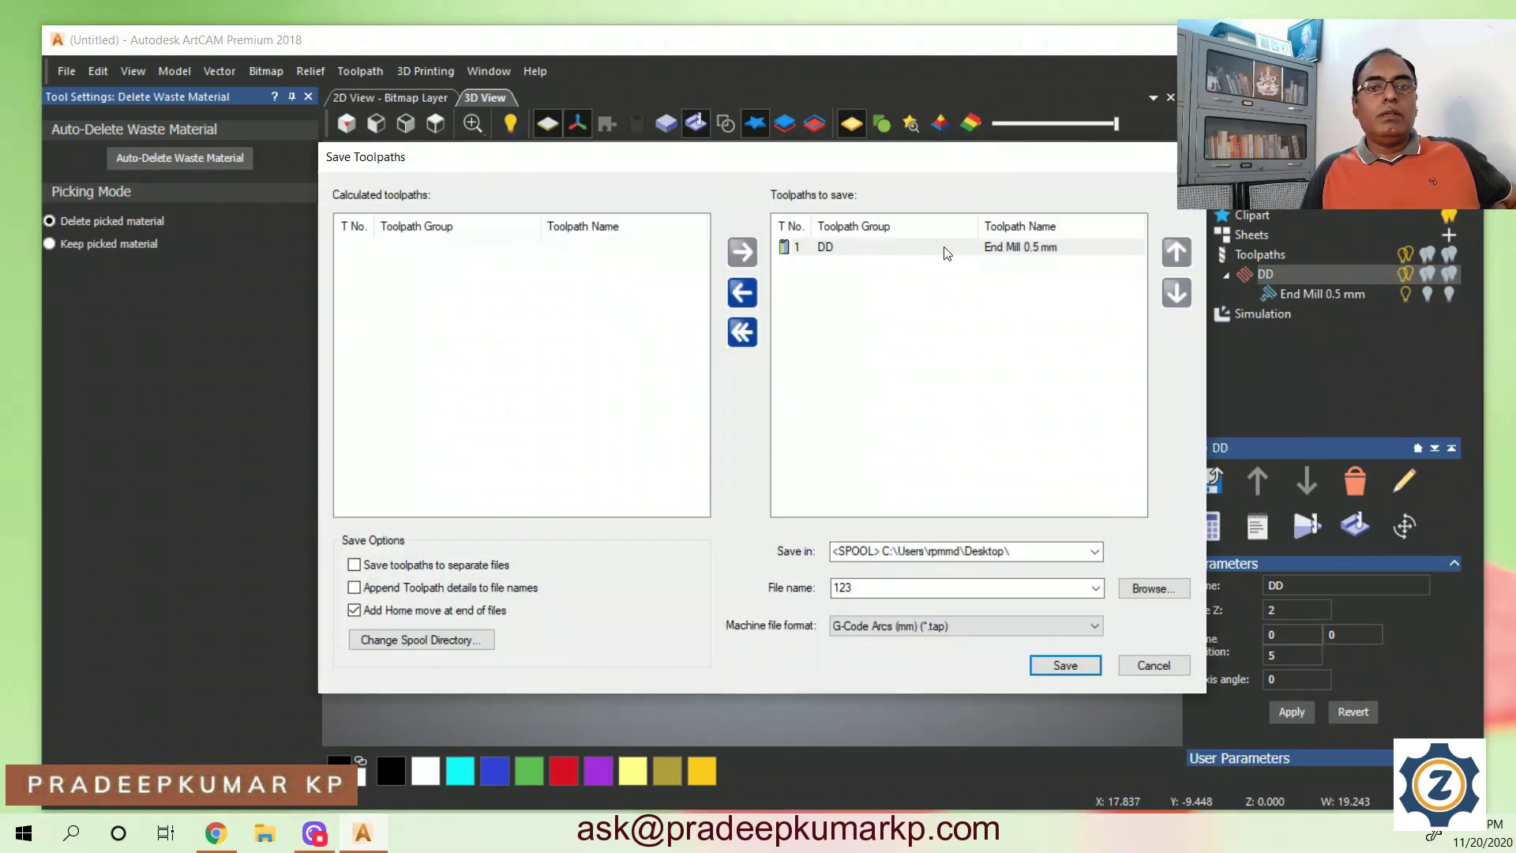
{"action": "left_click", "coordinate": [989, 627]}
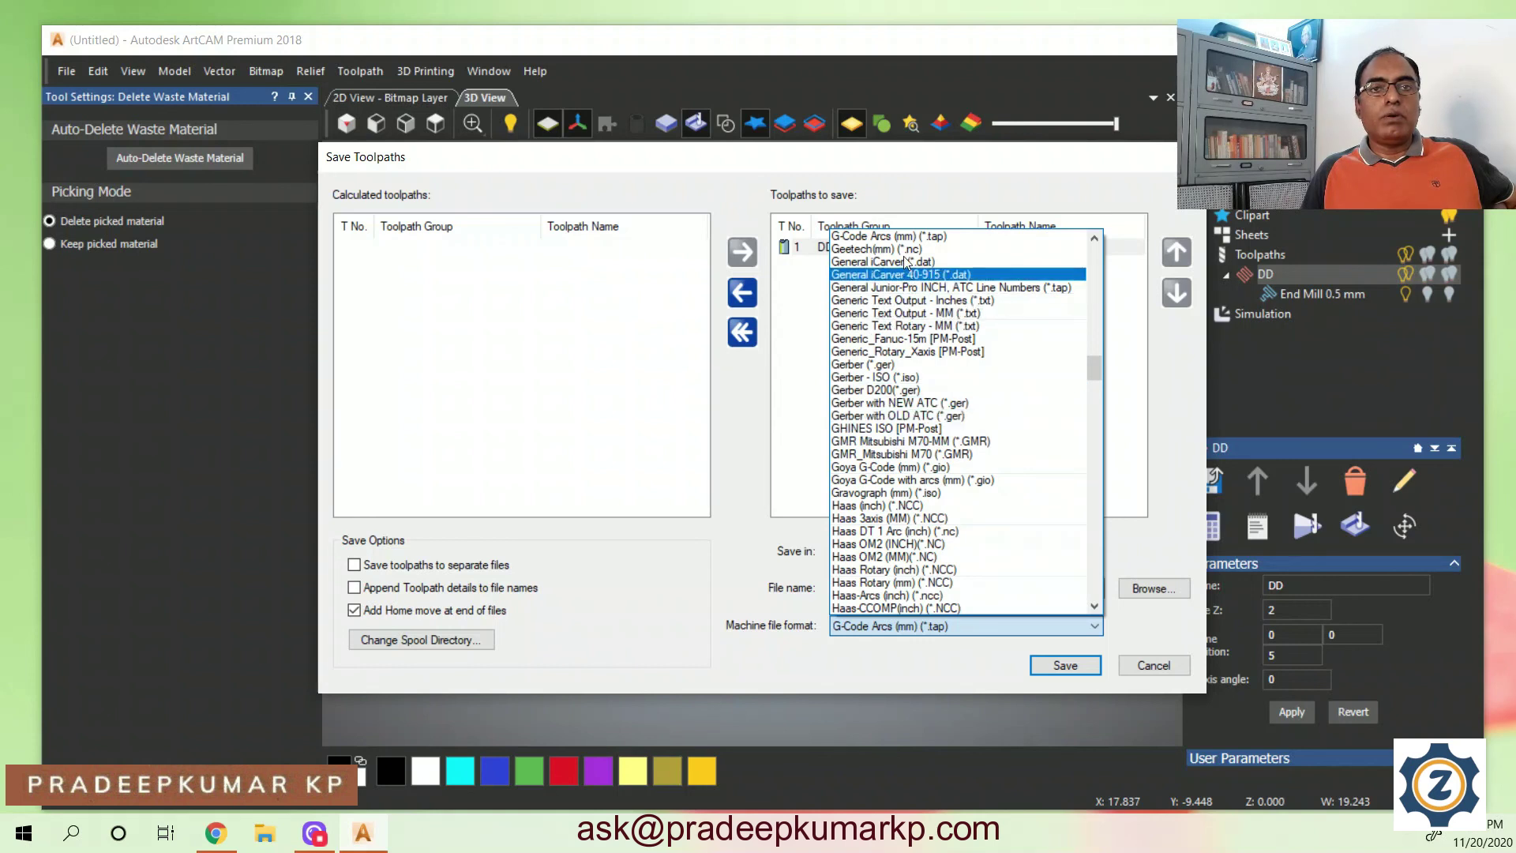
{"action": "left_click", "coordinate": [892, 236]}
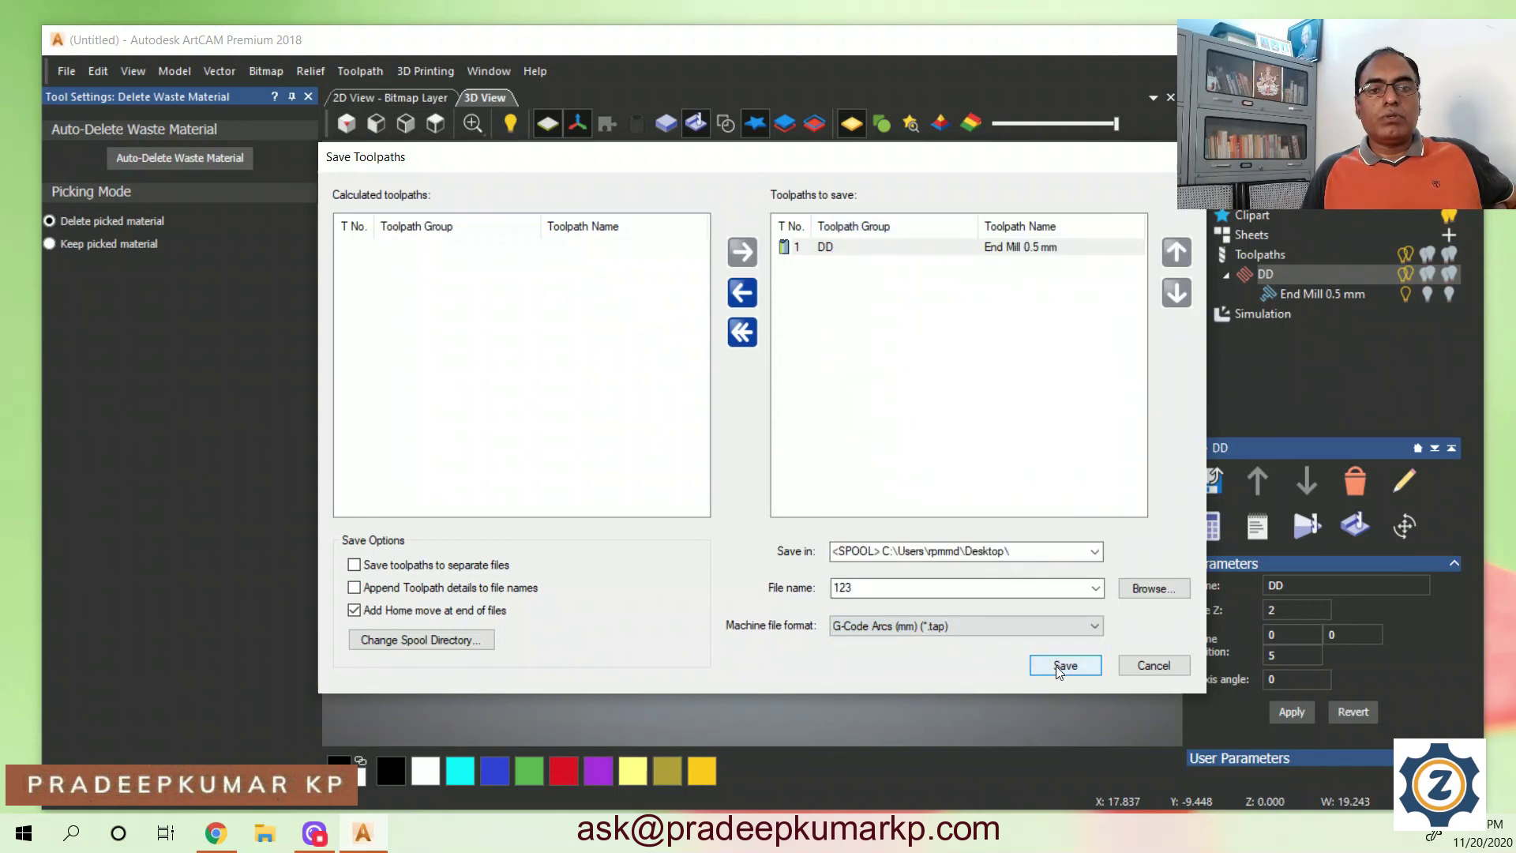
Decline overwriting the existing 123.tap file, enter BB as the toolpath file name and cancel the Save Toolpaths dialog
{"action": "left_click", "coordinate": [1055, 666]}
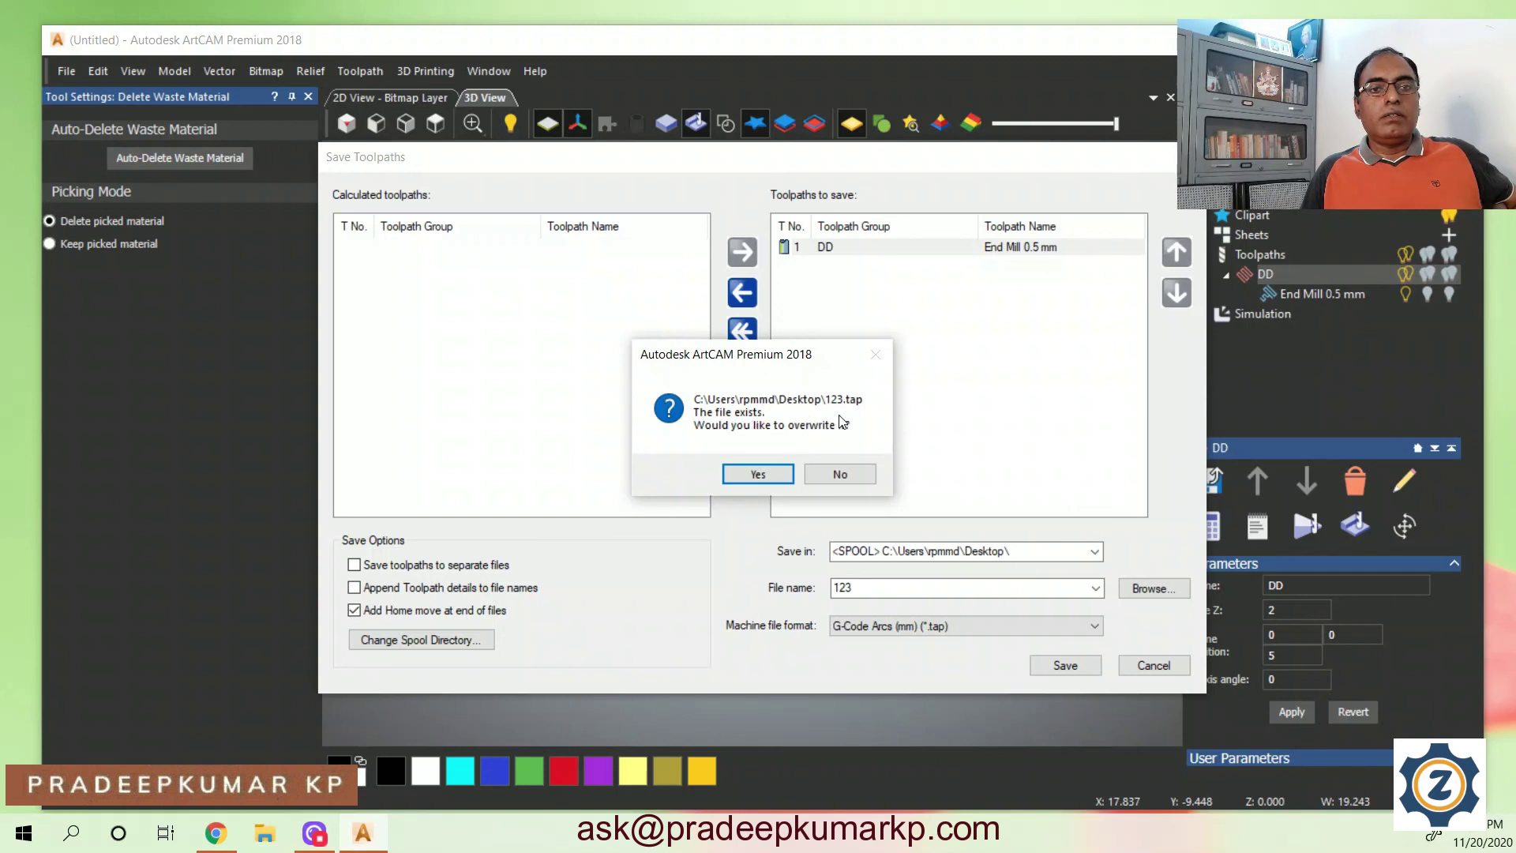
{"action": "left_click", "coordinate": [845, 479]}
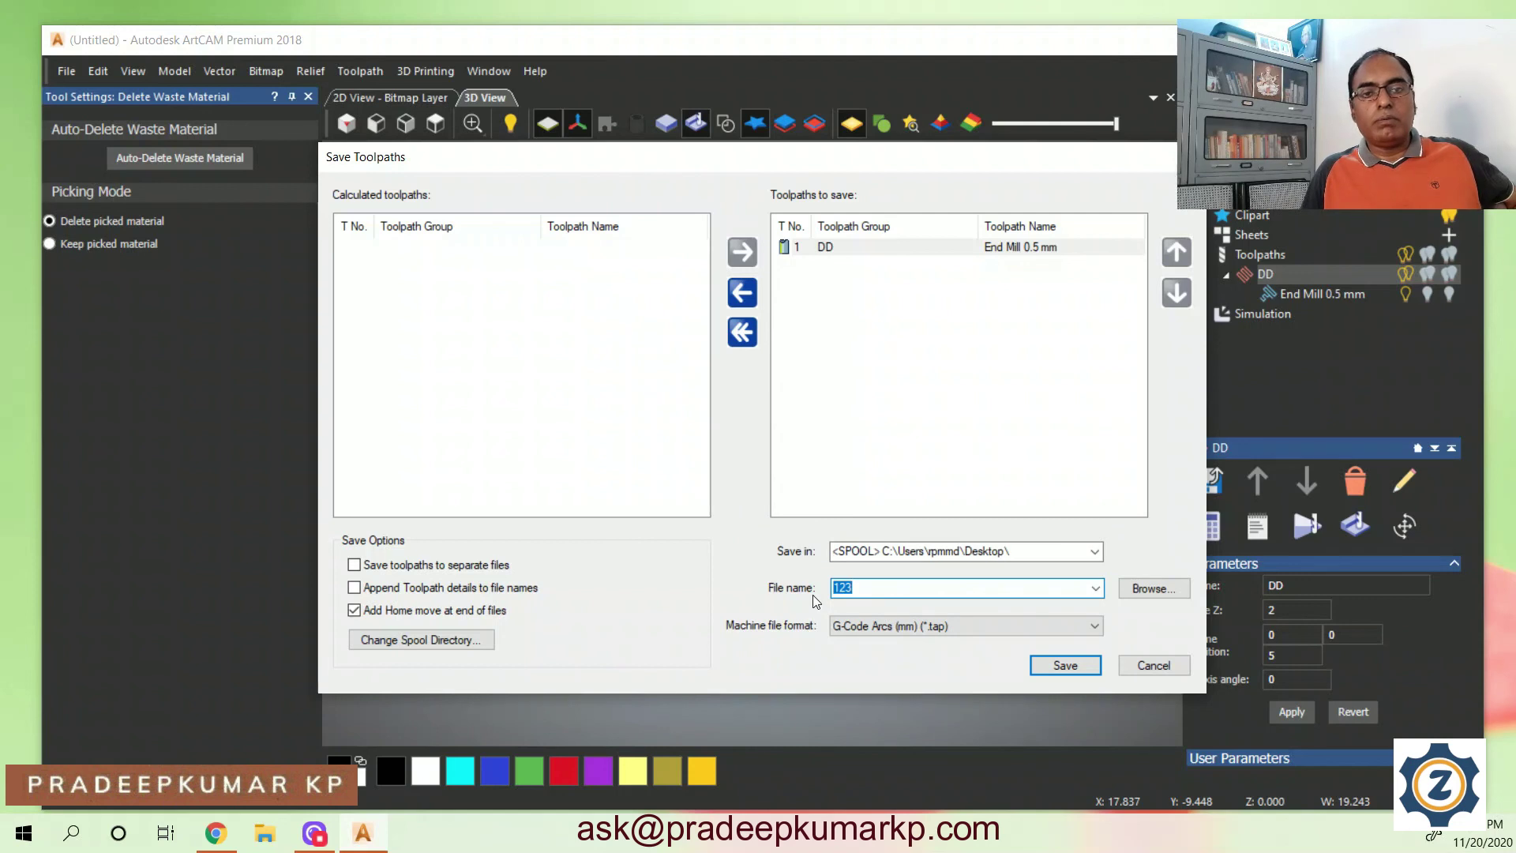
{"action": "type", "text": "BB"}
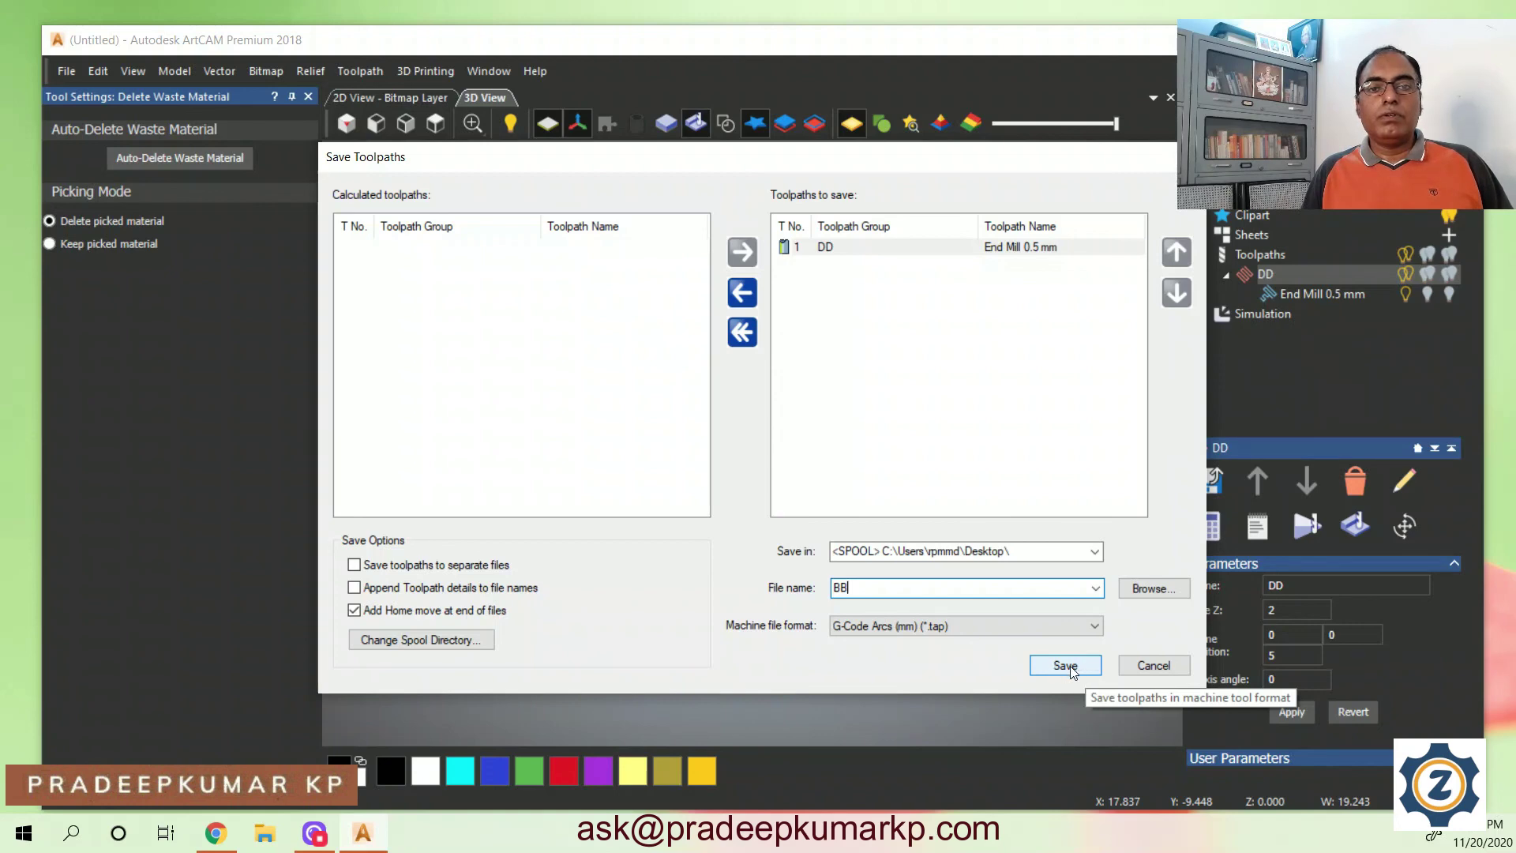
{"action": "left_click", "coordinate": [1138, 666]}
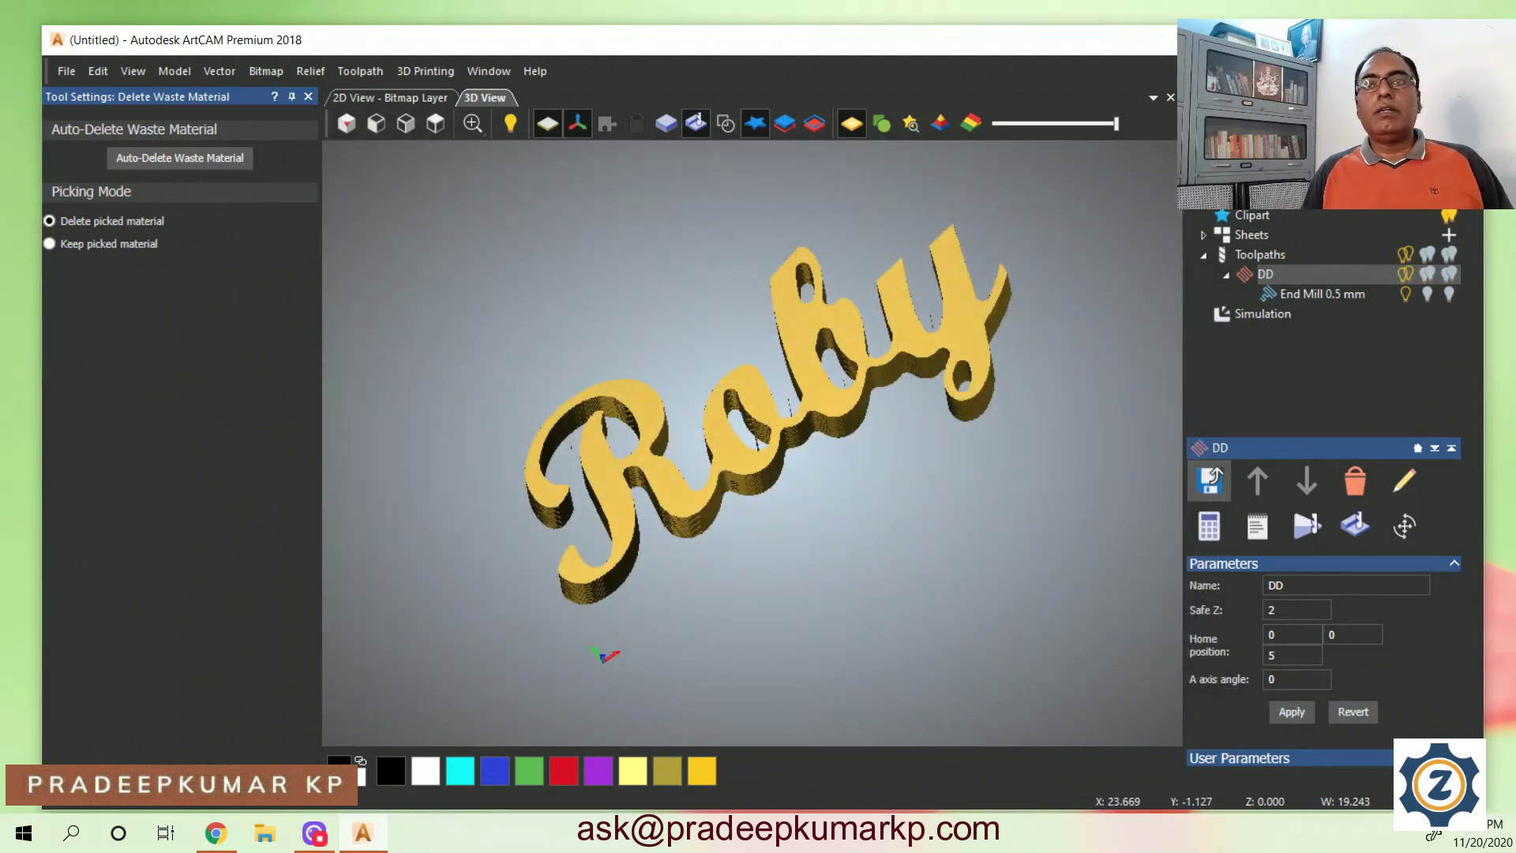